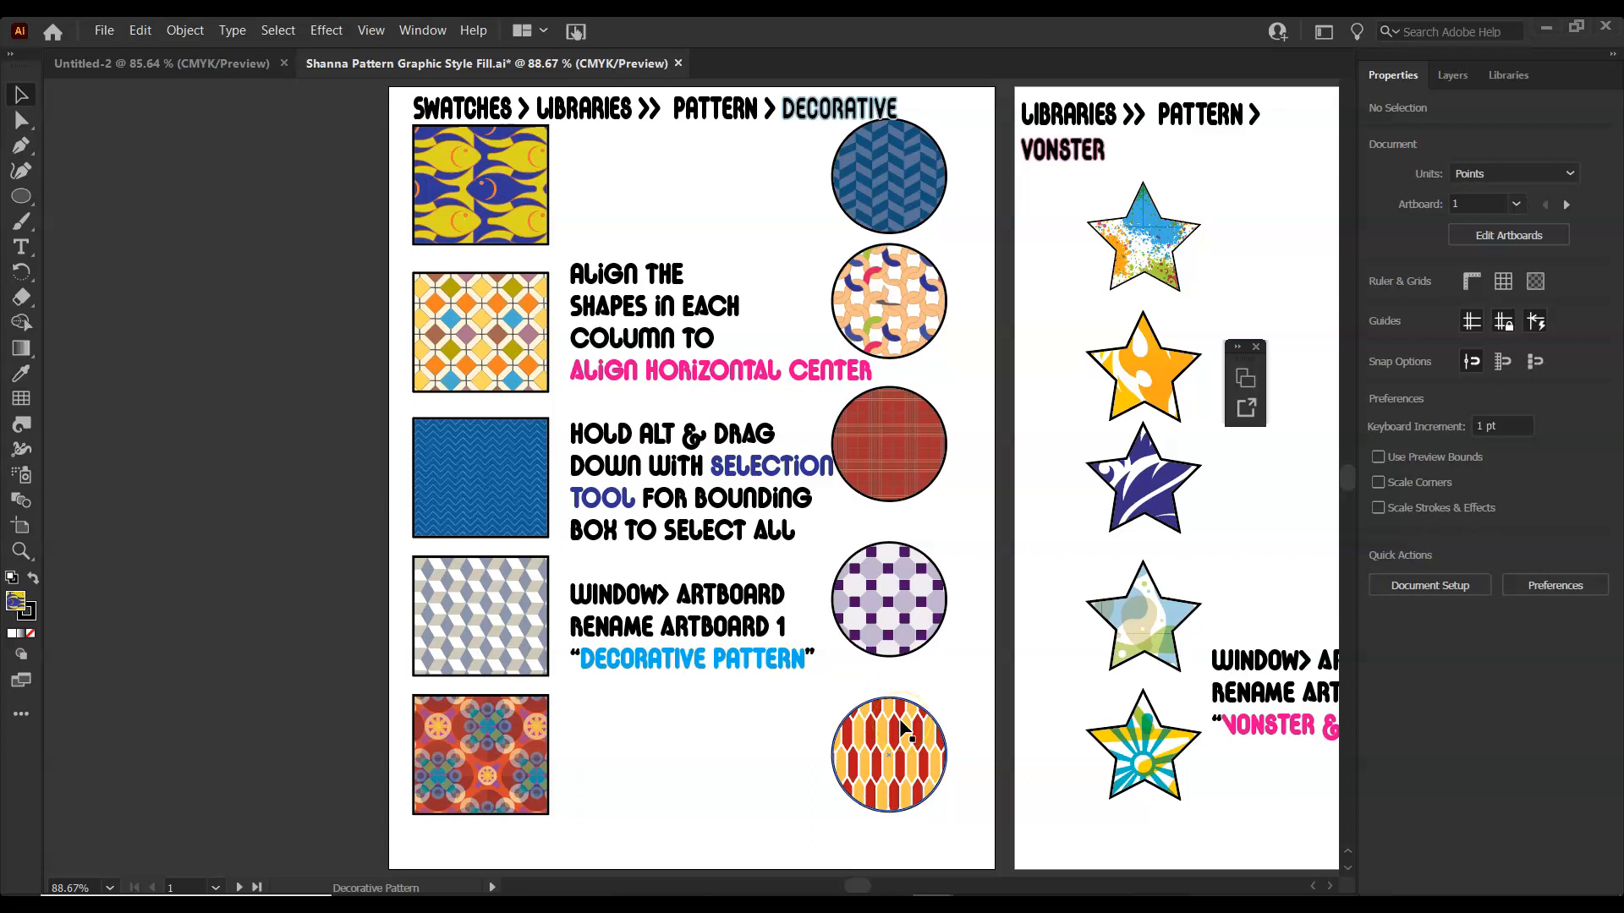
Switch to the Untitled-2 document and draw a square about 121 pt wide in the upper-left area of the artboard
click(184, 68)
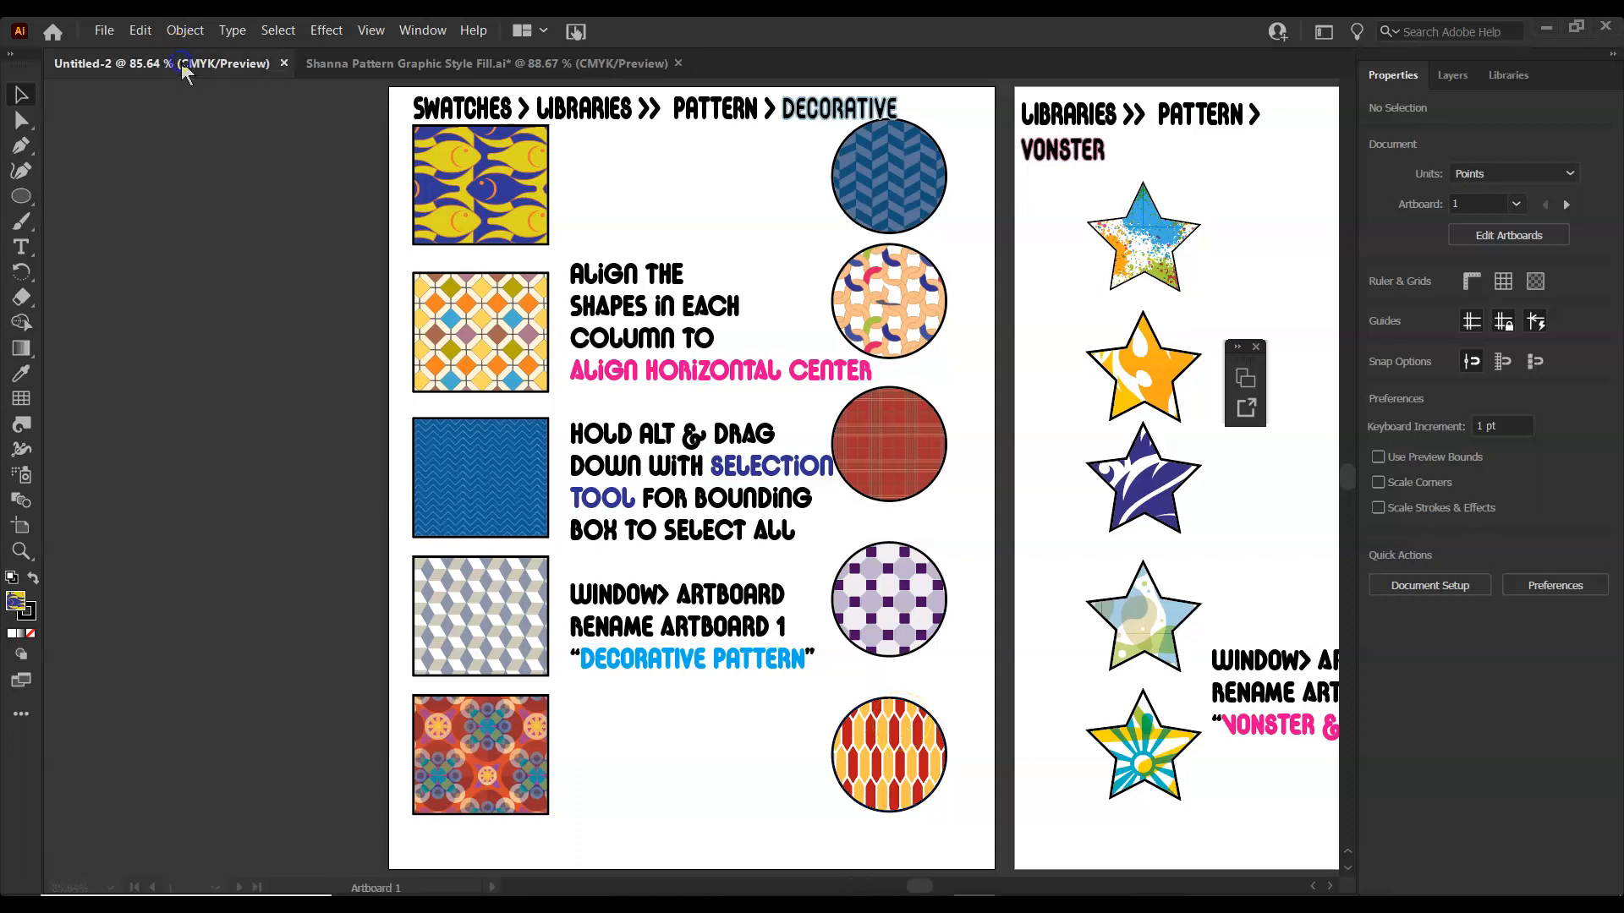
click(26, 200)
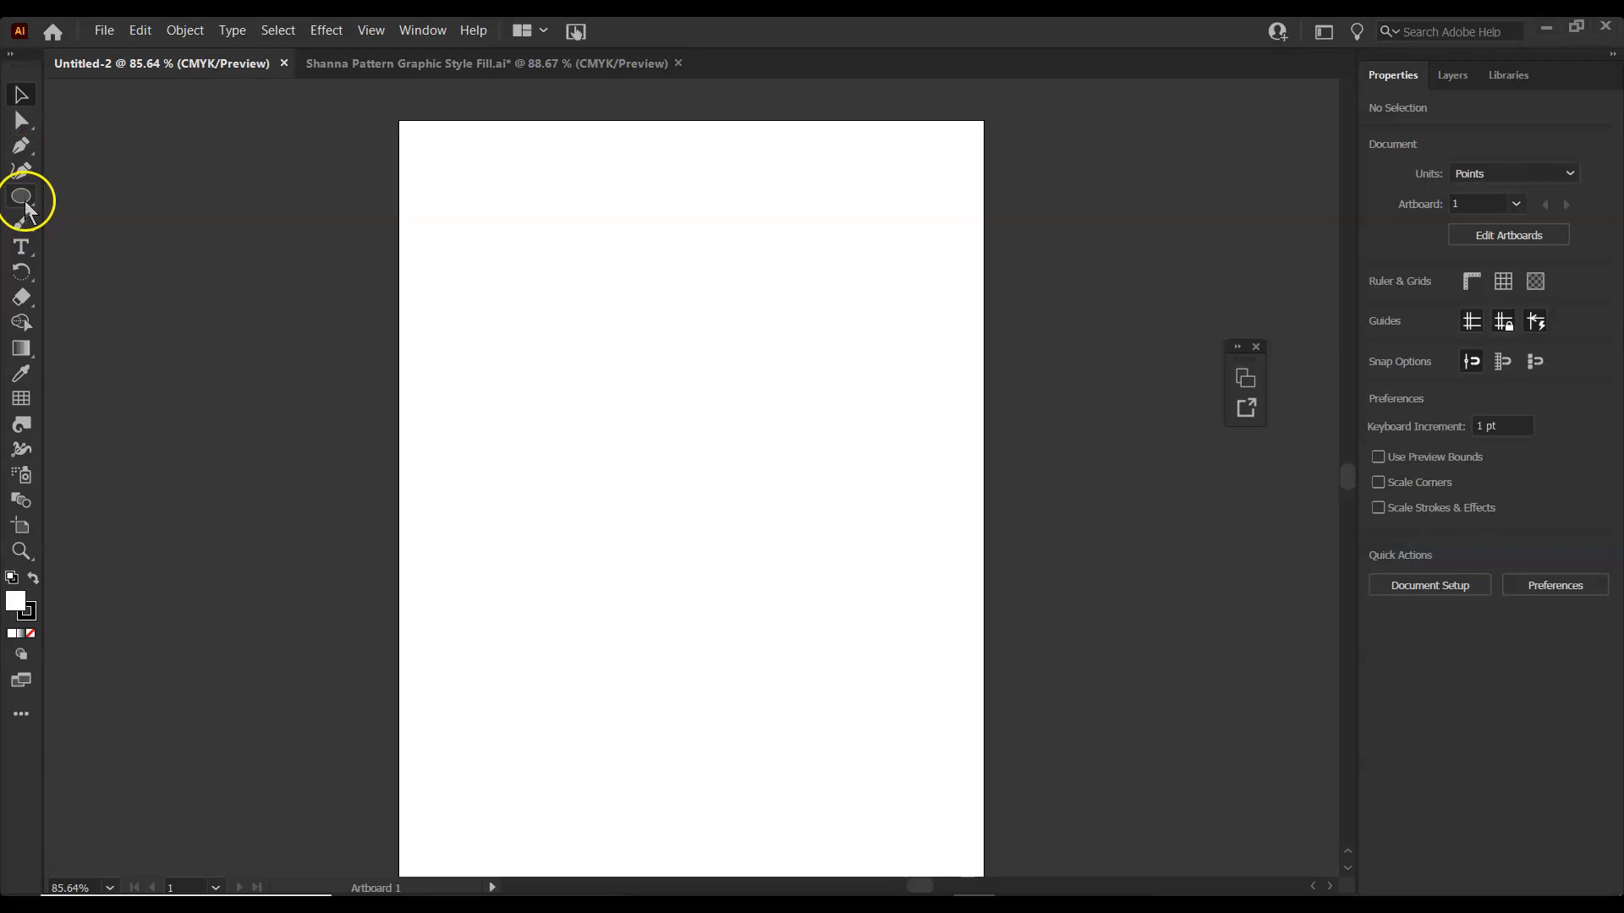
click(67, 199)
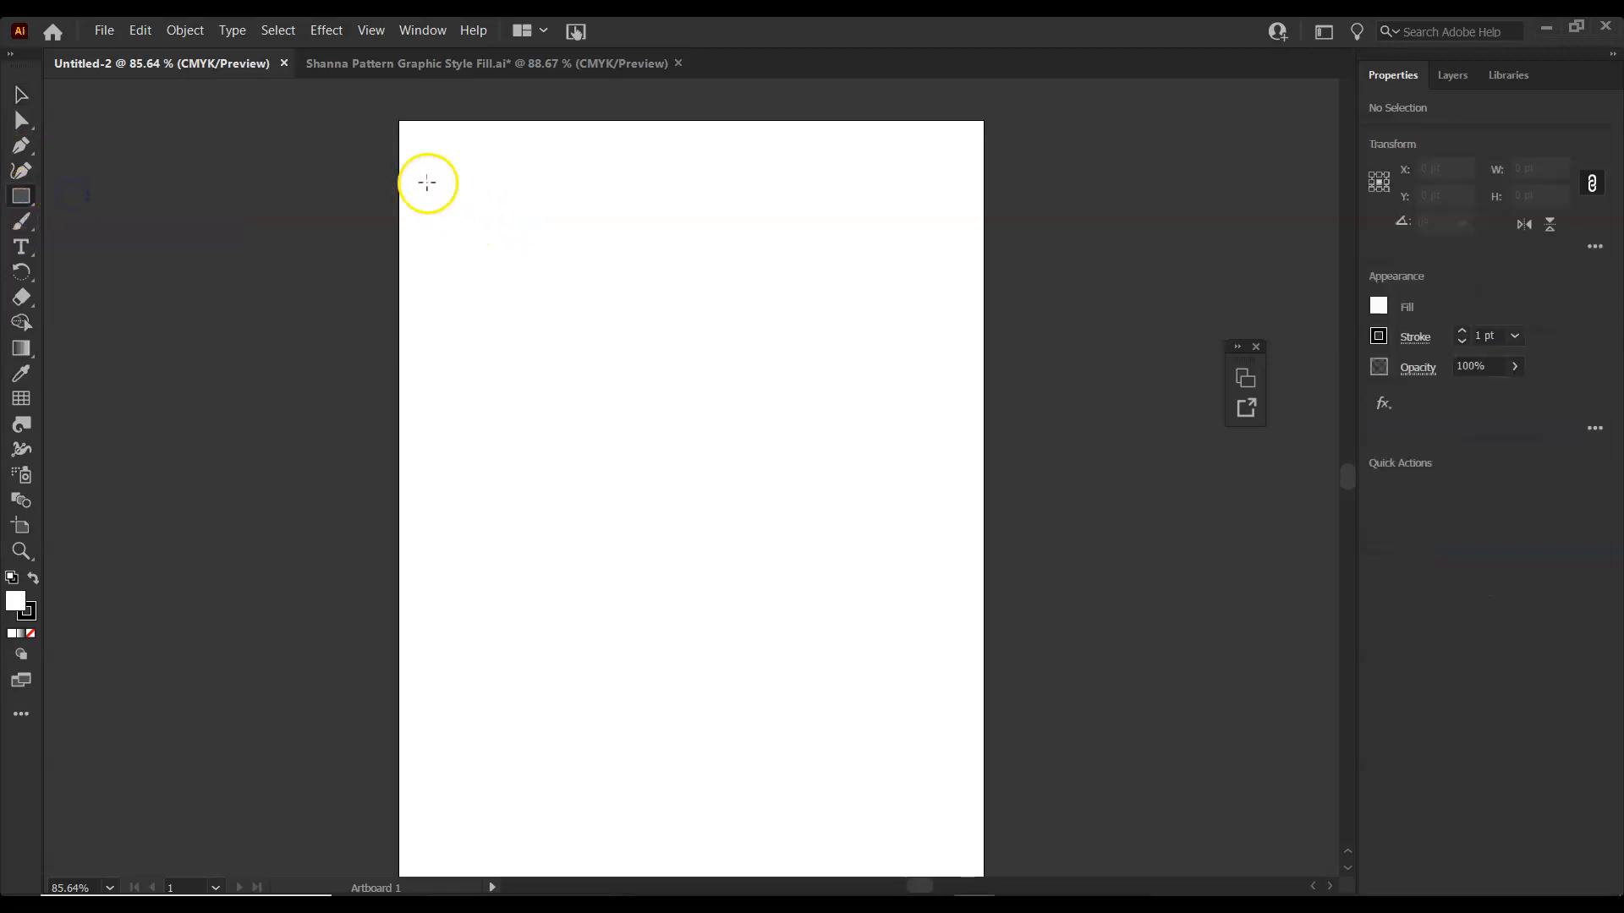
drag(427, 184, 535, 280)
key(ctrl+z)
drag(439, 187, 555, 294)
Duplicate the square four times down the artboard to form a spaced column of five squares
click(22, 94)
drag(462, 205, 482, 820)
drag(490, 744, 493, 687)
drag(507, 580, 508, 536)
drag(491, 415, 489, 394)
drag(460, 525, 462, 509)
drag(462, 662, 464, 649)
drag(471, 821, 471, 772)
Shift the second square slightly sideways and align all five squares to their horizontal centers
drag(474, 403, 460, 403)
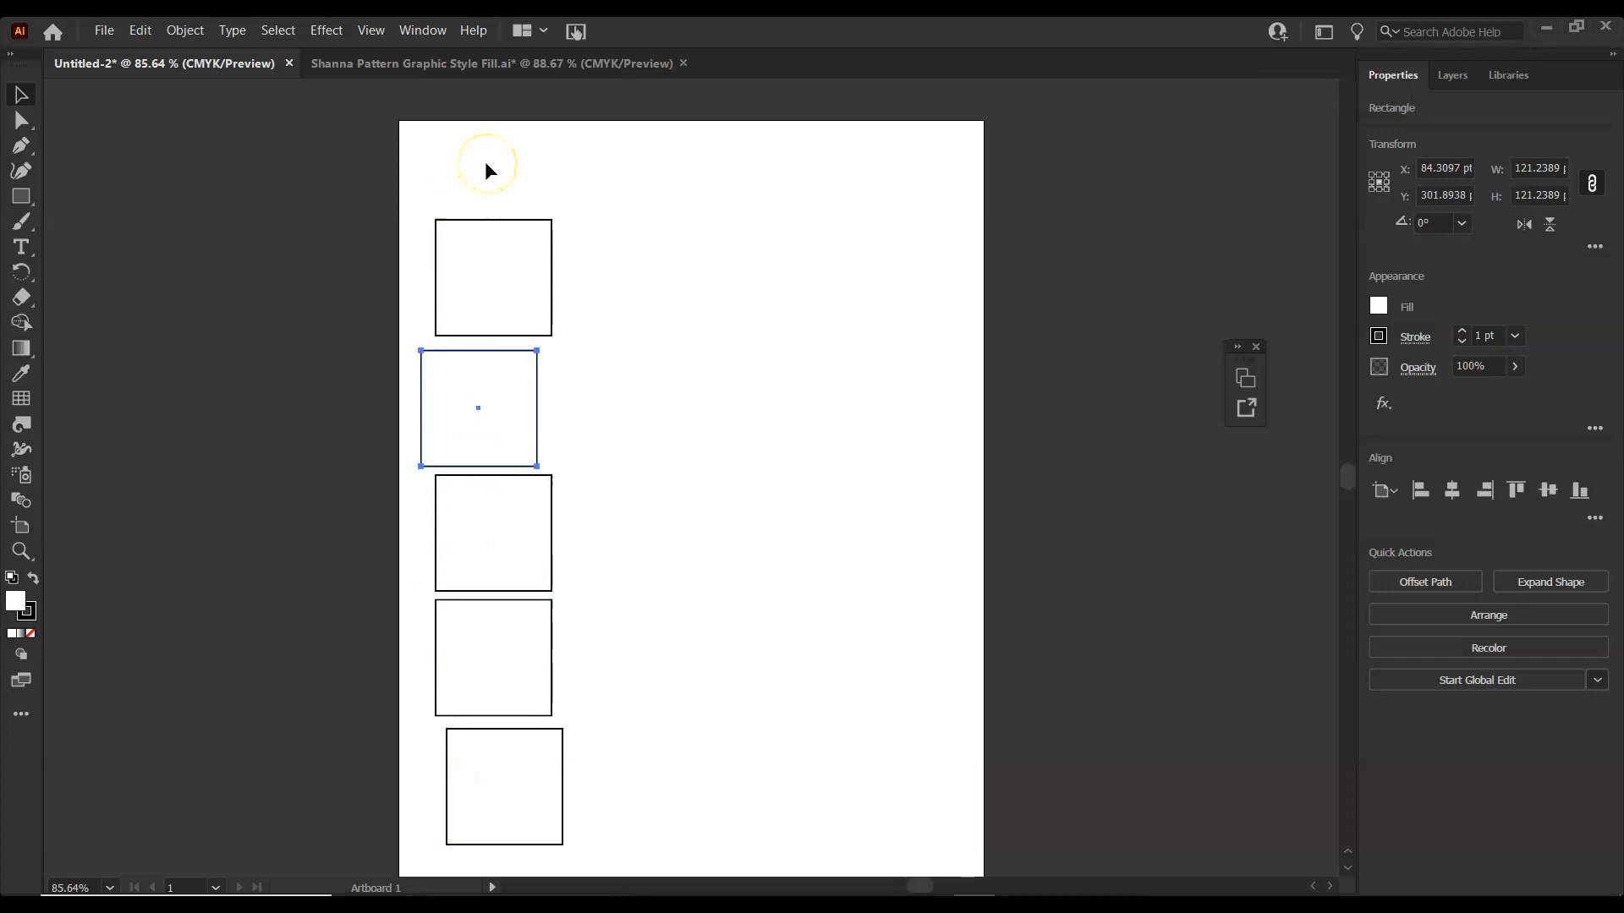
drag(486, 170, 508, 871)
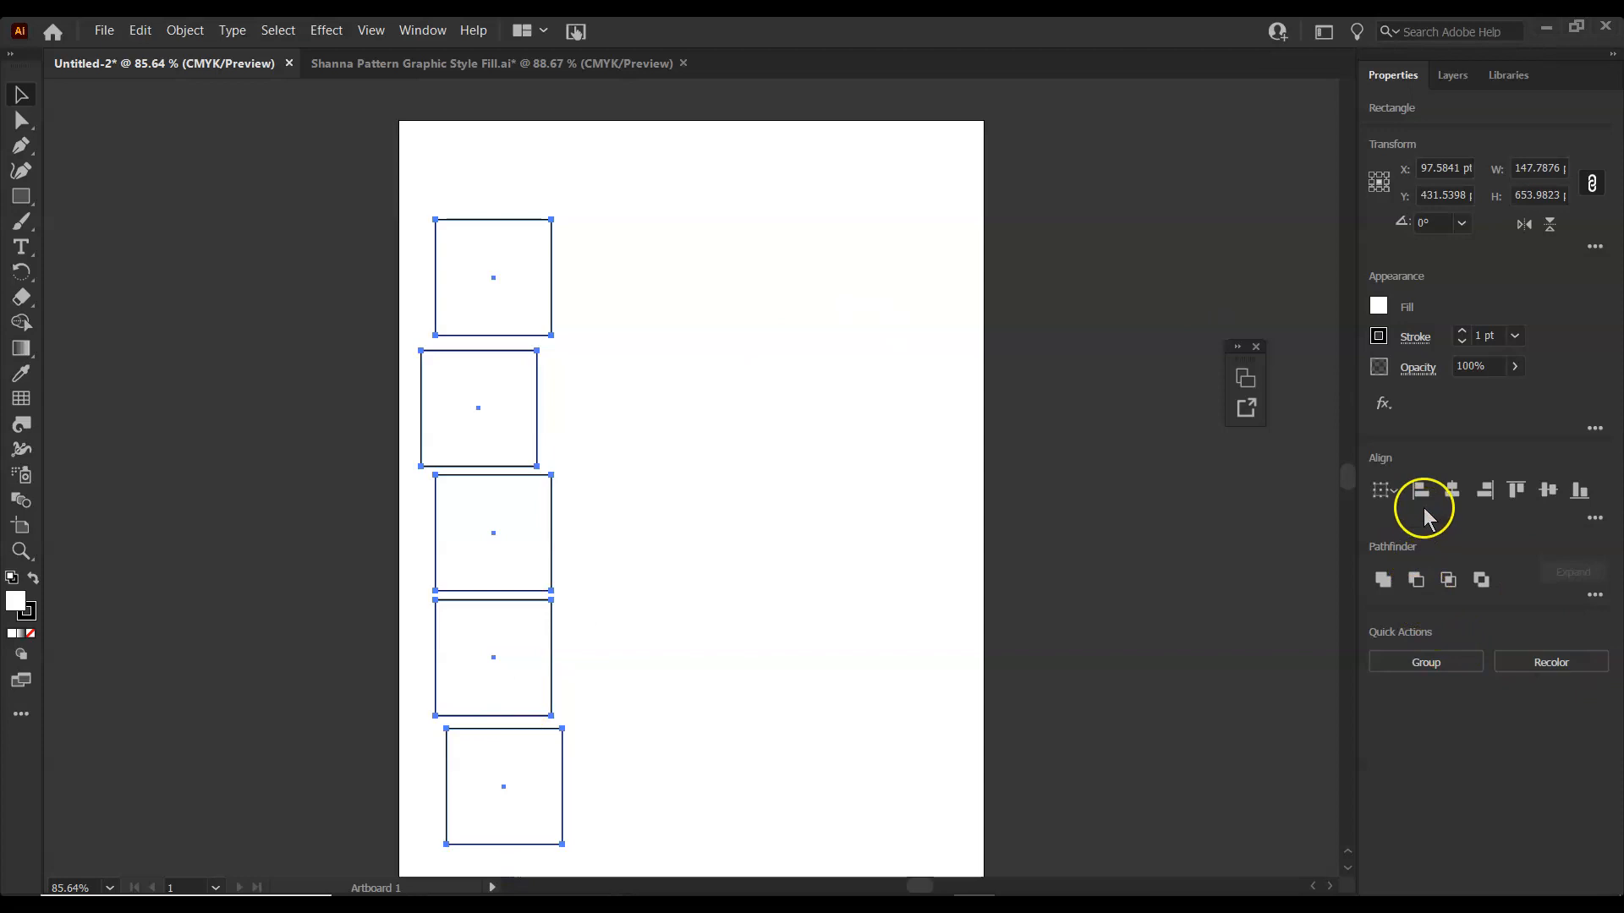
click(1454, 491)
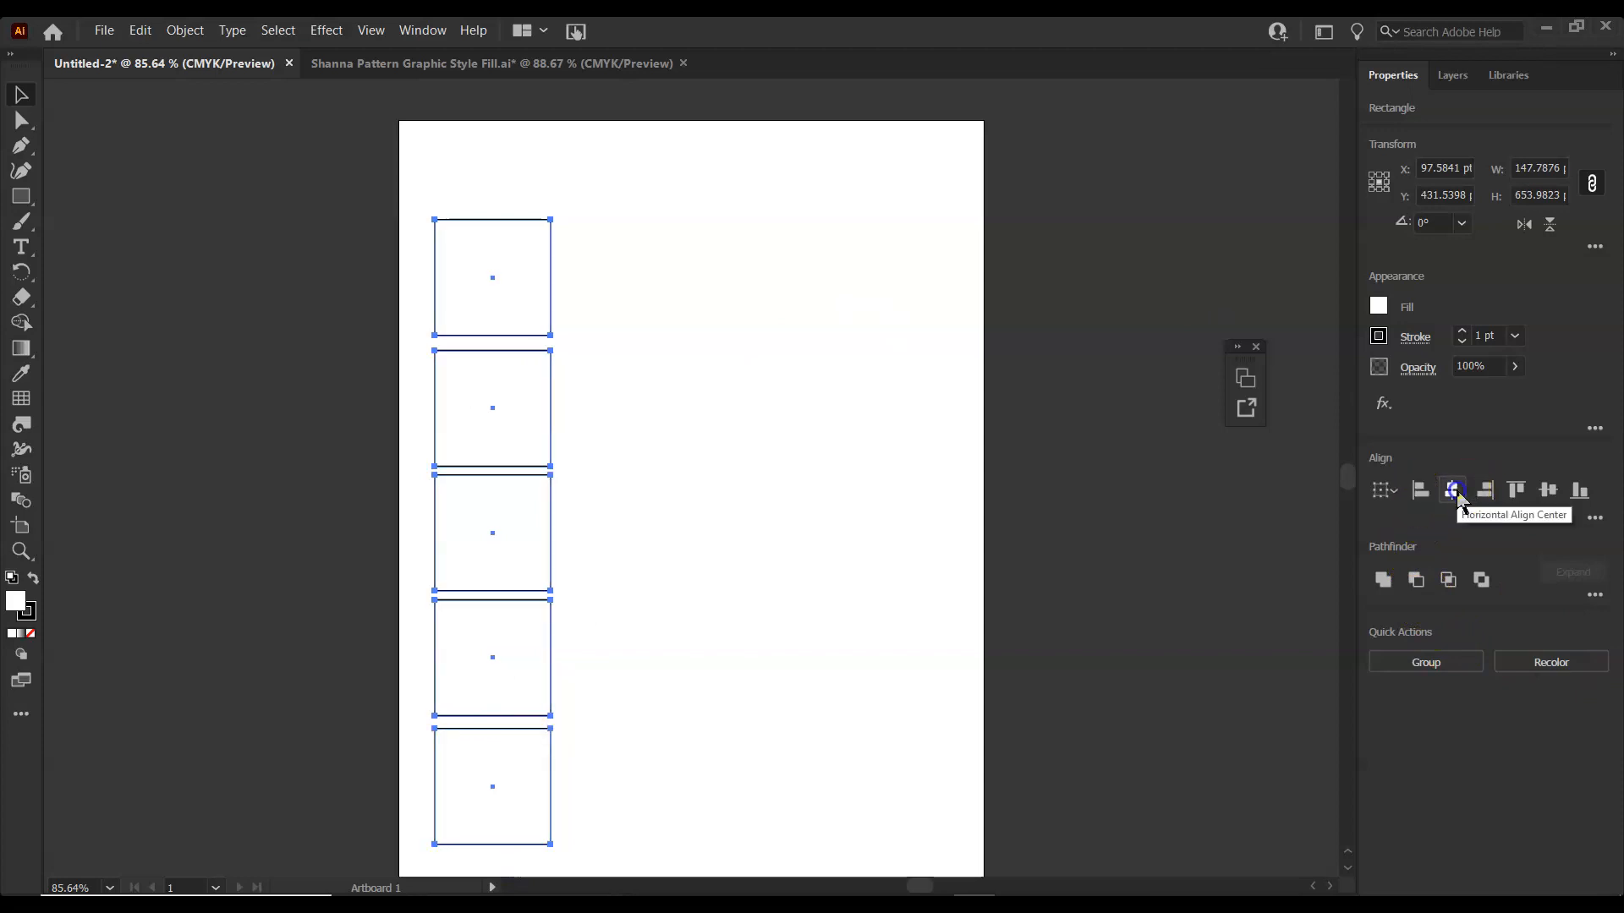
Draw a circle about 99 pt wide to the right of the top square
click(22, 196)
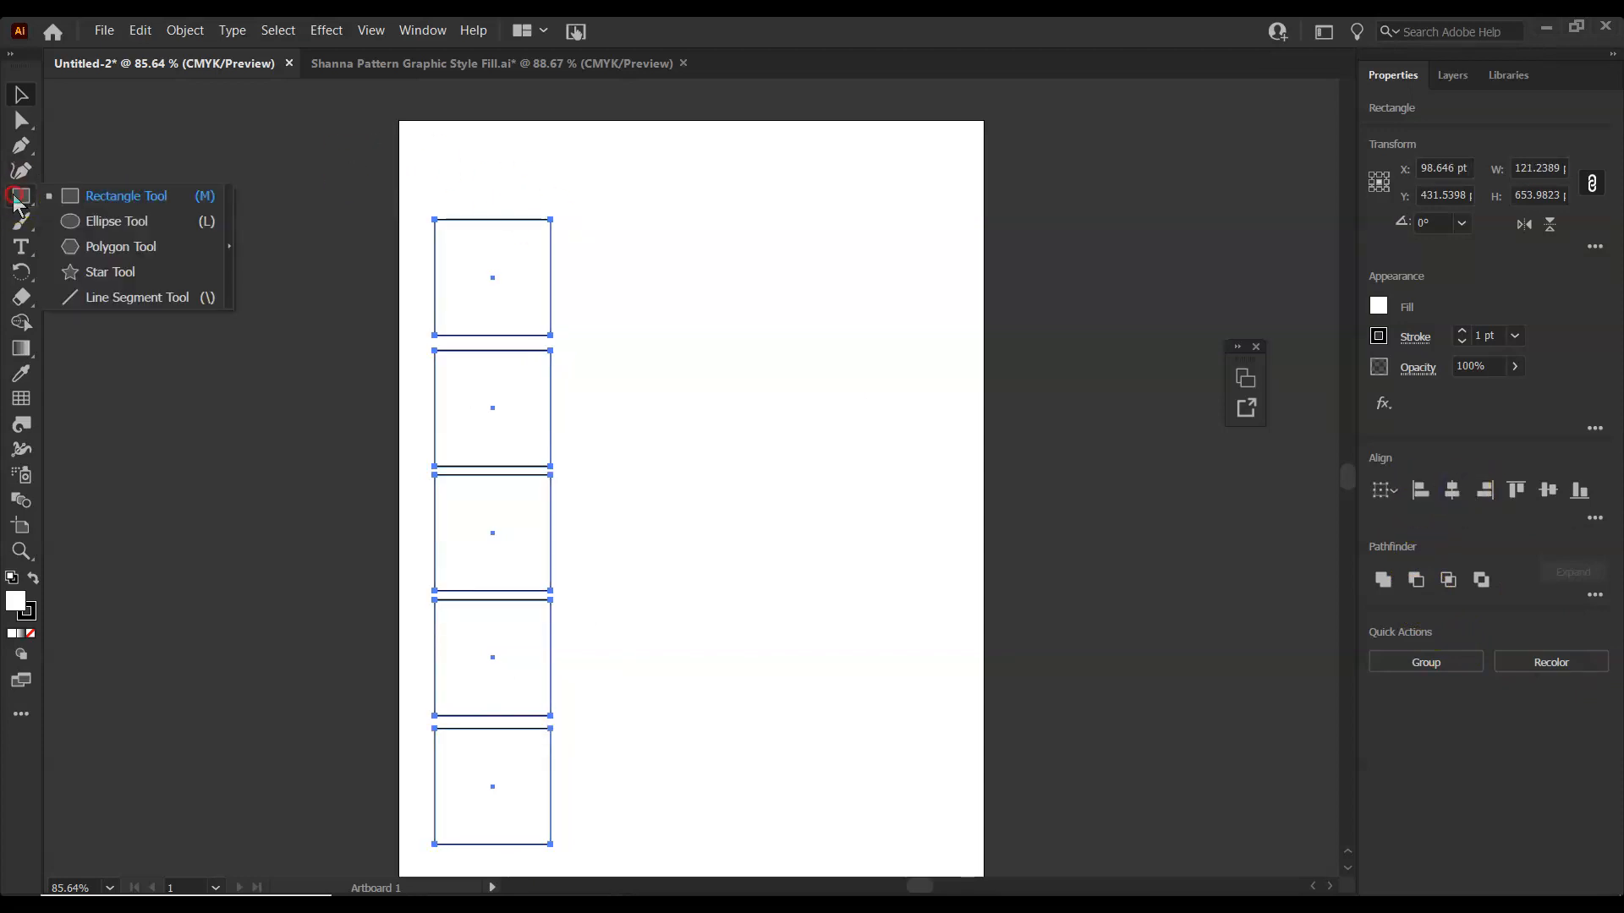
click(91, 223)
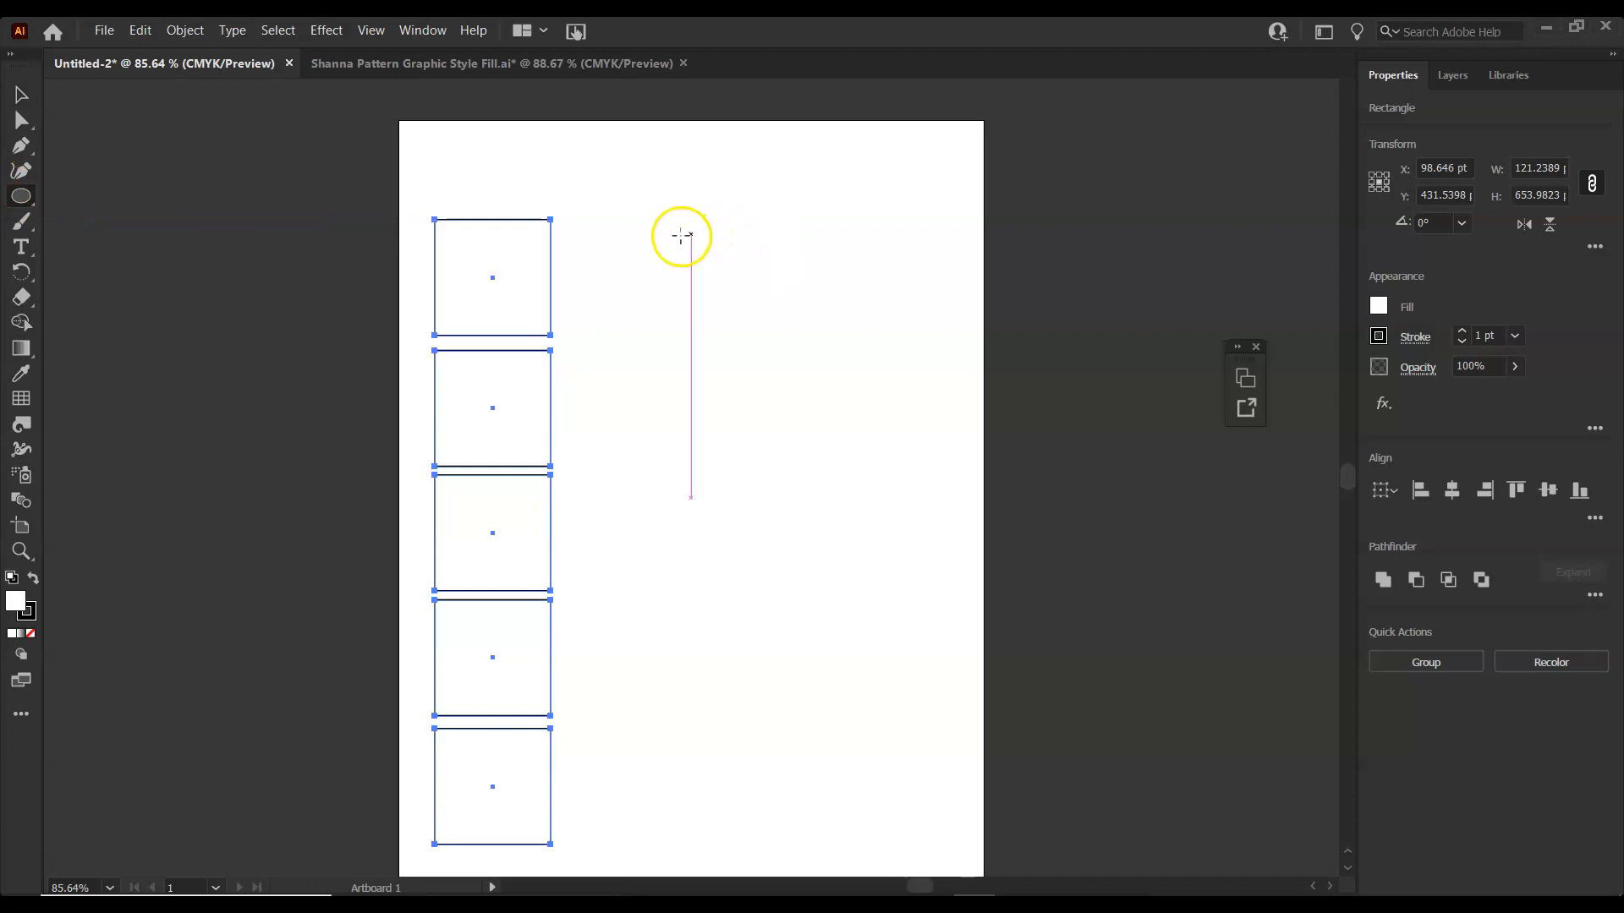
drag(705, 220, 796, 313)
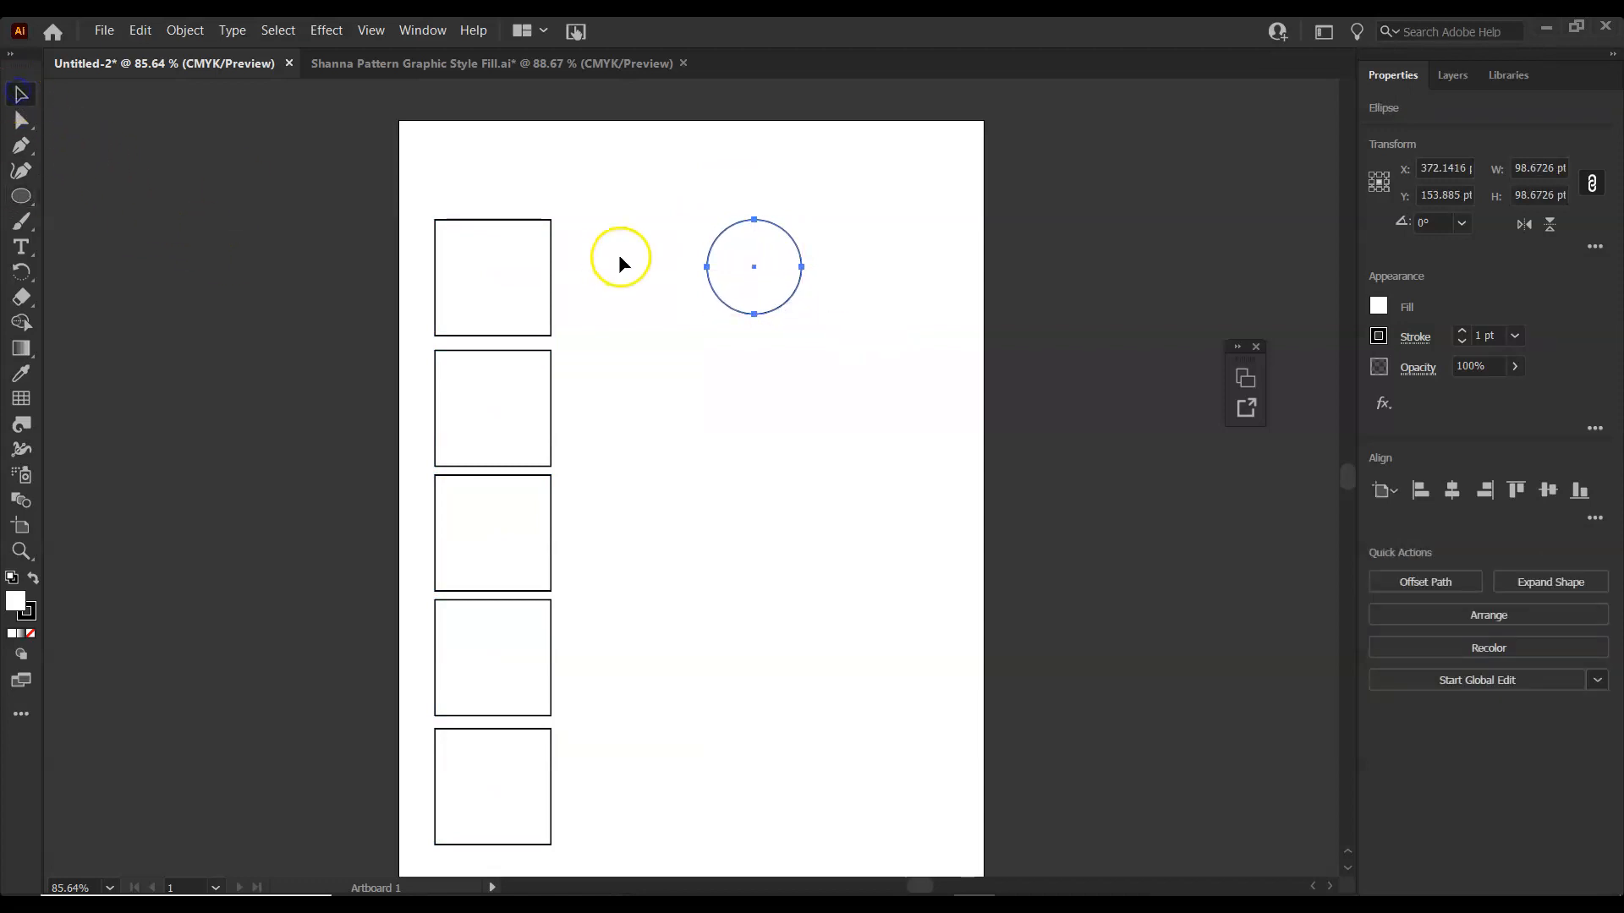
Duplicate the circle four times down the artboard and position the circles so that one sits beside each square
drag(729, 264, 757, 808)
mouse_move(764, 675)
mouse_down()
mouse_move(765, 645)
mouse_move(761, 664)
mouse_up()
drag(741, 552, 740, 536)
mouse_move(742, 405)
mouse_down()
mouse_move(739, 377)
mouse_move(739, 398)
mouse_up()
drag(751, 272, 752, 283)
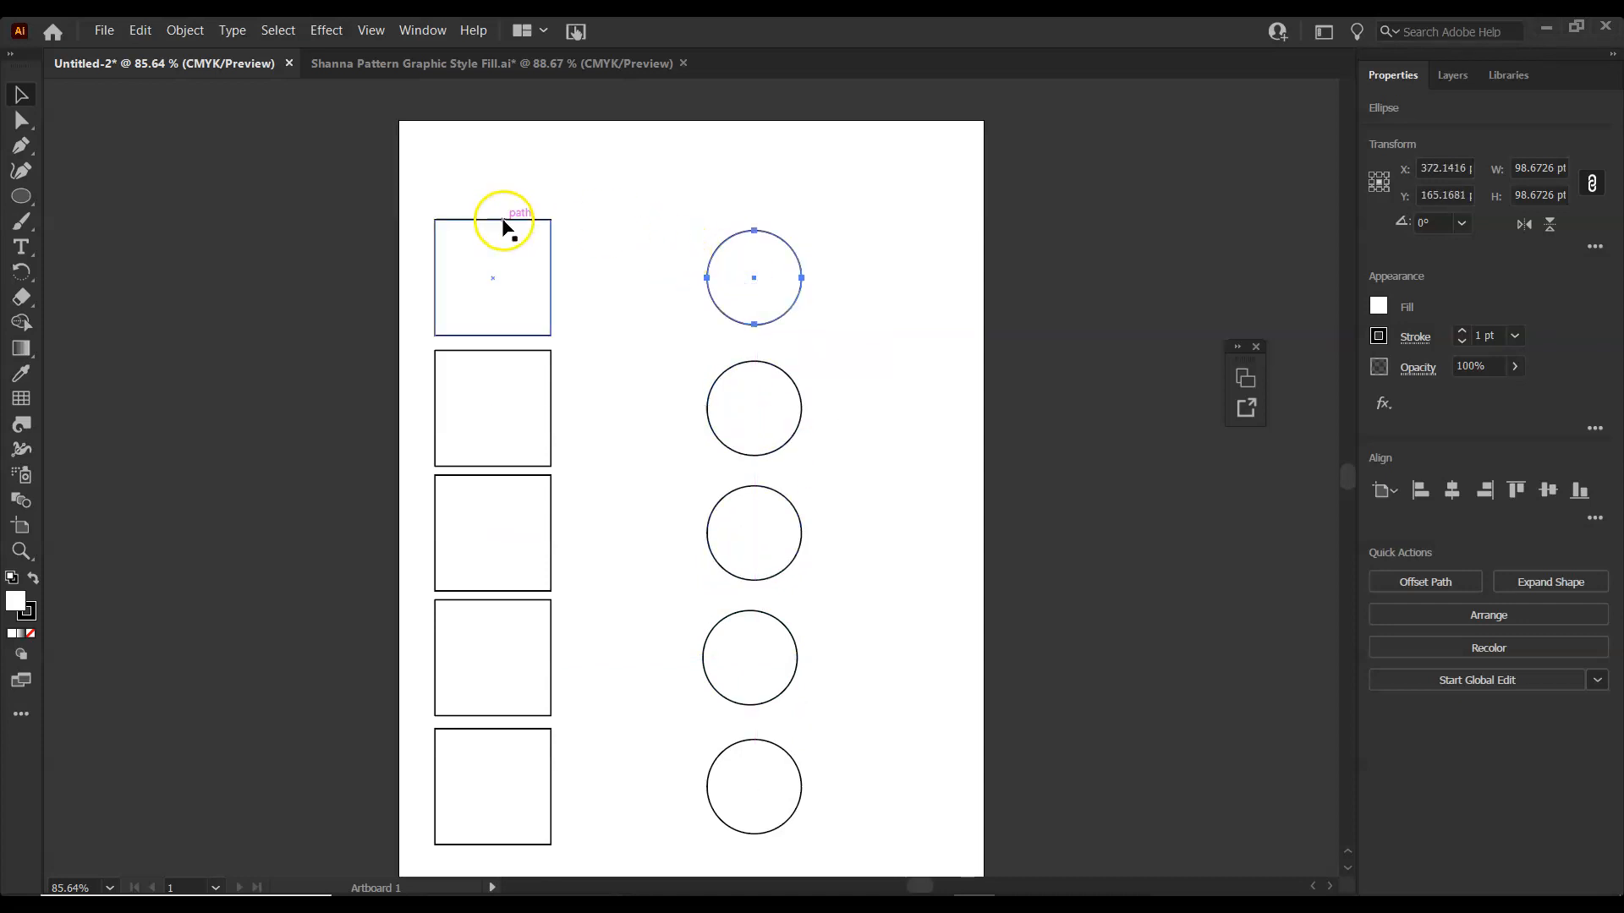
Add the heading text "Swatches > Libraries > Pattern Decorative" above the column of squares
click(22, 247)
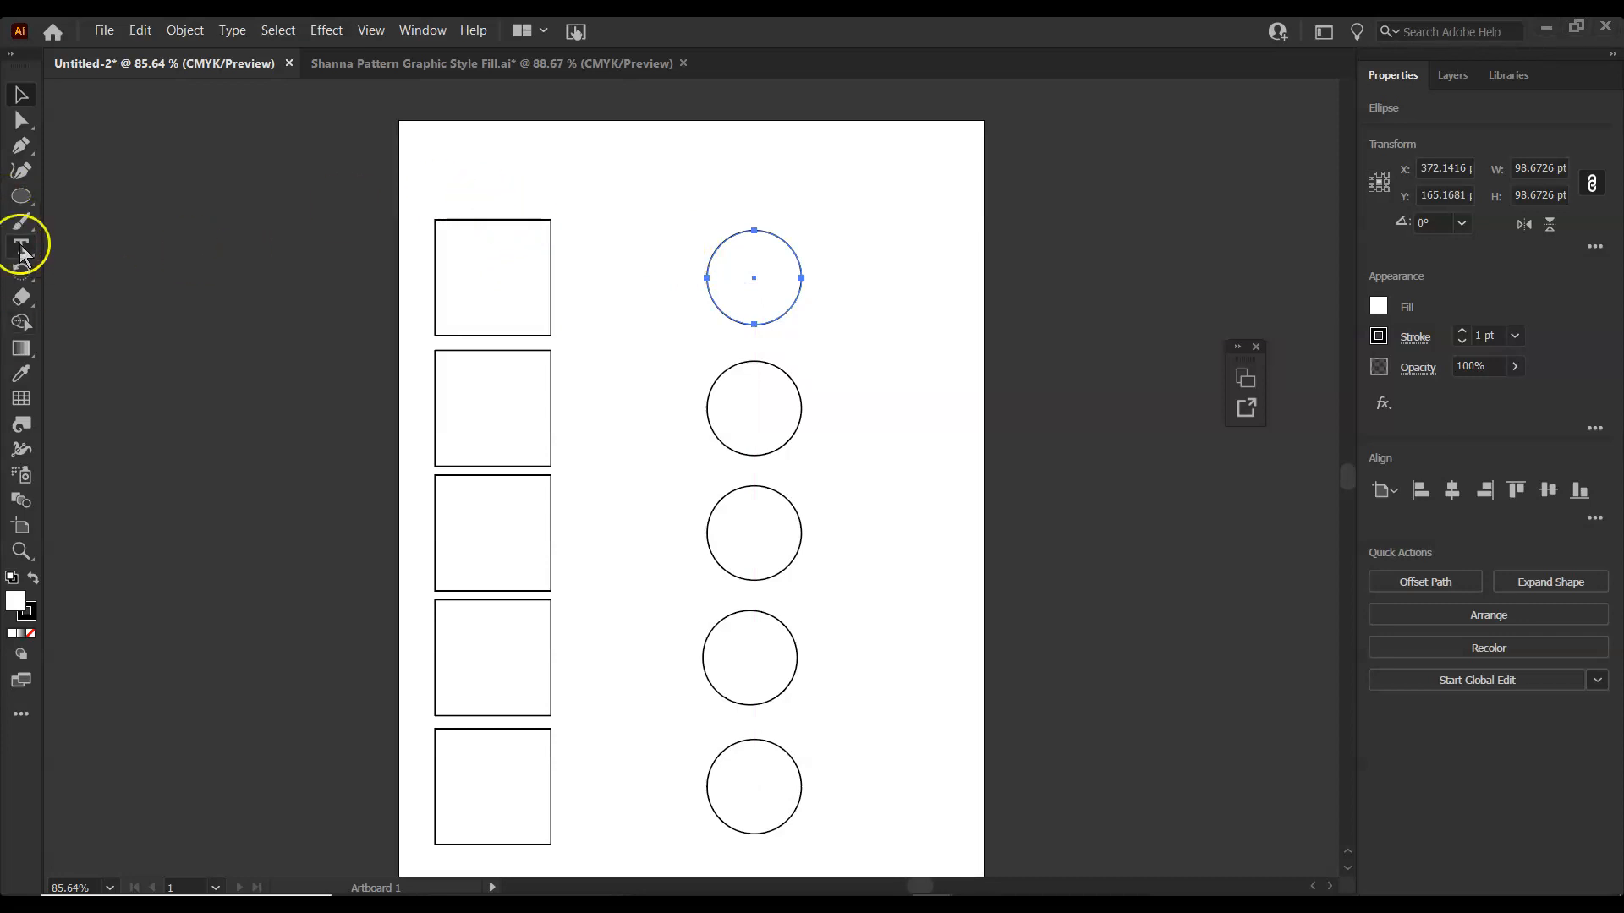
click(424, 159)
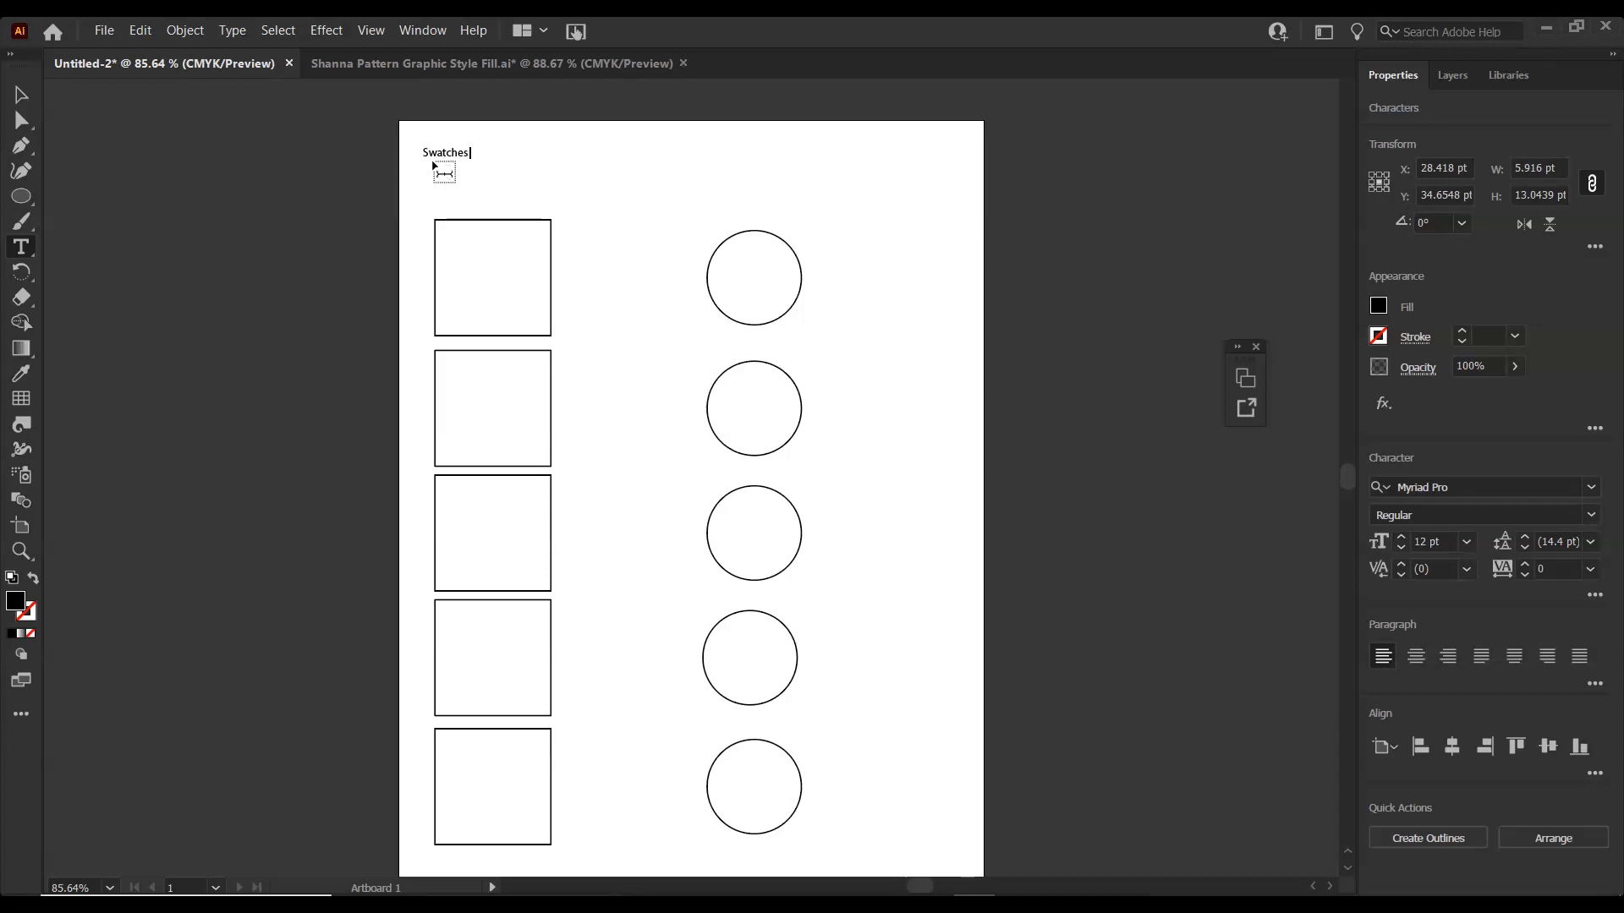
text(Swatches > Libraries > Pattern Decorative)
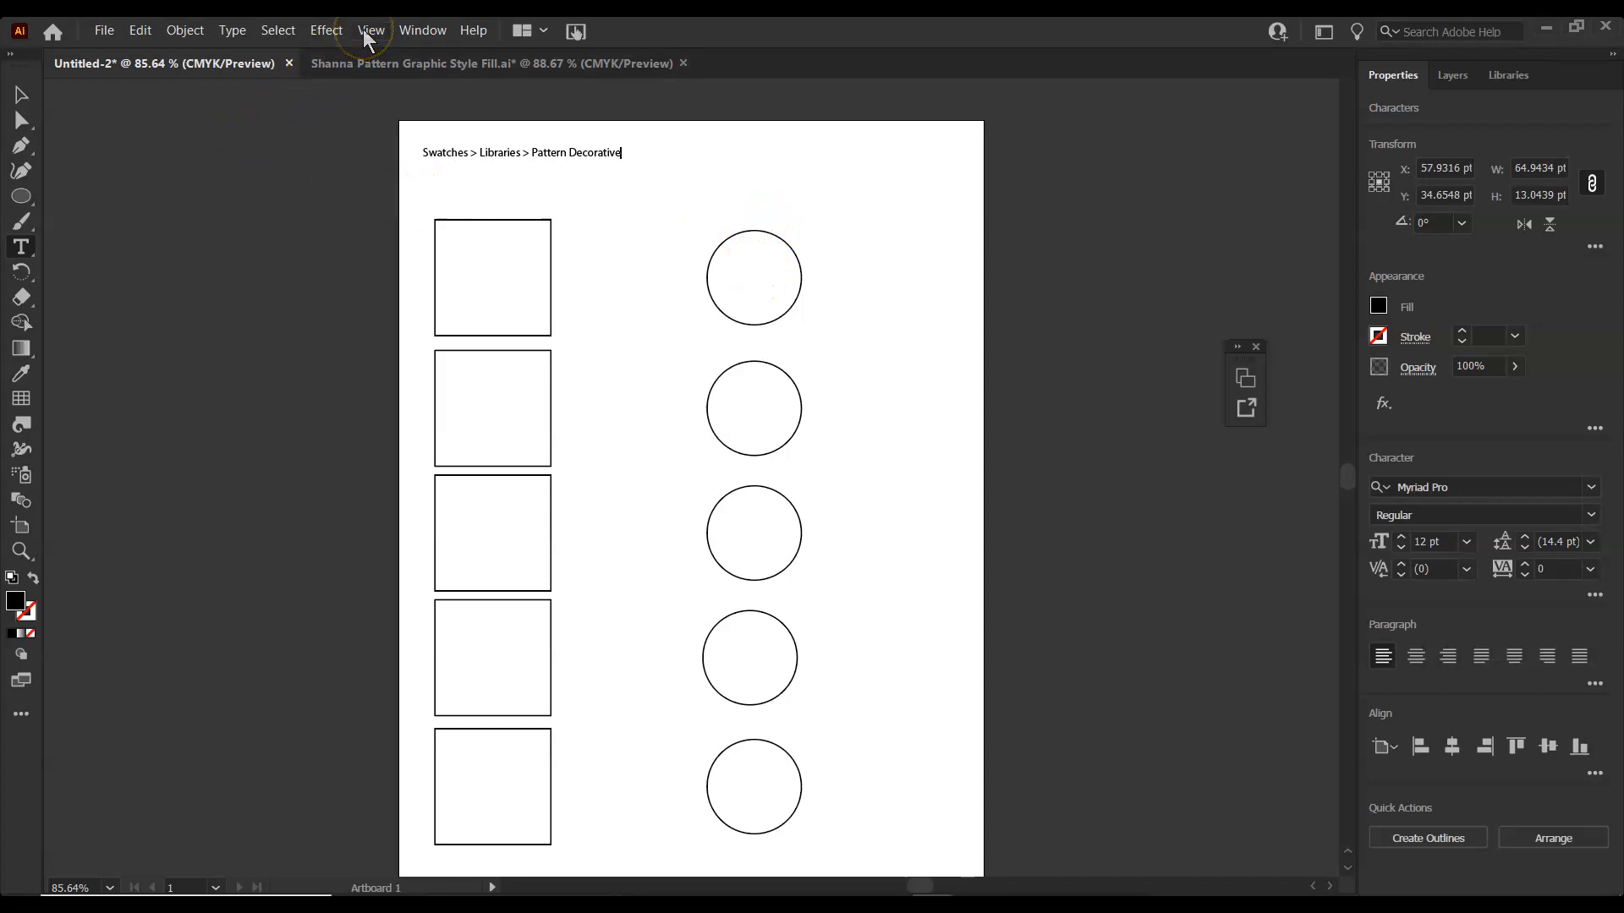
Show the document swatches and open the Decorative Legacy pattern library
click(423, 32)
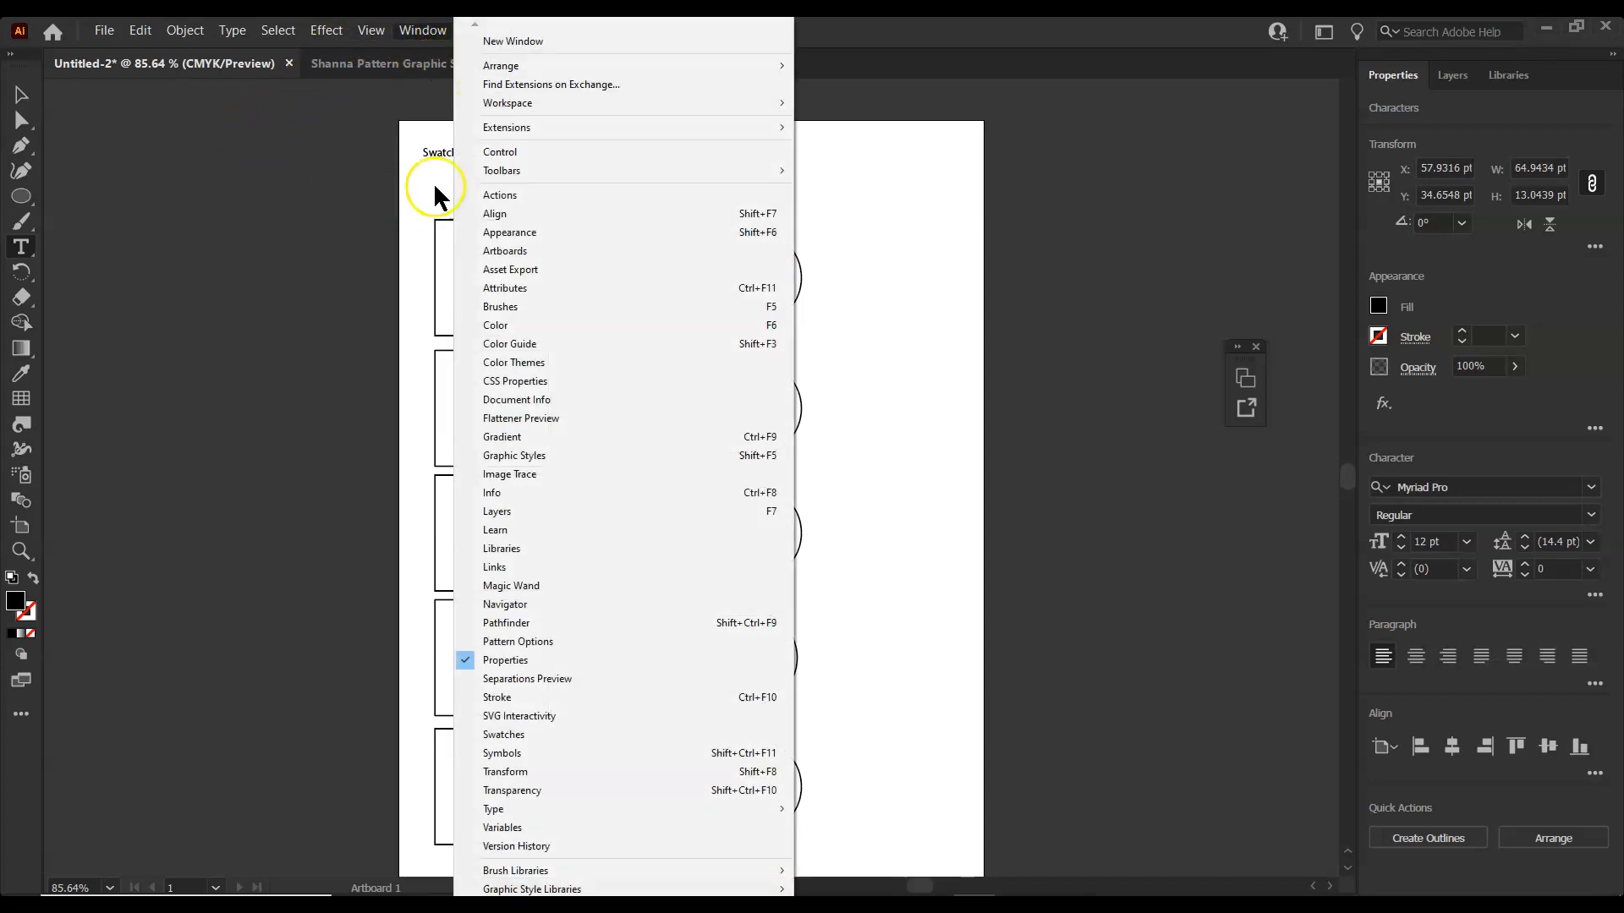
click(519, 735)
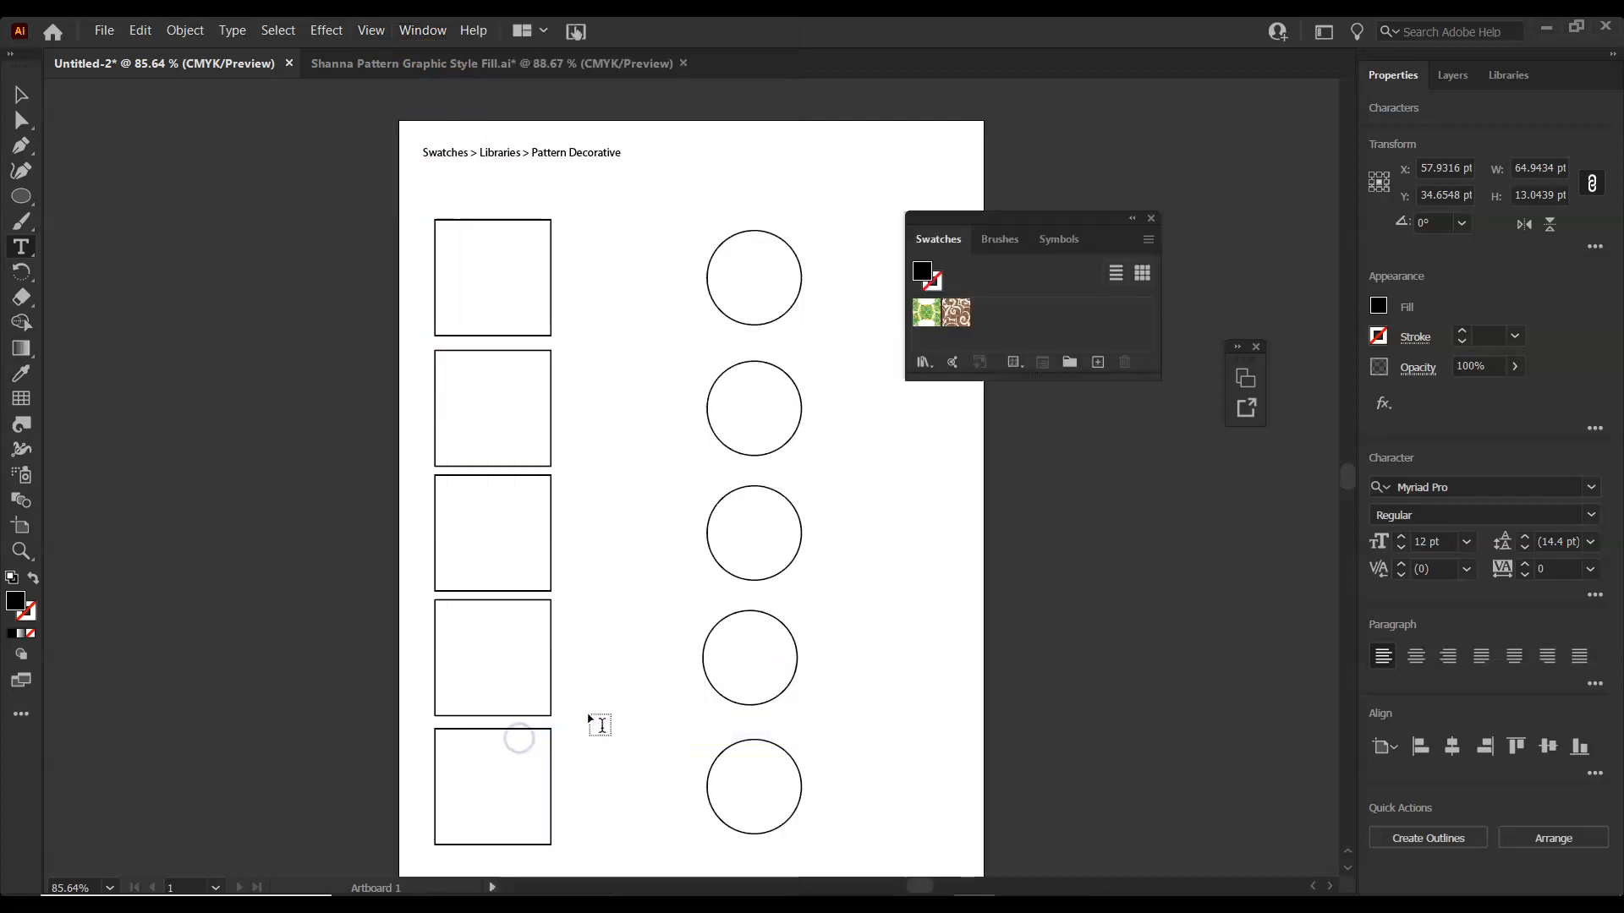
click(924, 362)
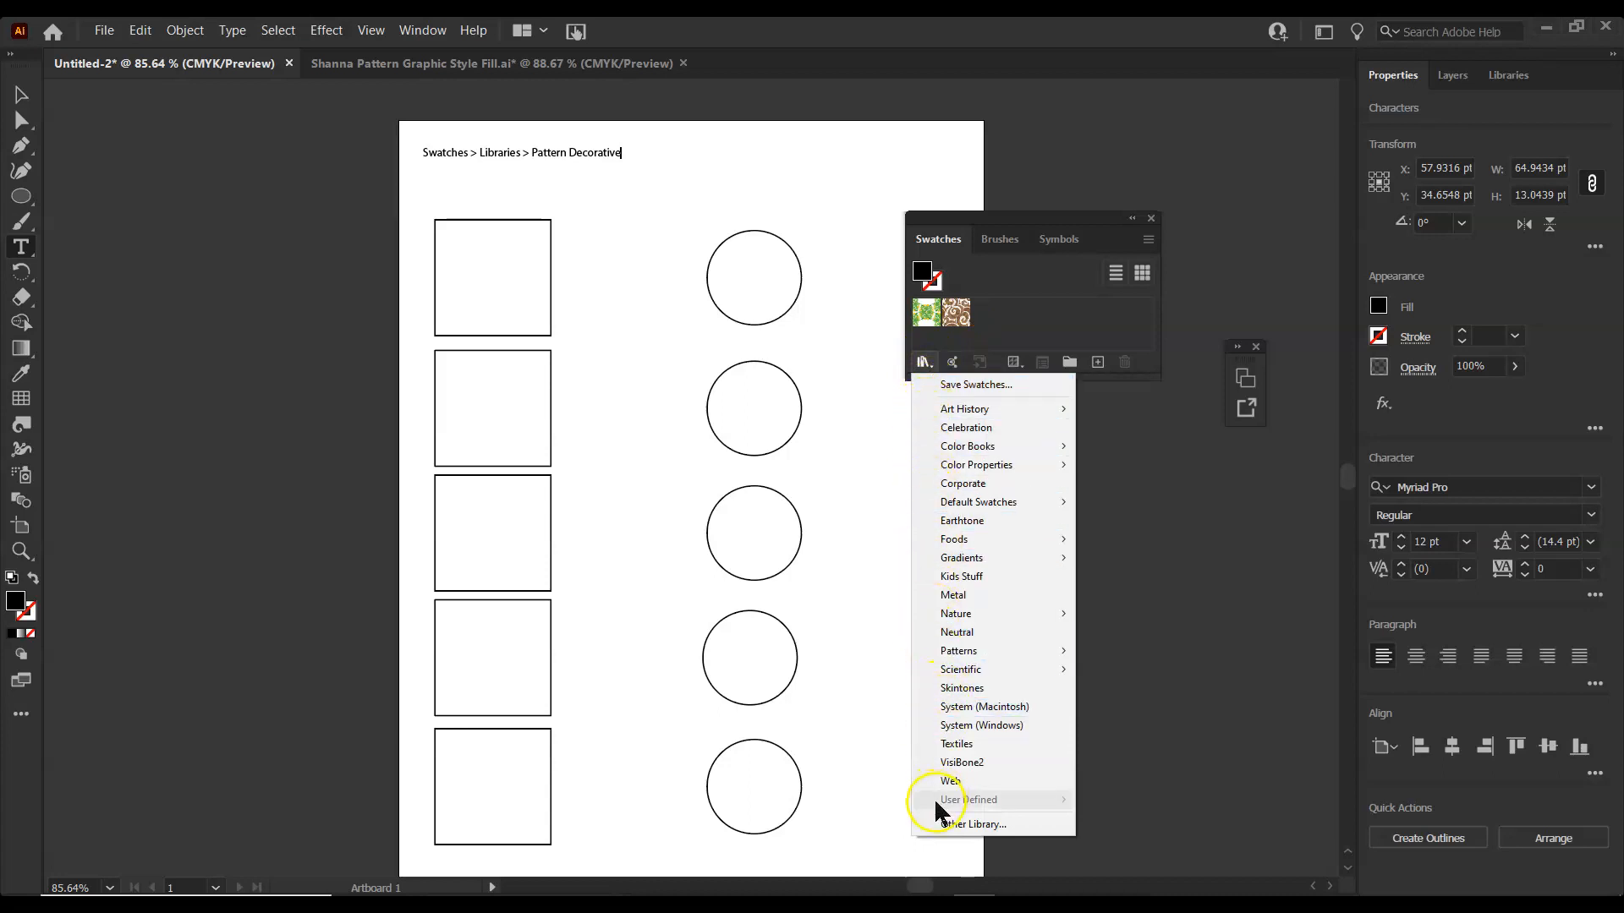
mouse_move(952, 655)
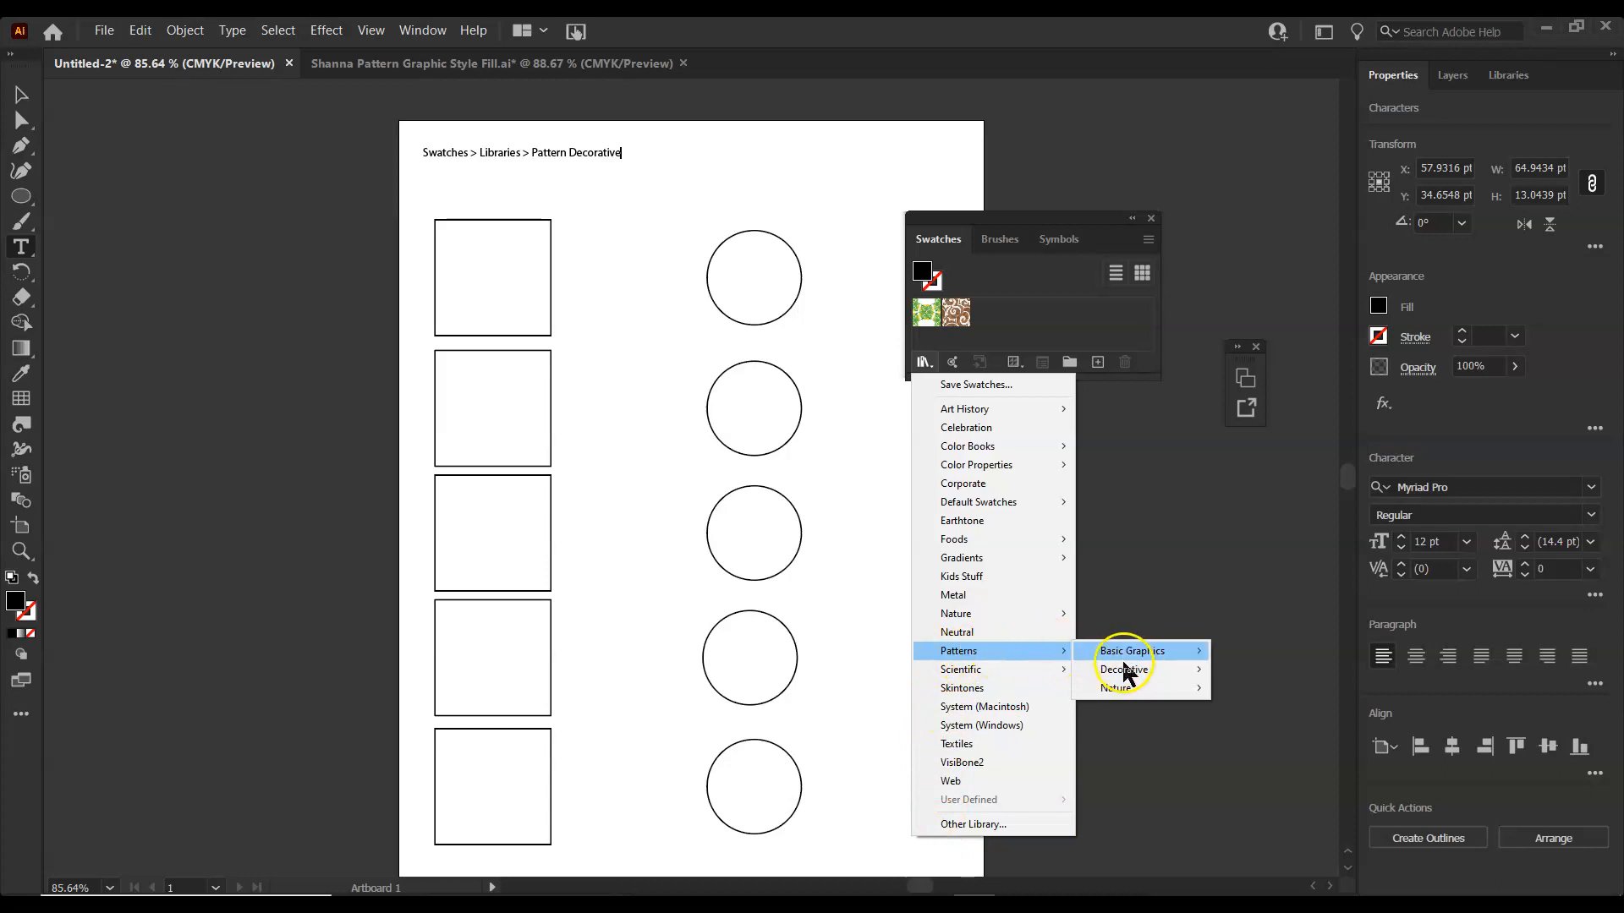
mouse_move(1123, 670)
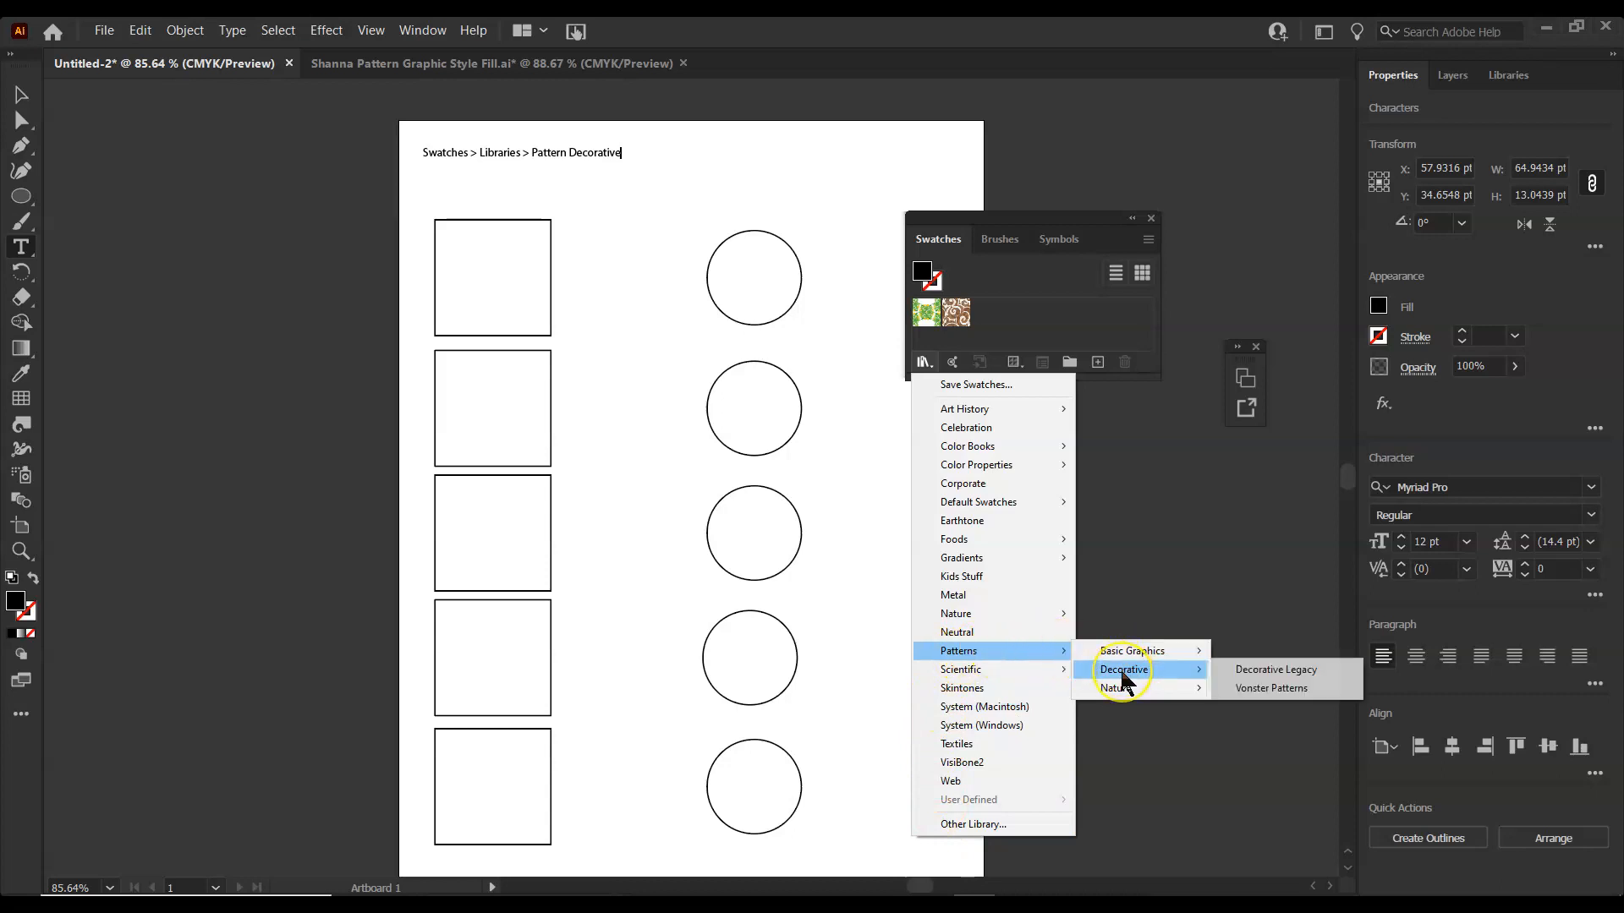
click(1251, 673)
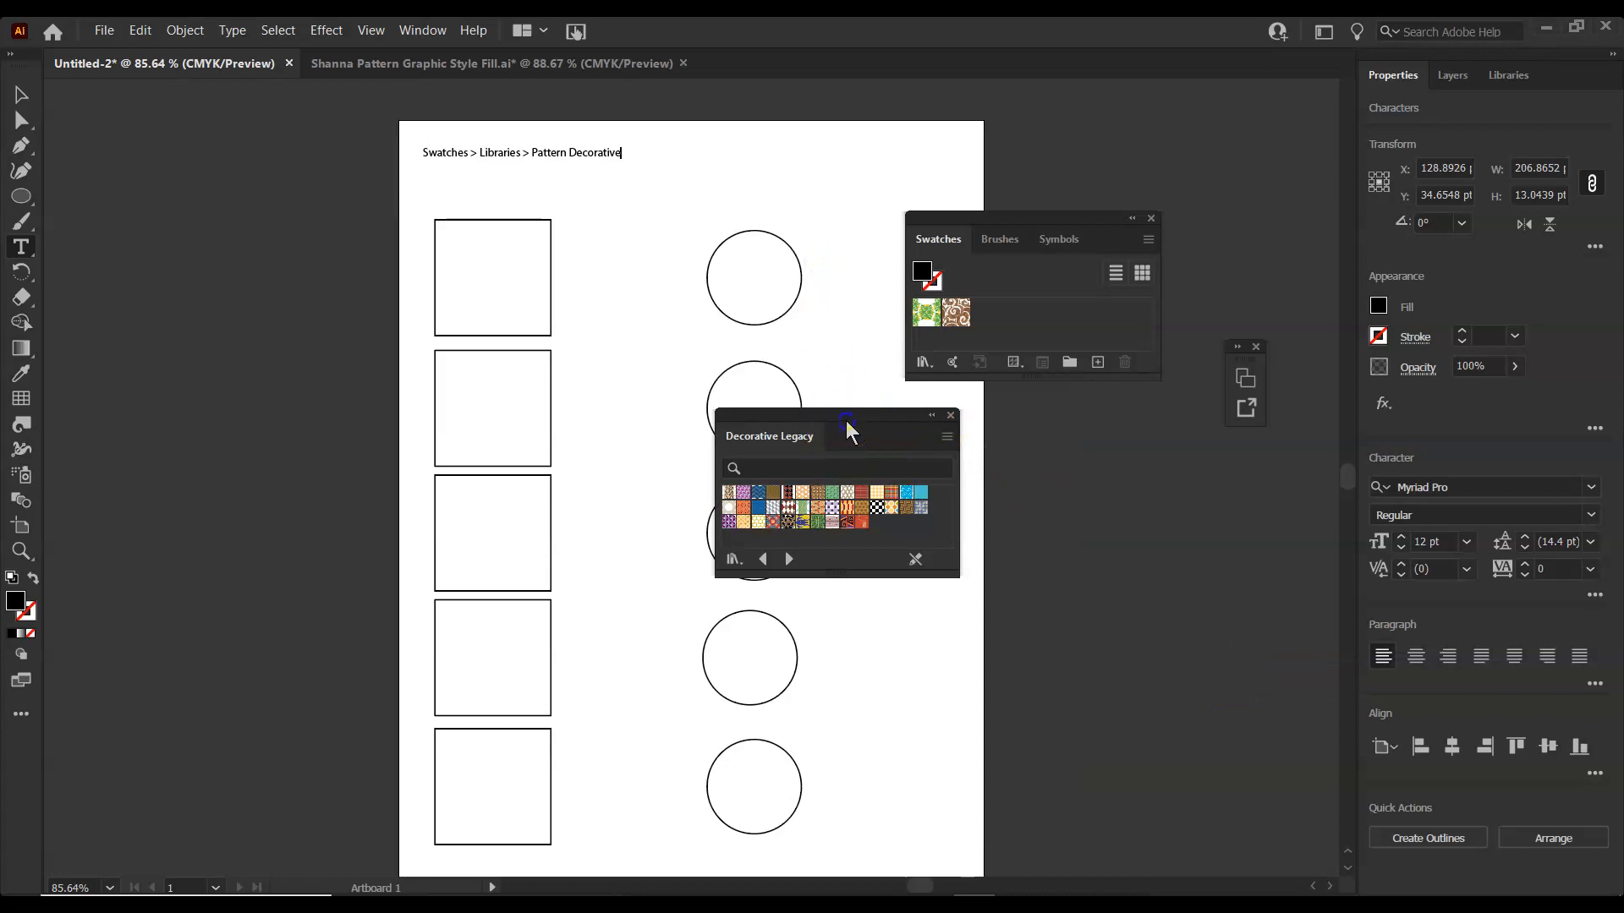
Display the Decorative Legacy patterns as large thumbnails, enlarge the library and move both swatch windows away from the shapes
drag(845, 426, 803, 105)
click(903, 120)
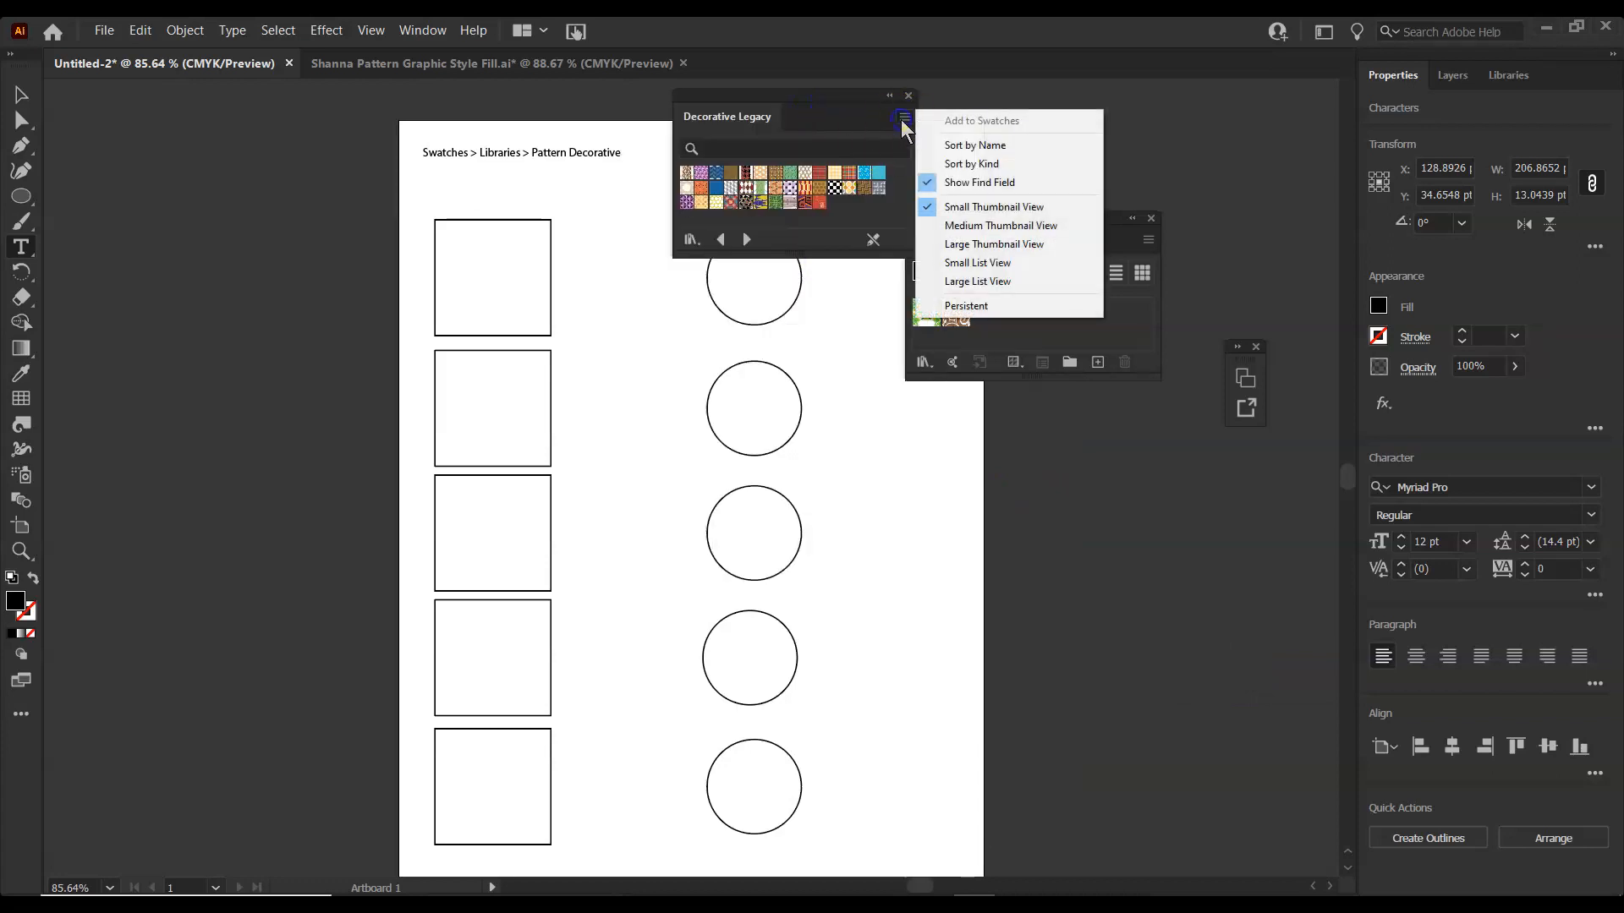
click(947, 246)
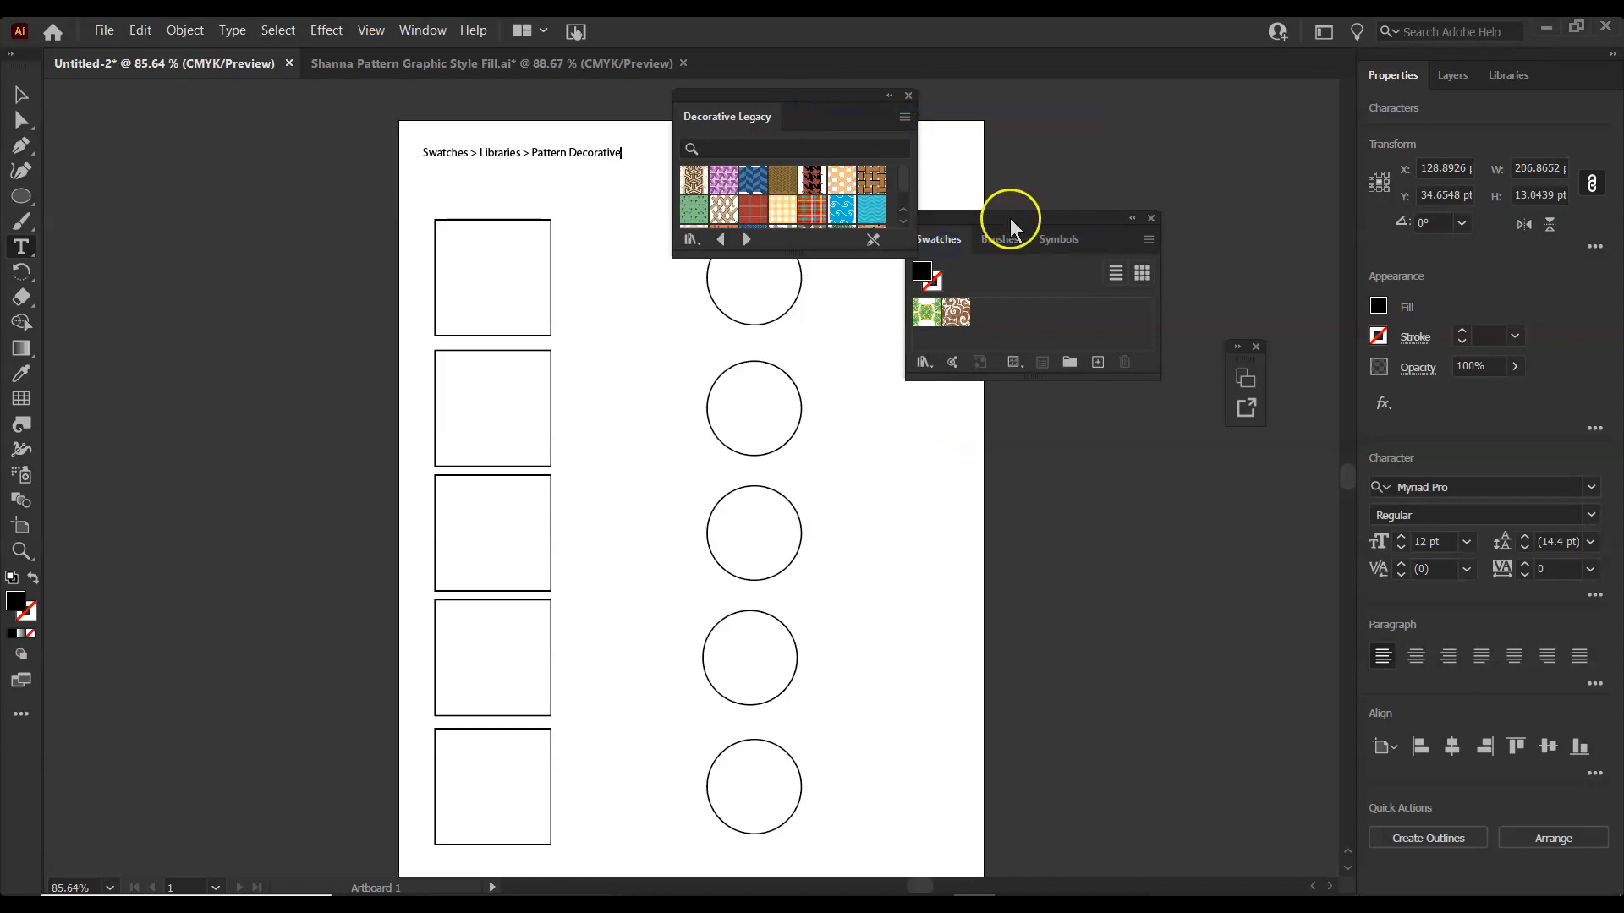
drag(1011, 221, 1183, 202)
drag(793, 257, 790, 396)
drag(800, 103, 1001, 54)
Browse the Decorative Legacy patterns in Large List View in a taller window and return to Large Thumbnail View
click(1108, 76)
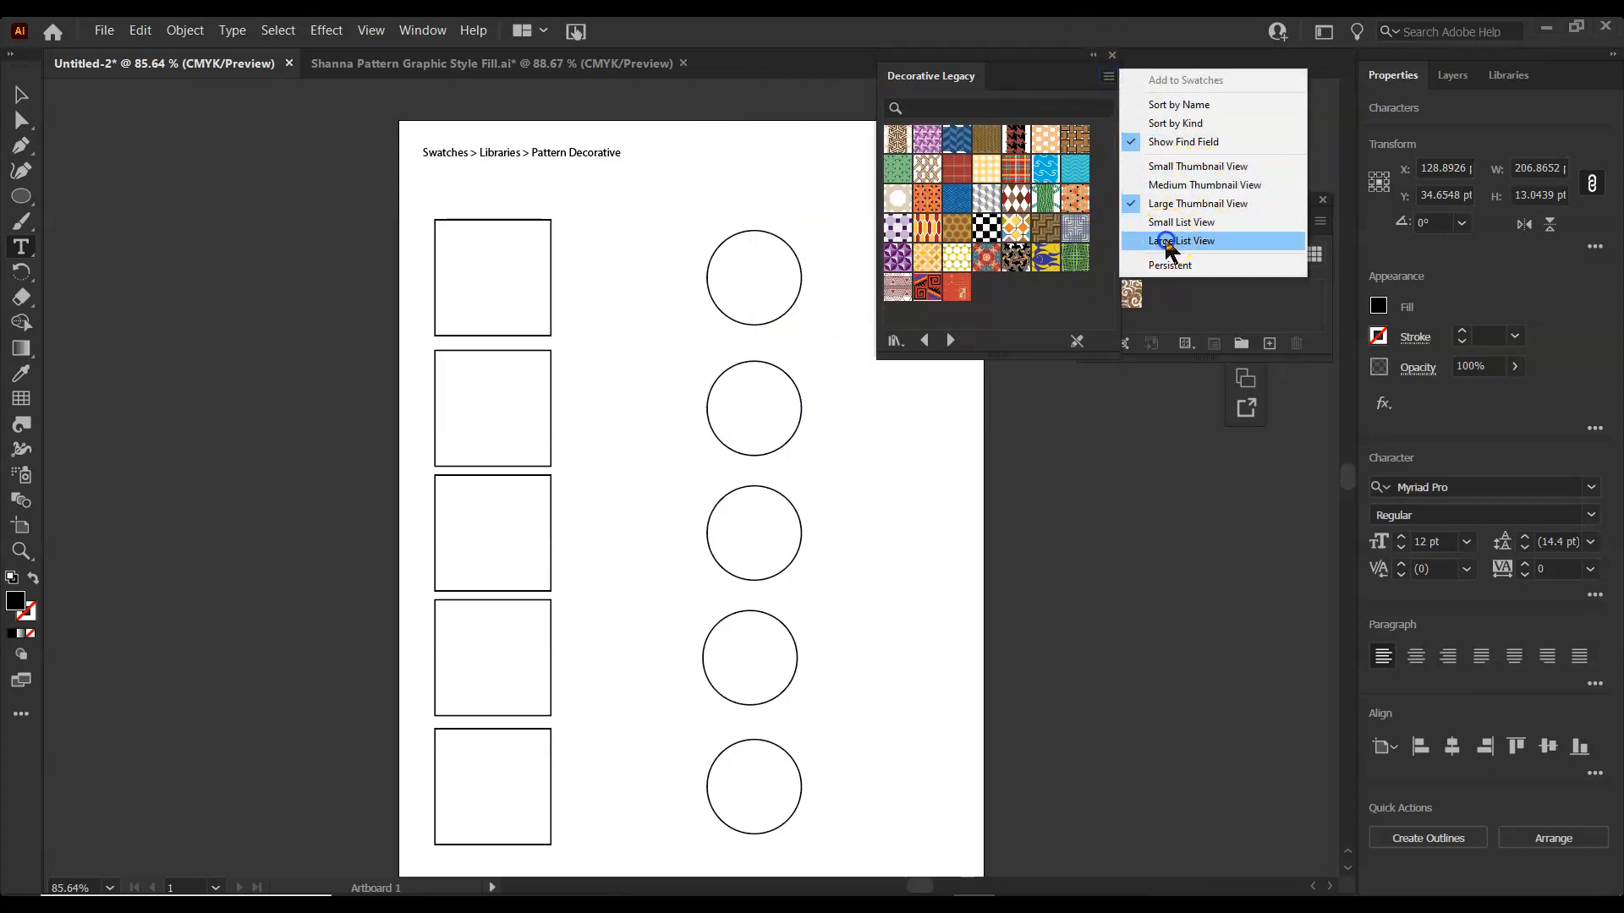
click(1167, 243)
drag(1015, 359, 1021, 861)
scroll(999, 460, down, 7)
scroll(1027, 772, up, 7)
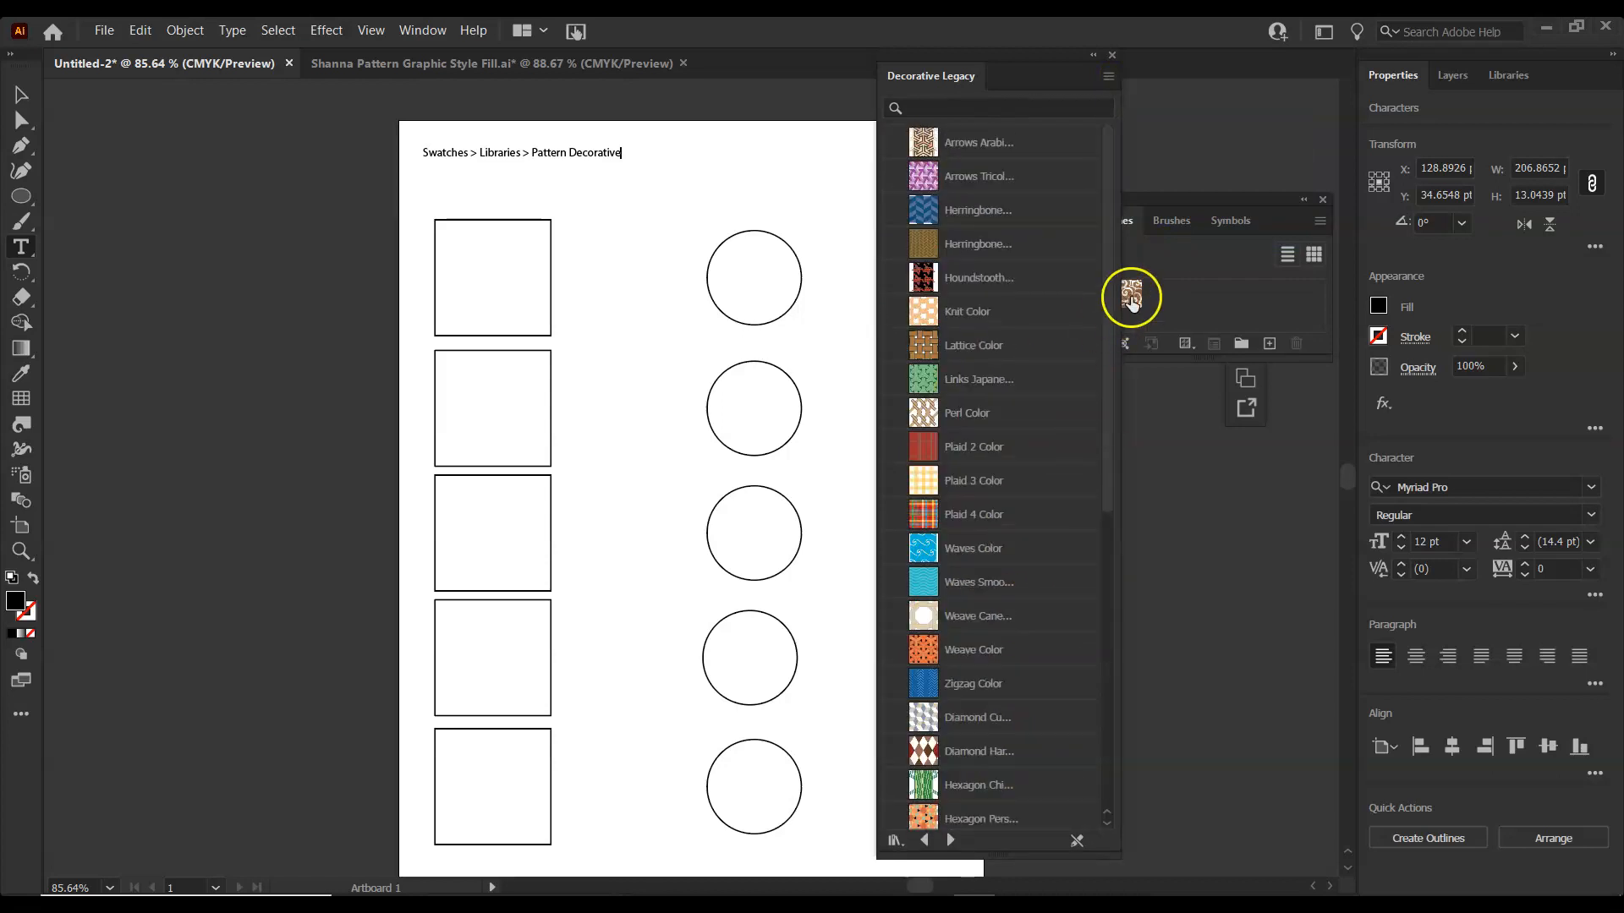
click(1108, 76)
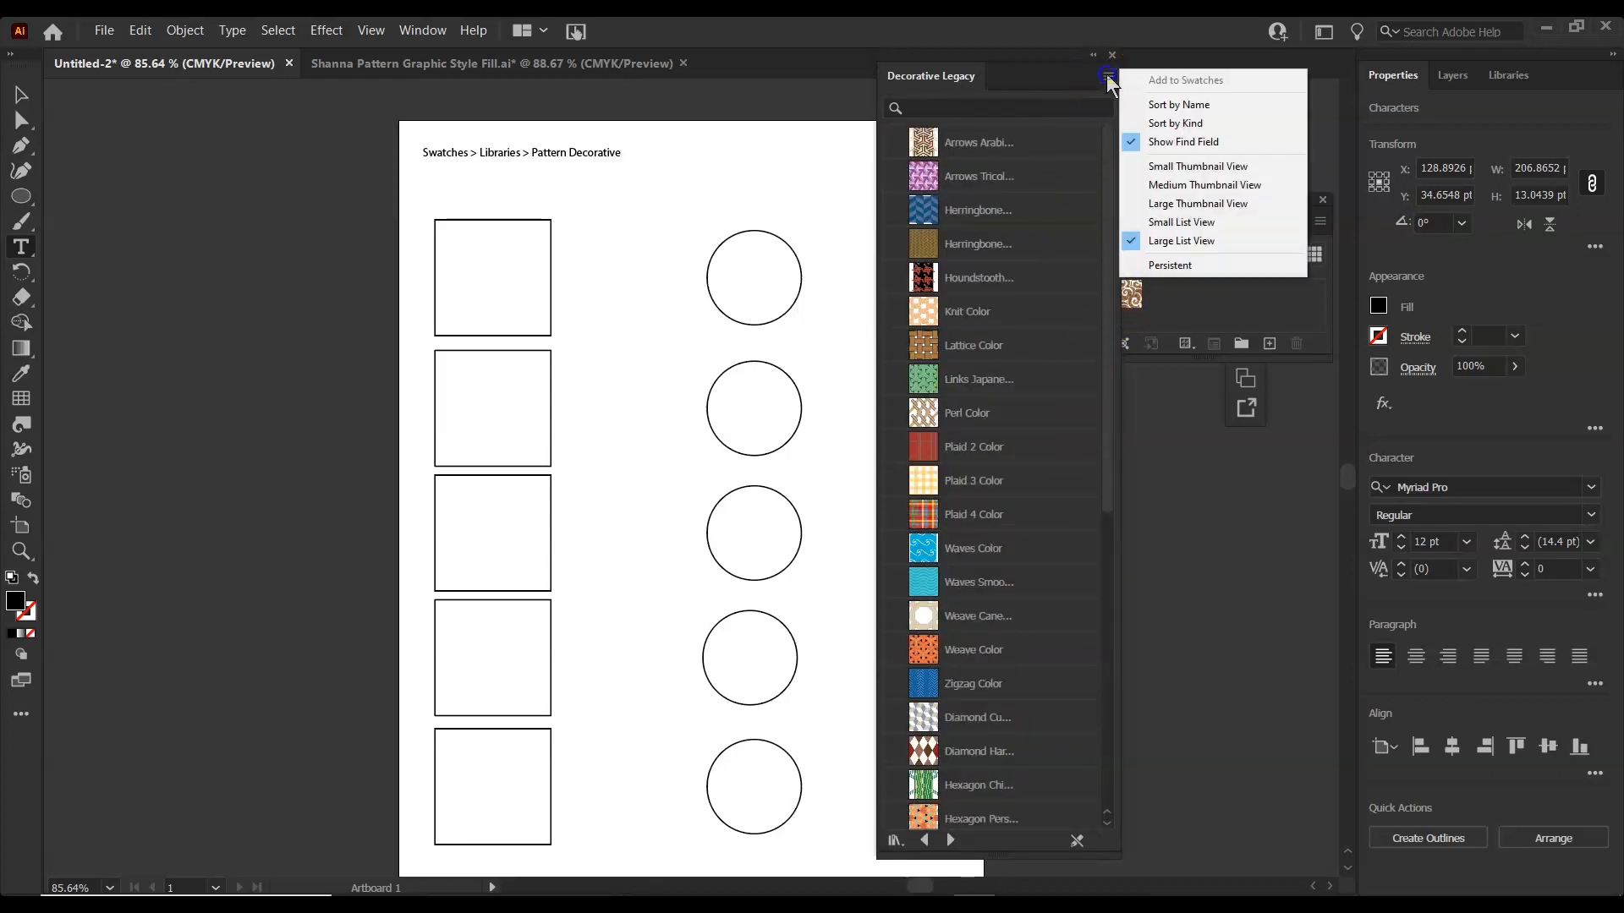
click(1189, 207)
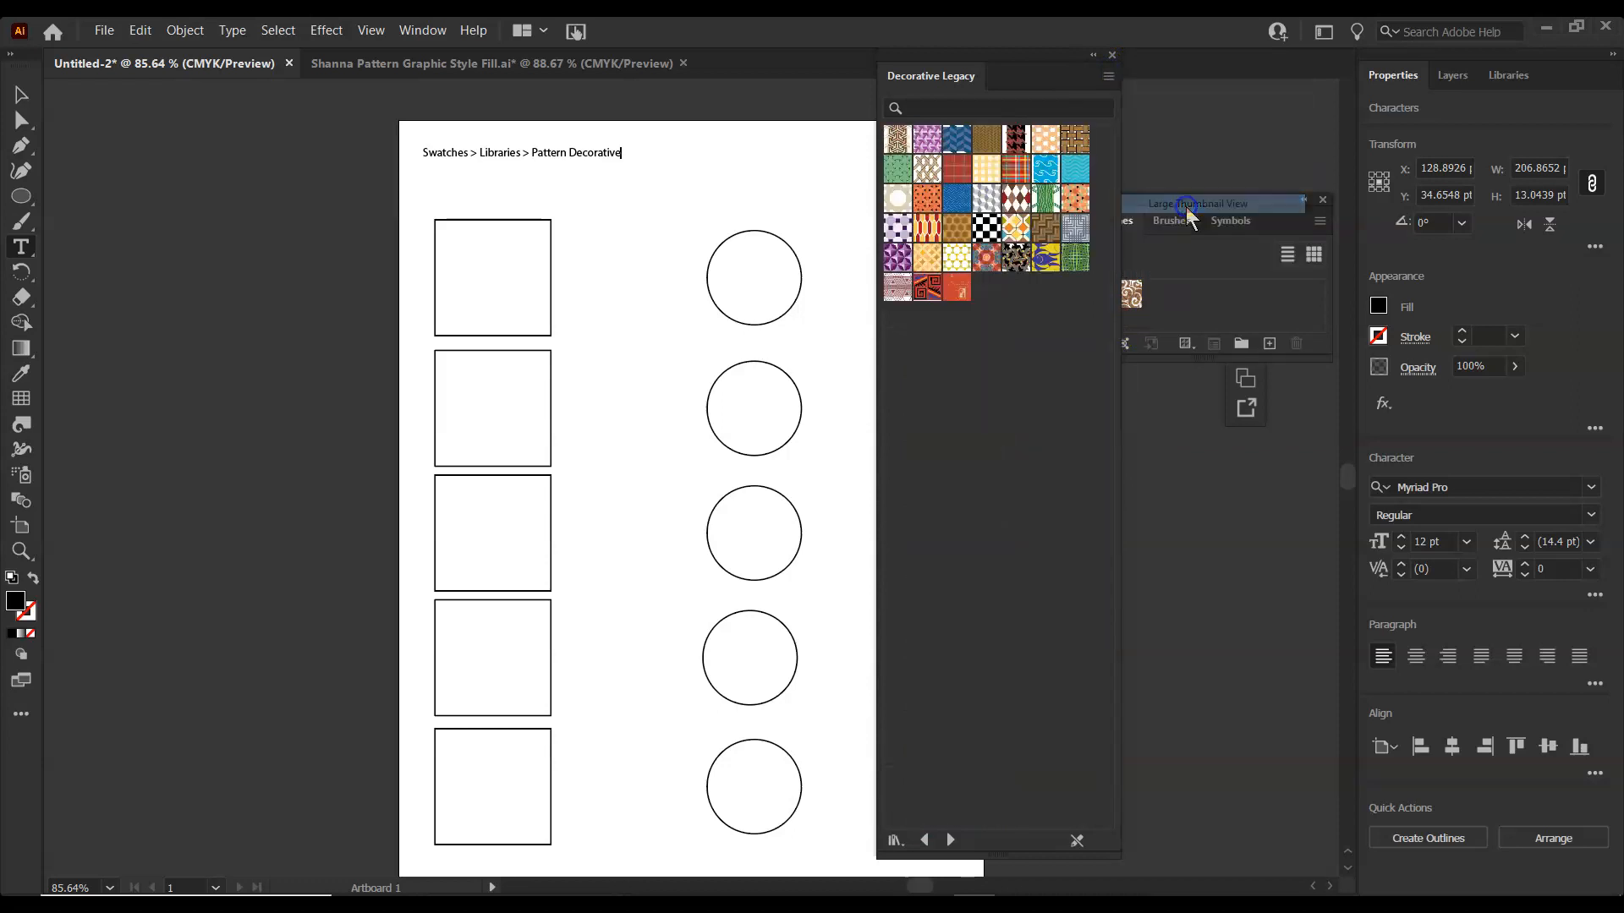
Fill the five squares from top to bottom with the black-and-white checkerboard, Weave Color, Waves Color, Knit Color and Lattice Color patterns
click(21, 95)
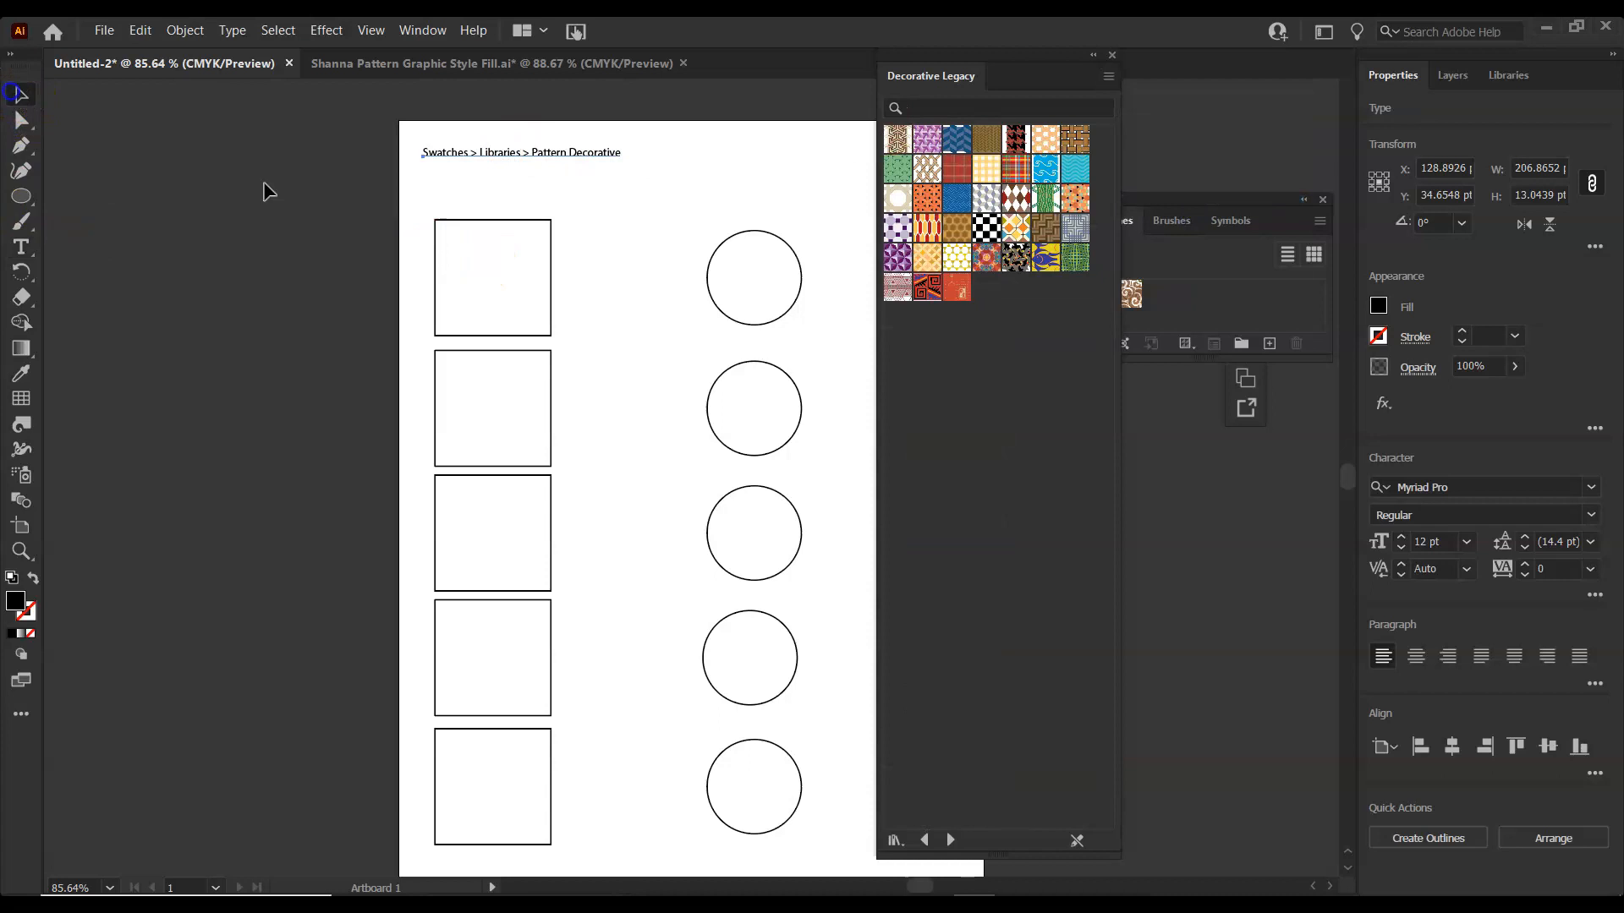
click(483, 284)
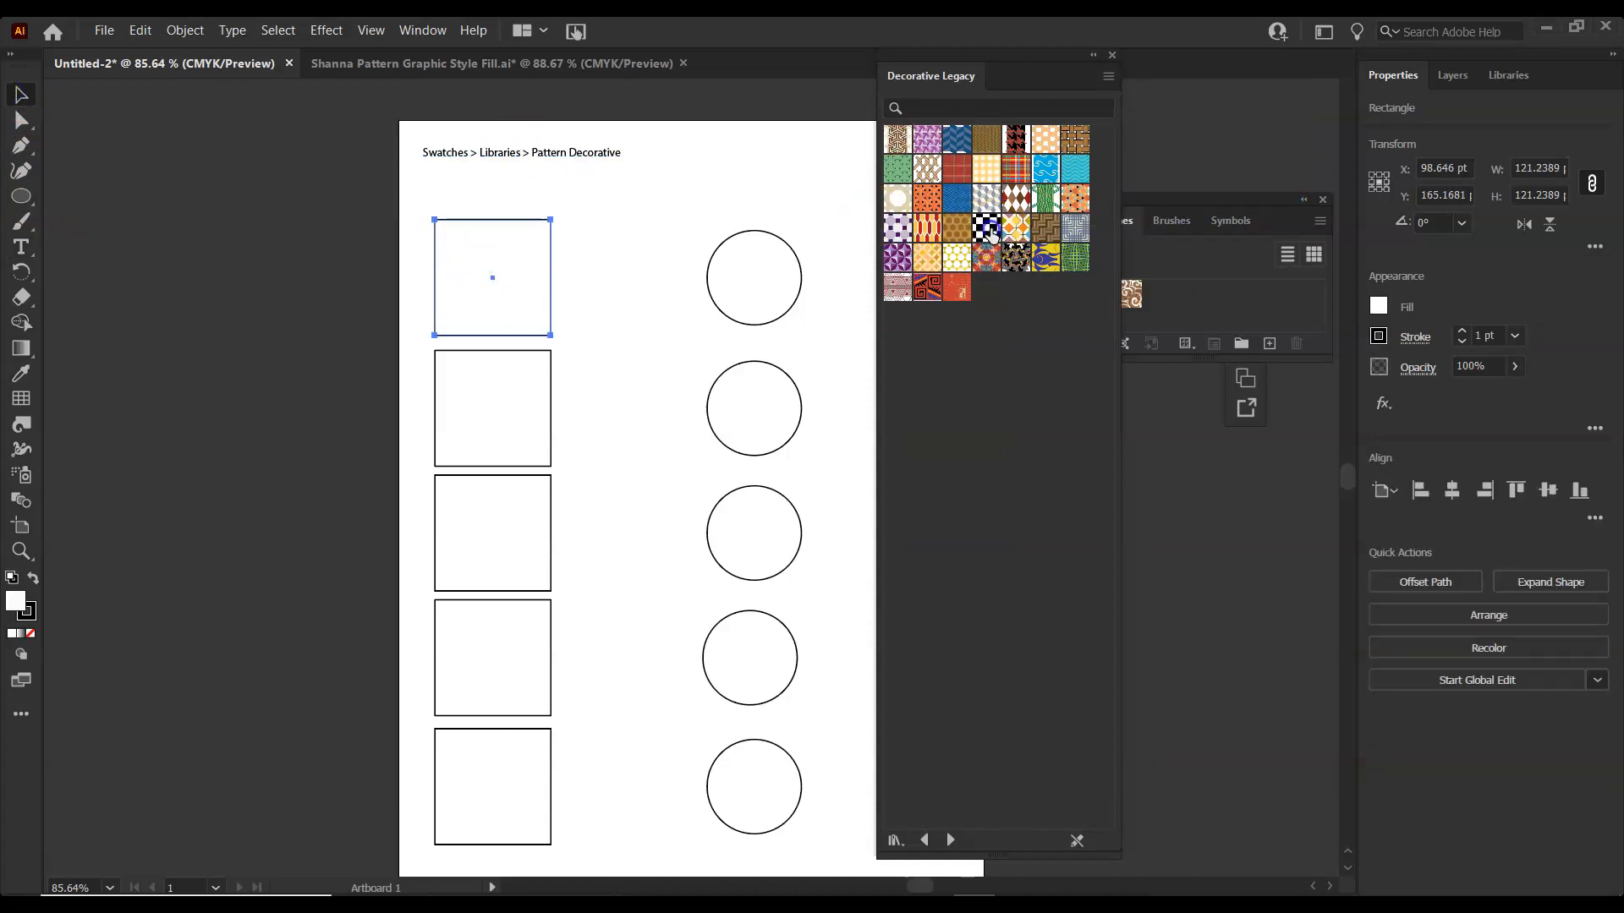
click(988, 228)
click(483, 438)
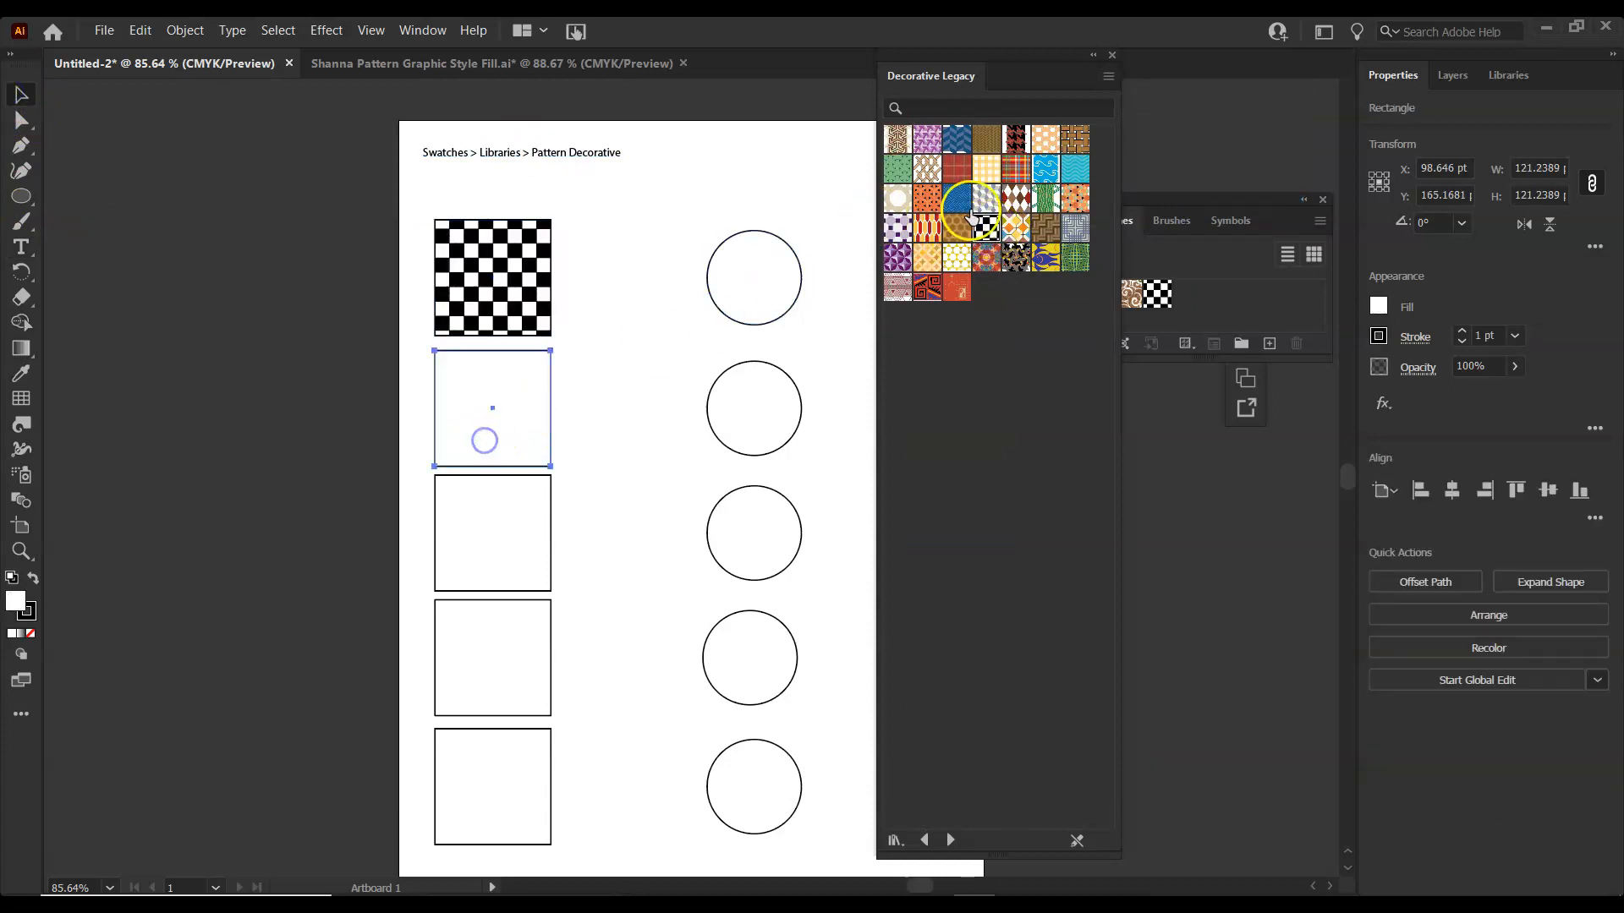
click(927, 199)
click(517, 524)
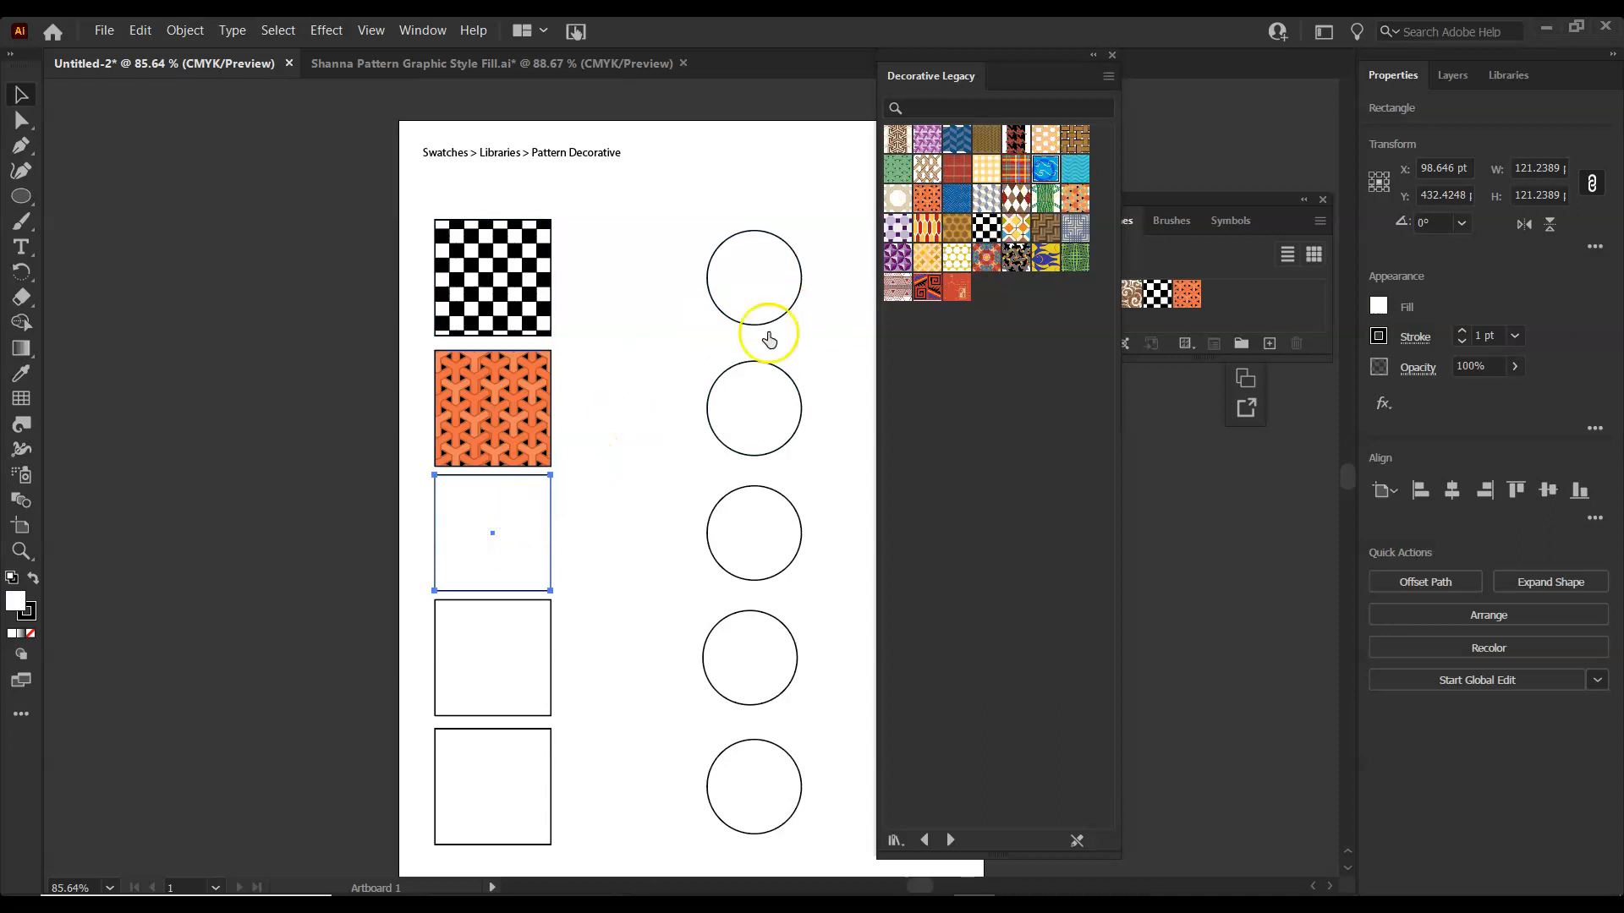
click(486, 674)
click(1053, 132)
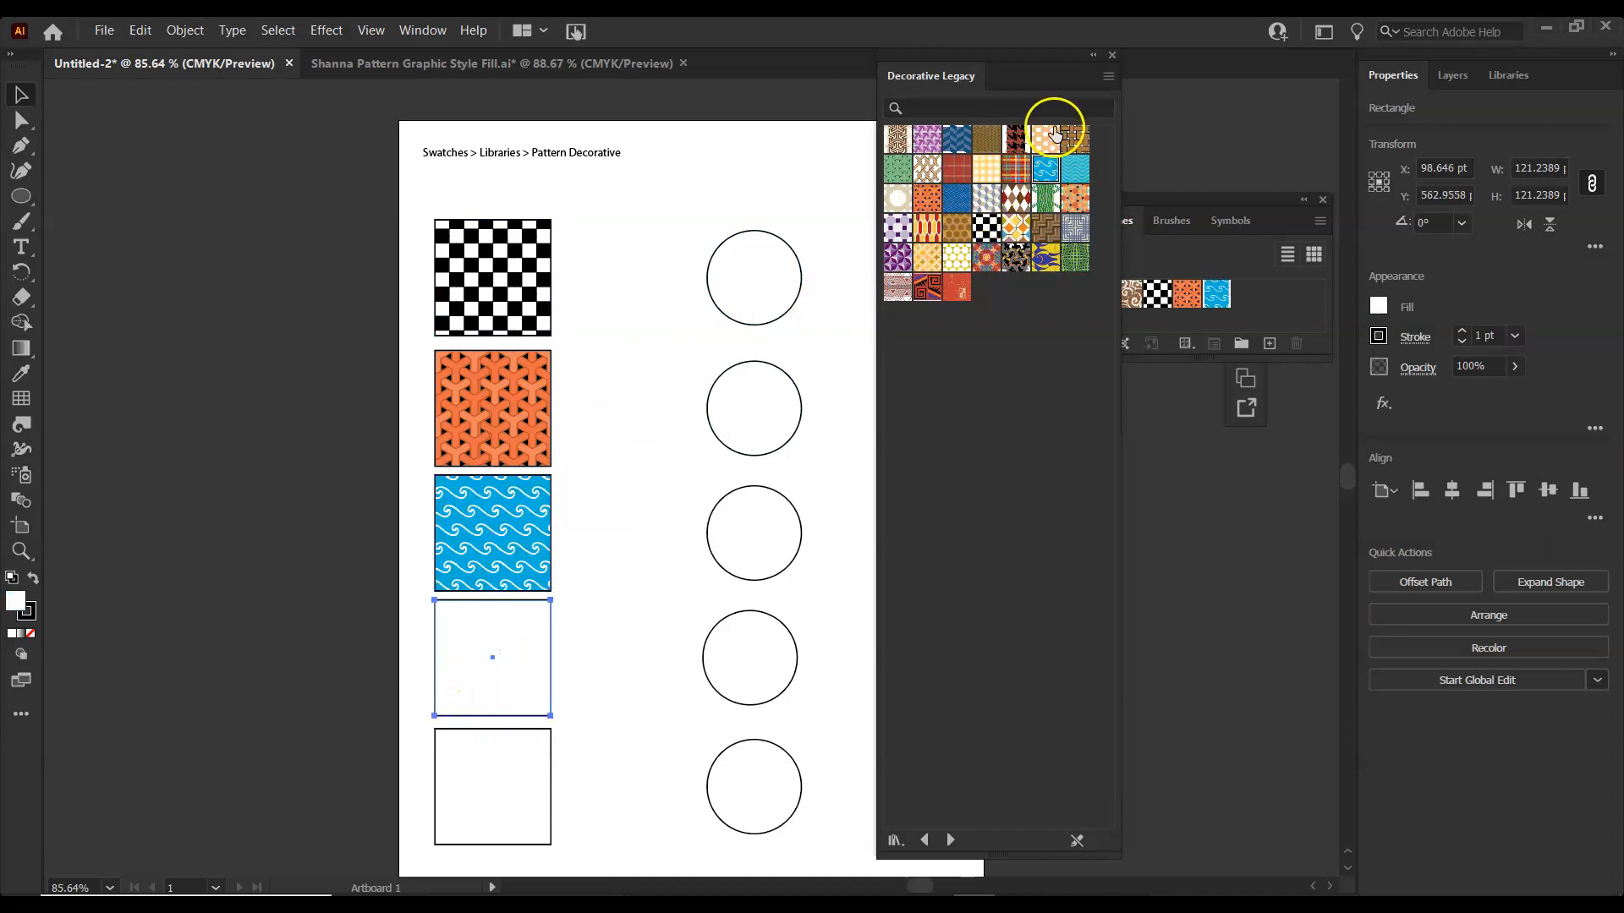
click(512, 795)
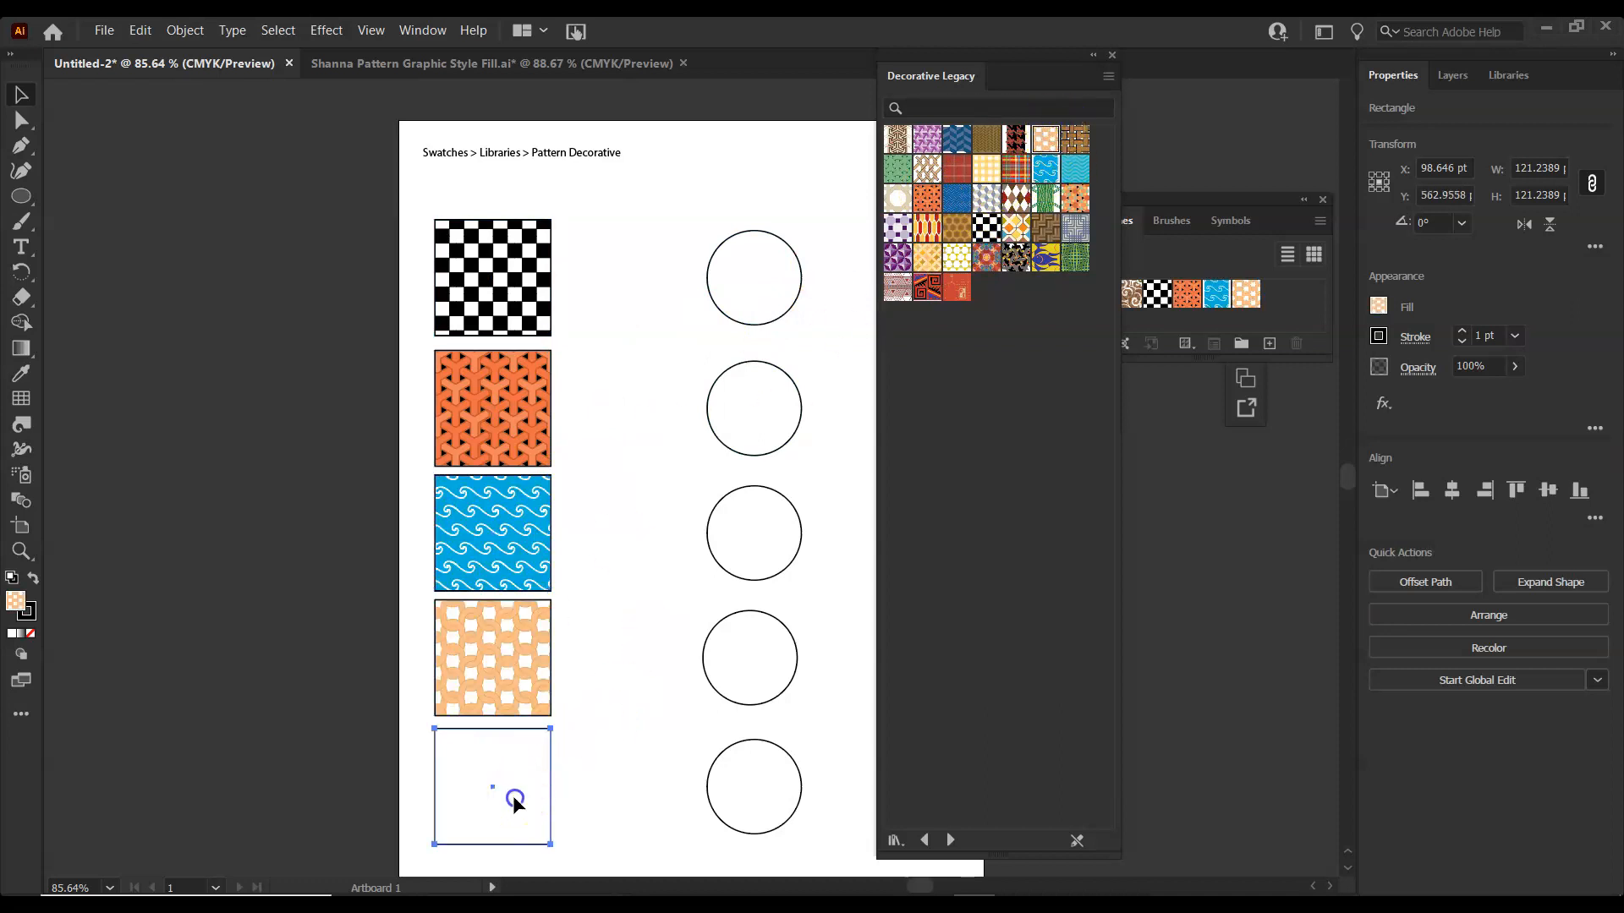
click(1077, 144)
Fill the five circles from top to bottom with the fish, purple star, green weave, yellow hexagon-star and orange mosaic patterns, and put away the swatch windows
click(754, 292)
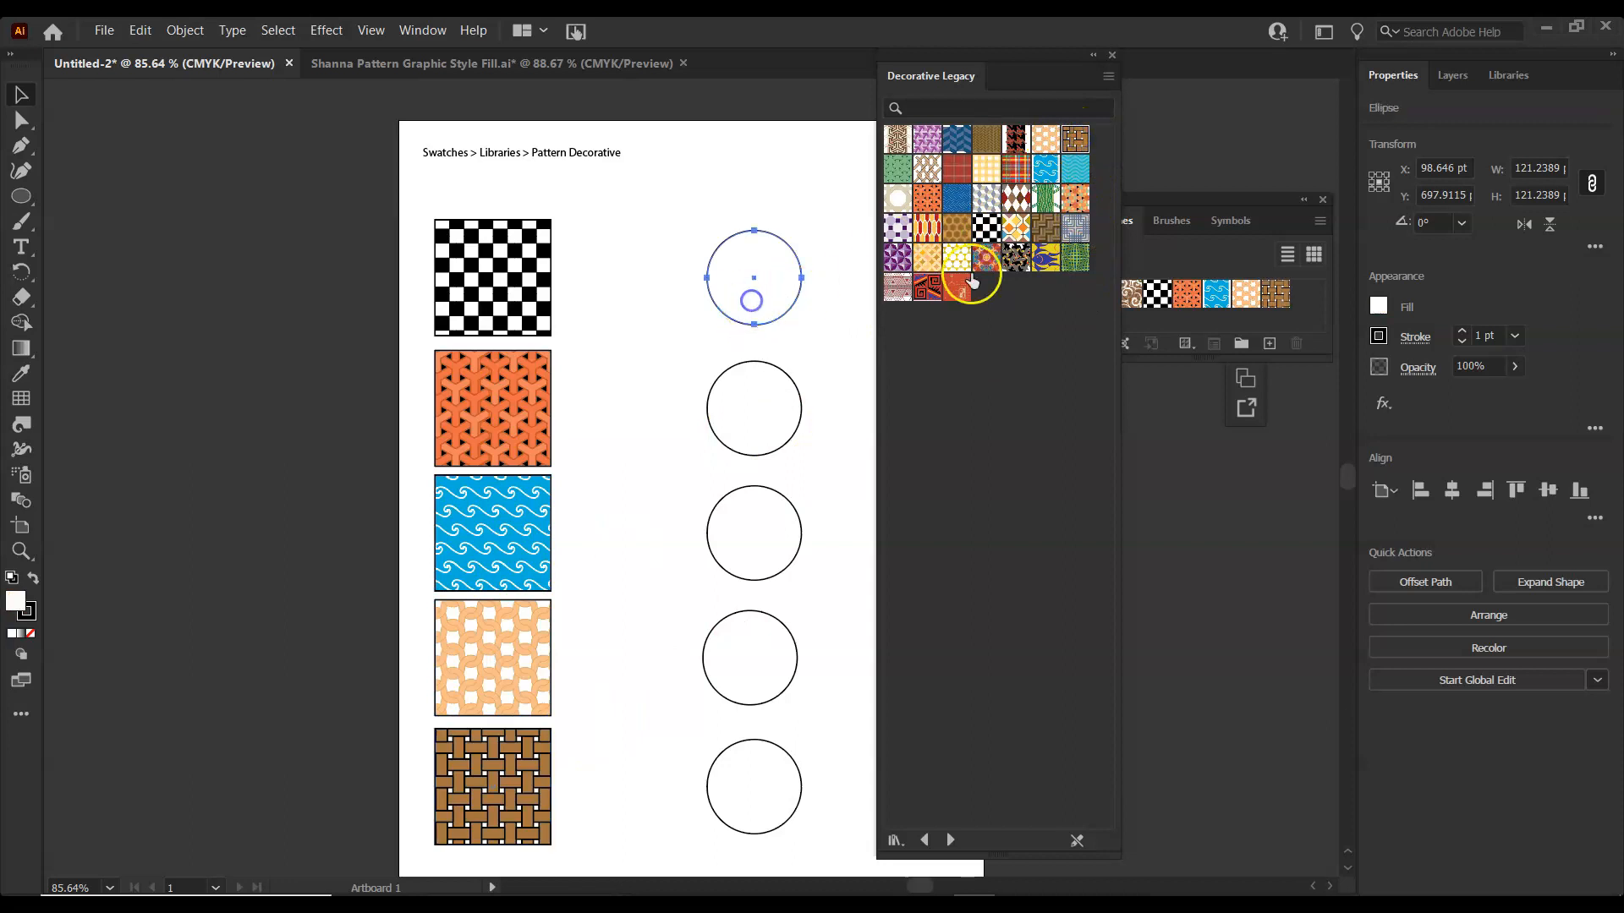
click(1040, 265)
click(738, 417)
click(897, 262)
click(736, 544)
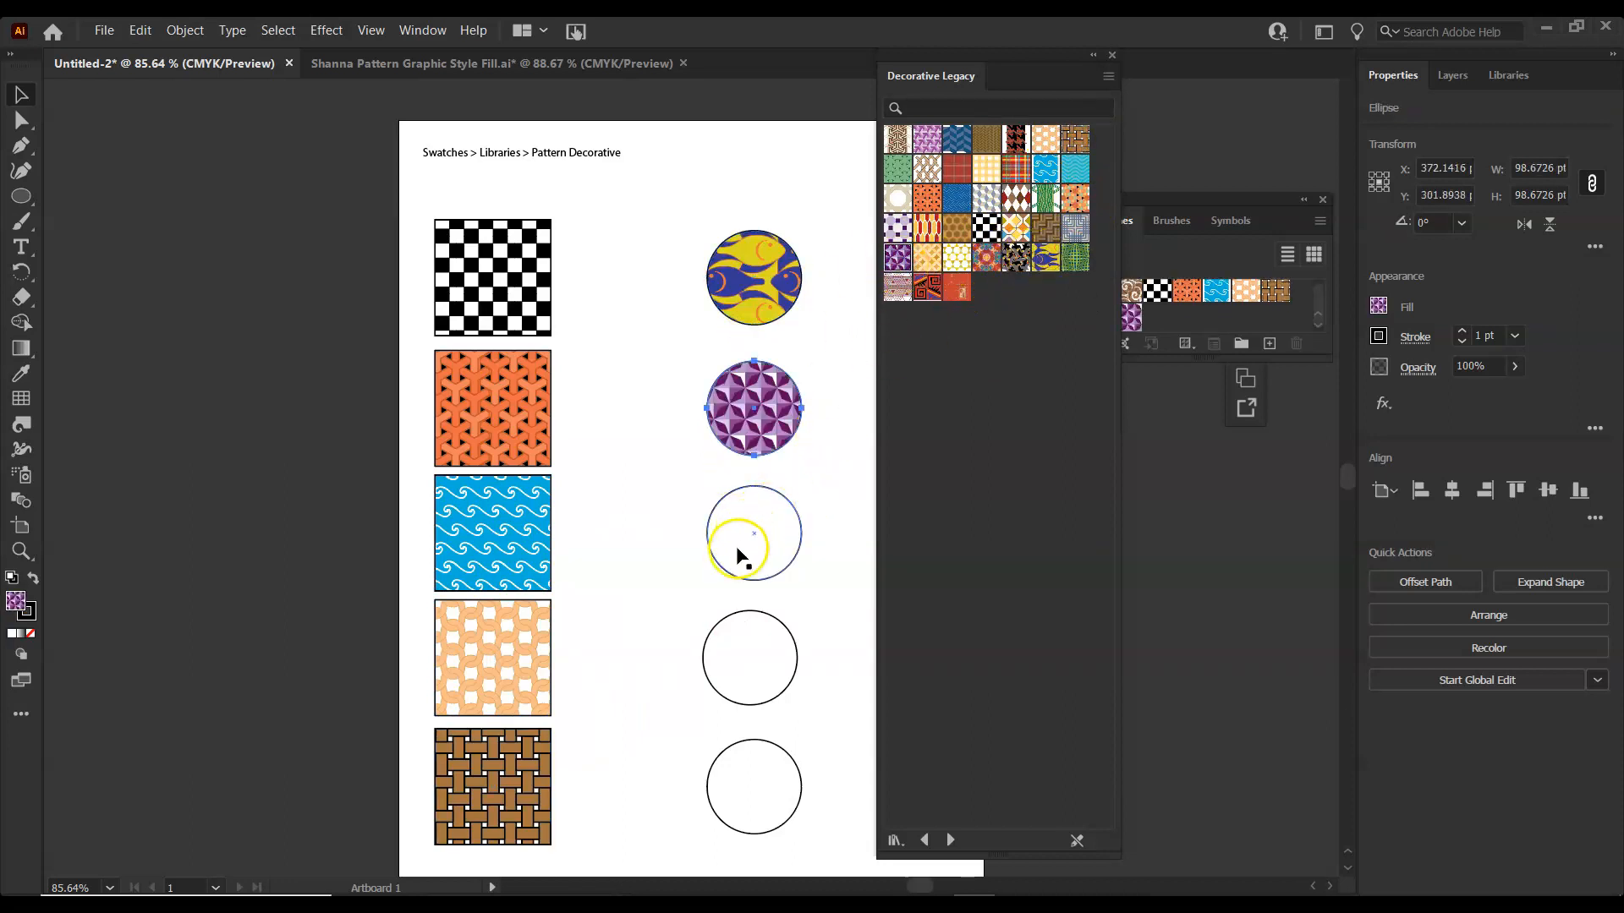
click(897, 172)
click(724, 671)
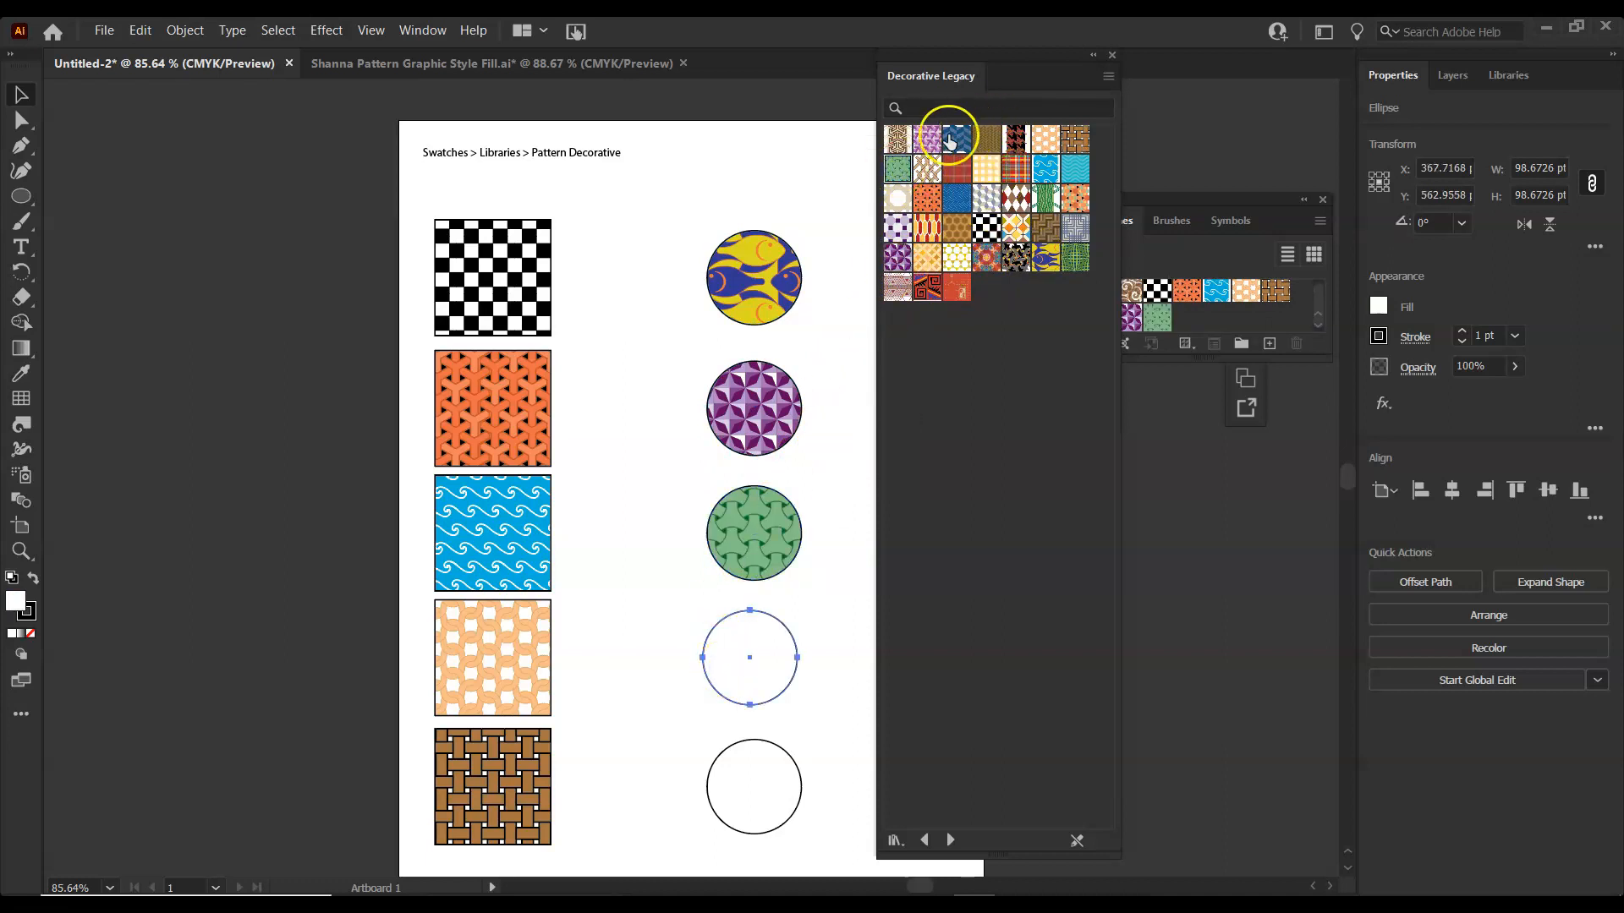
click(954, 262)
click(773, 734)
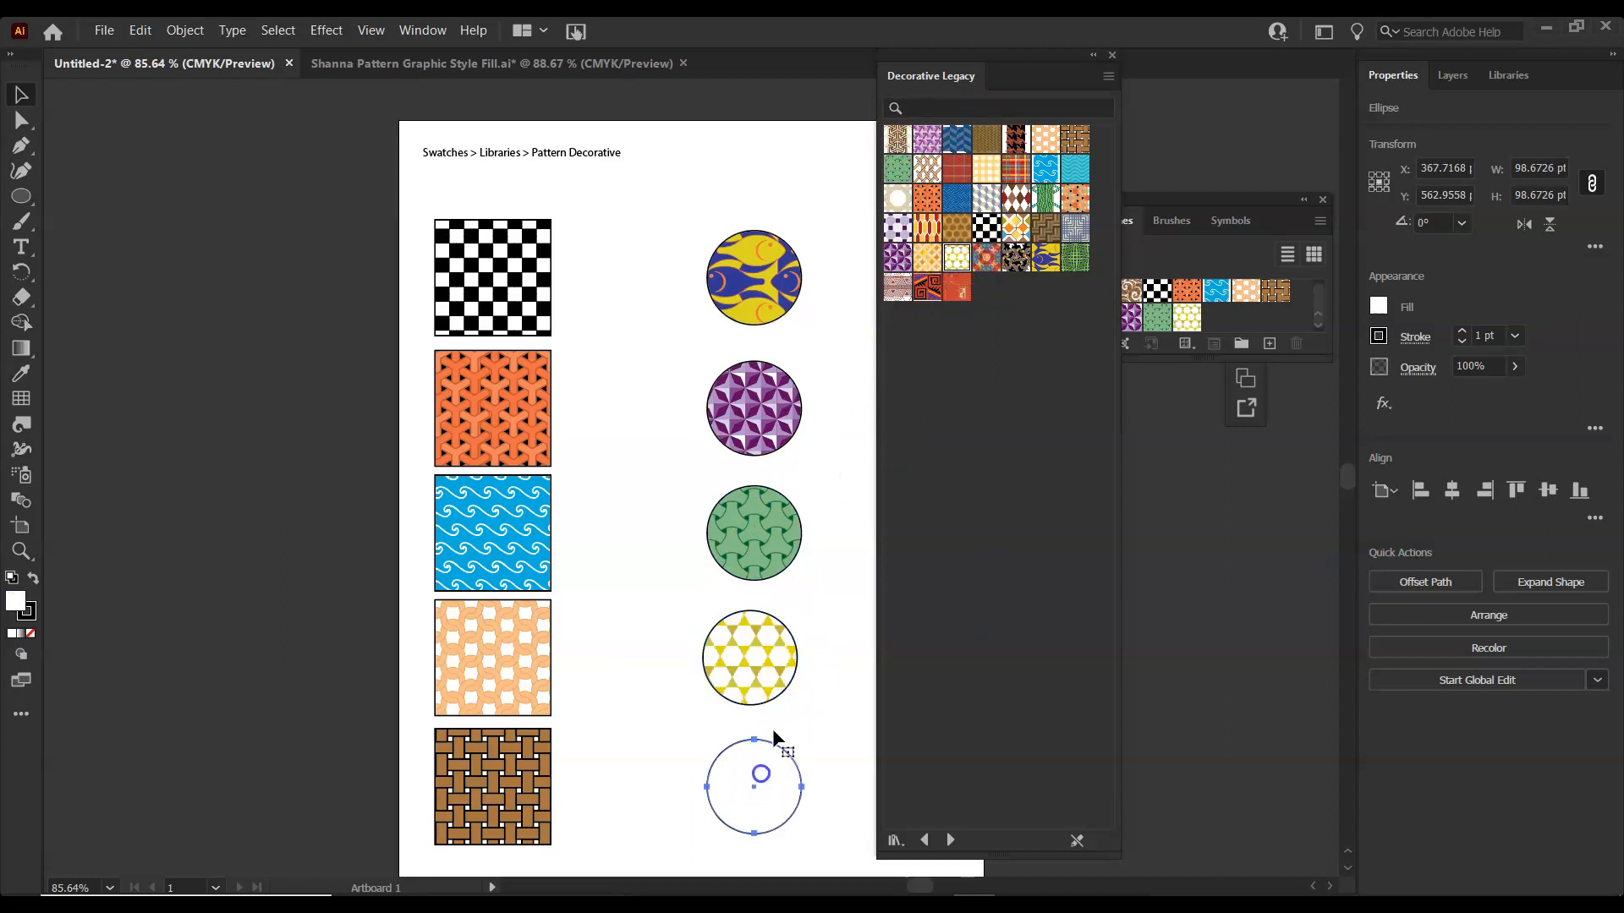
click(1075, 198)
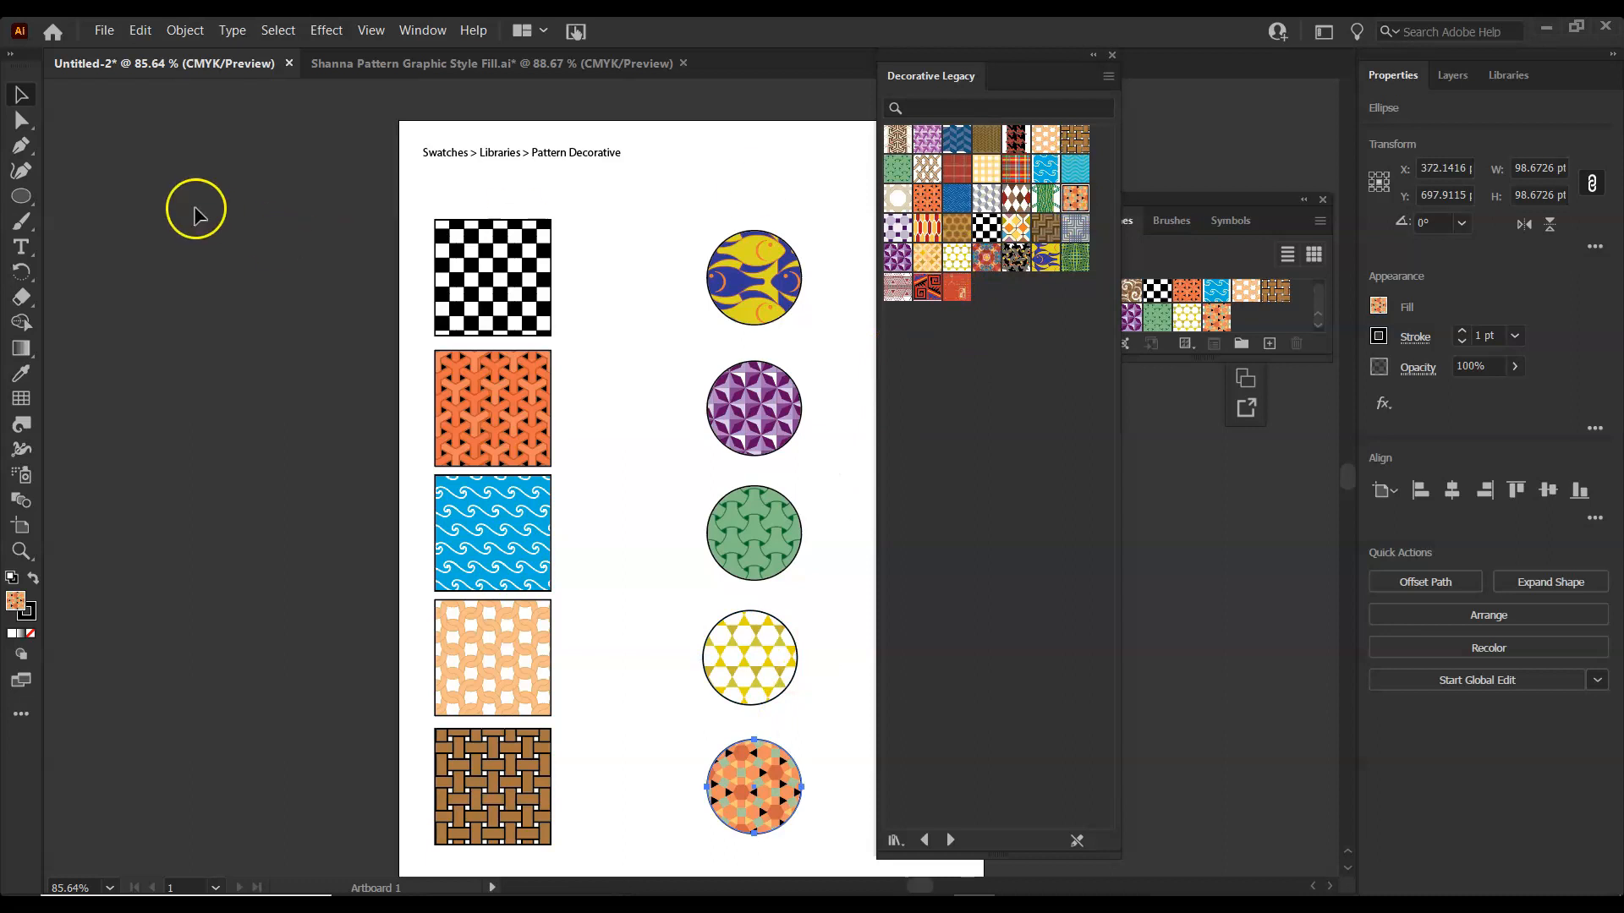
click(496, 226)
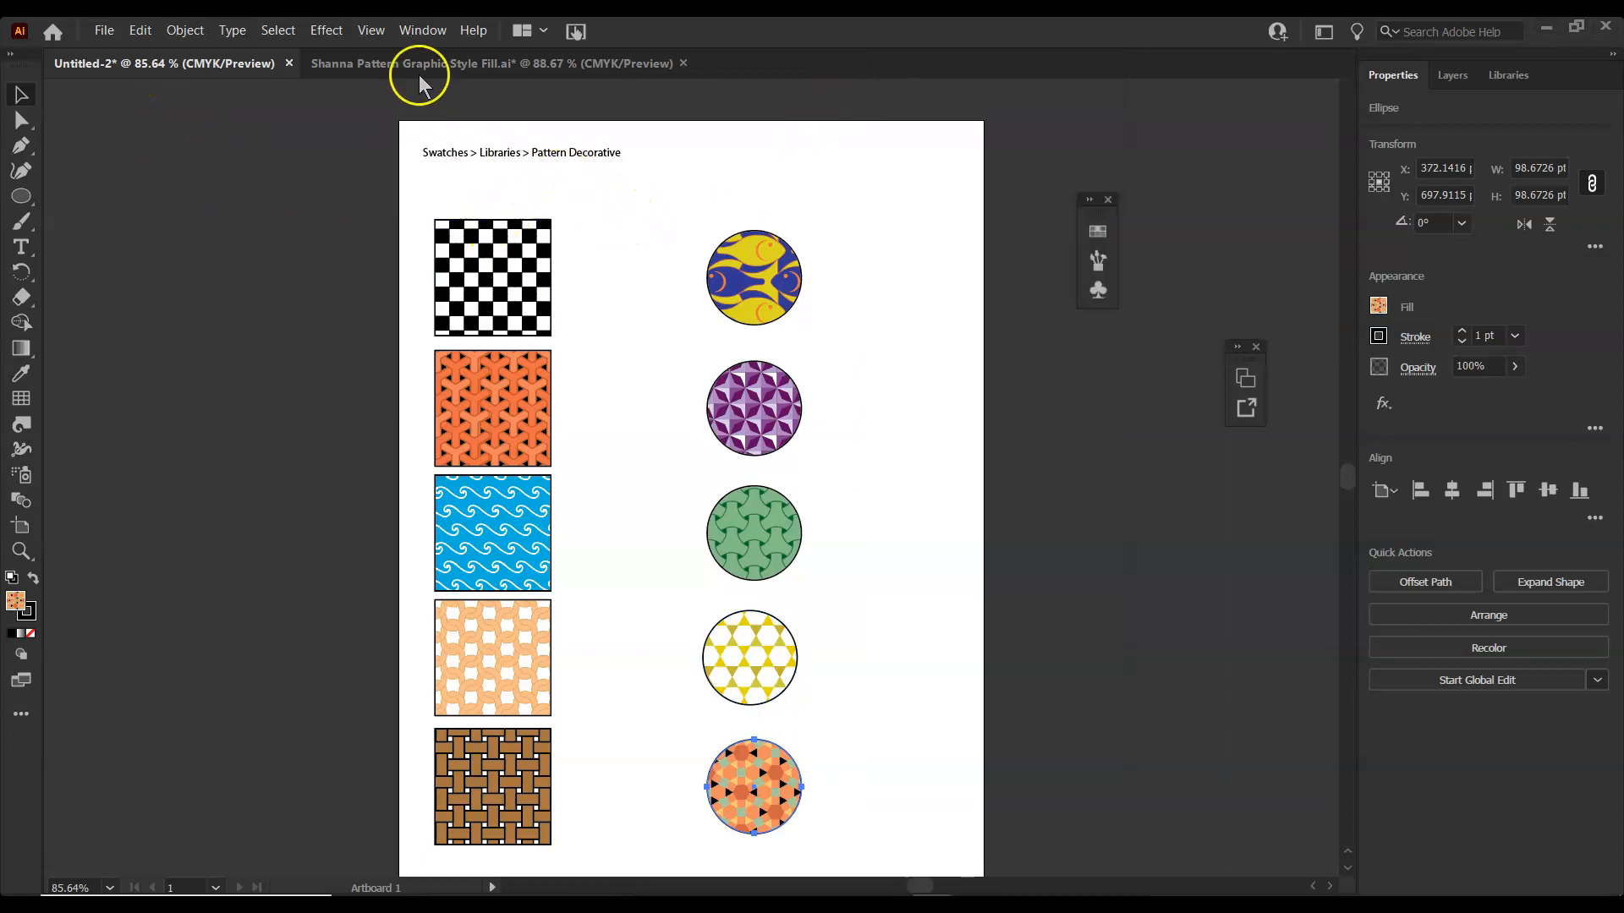
Rename the first artboard as Pattern Decorative and add a second artboard
click(424, 32)
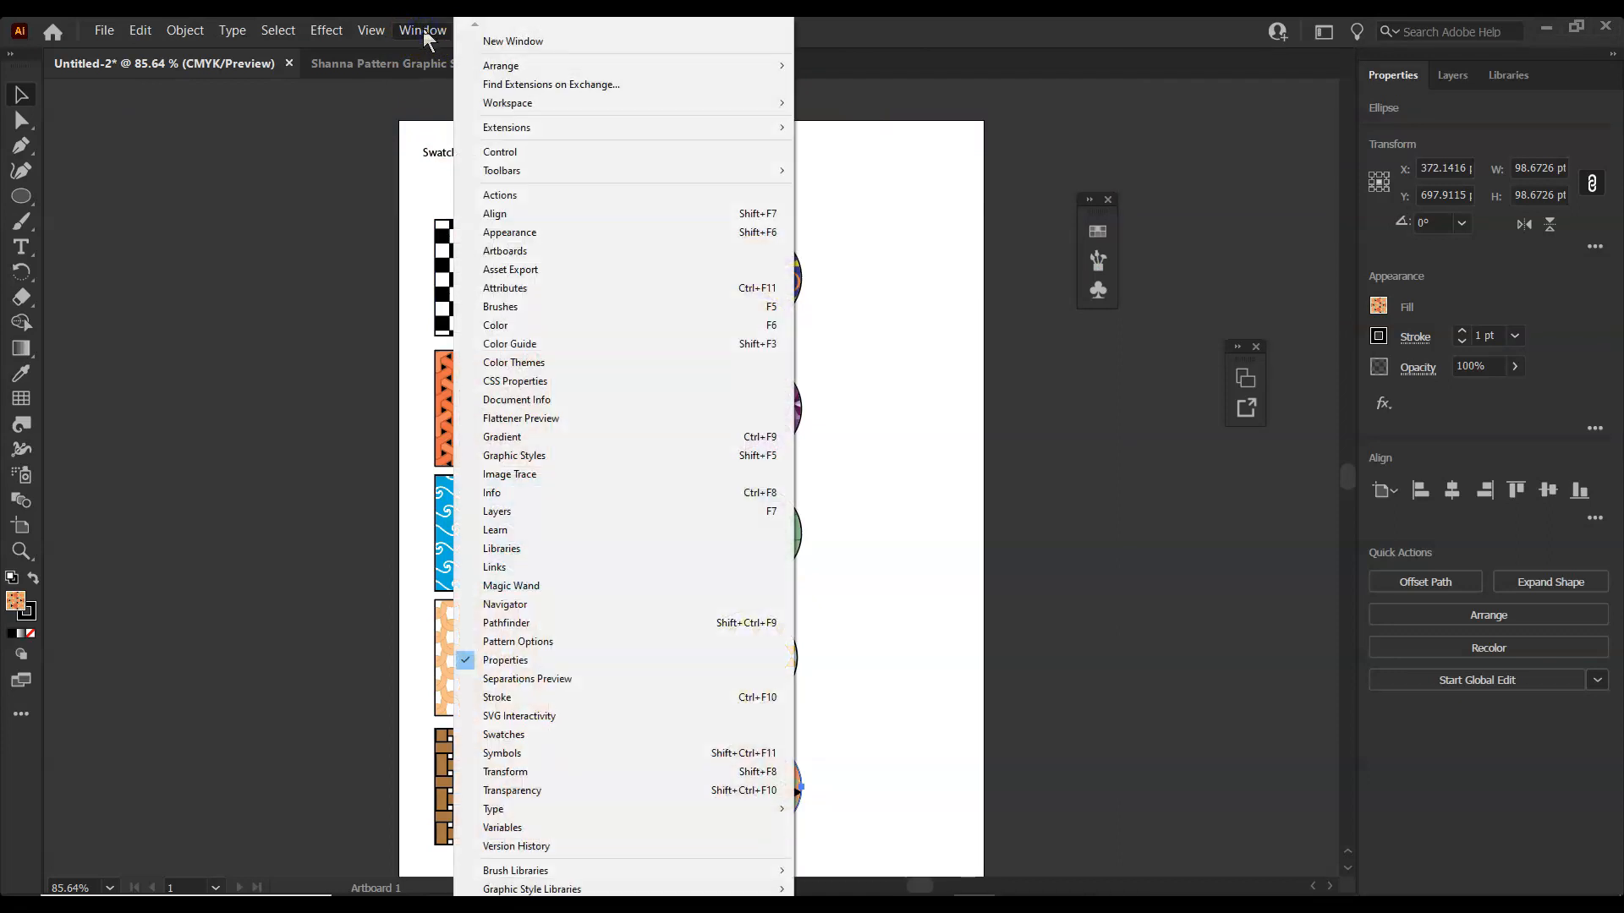
click(487, 254)
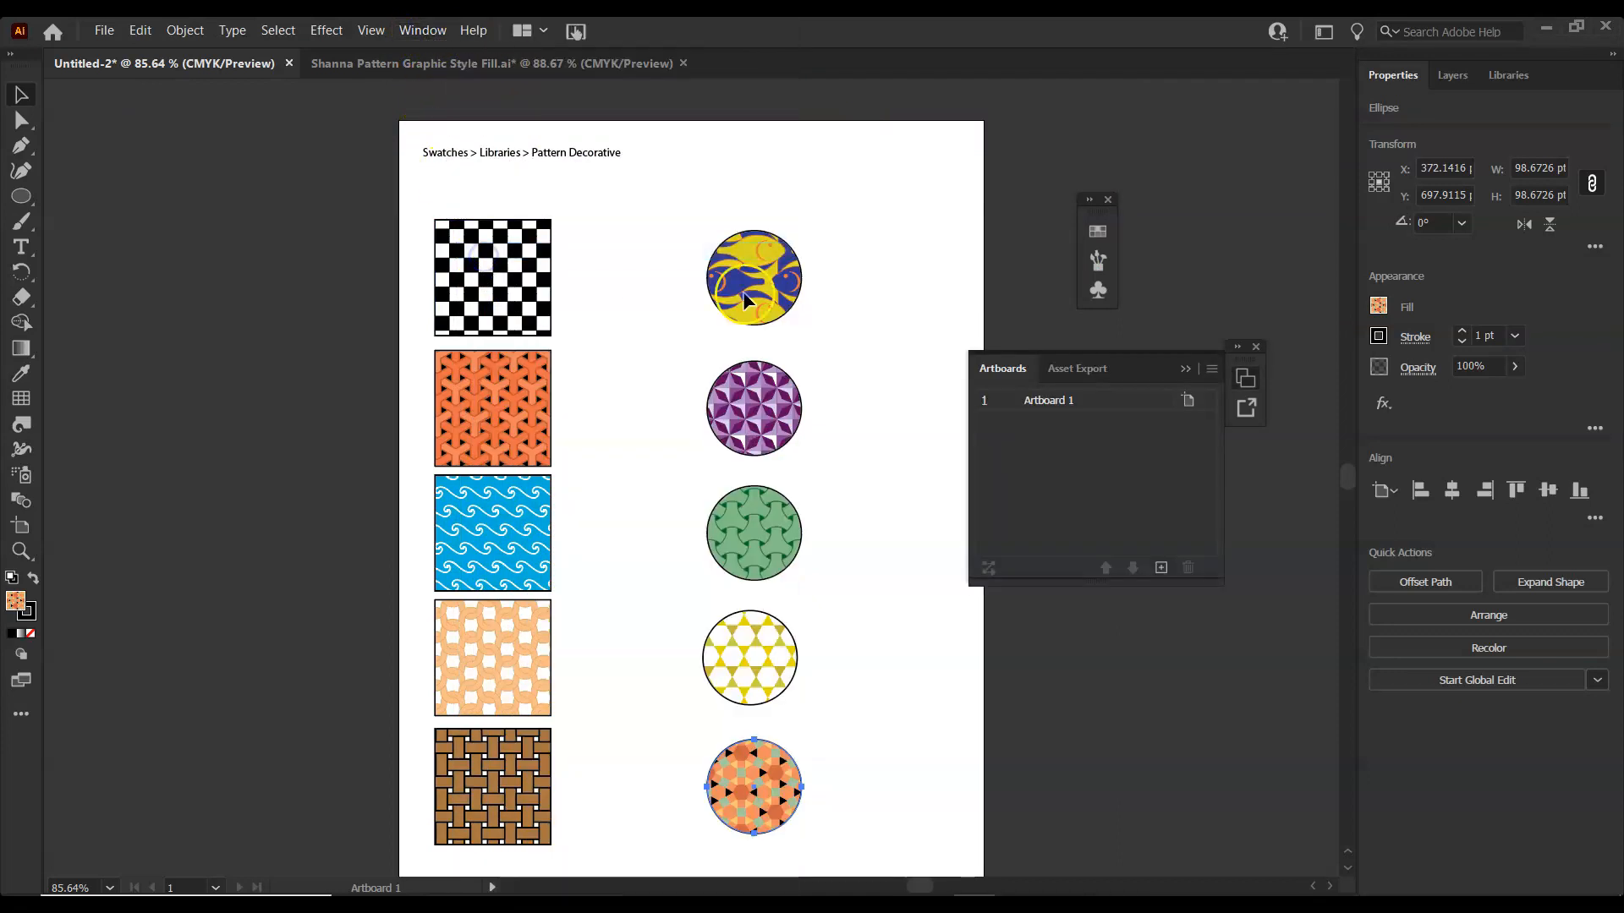
double_click(1058, 403)
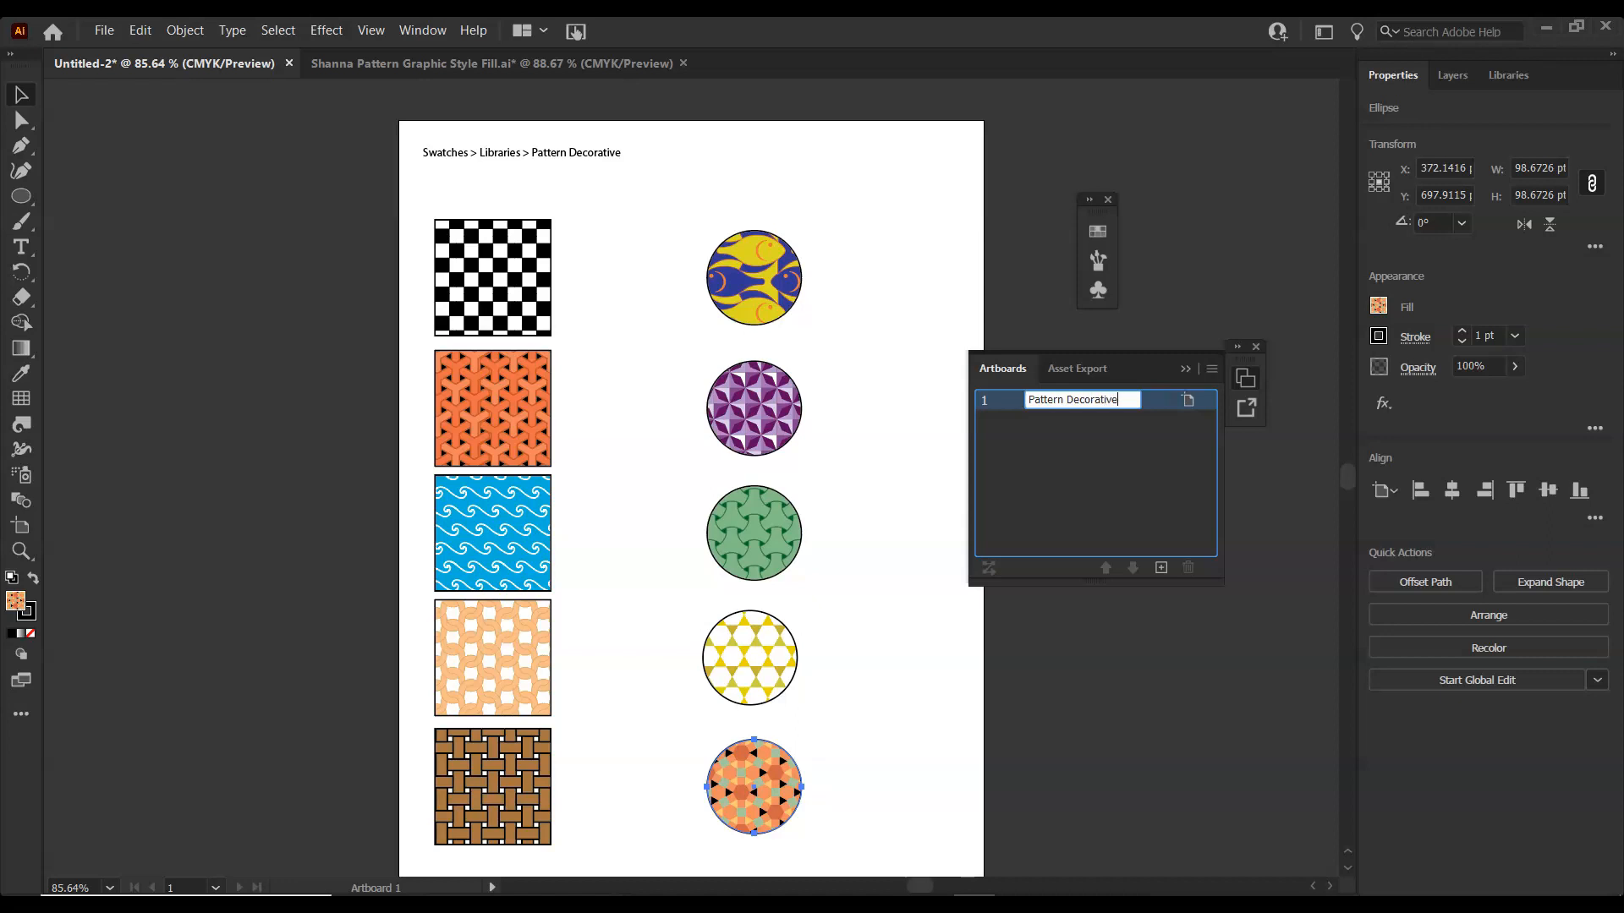
key(Return)
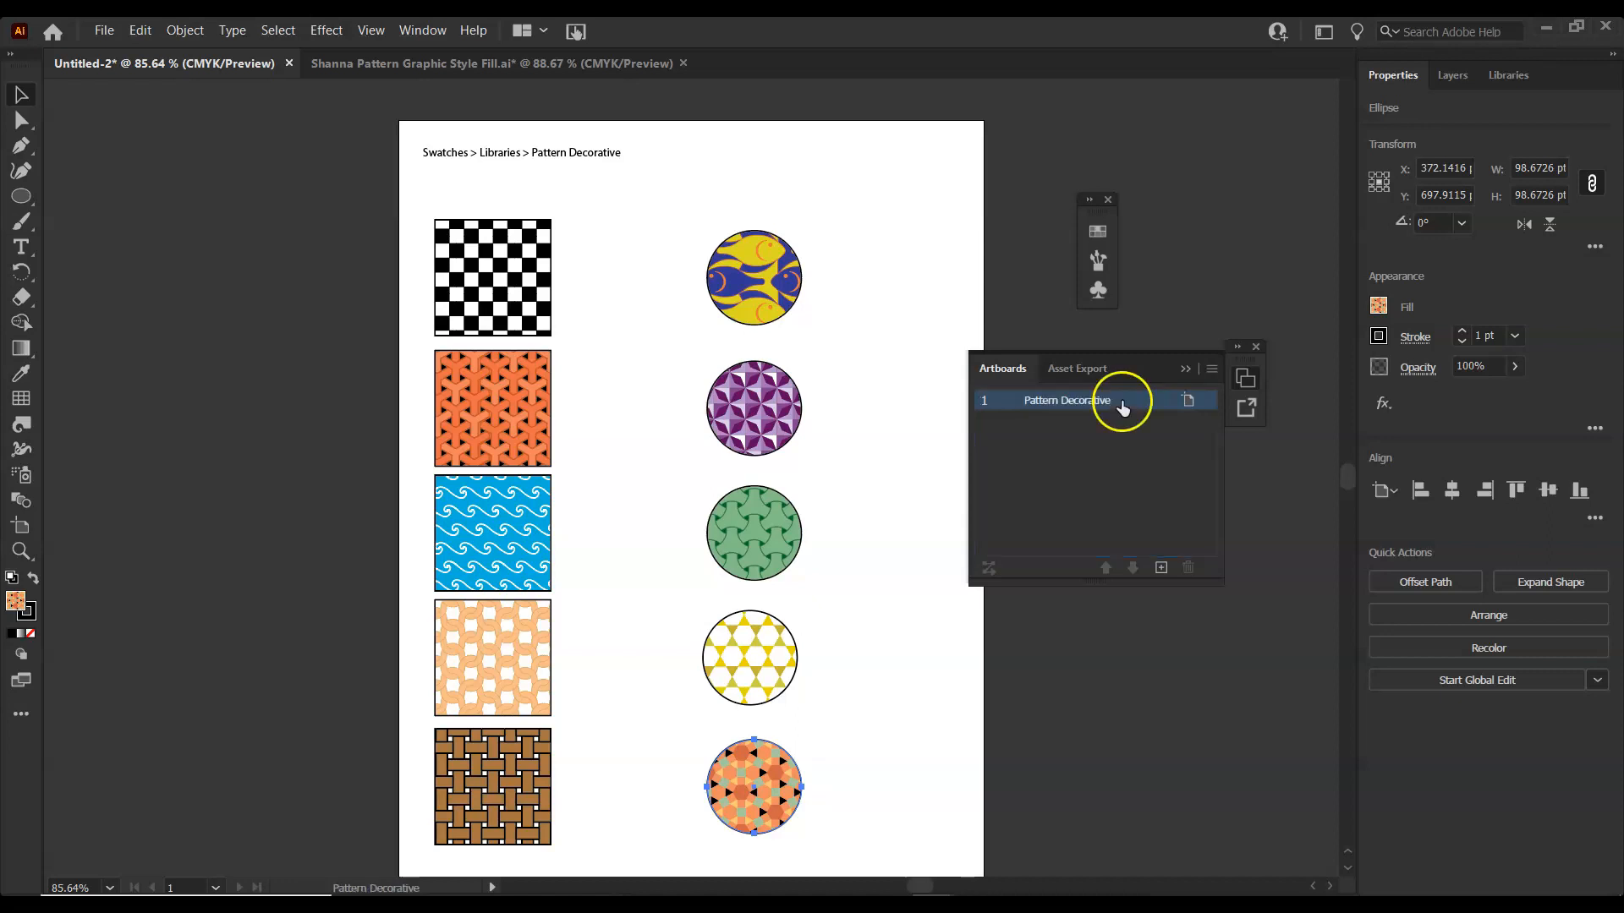
click(1162, 567)
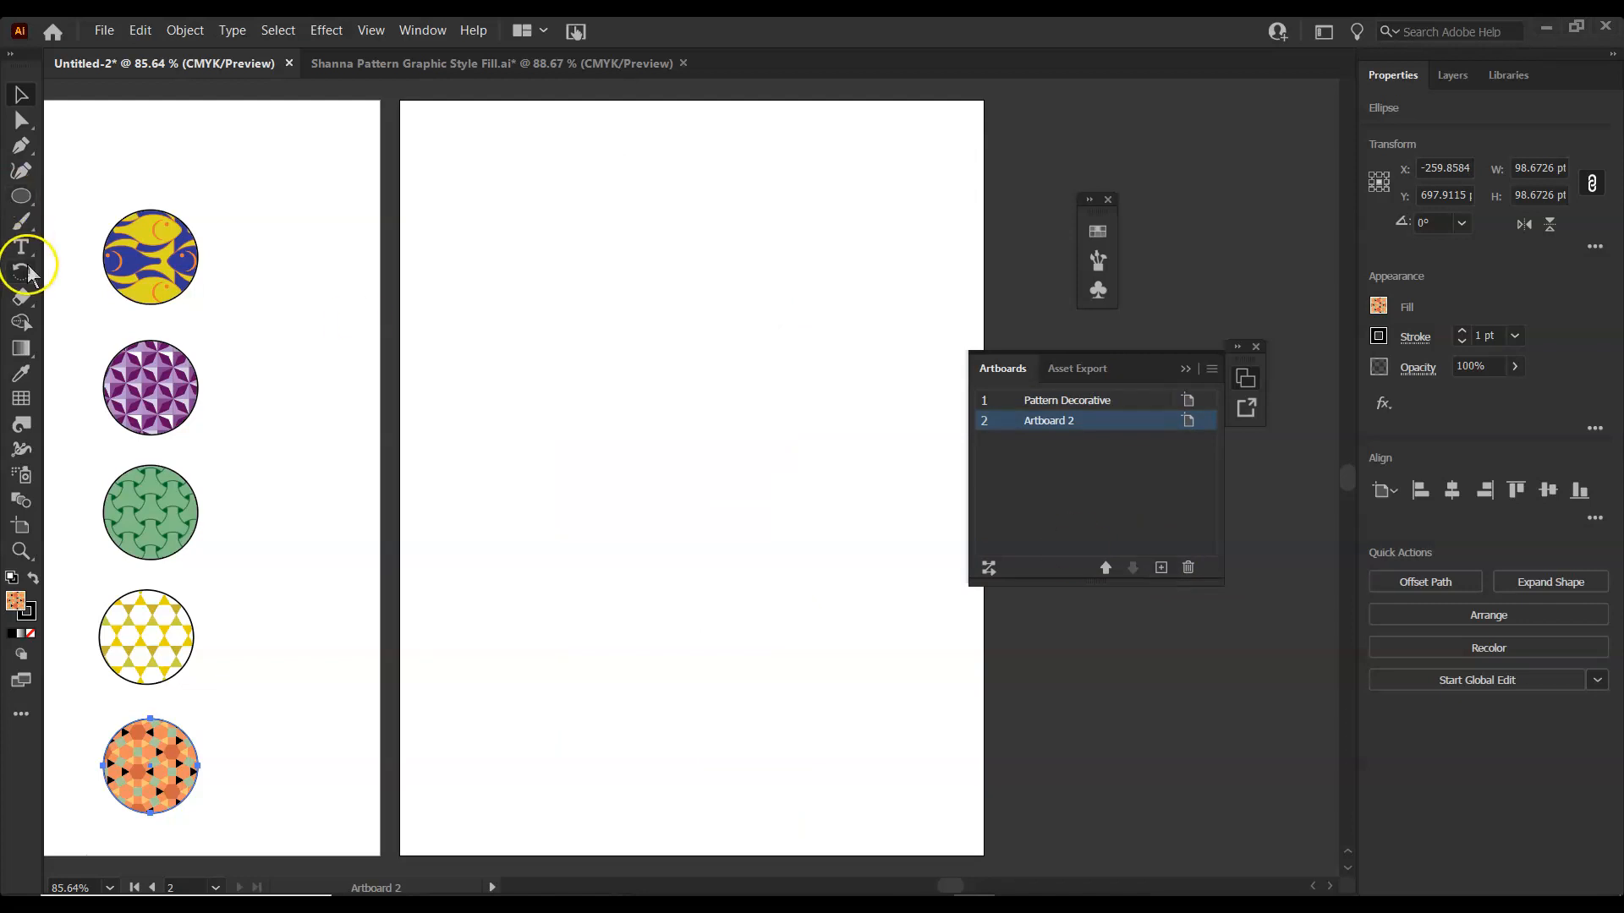
Draw a six-pointed star about 126 by 116 pt near the upper-left corner of the new artboard and remove its fill
click(22, 195)
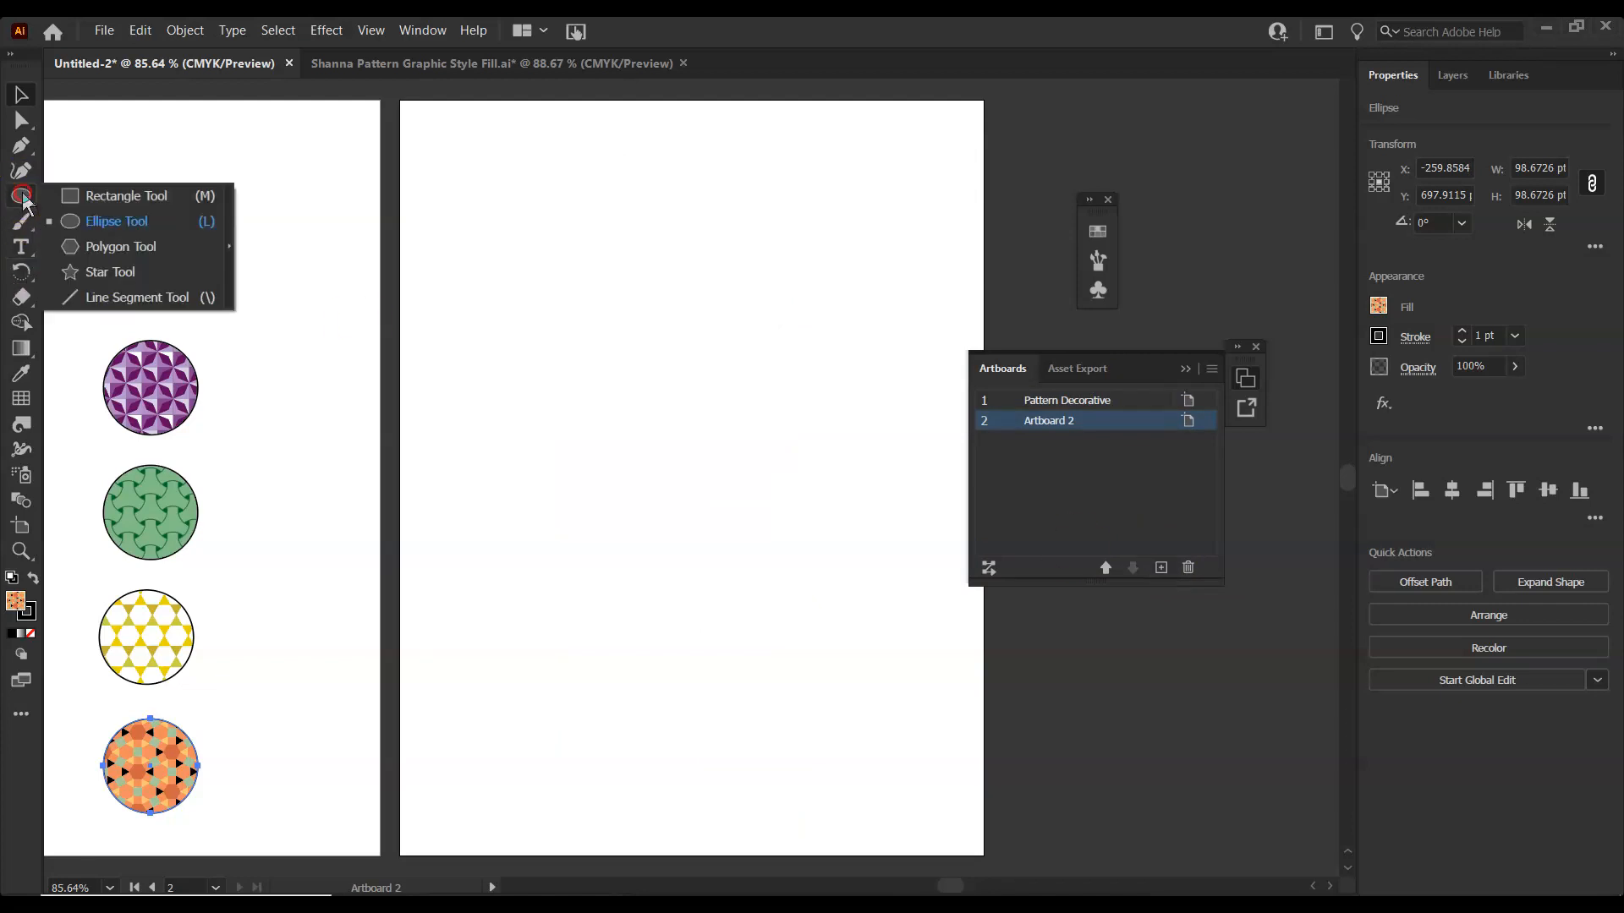
click(72, 272)
drag(439, 186, 473, 235)
double_click(23, 609)
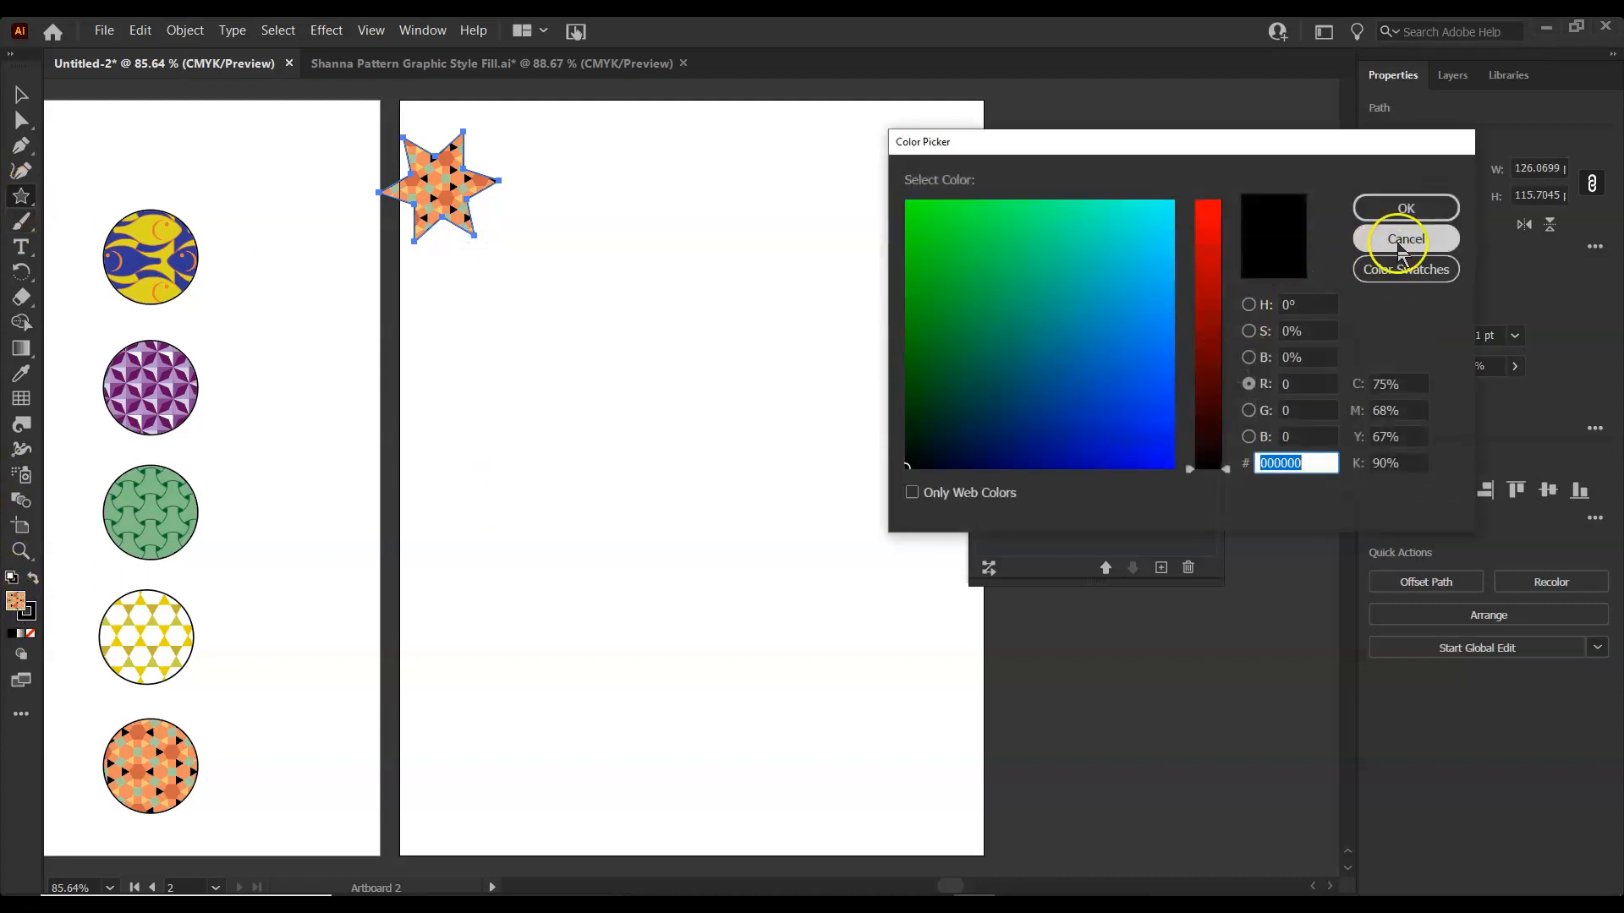
click(1398, 240)
click(10, 597)
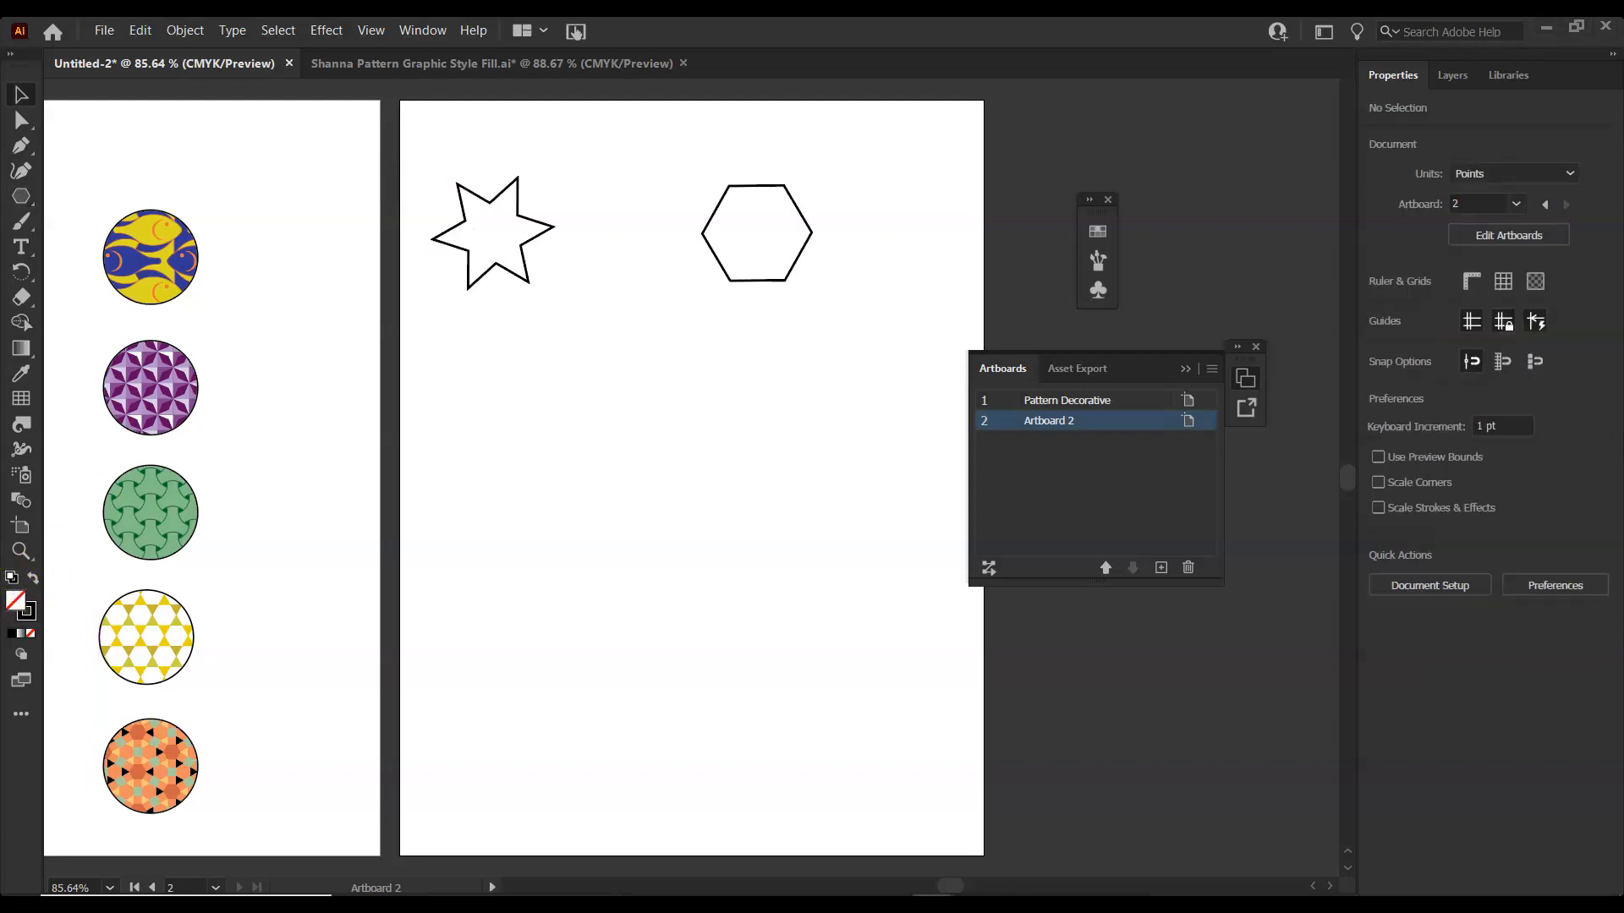
Duplicate the star and the hexagon downward to make two columns of five shapes each
click(526, 211)
drag(421, 218, 860, 225)
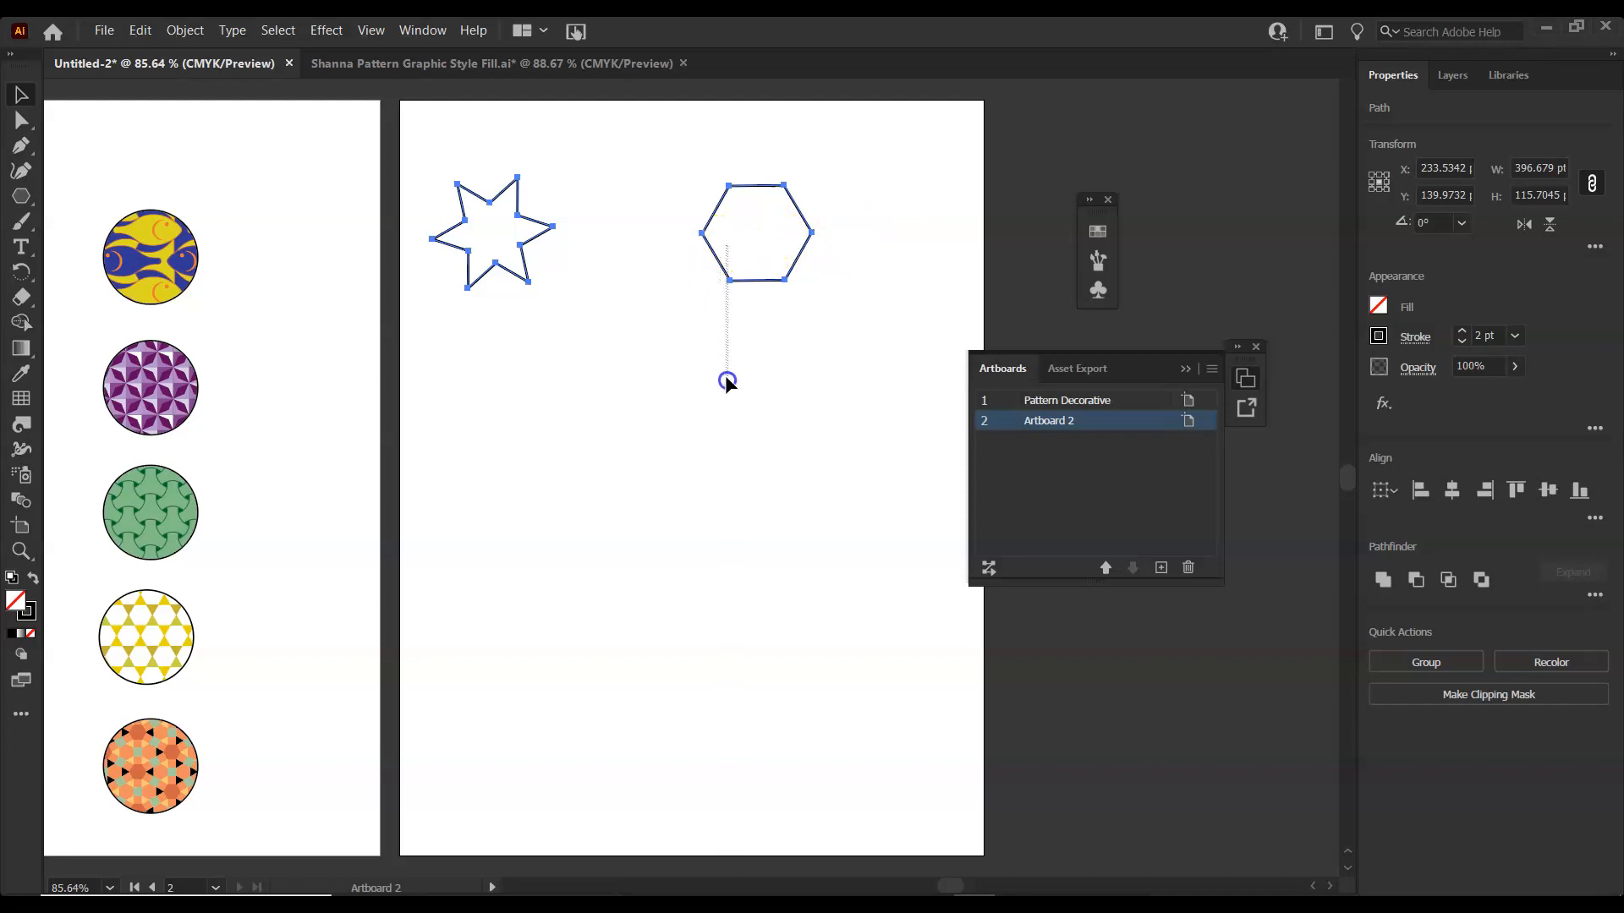
shift+click(525, 252)
click(493, 249)
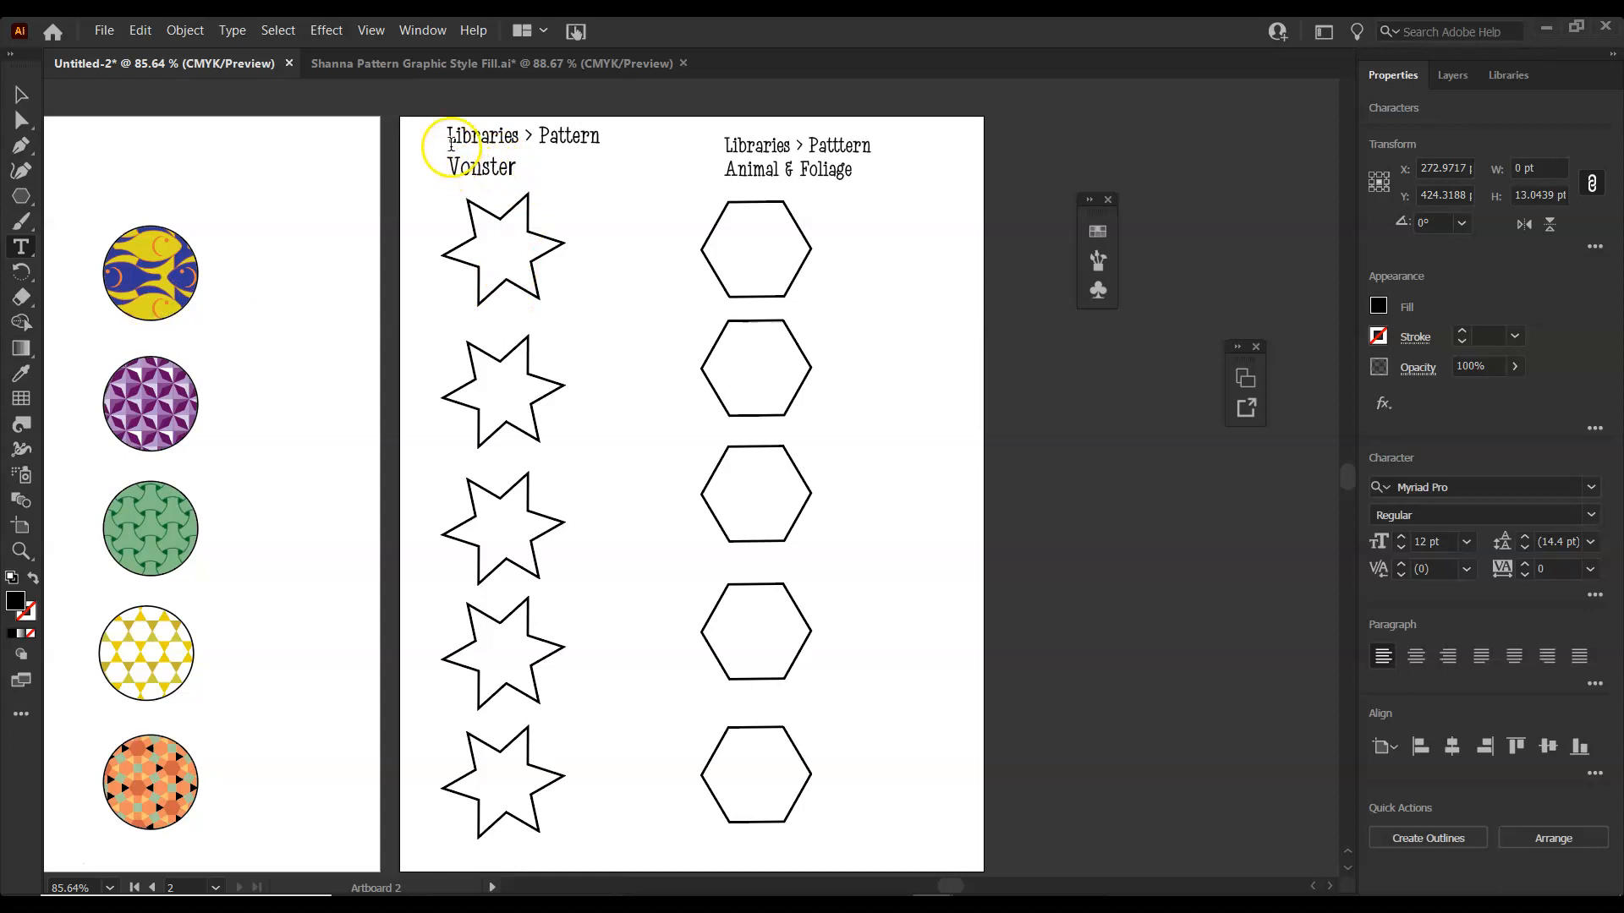
Show the document swatches and open the decorative Vonster Patterns library
click(450, 139)
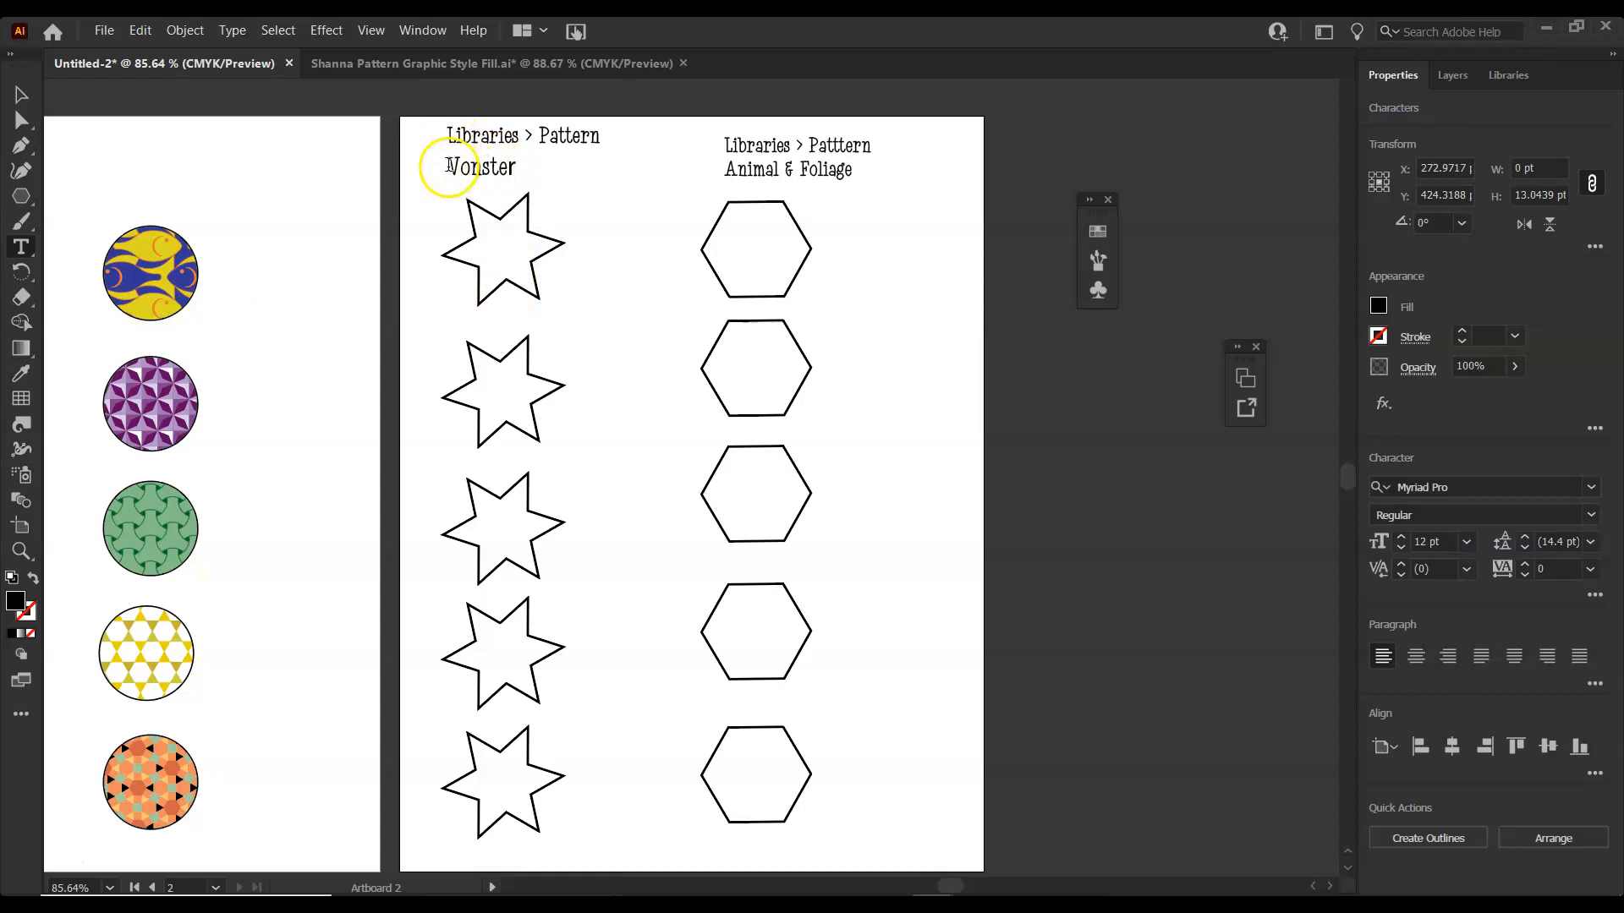
click(710, 162)
click(414, 30)
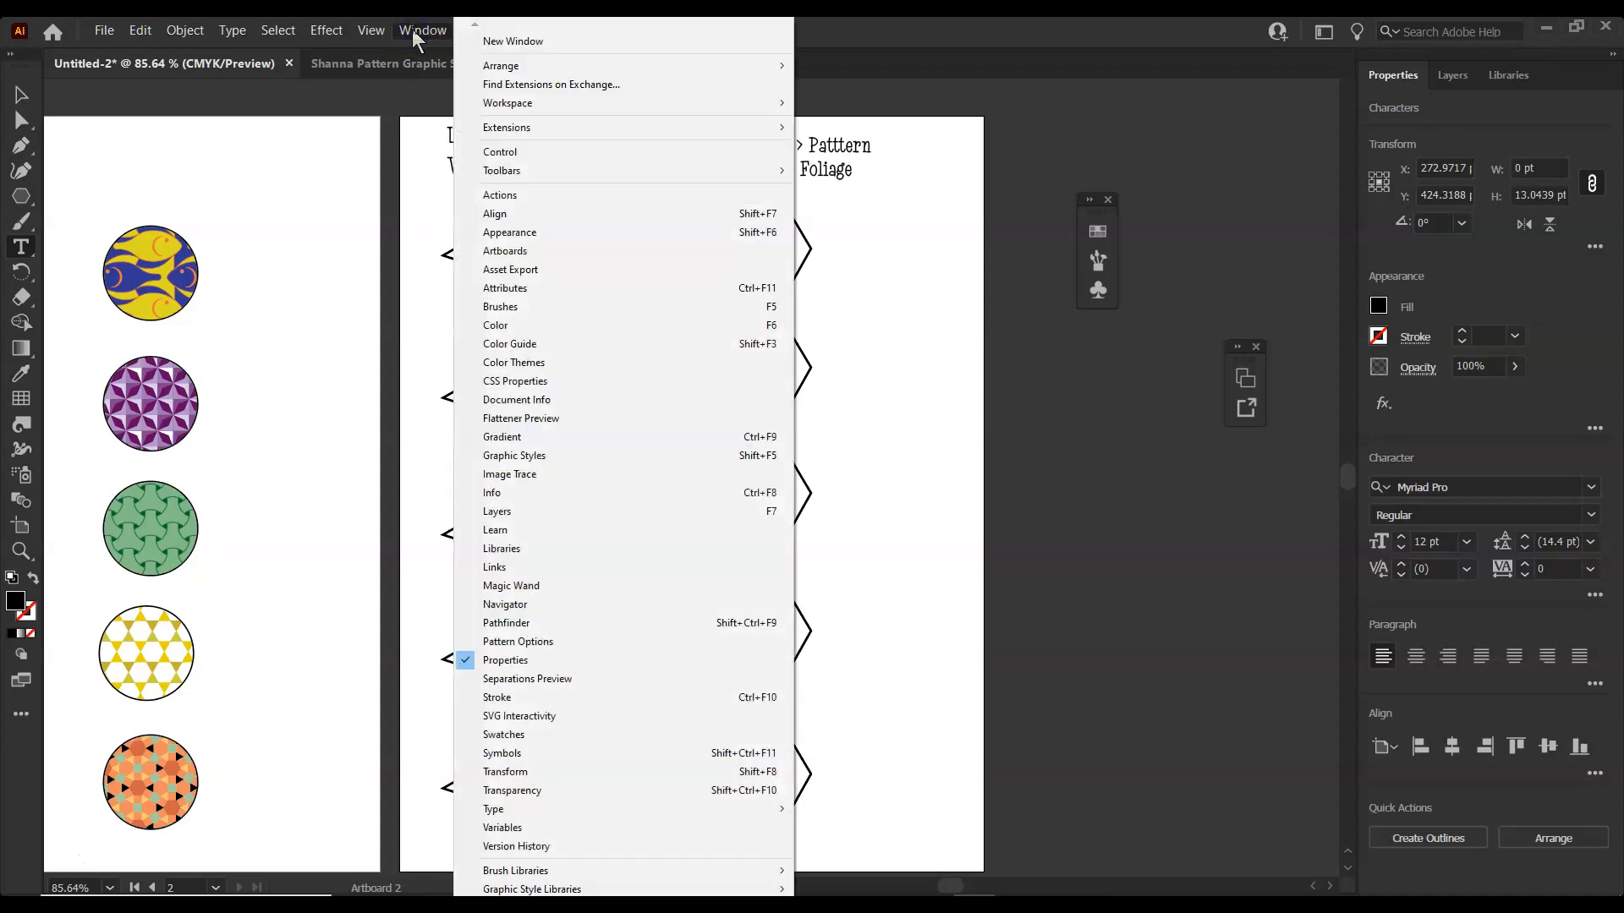
click(530, 733)
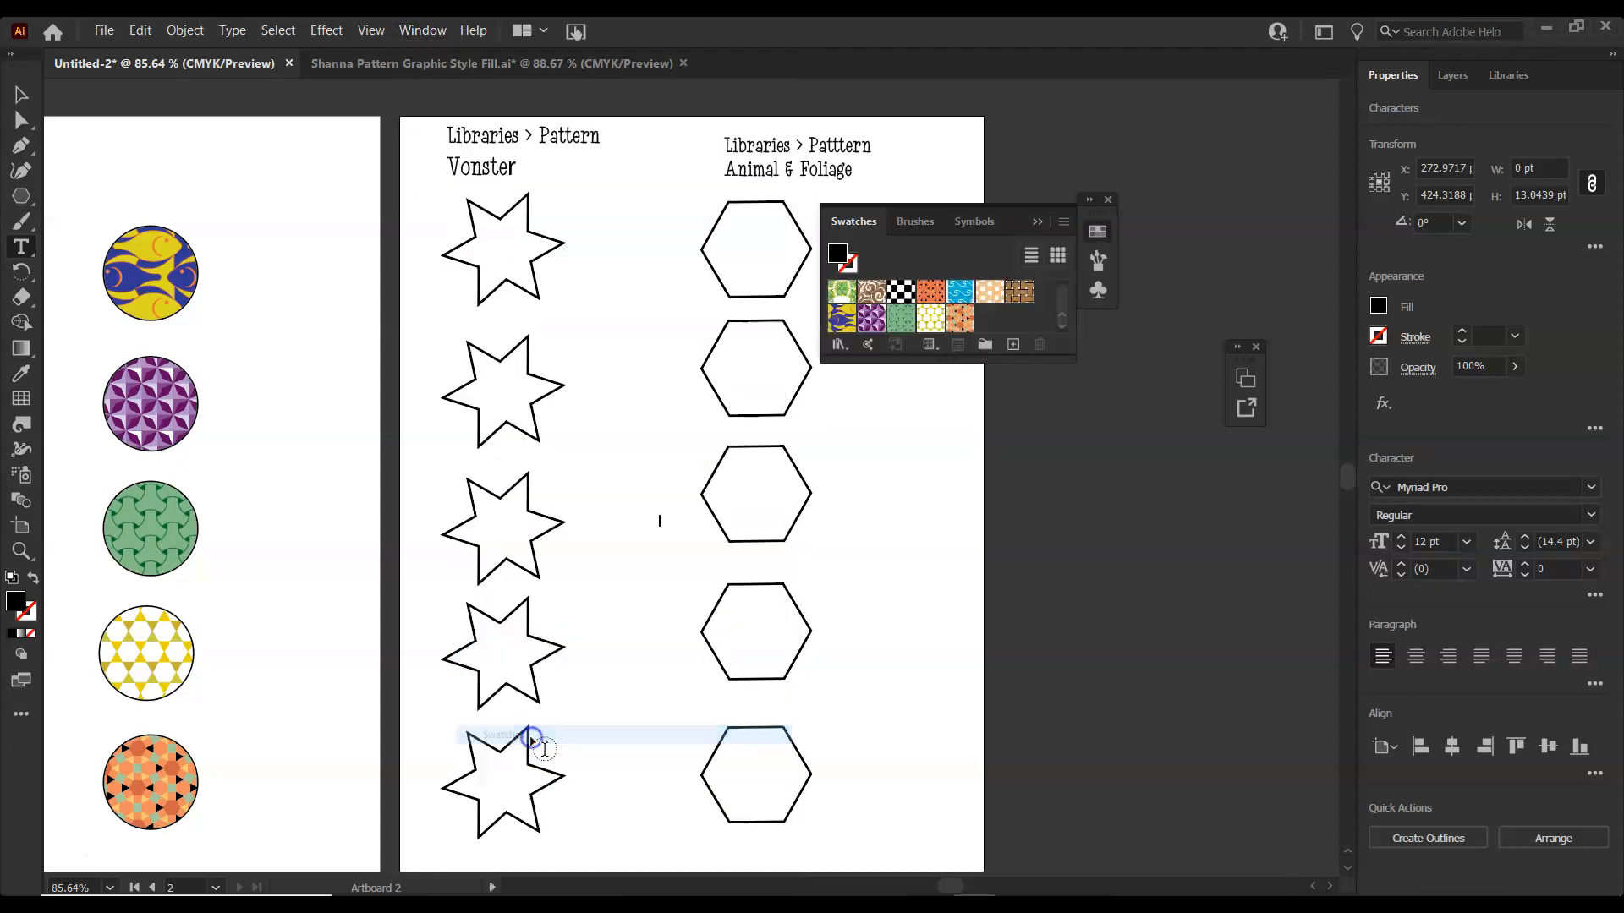
click(838, 345)
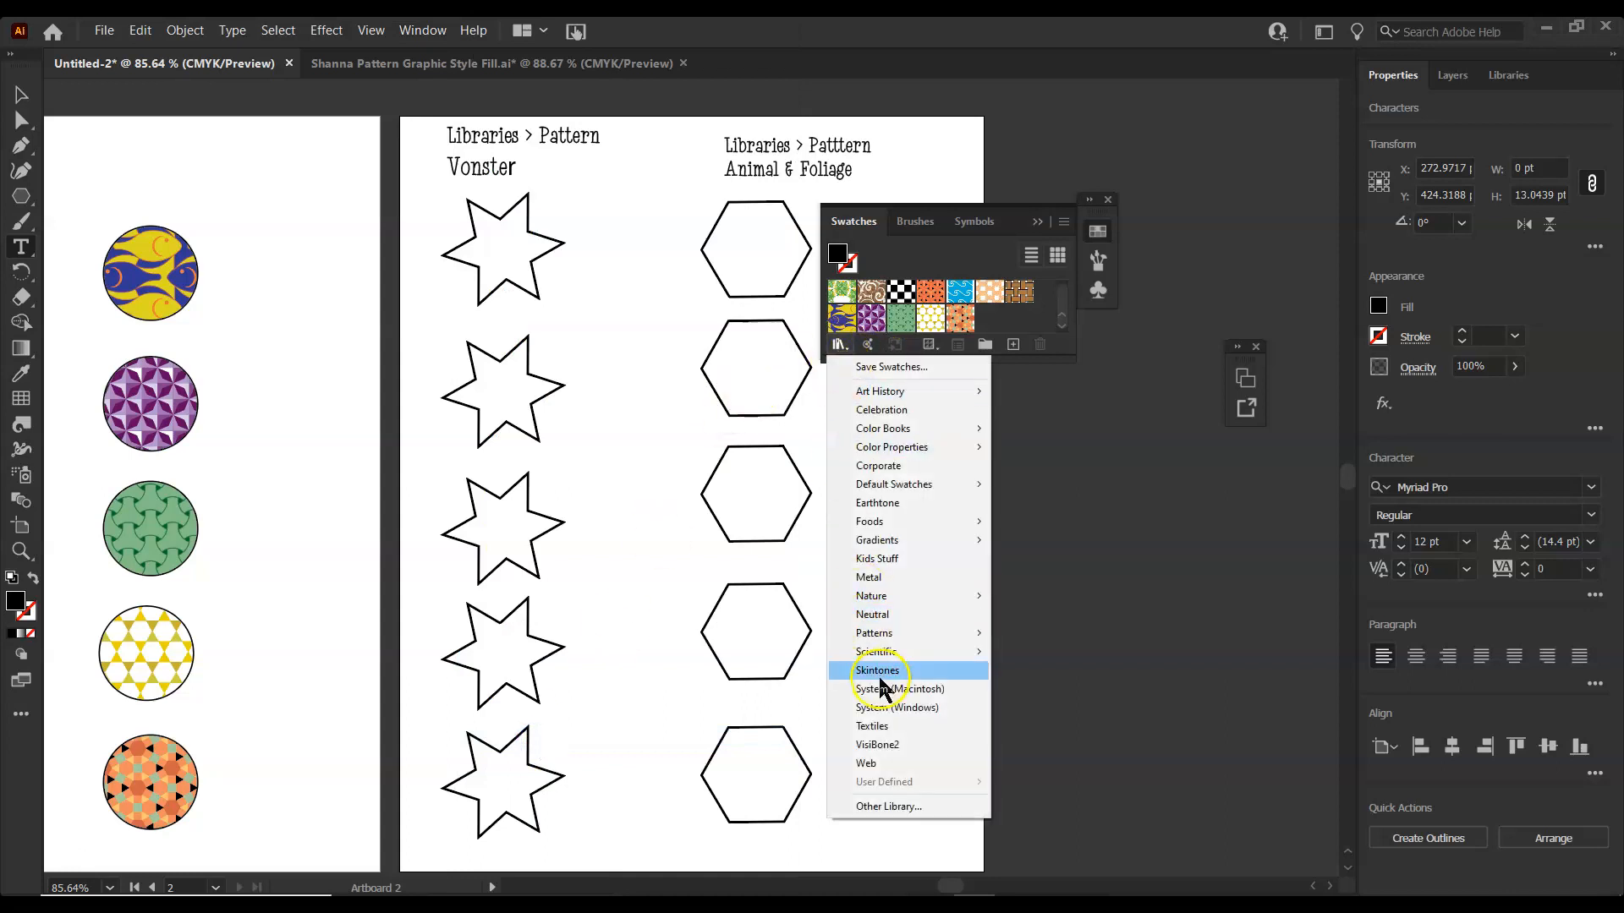
click(880, 636)
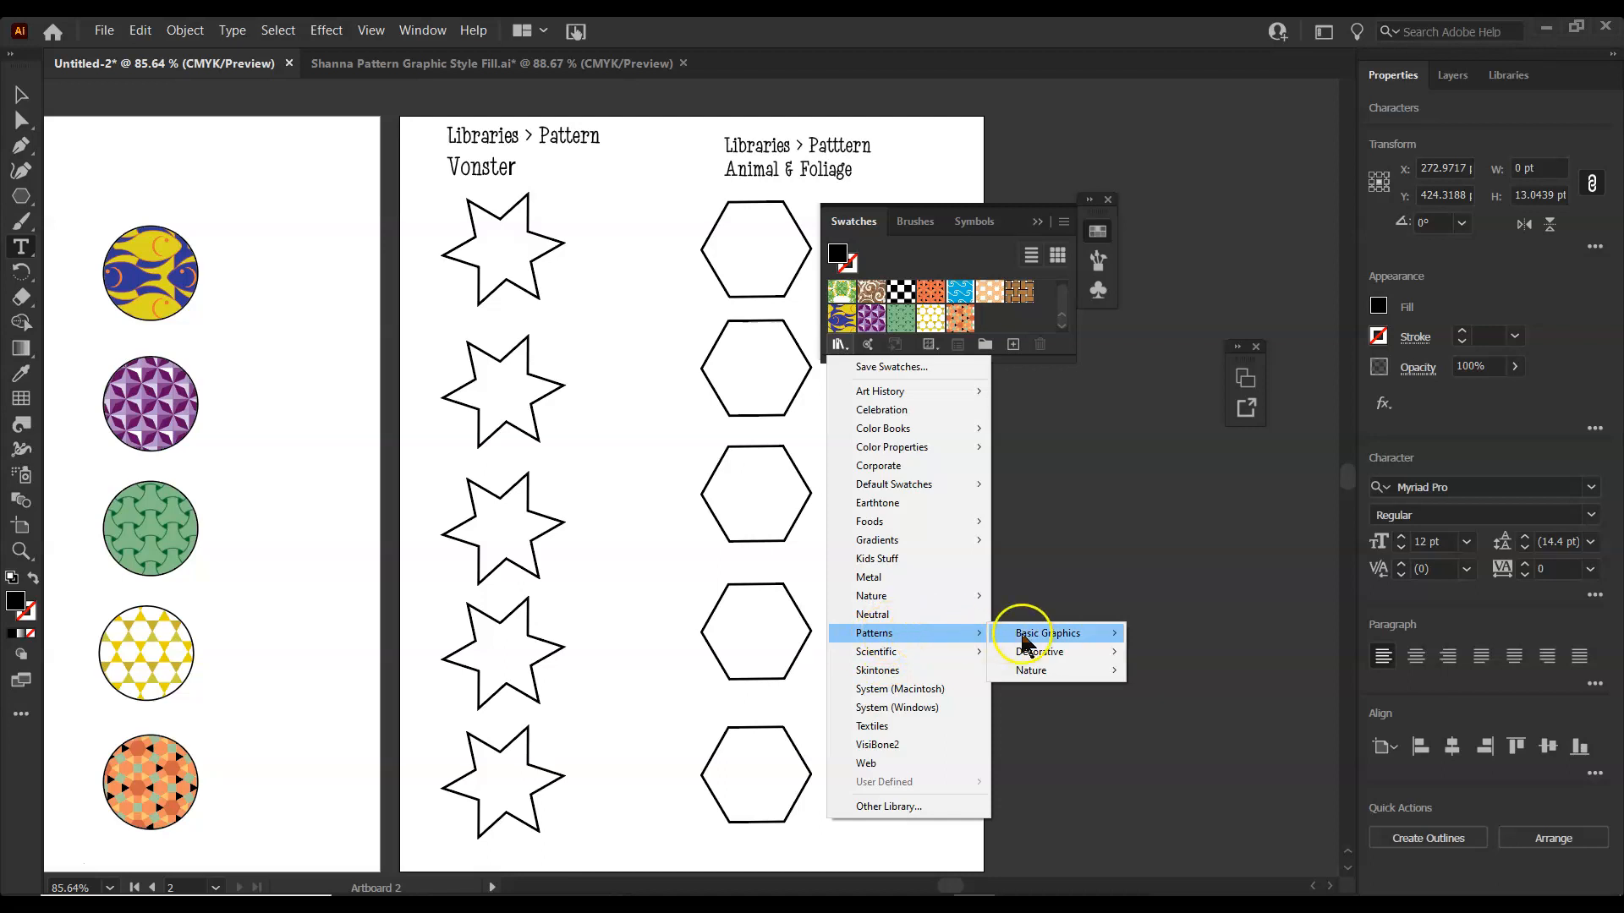
click(1028, 653)
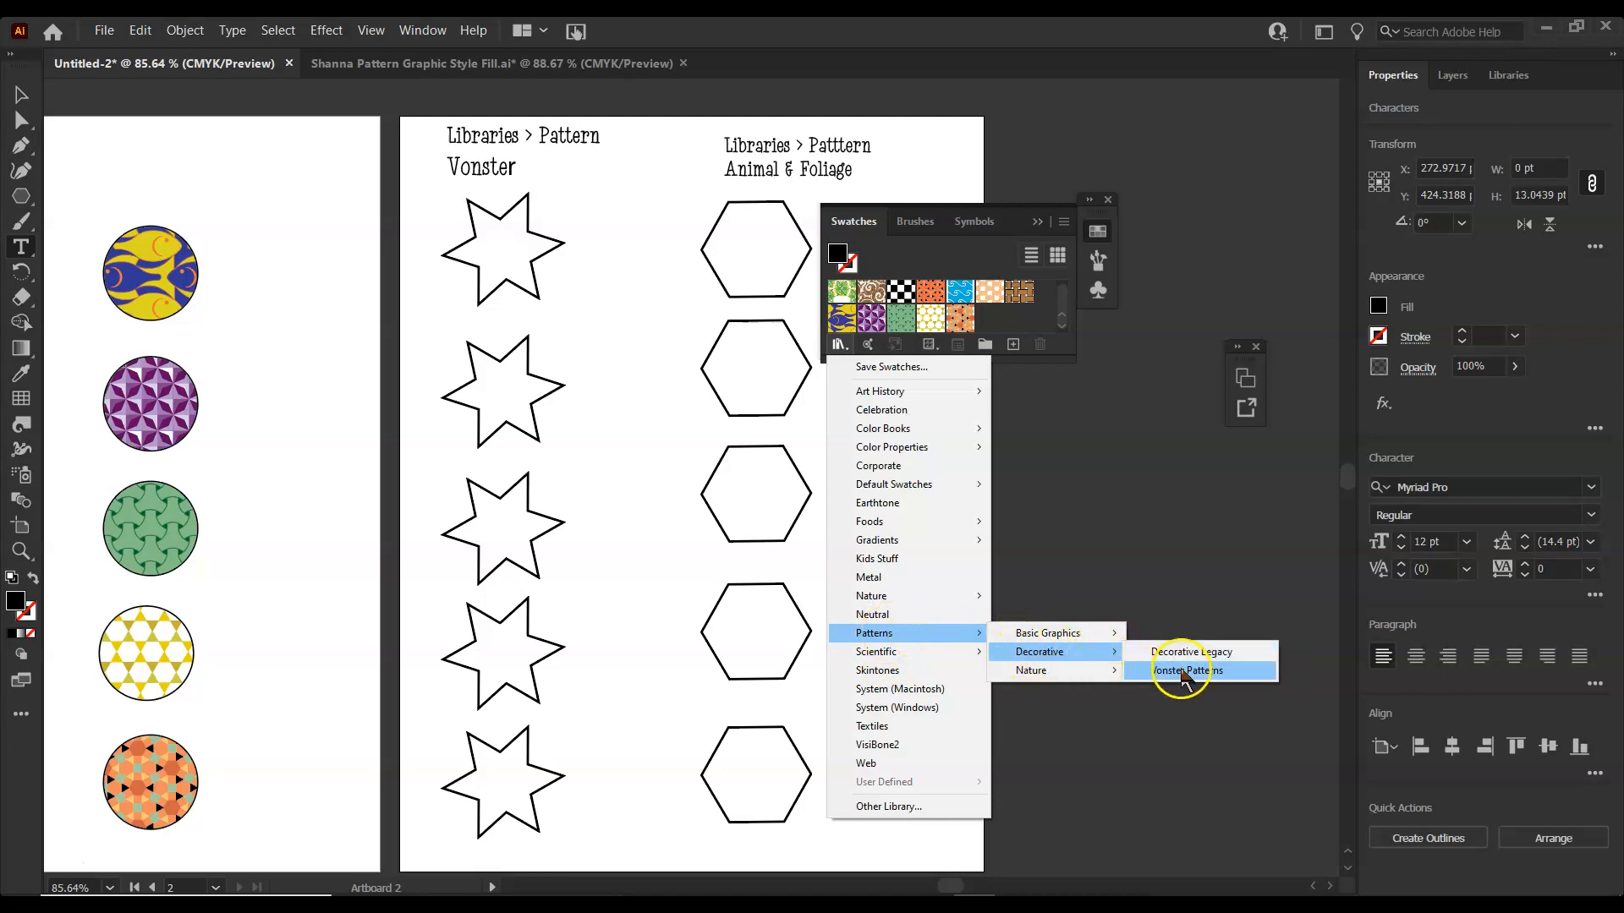
click(1187, 674)
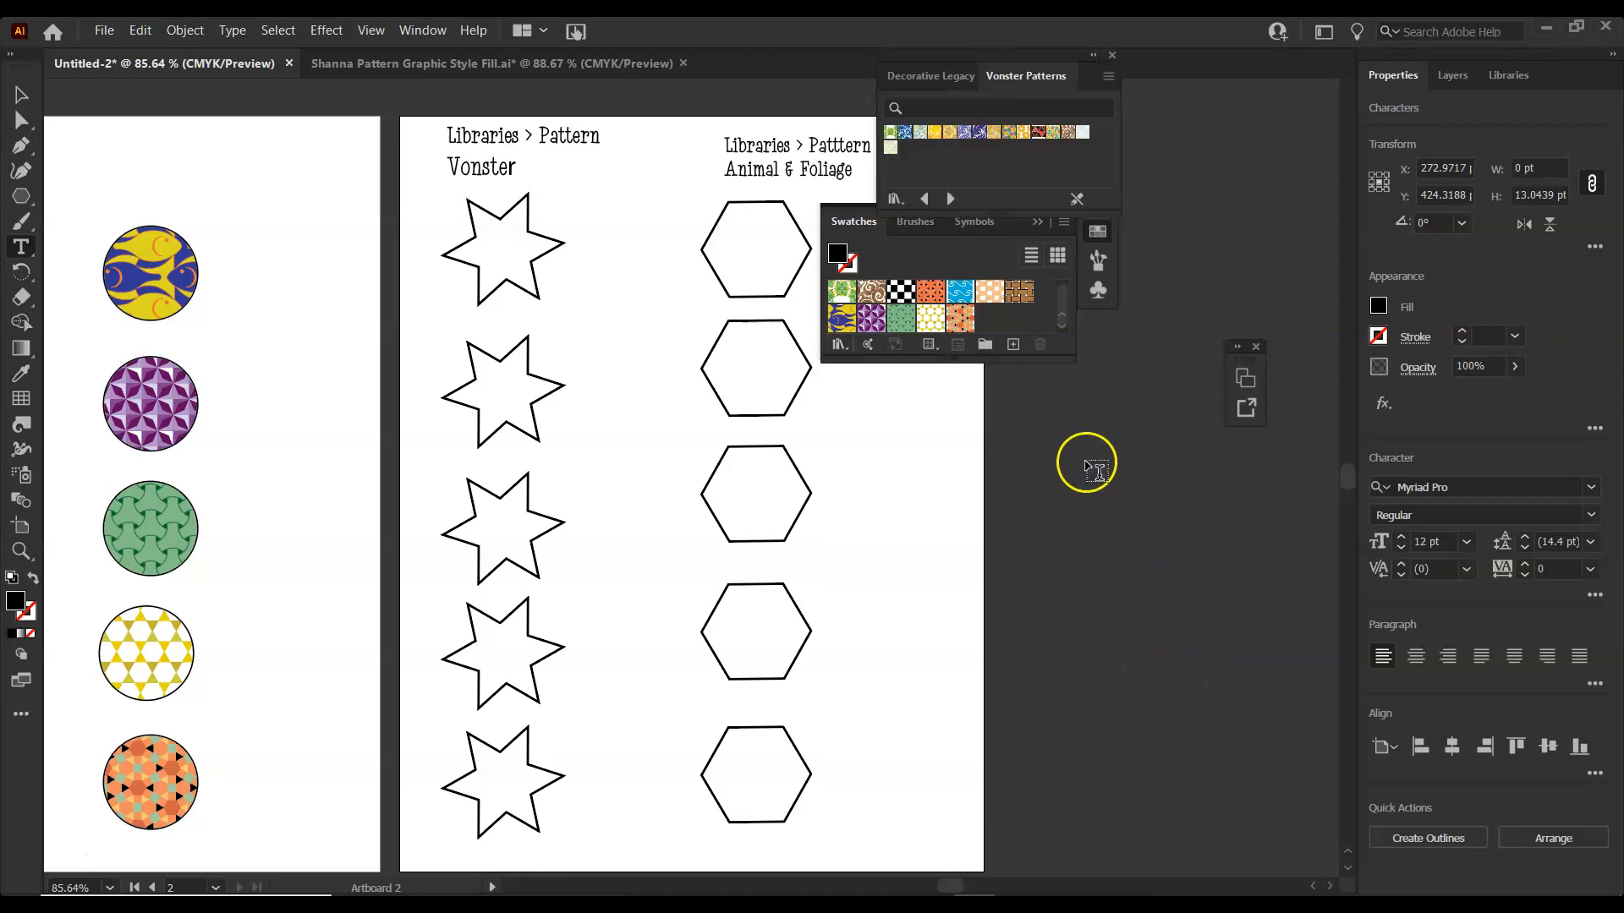
Move the document swatches away from the hexagons and display the Vonster patterns as large thumbnails in a taller window
drag(854, 222, 1118, 464)
click(1108, 76)
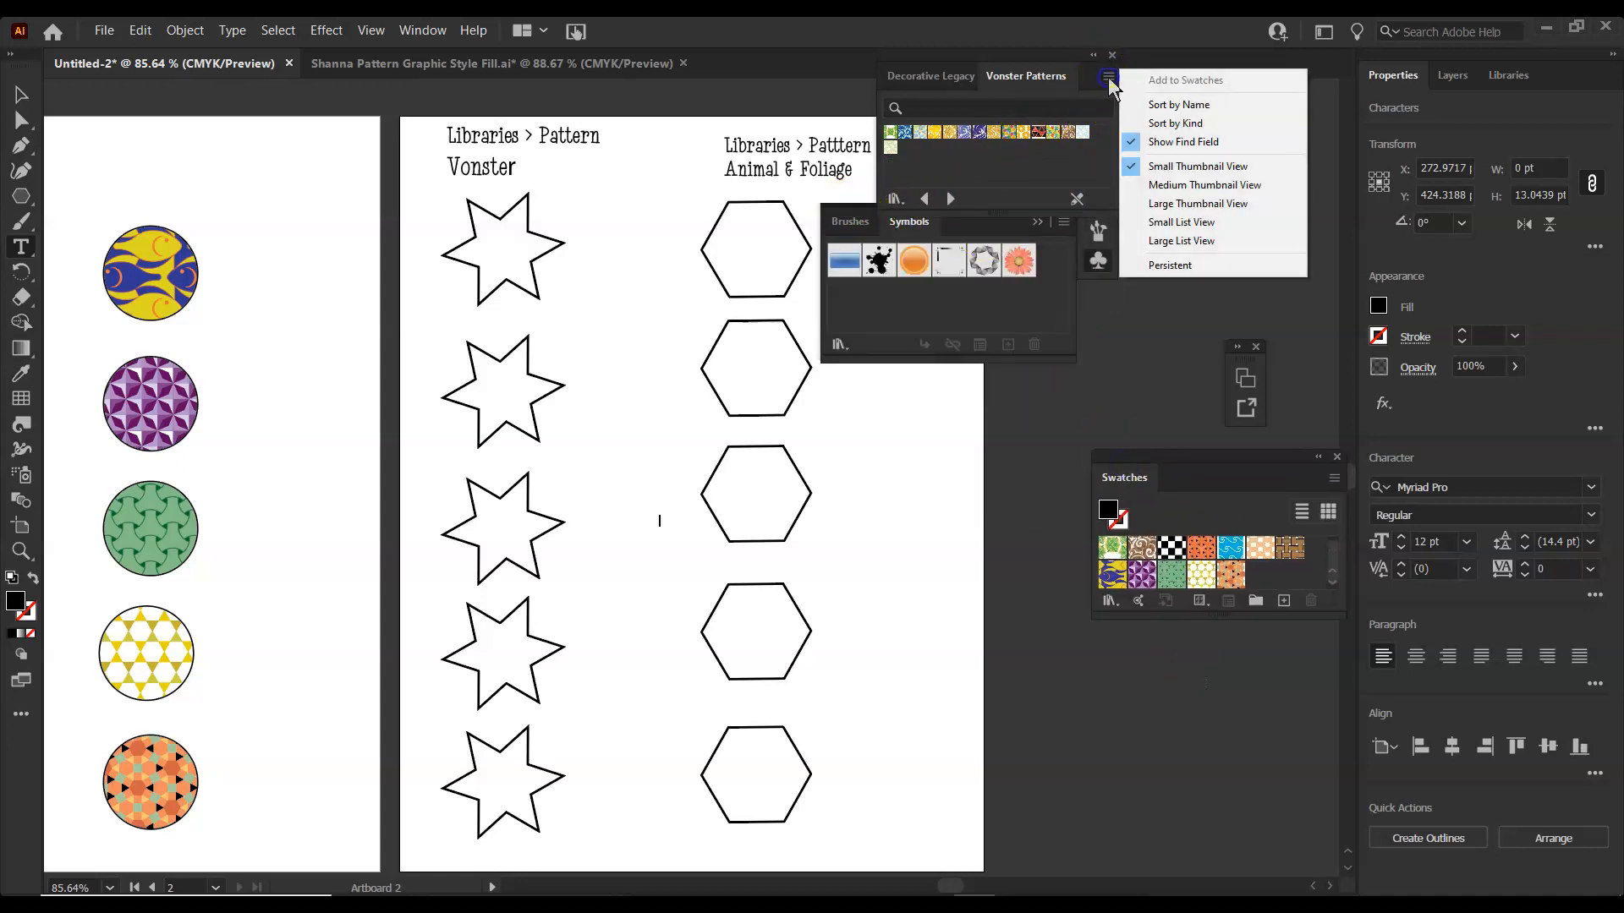
click(1140, 200)
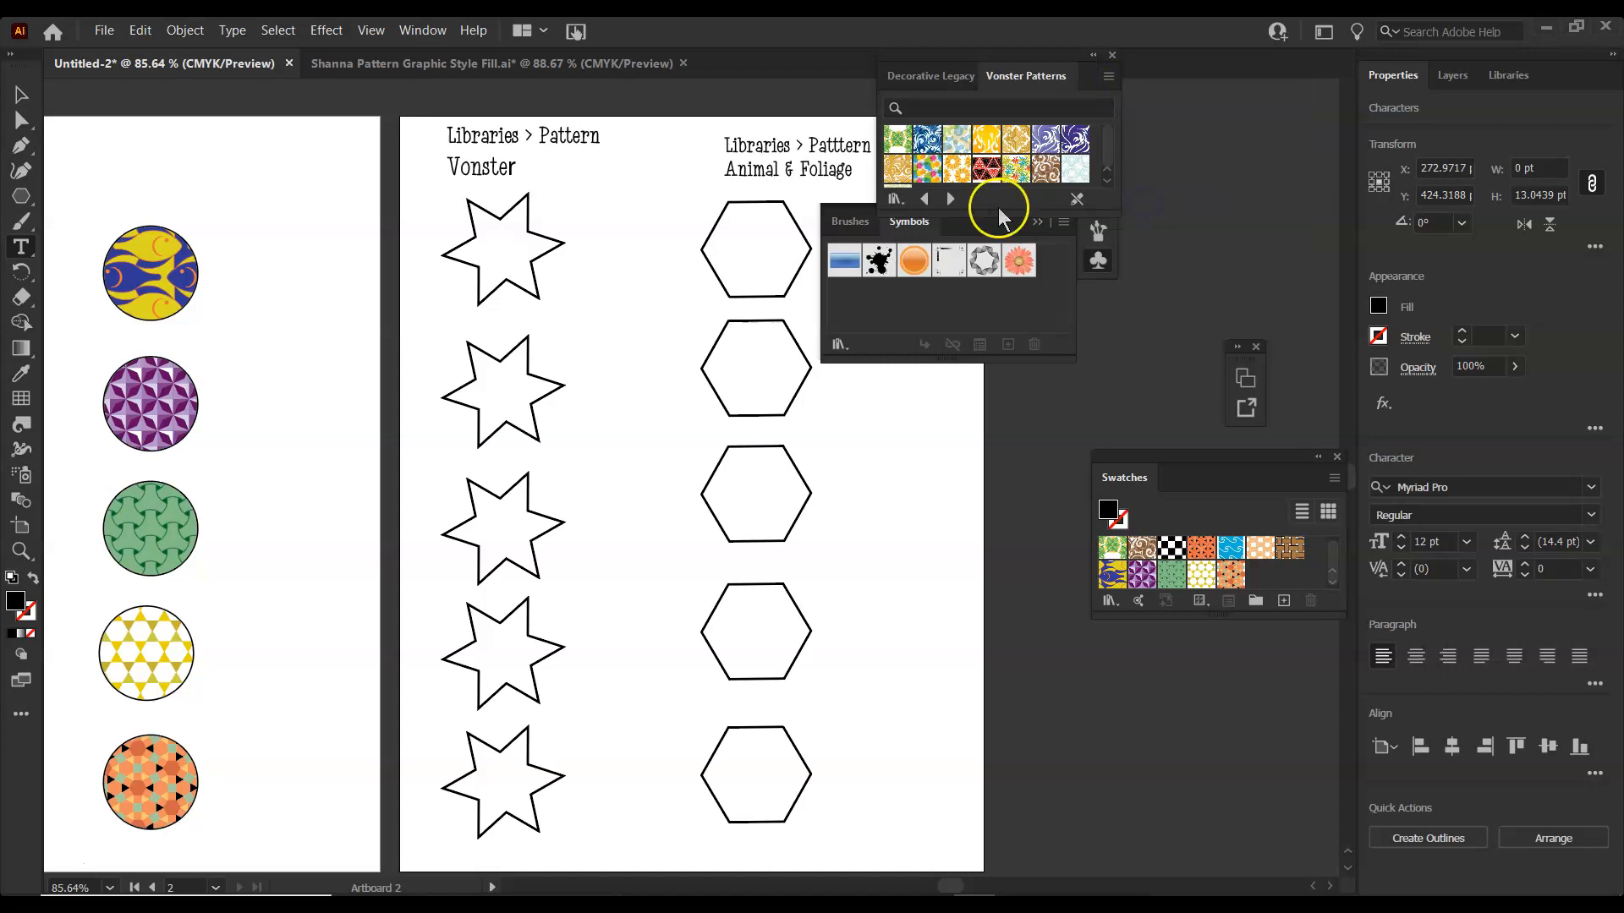
click(1038, 221)
click(1037, 221)
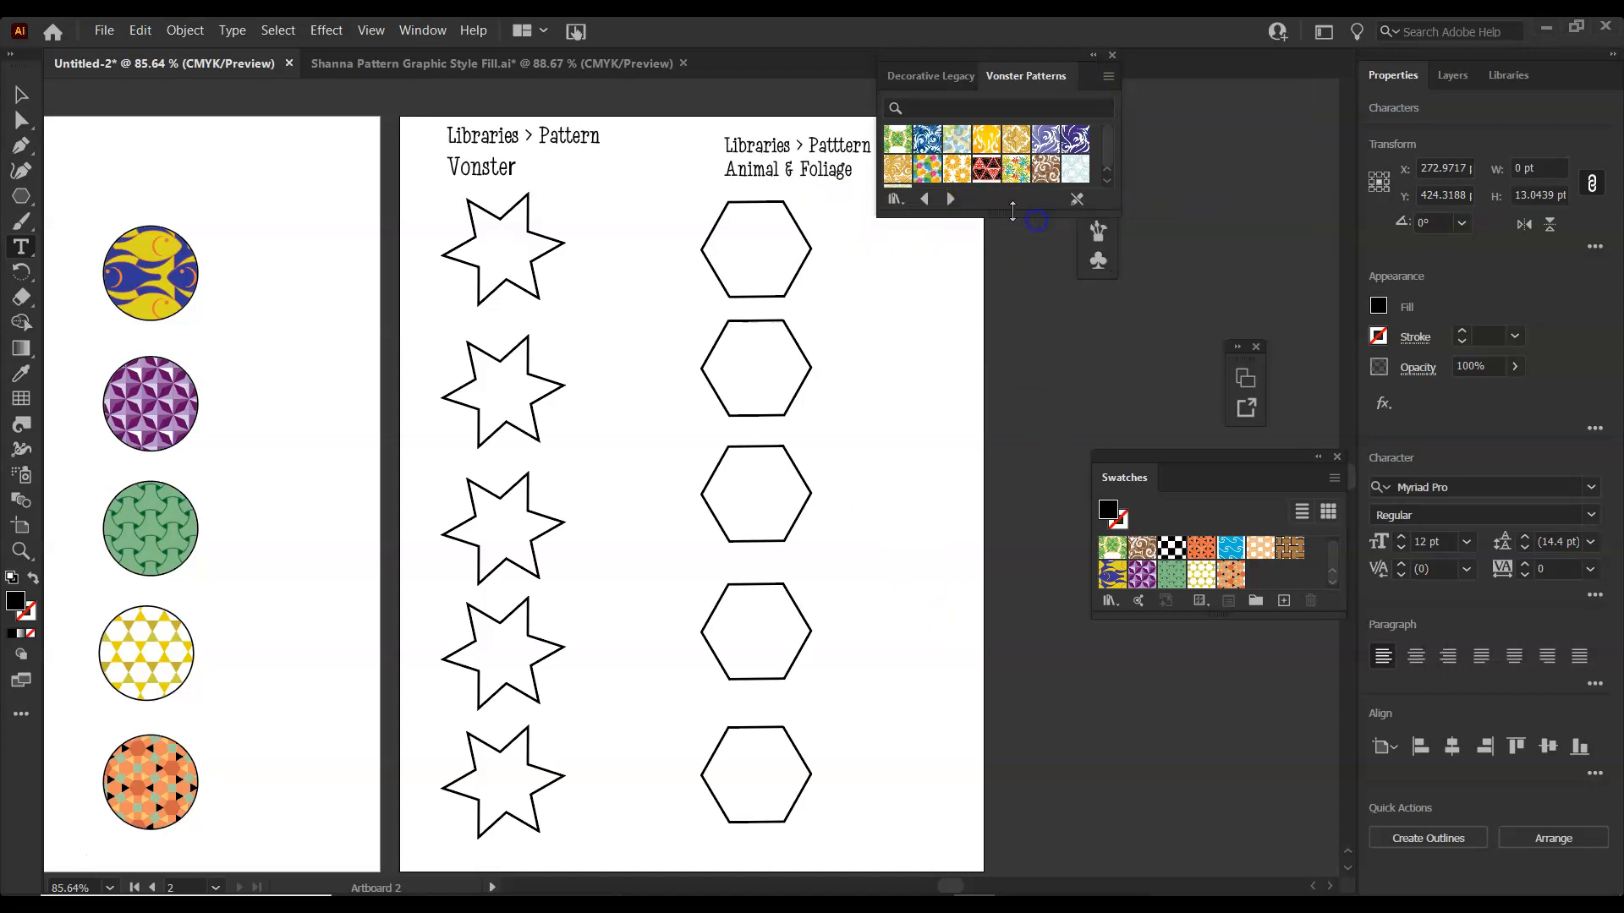
drag(1002, 216, 1004, 436)
drag(931, 172, 499, 239)
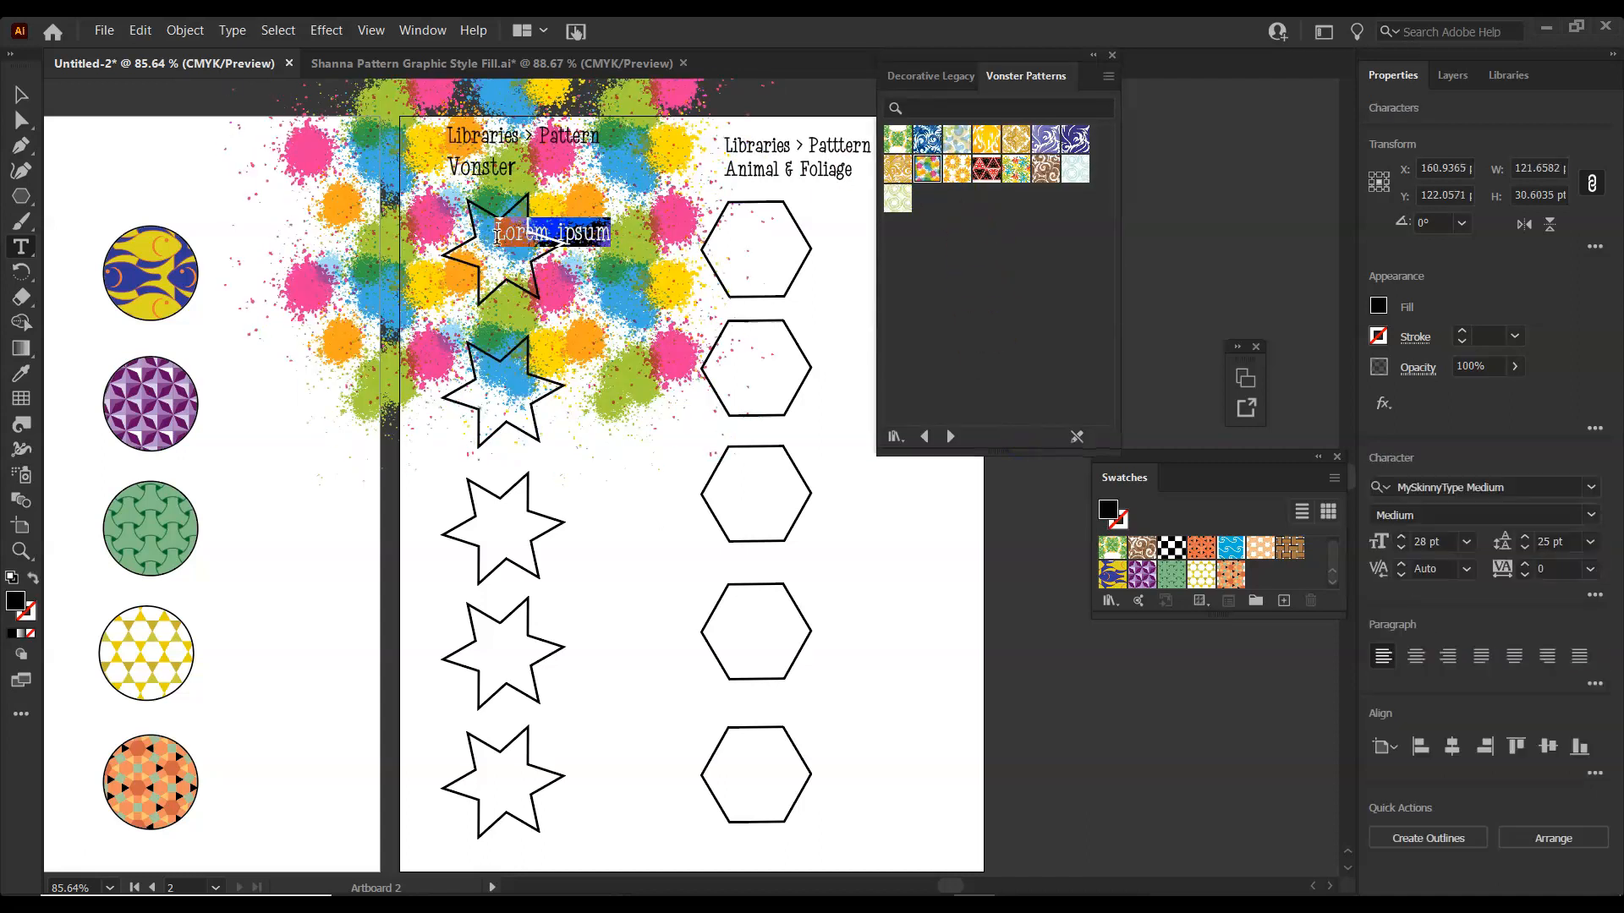
click(560, 291)
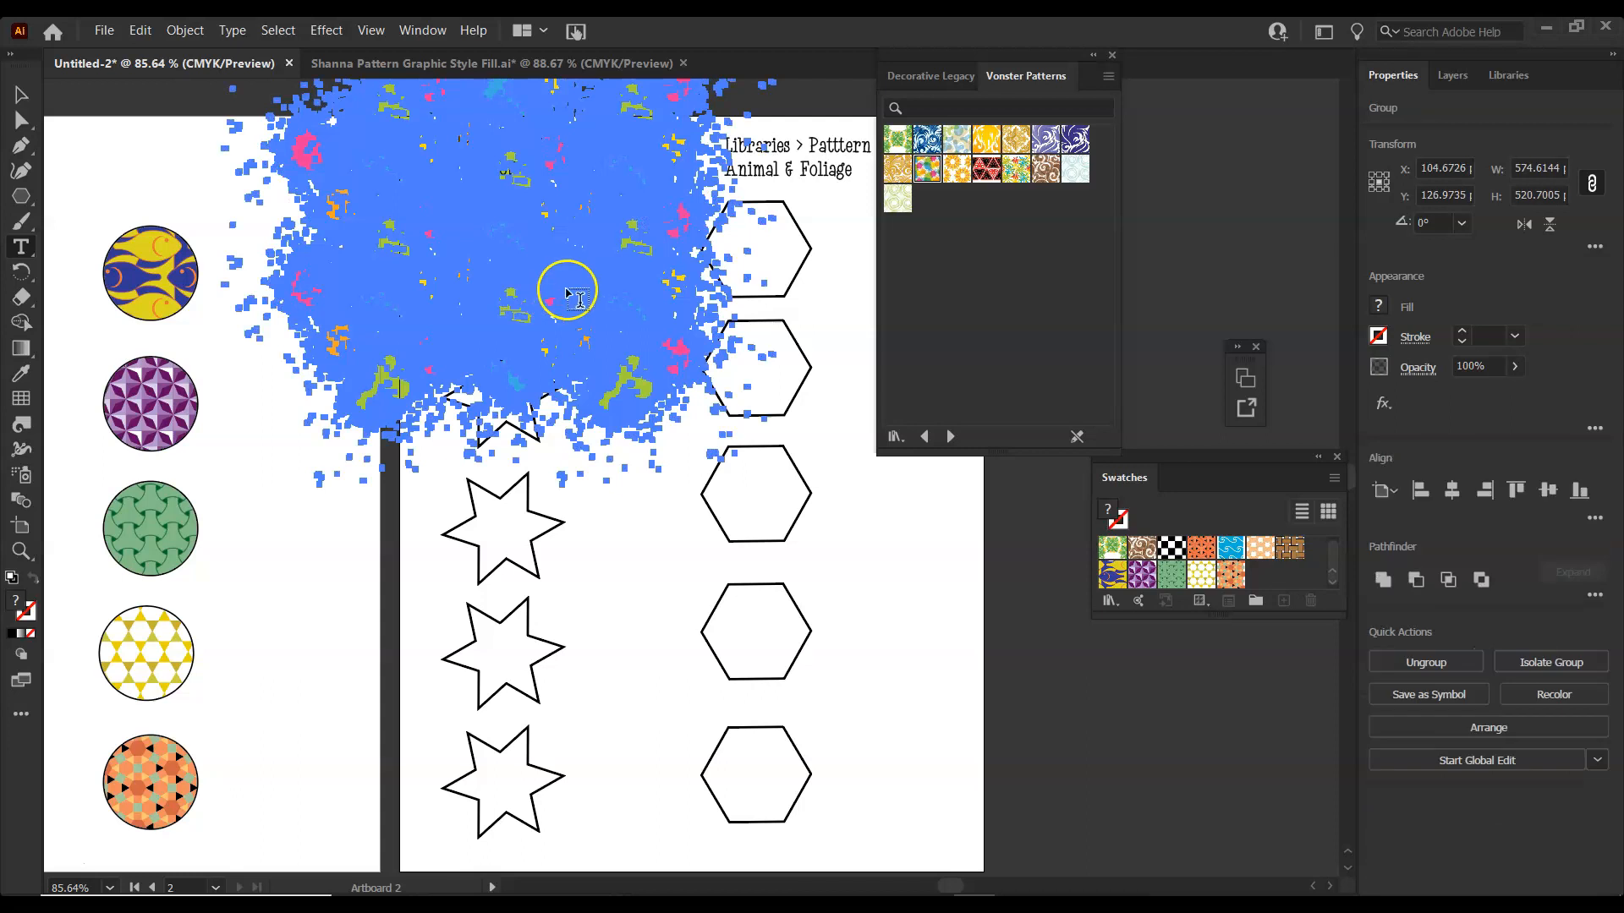
key(Delete)
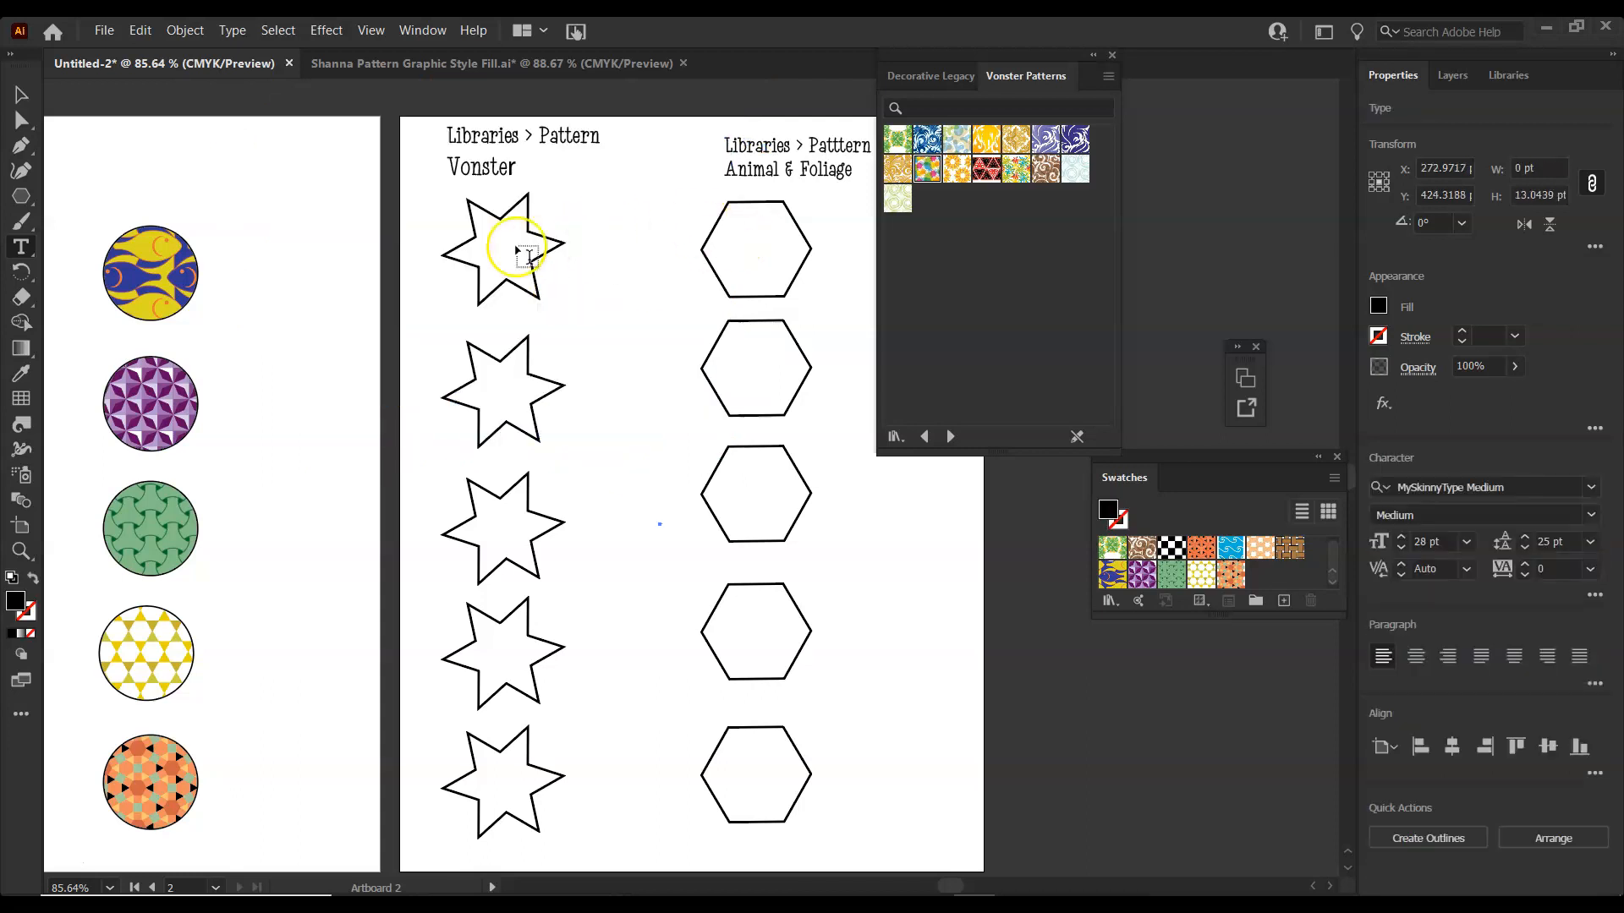
Fill the five stars from top to bottom with the paint-splatter, gold flourish, blue swirl, brown swirl and orange flourish Vonster patterns
click(24, 95)
click(516, 244)
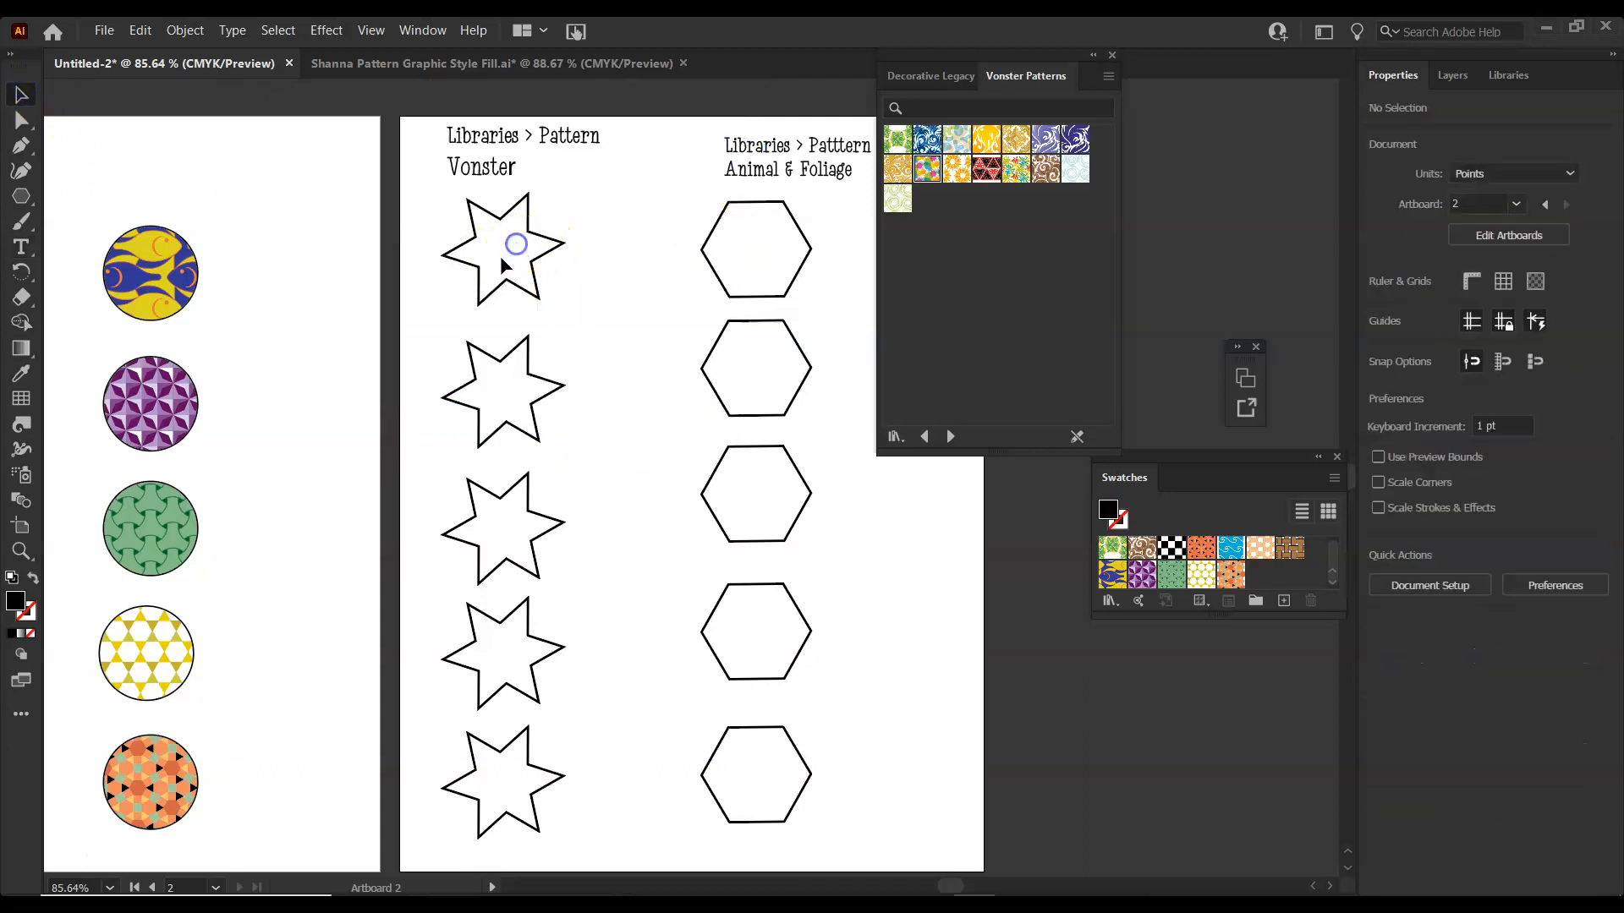
click(957, 139)
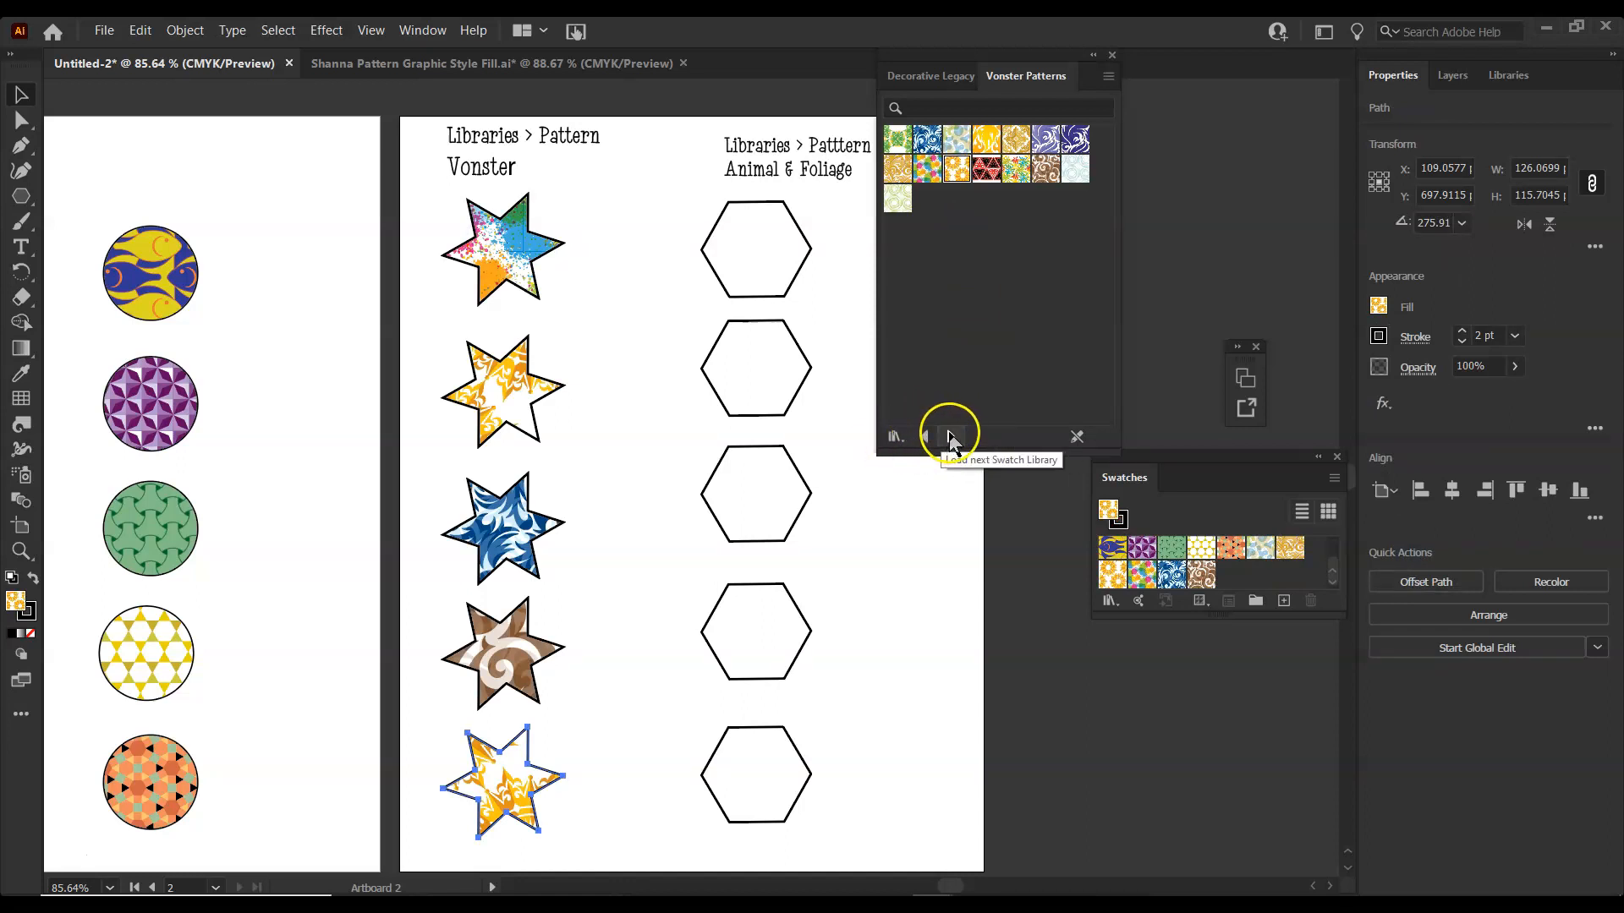
Load the Nature_Animal Skins swatch library and fill the top two hexagons with the zebra and tiger patterns
click(950, 437)
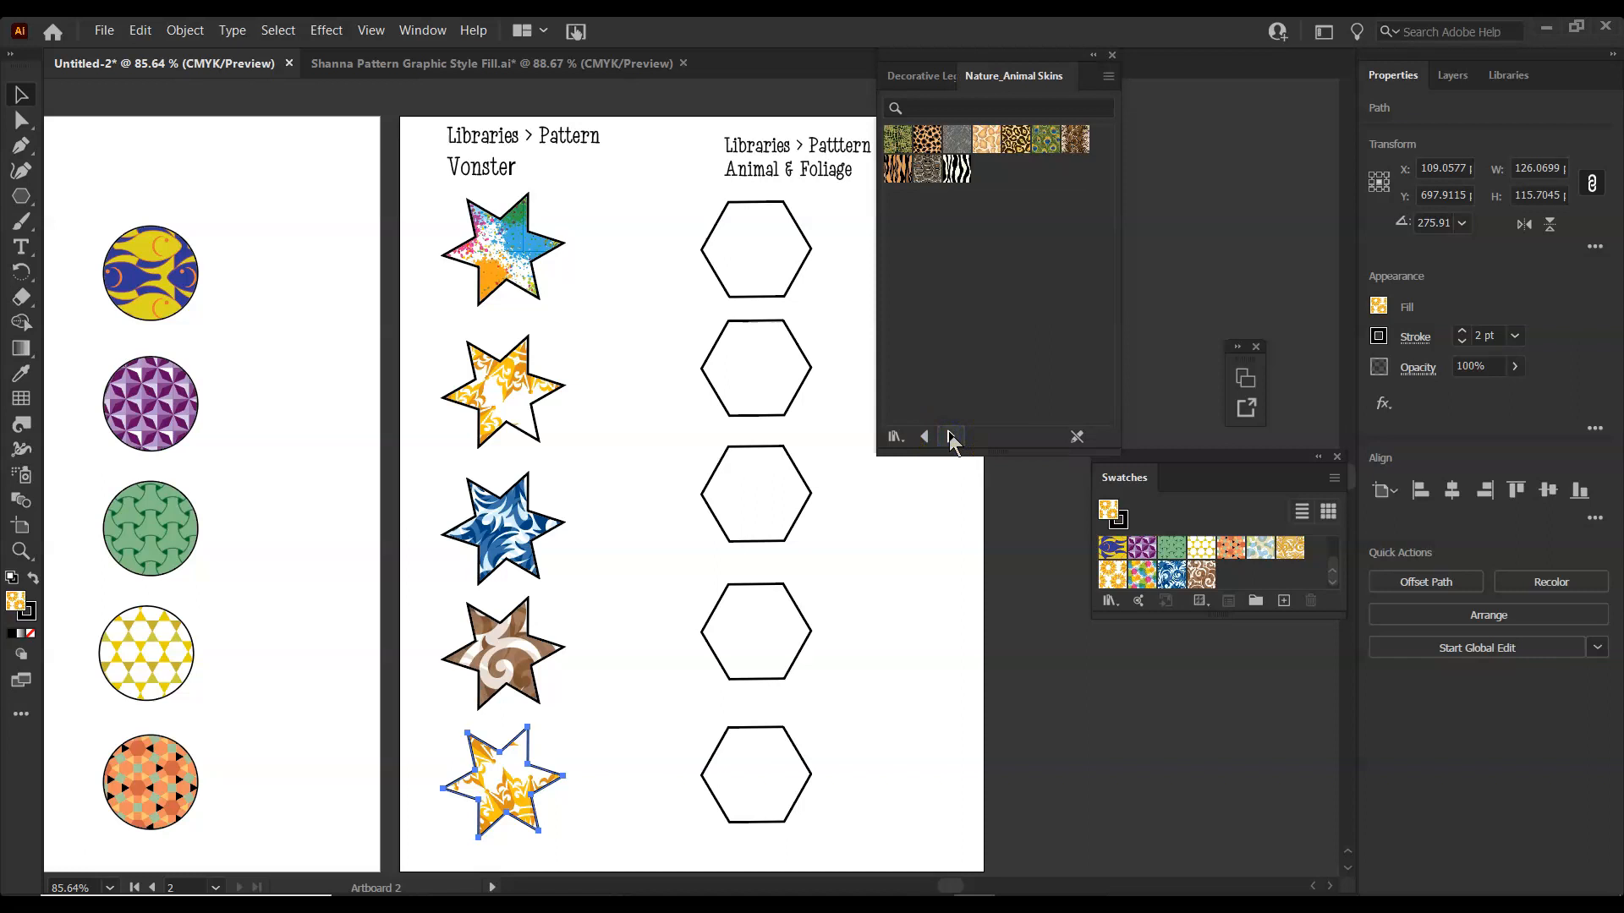
click(767, 271)
click(762, 294)
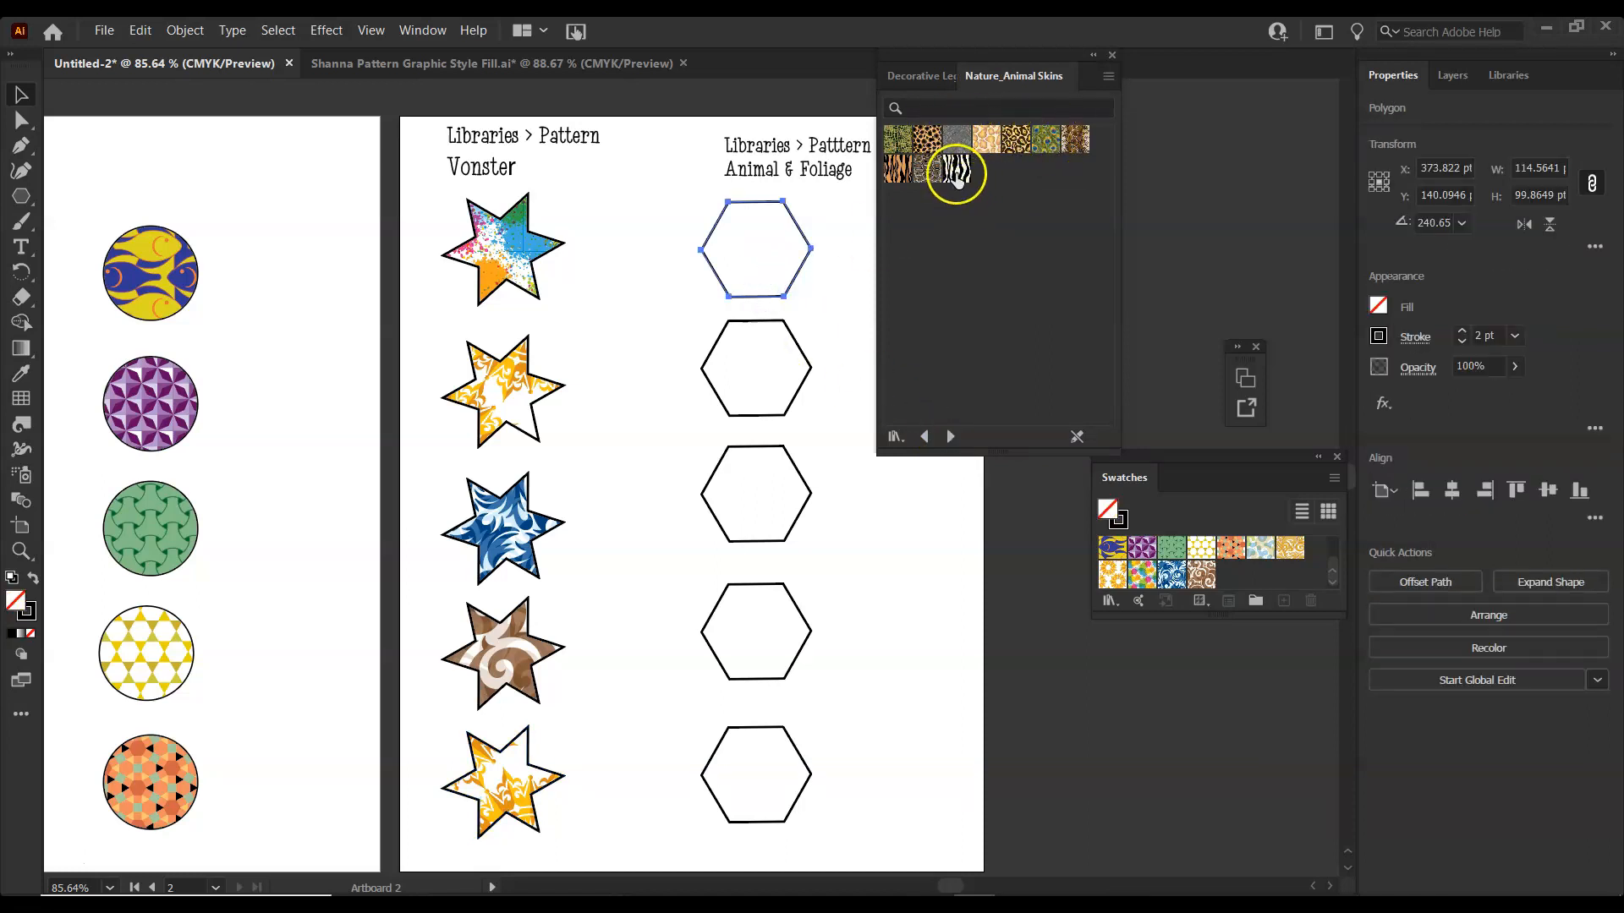
click(957, 173)
click(766, 357)
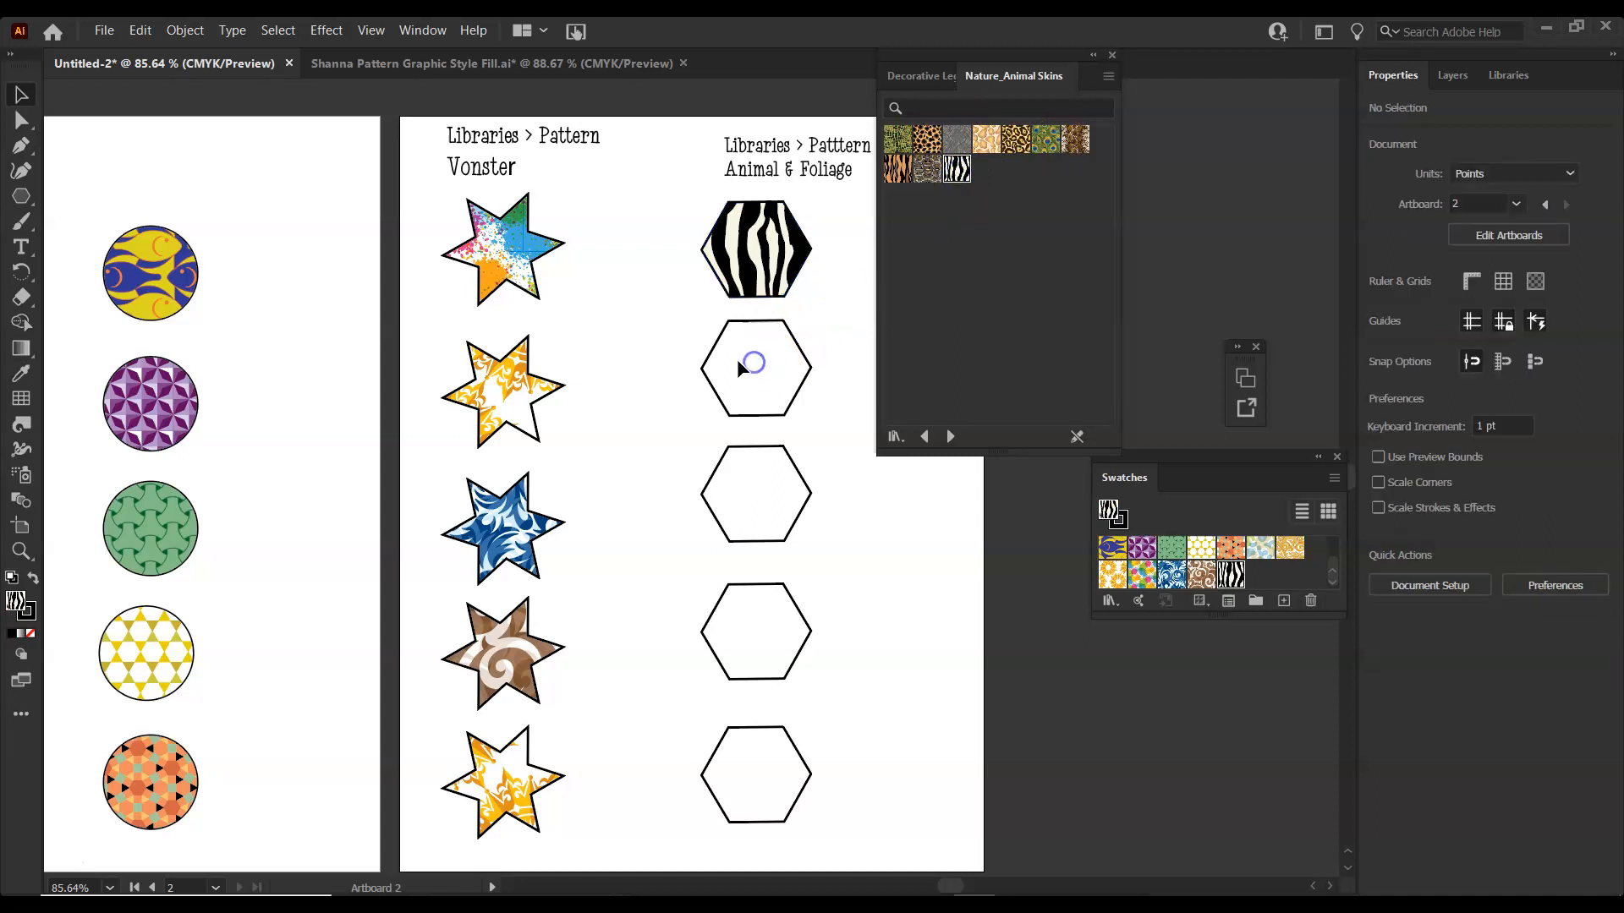
click(721, 344)
click(897, 169)
Load the Nature_Foliage library and fill the third hexagon with Daisy Color and the fourth with the light-blue floral pattern
click(743, 483)
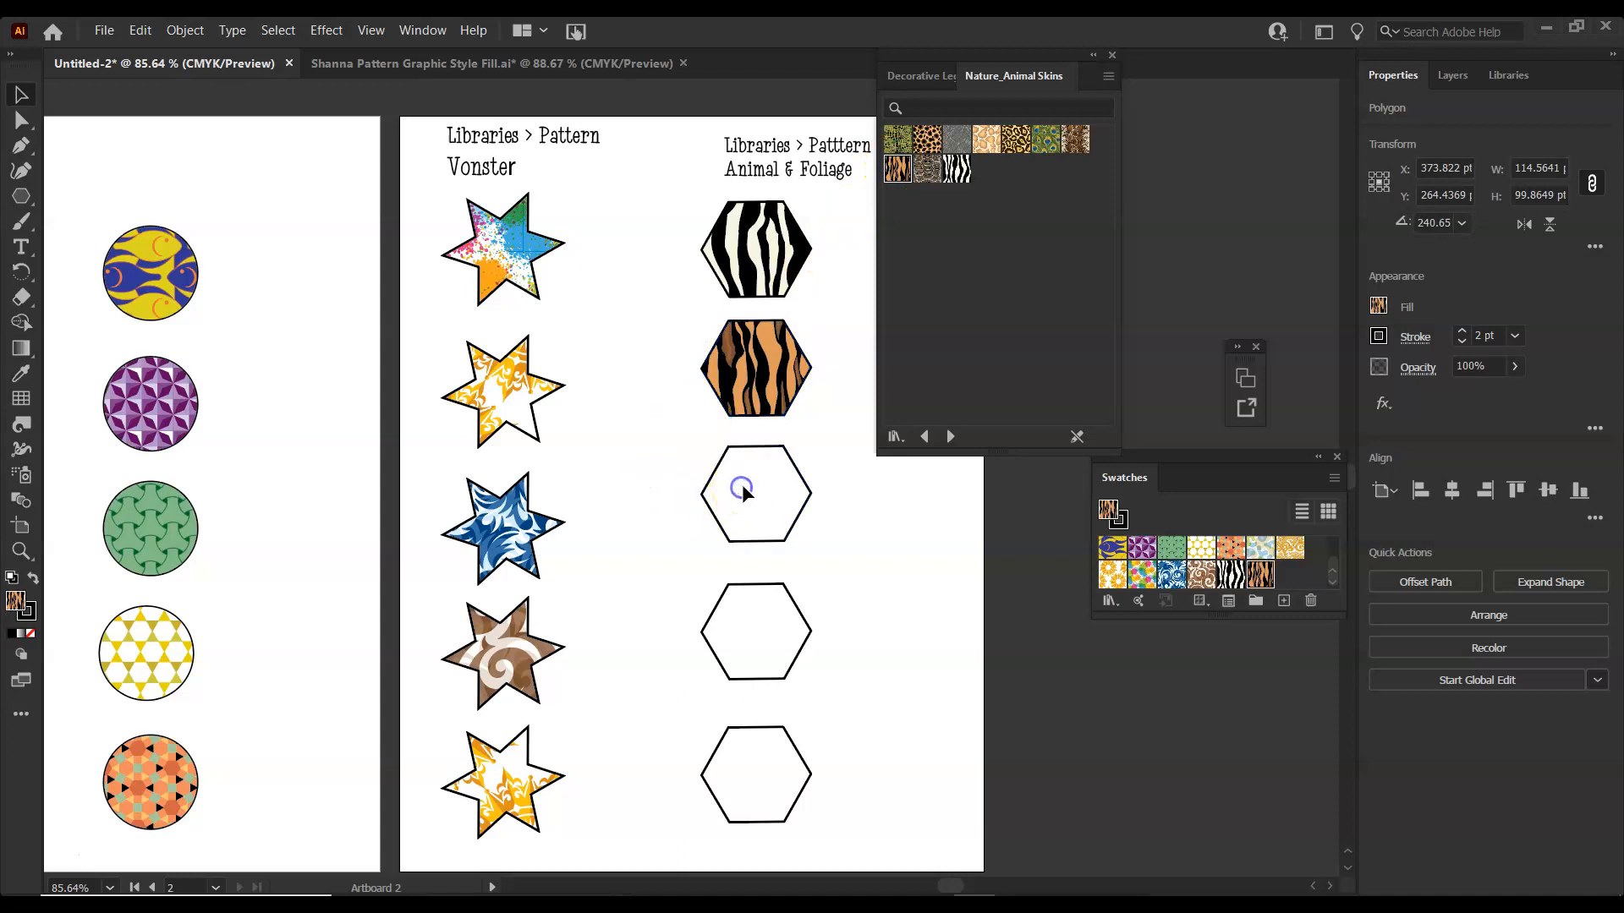
click(950, 437)
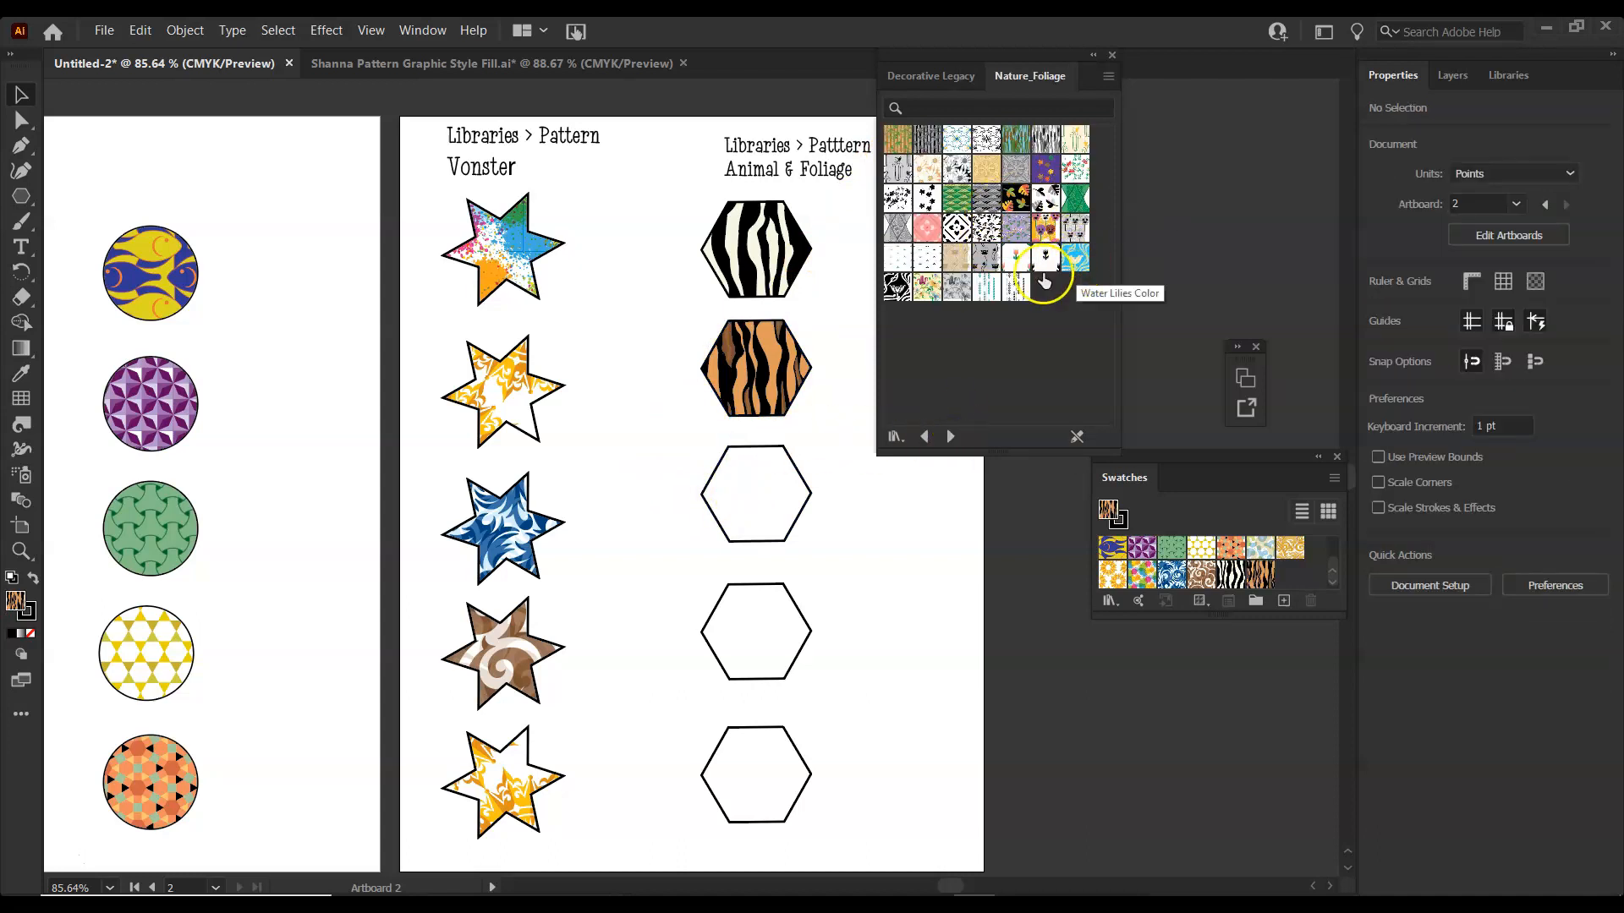
click(729, 449)
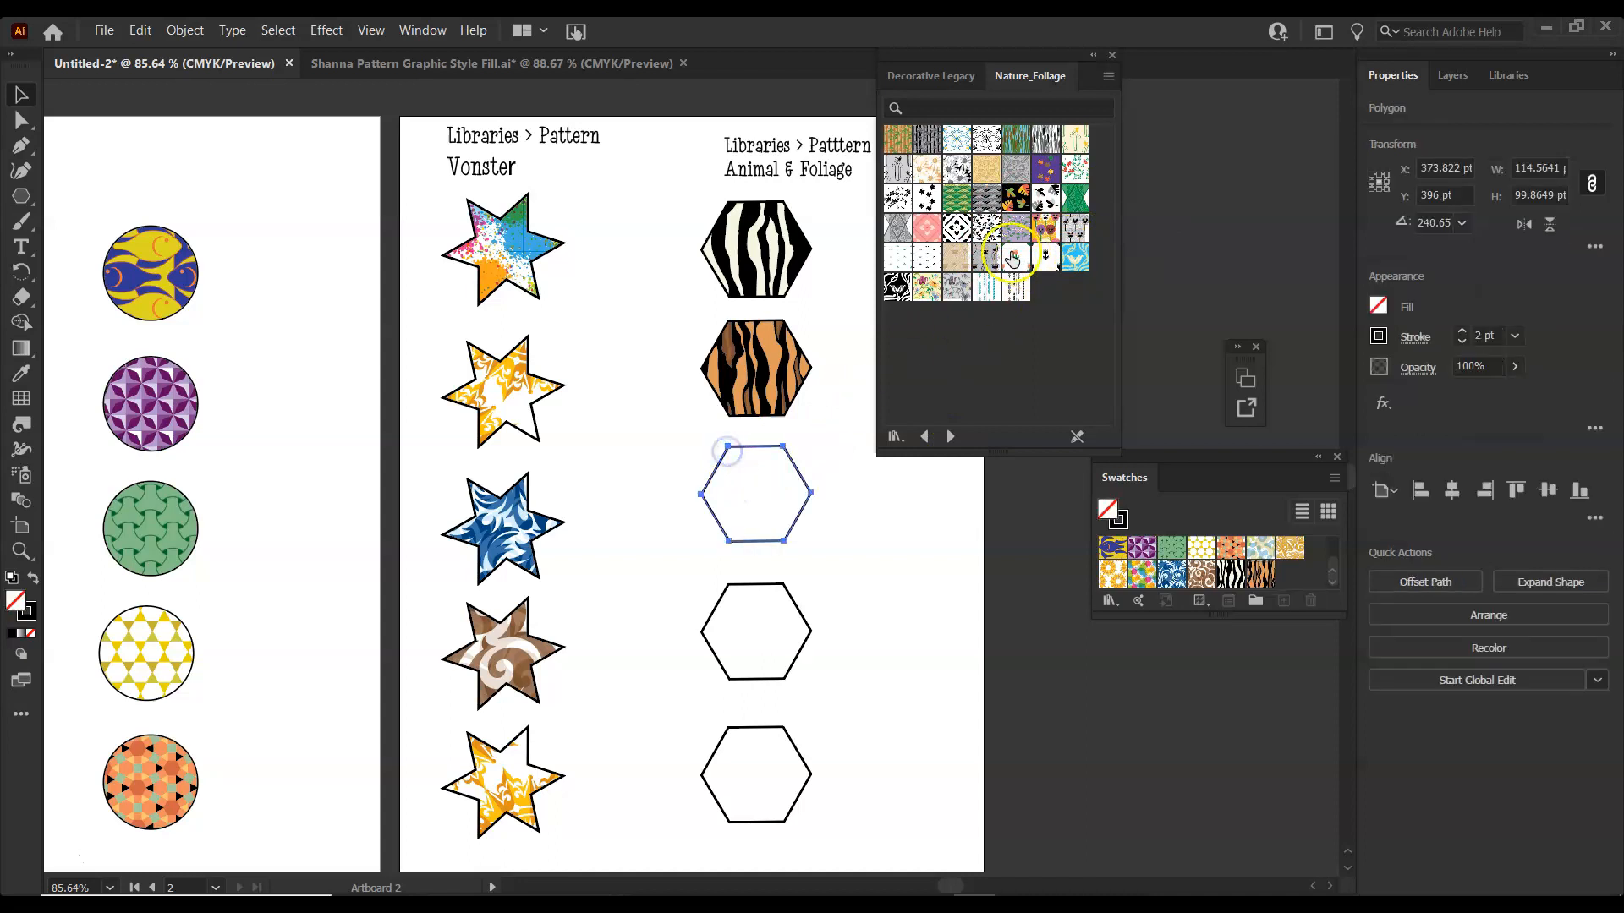
click(927, 172)
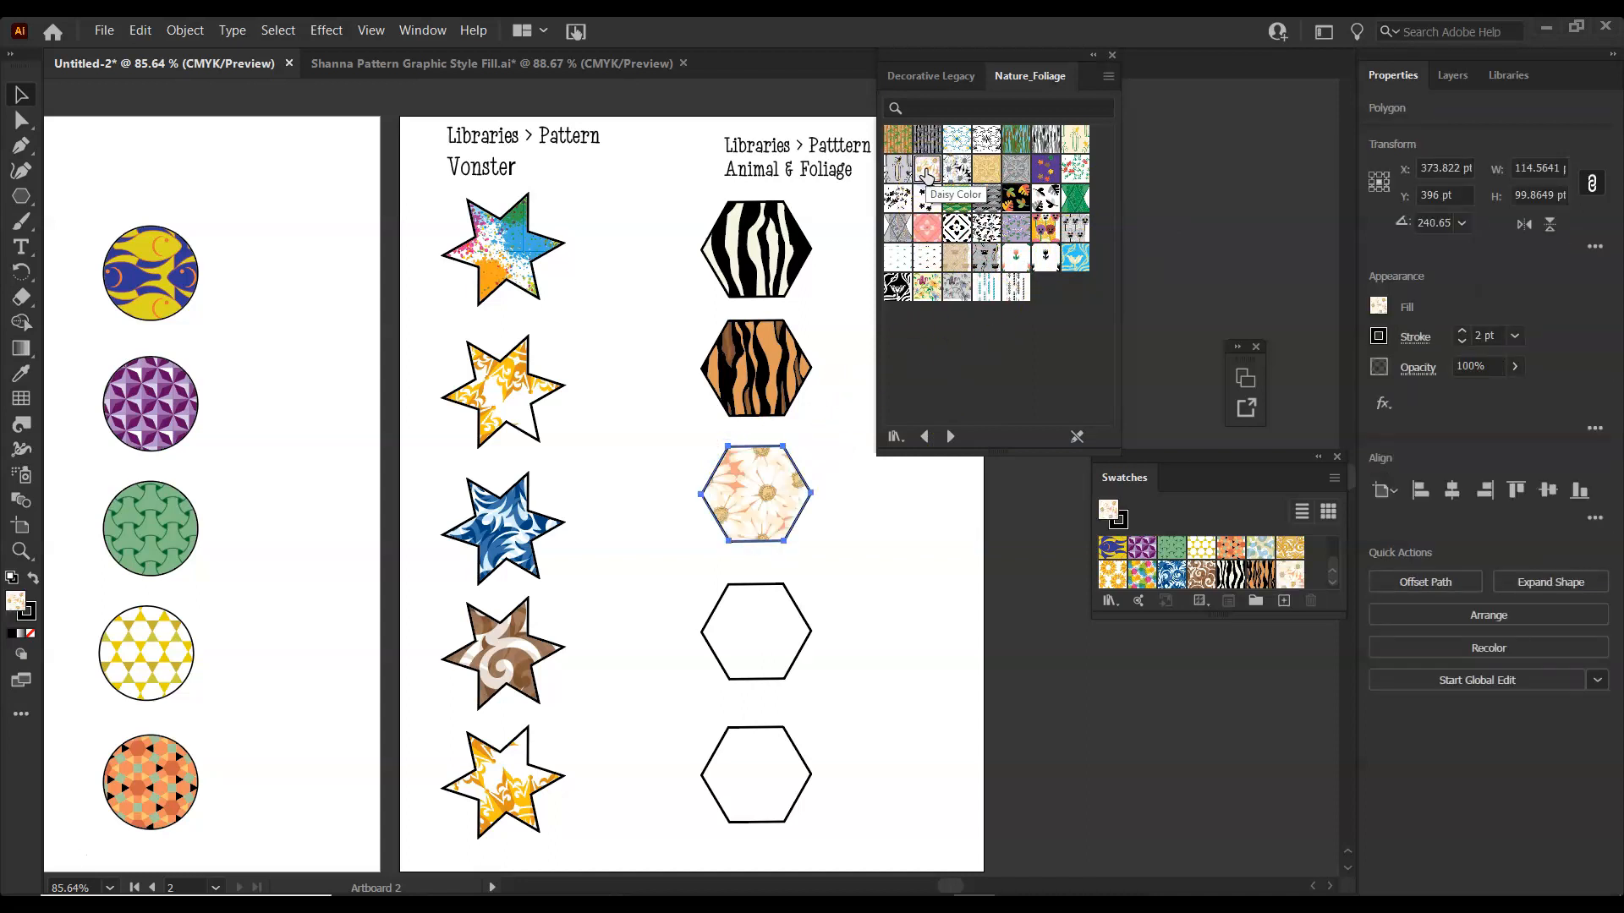
click(736, 659)
click(735, 677)
click(929, 291)
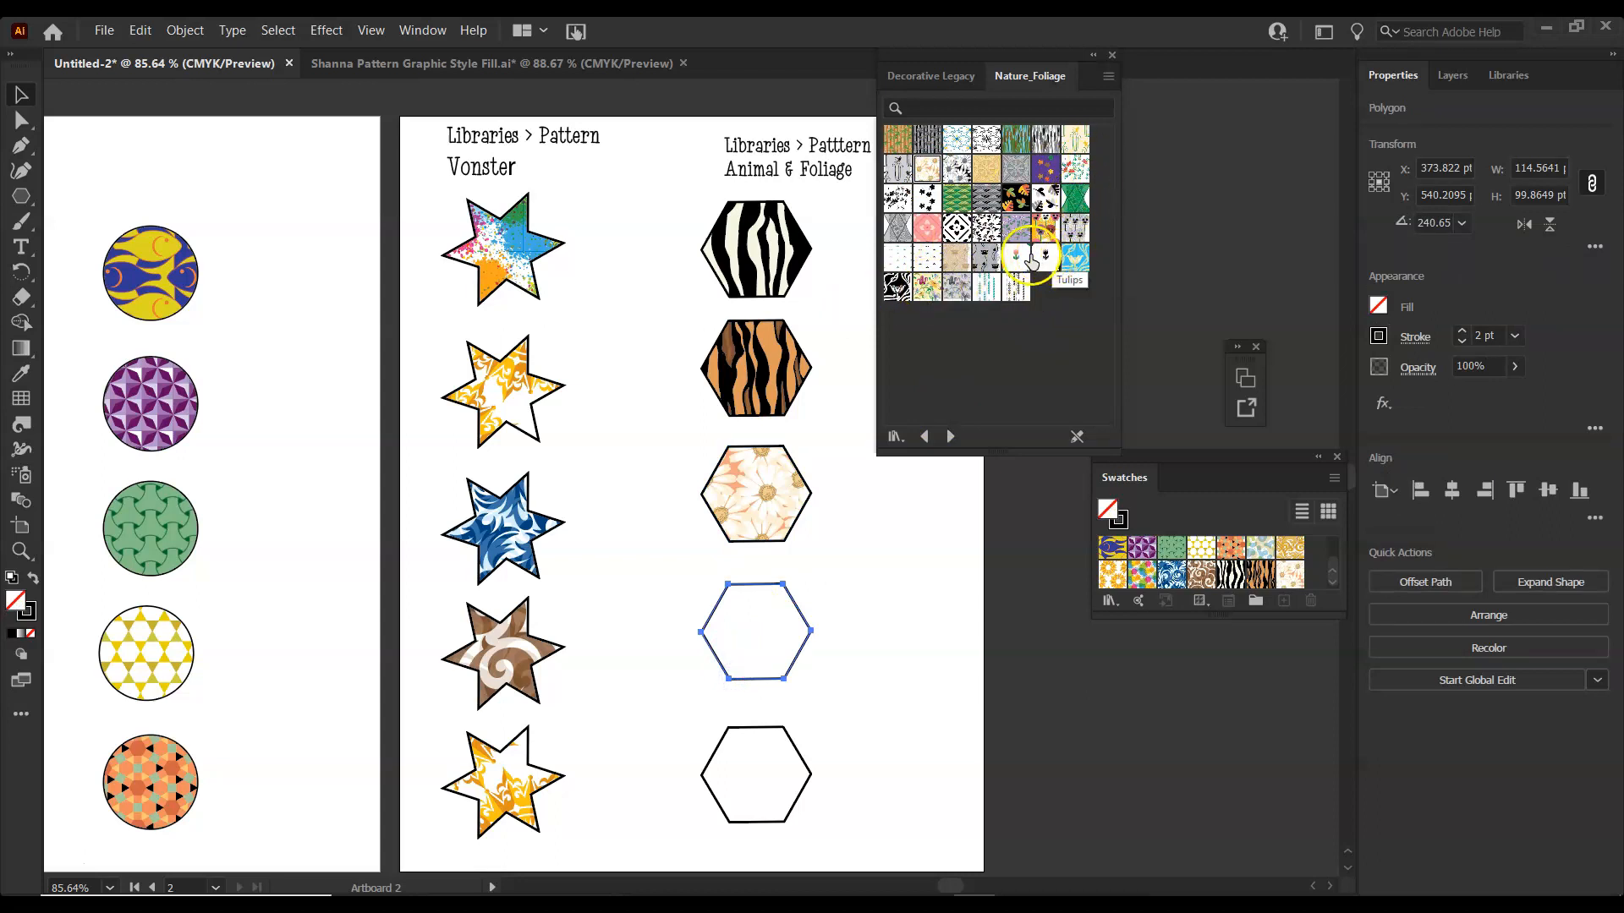
click(953, 146)
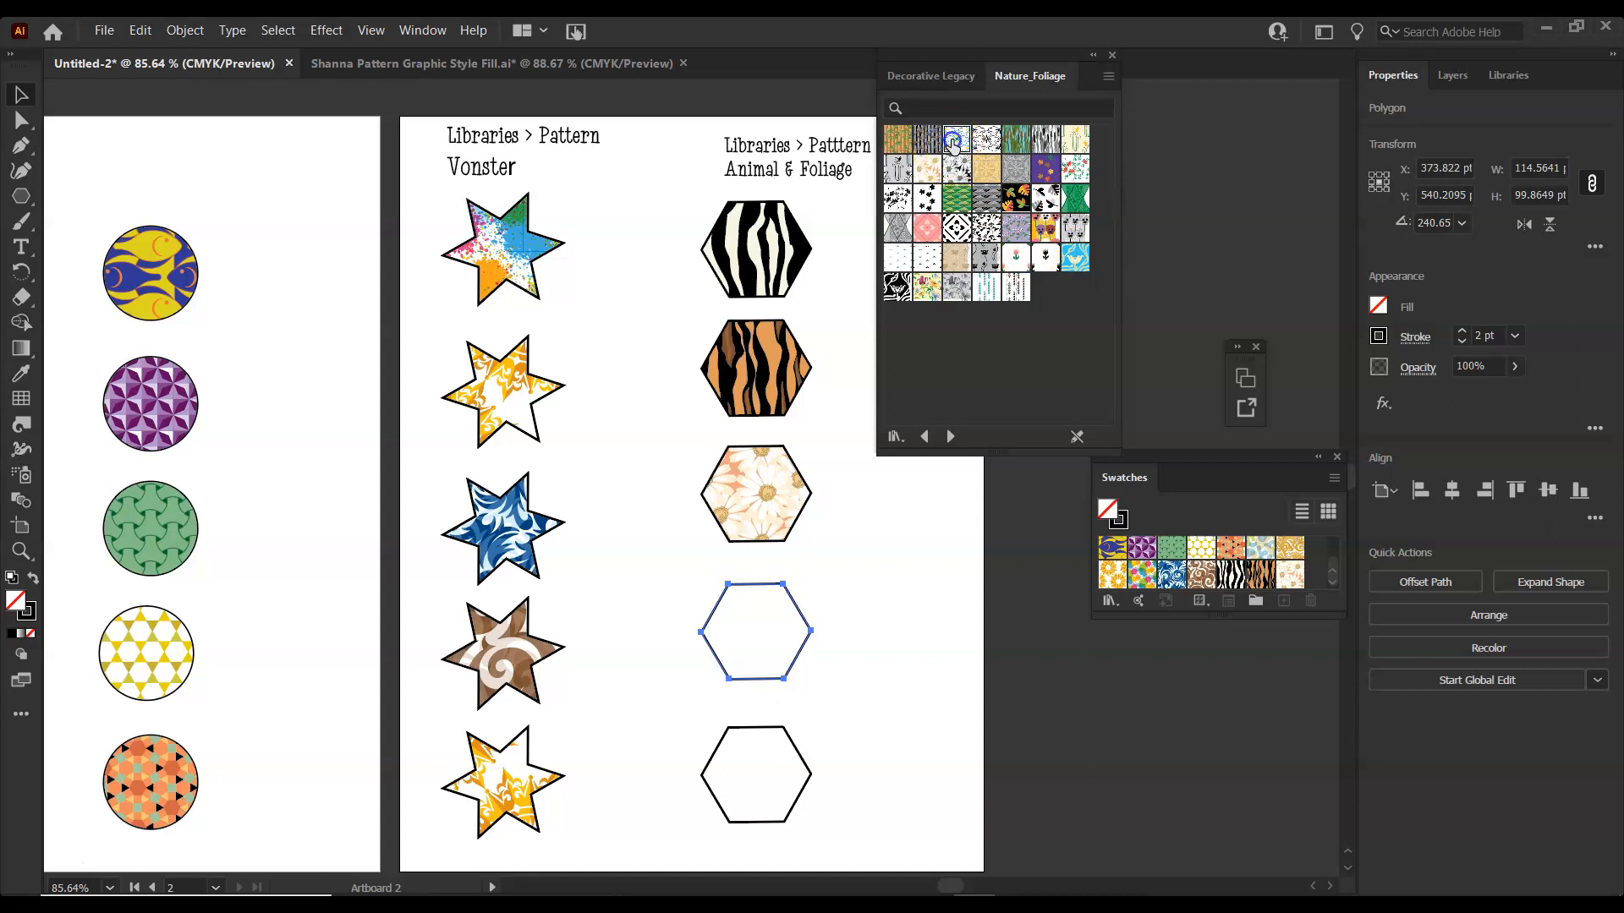
Fill the bottom hexagon with the pink floral foliage pattern and close the pattern library
click(749, 791)
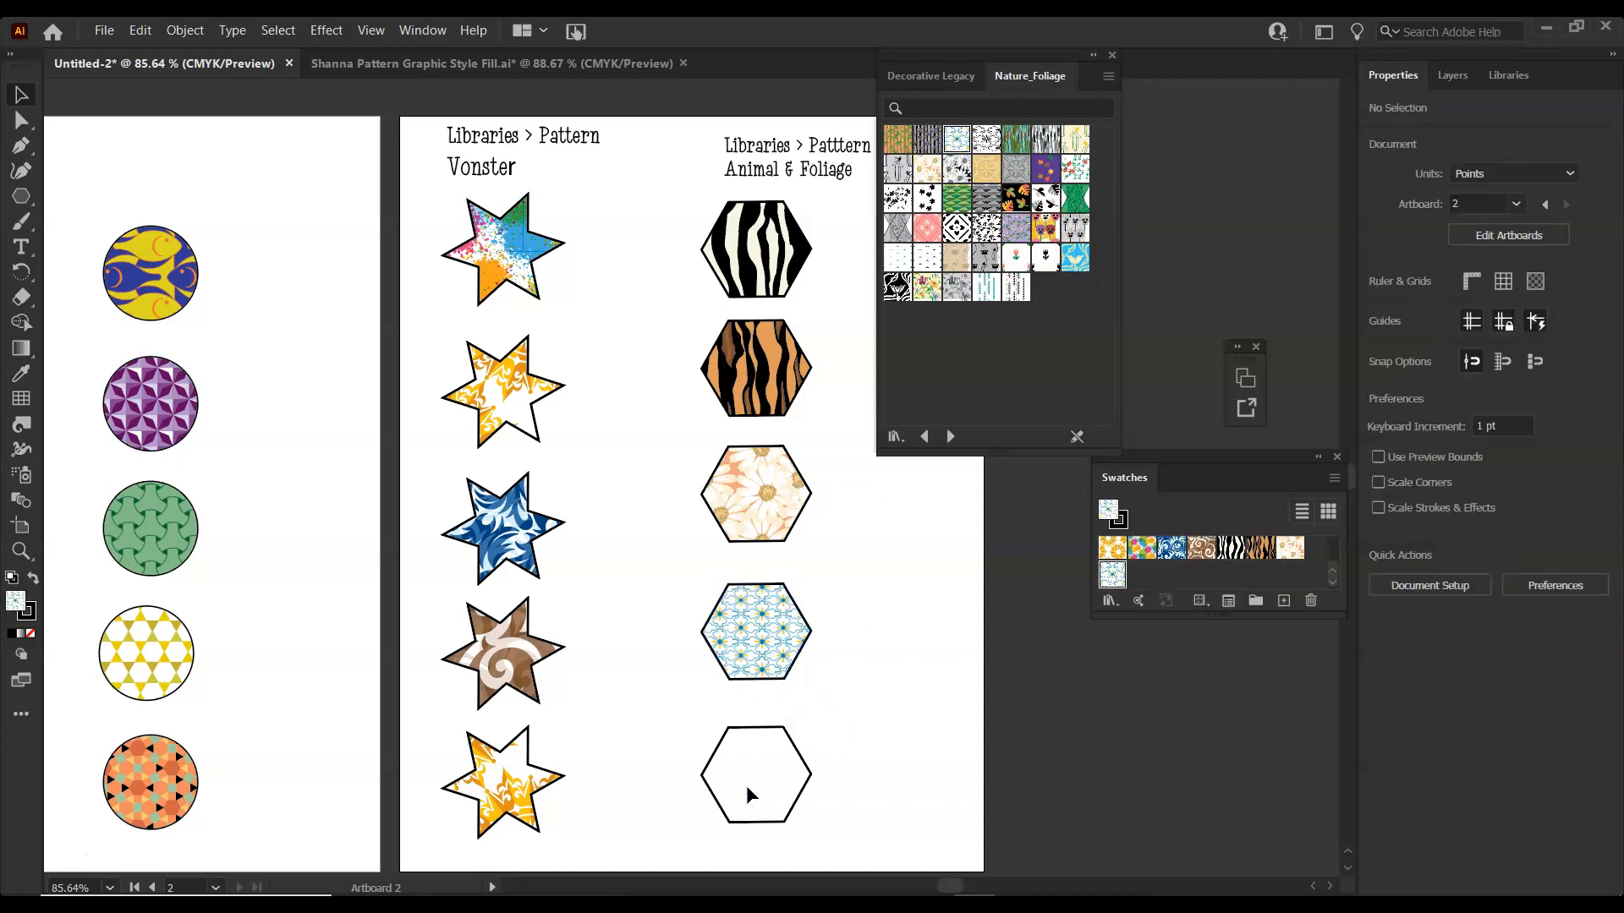
click(898, 148)
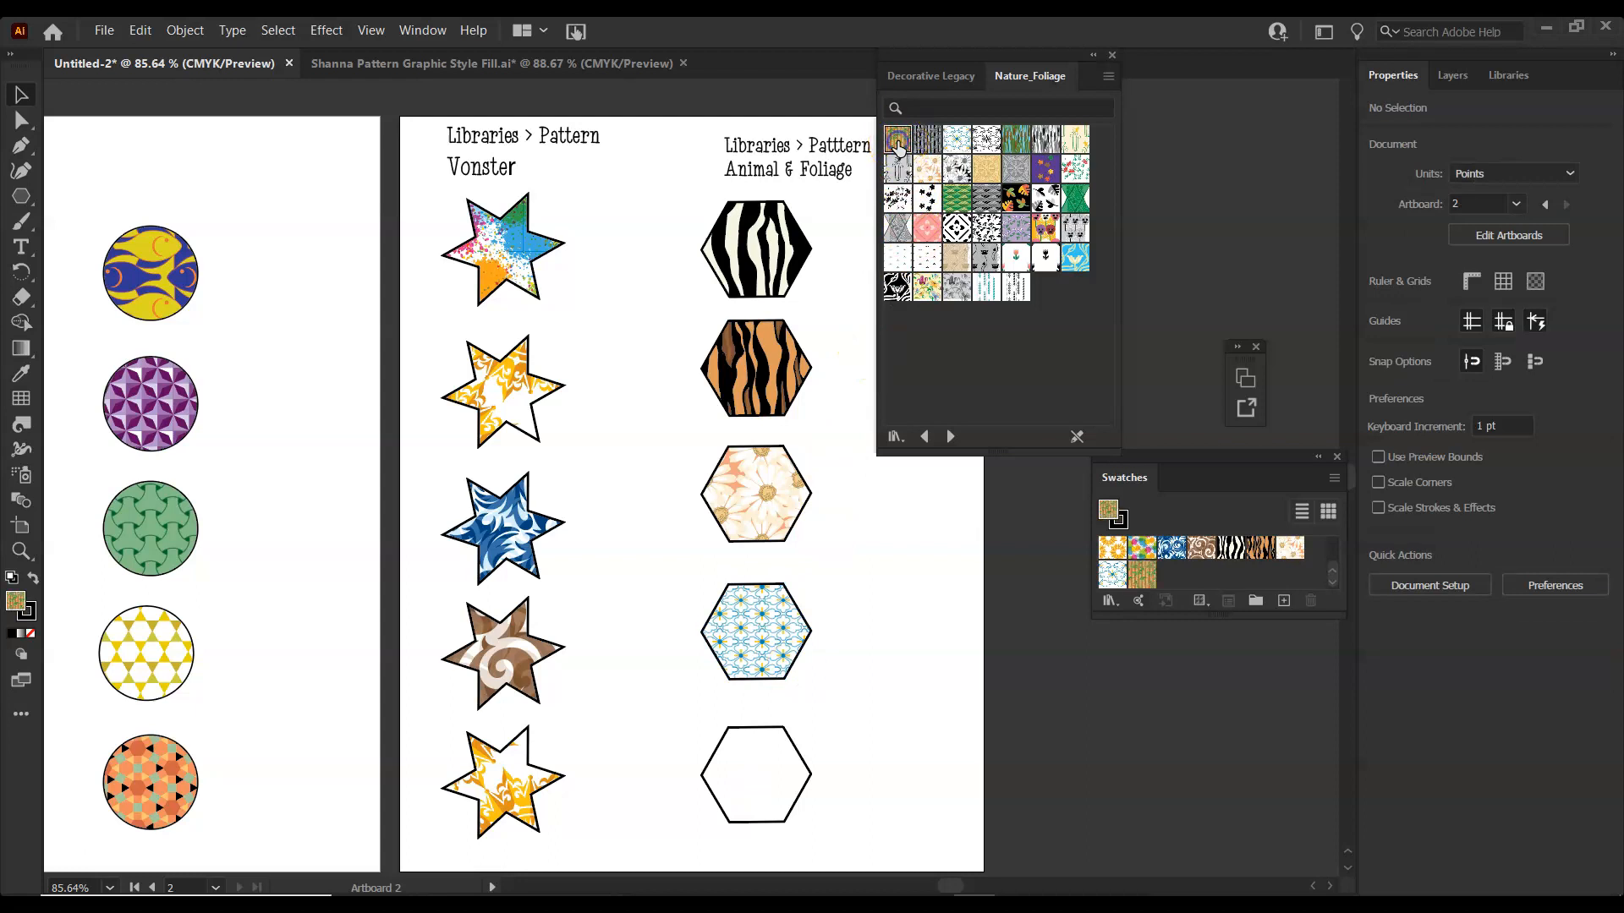
click(711, 761)
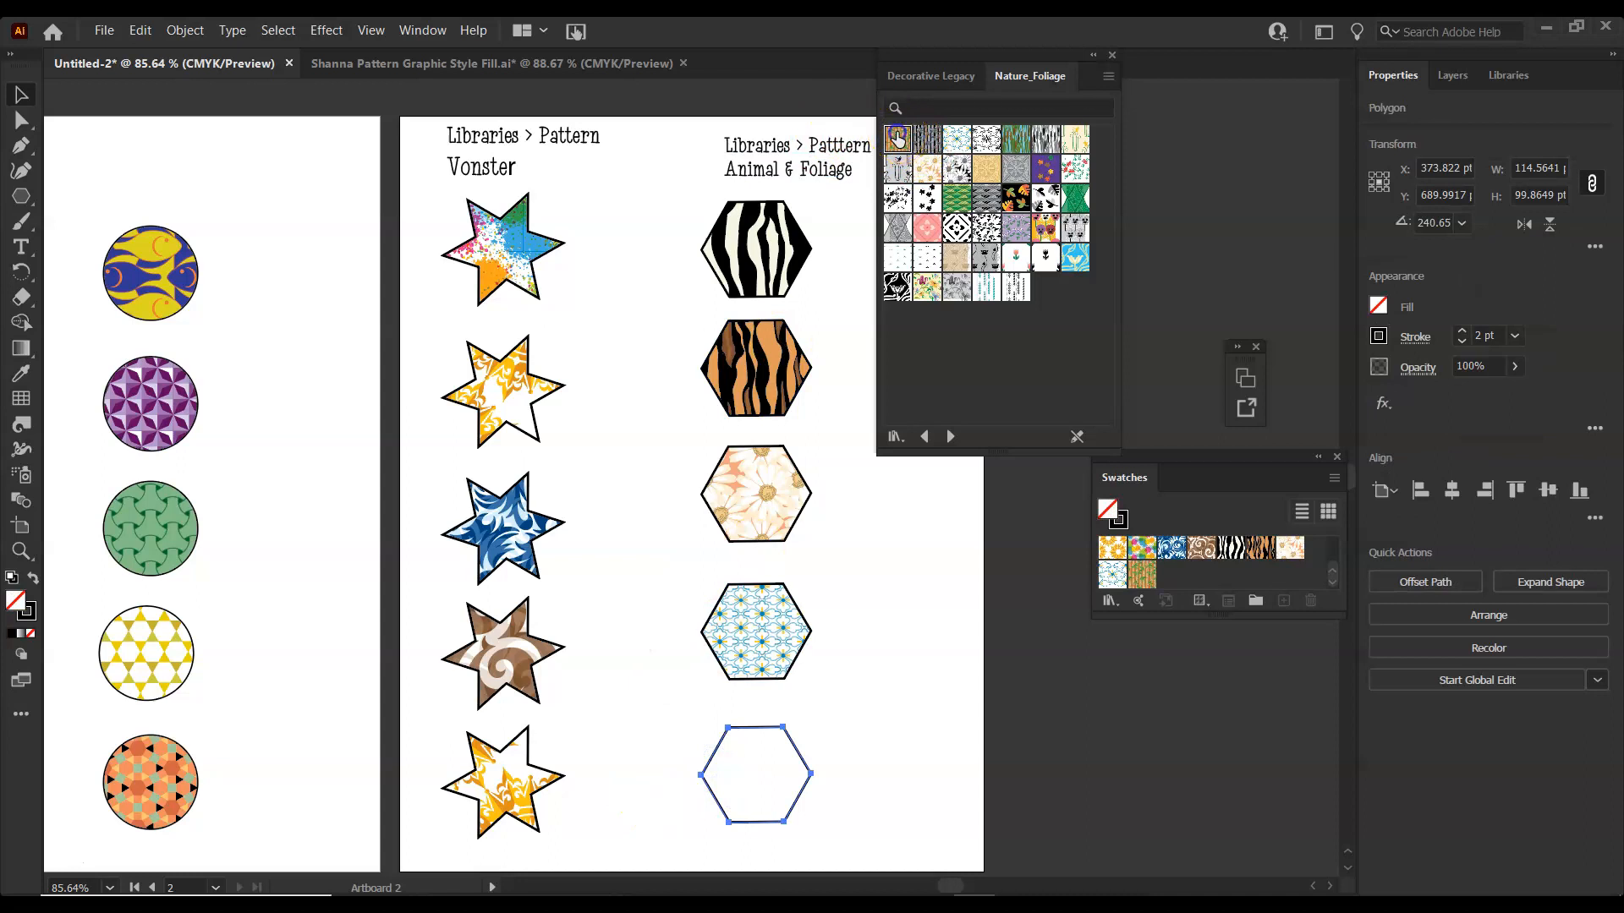
click(927, 227)
click(1018, 388)
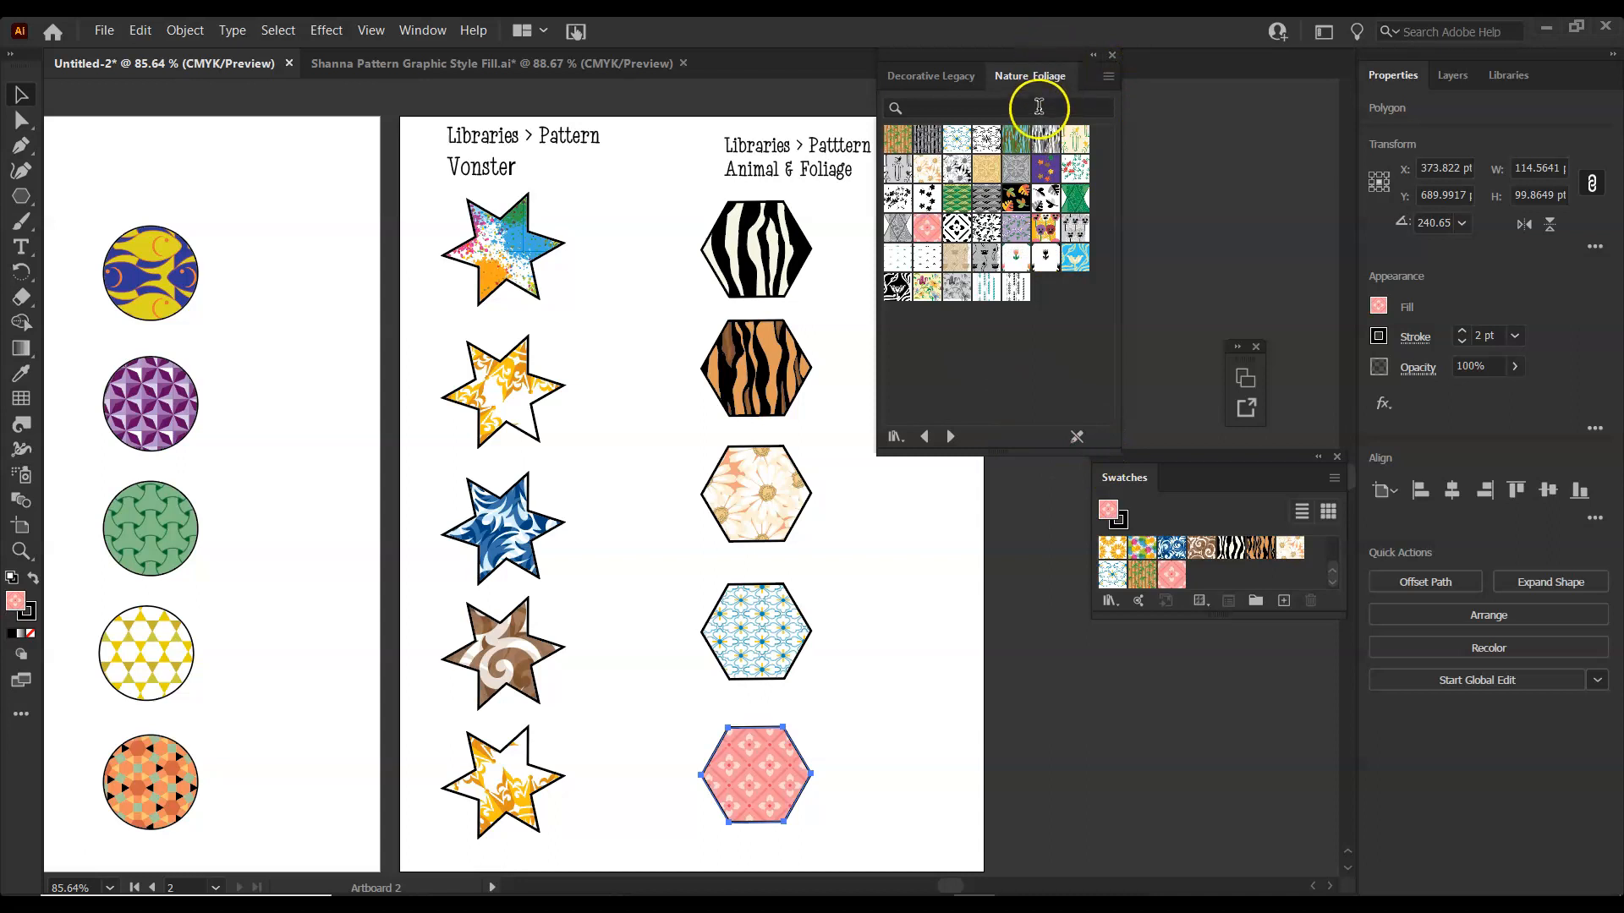
click(1114, 53)
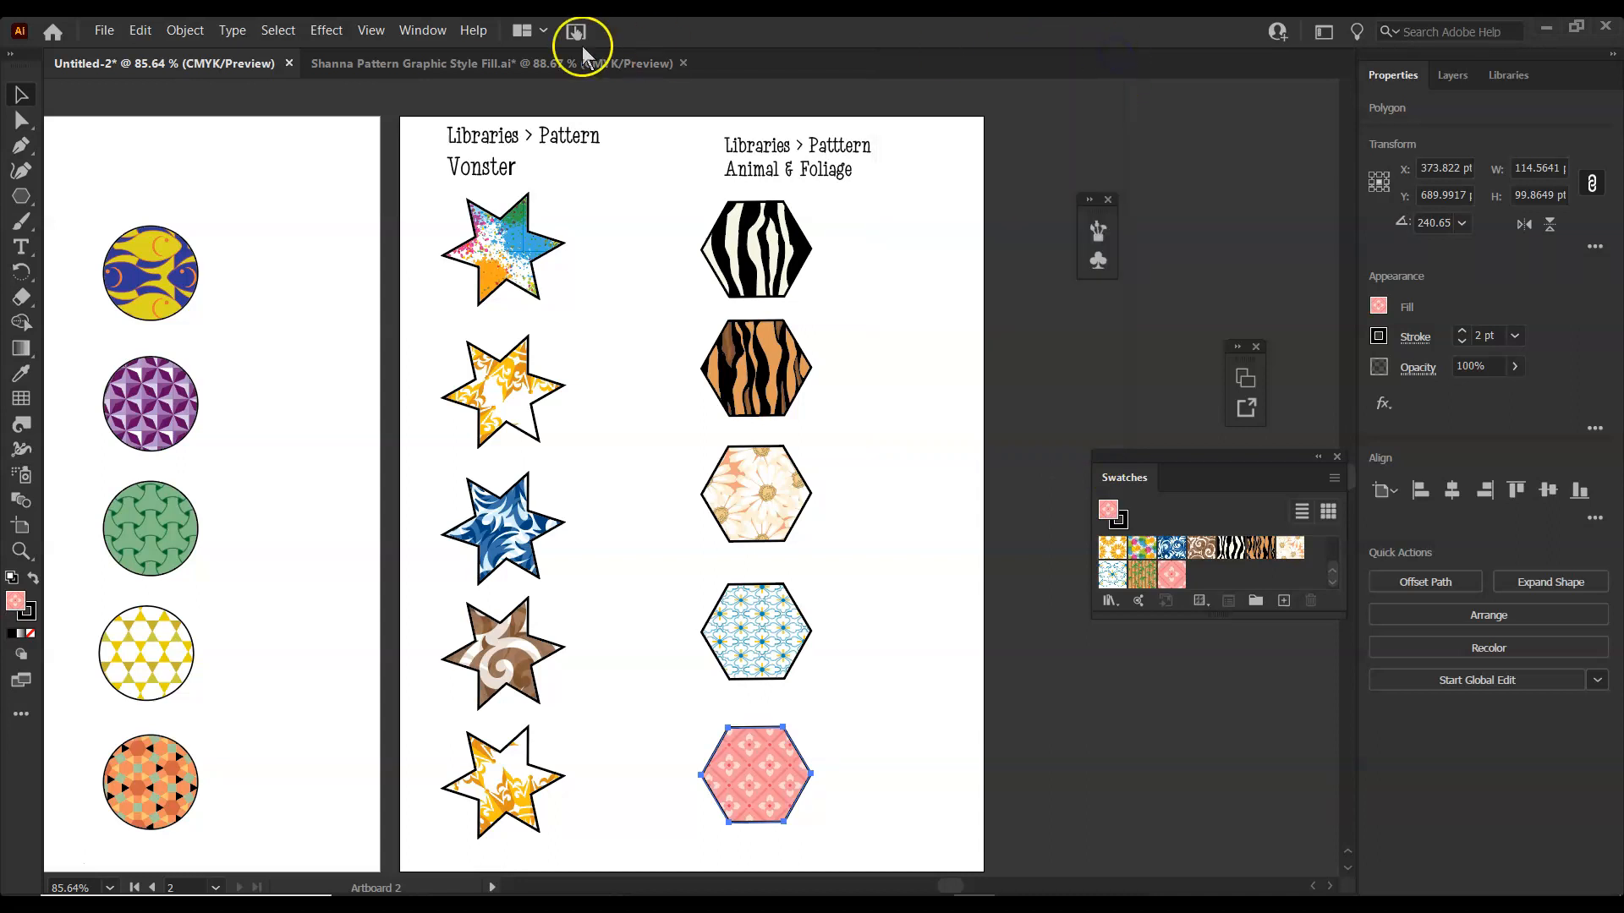
Show the list of artboards and go to artboard 3, which holds the six empty squares and the Scribble Effects heading
click(415, 32)
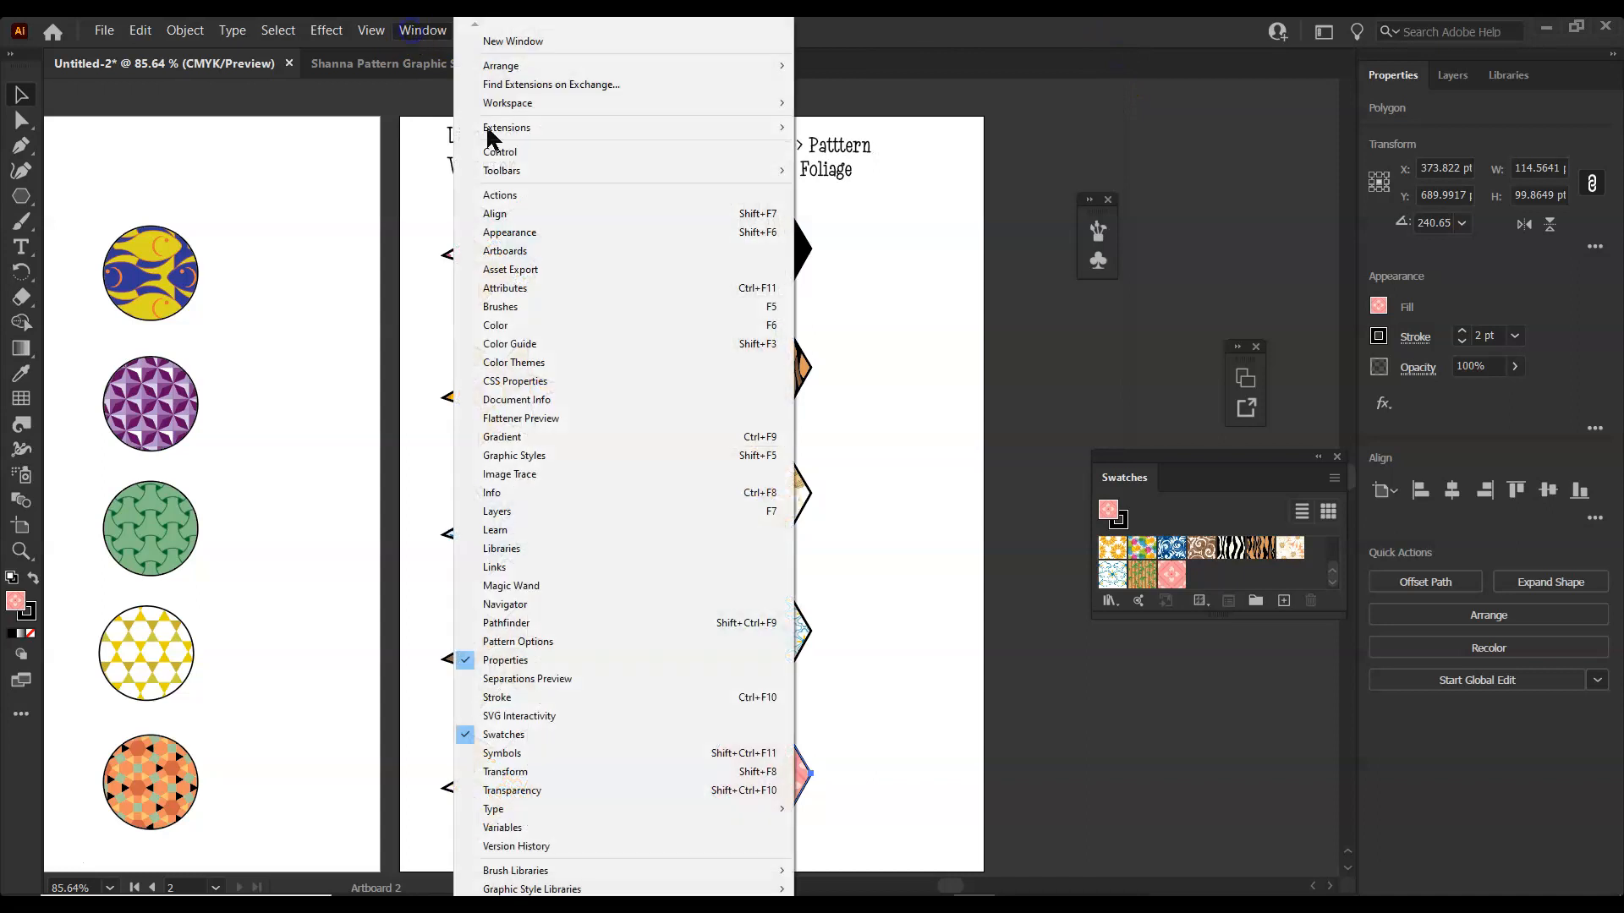
click(521, 252)
double_click(1058, 421)
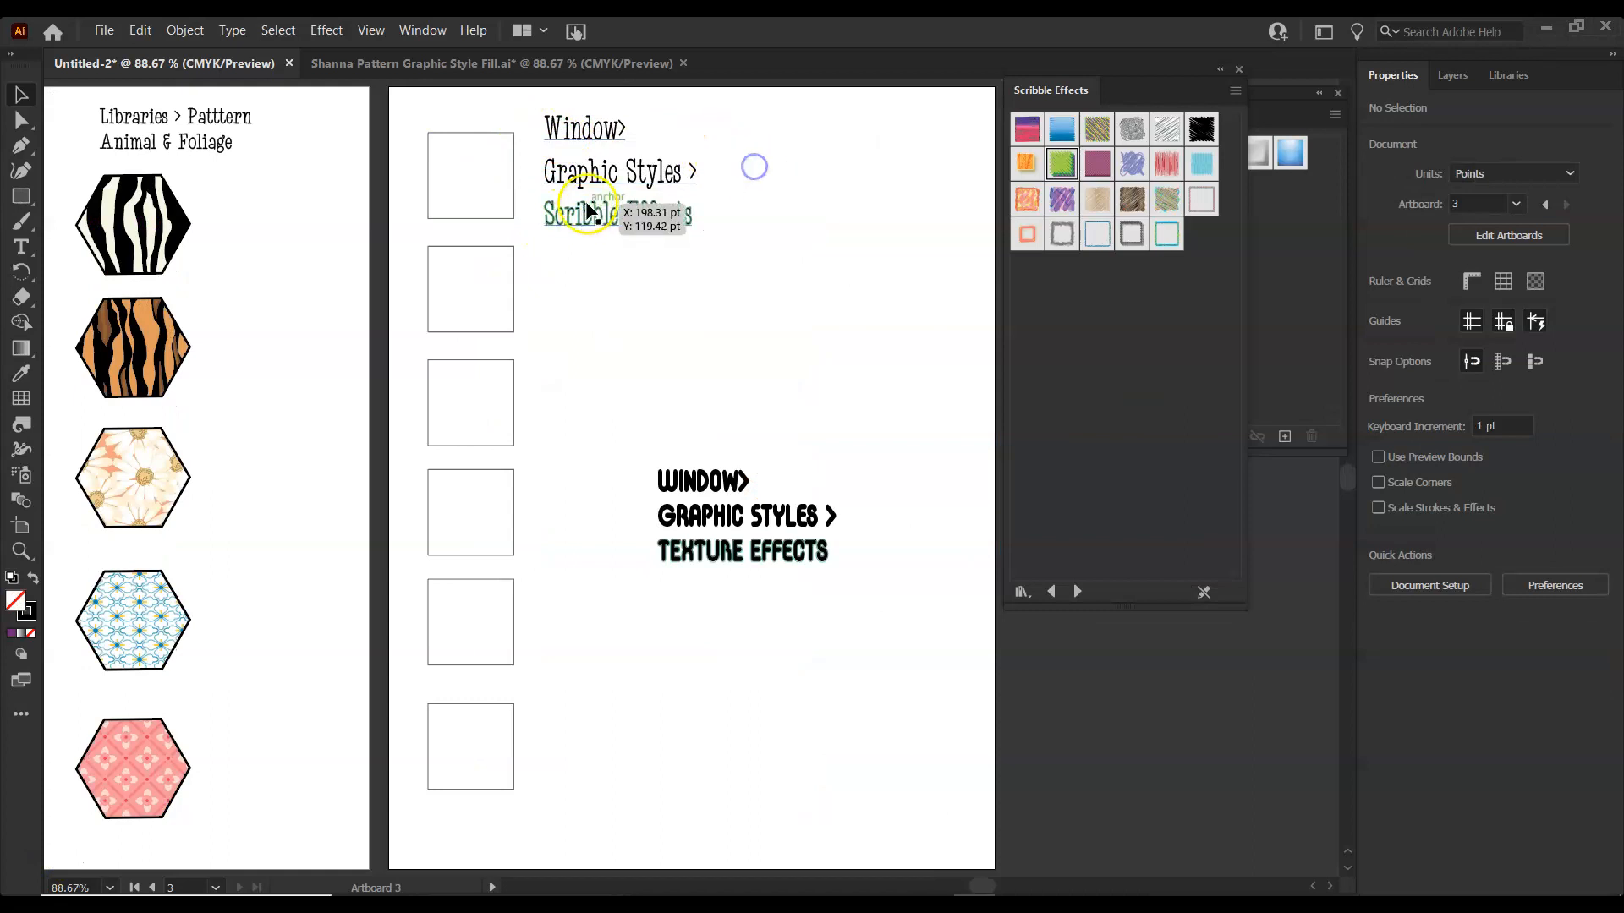
drag(566, 139, 558, 217)
click(459, 183)
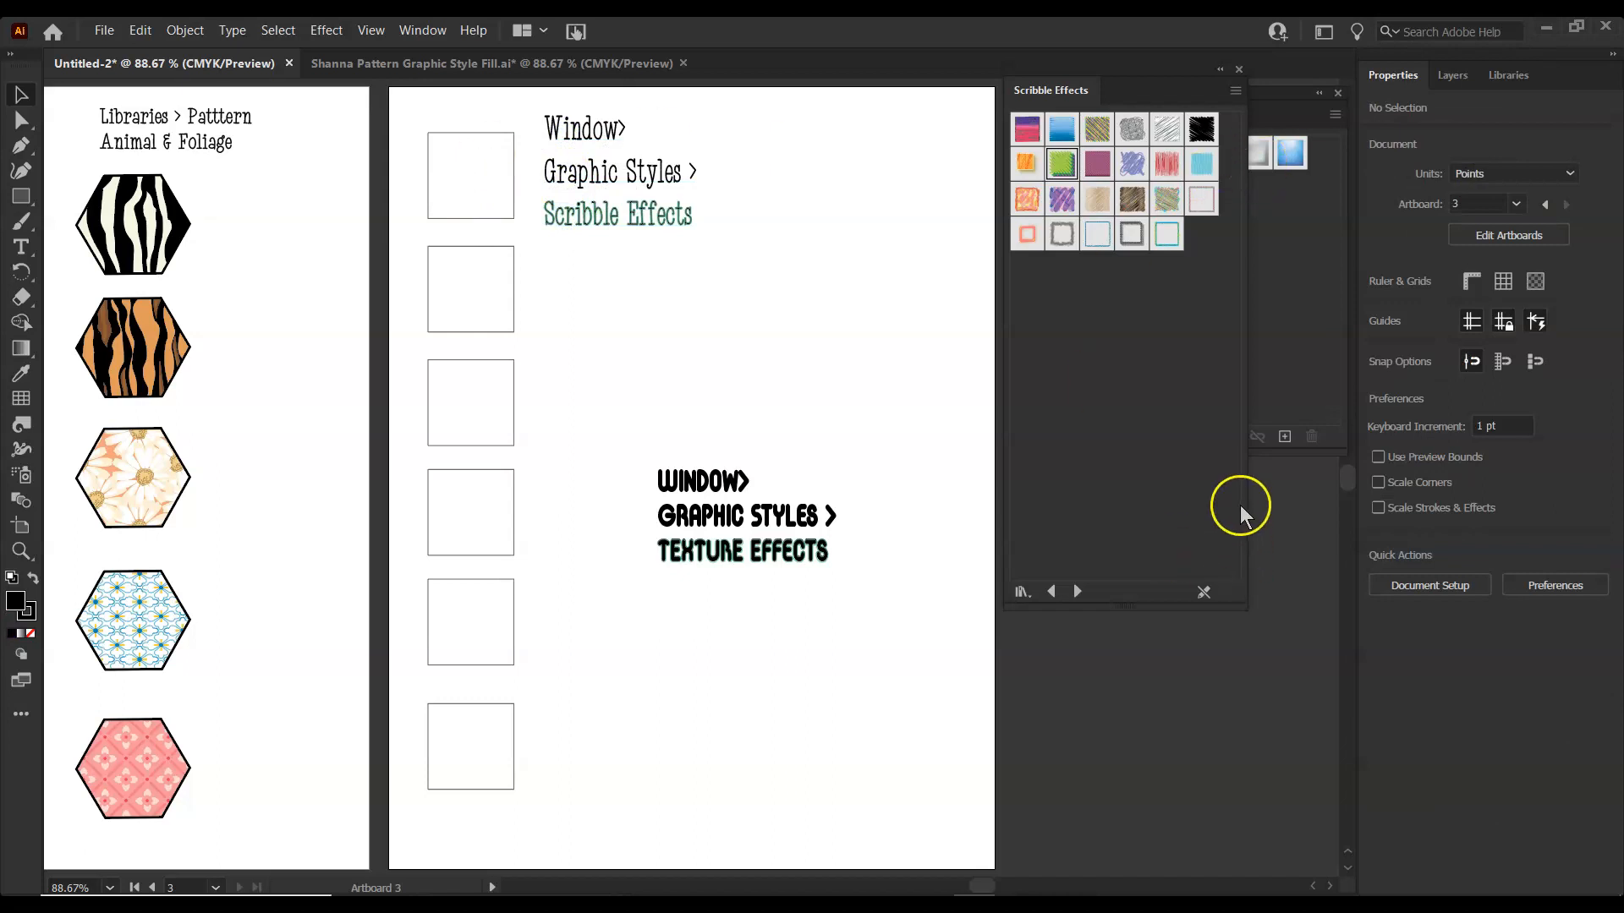
Close the Scribble Effects library and hide the document's graphic styles
click(1238, 69)
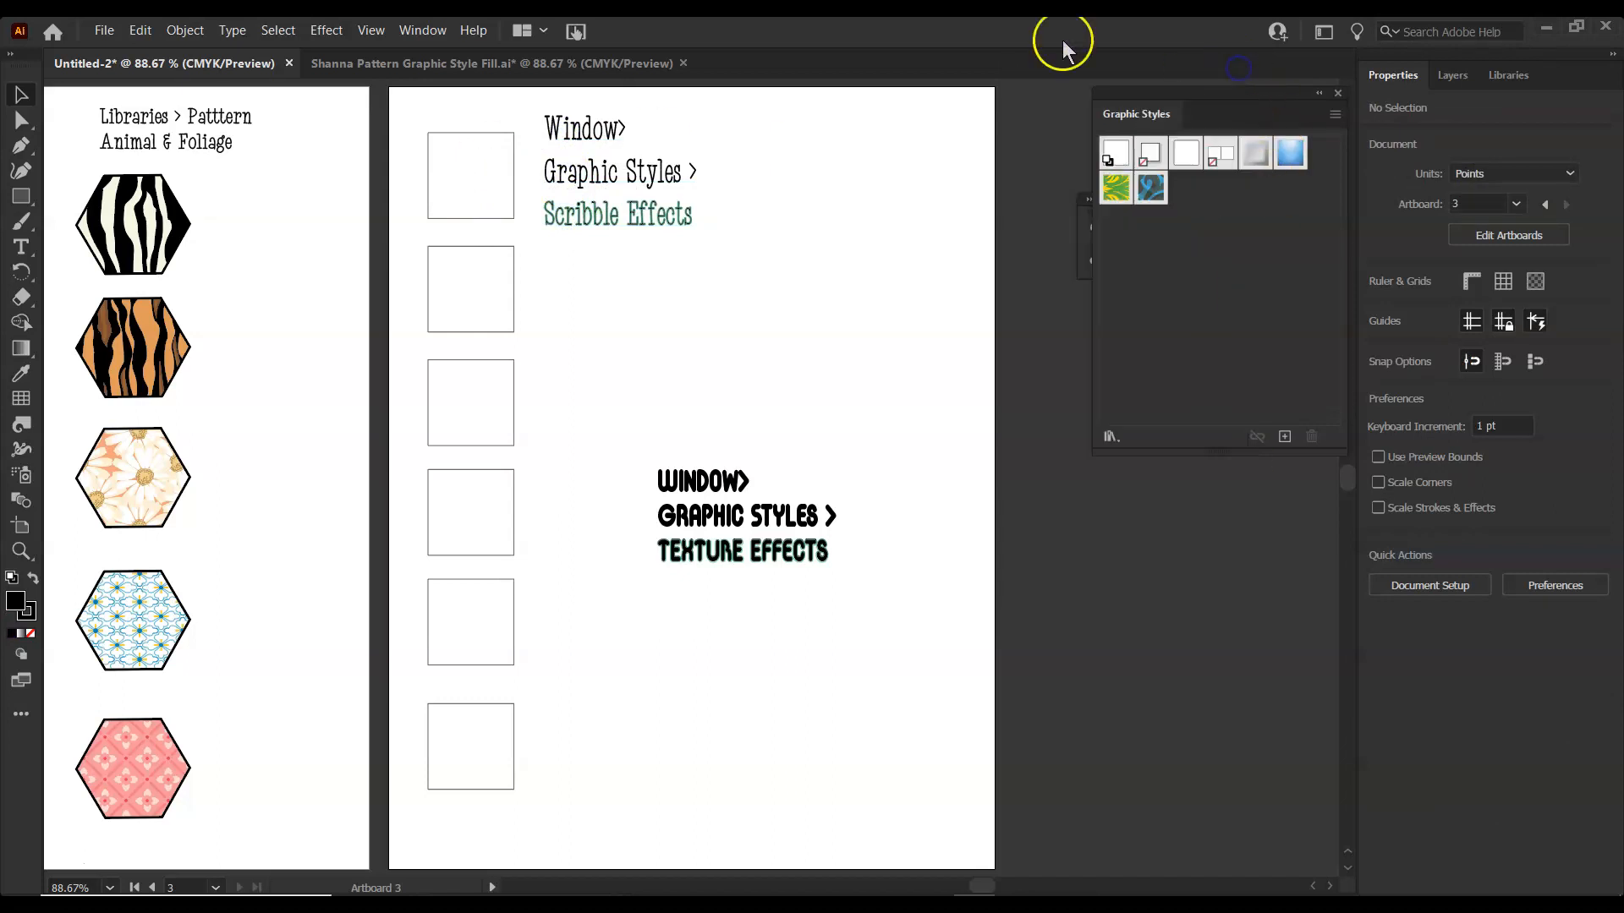
click(423, 31)
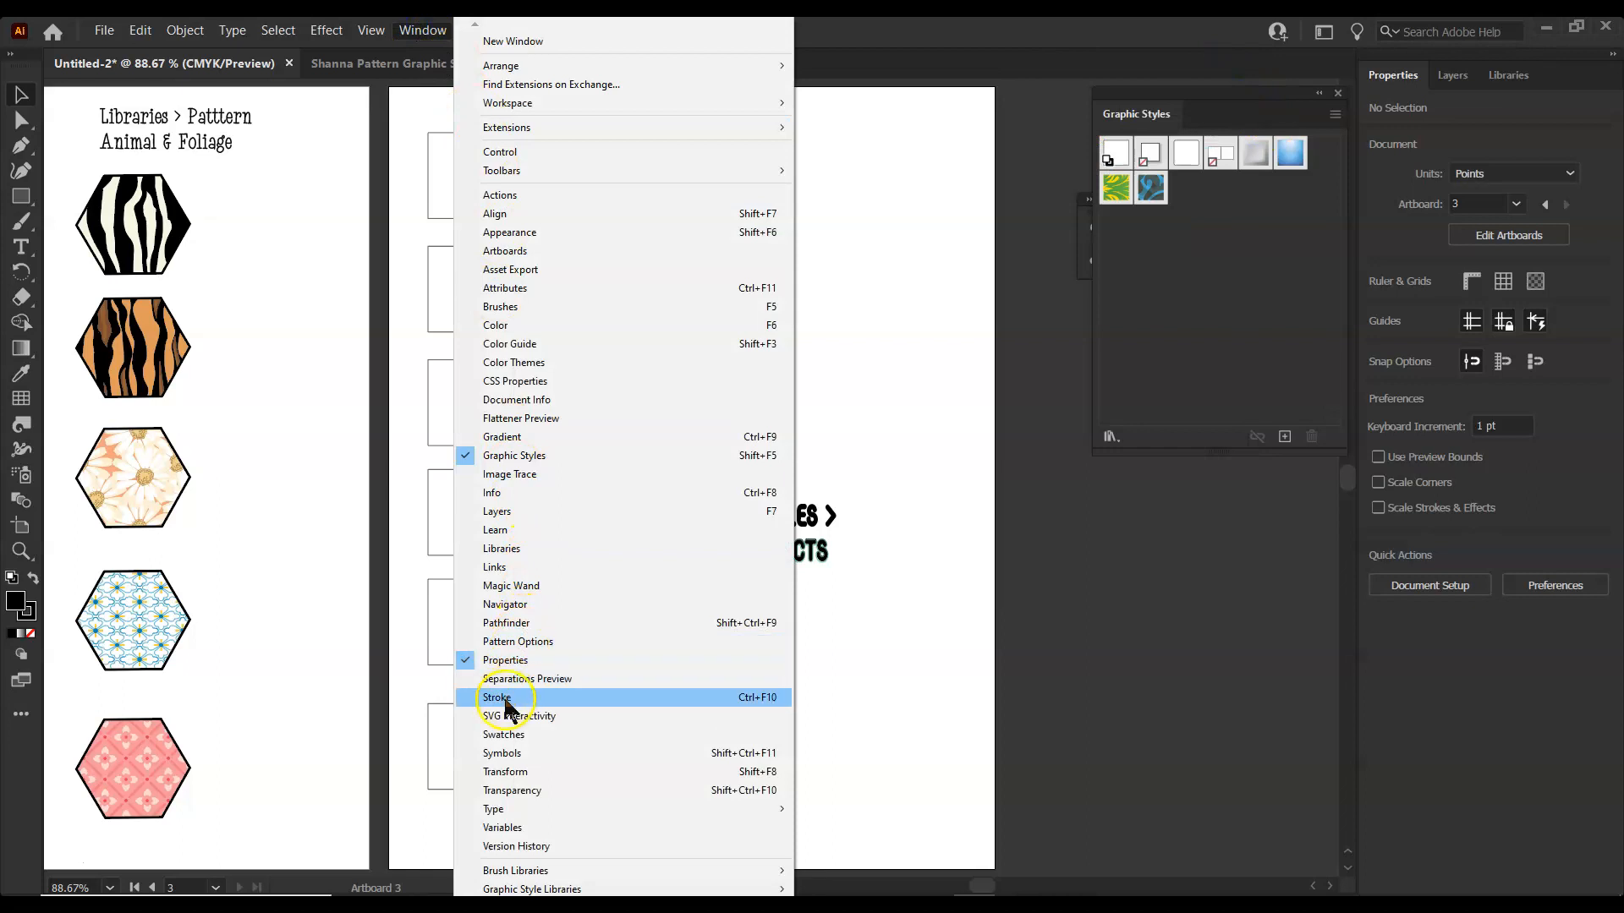
click(518, 456)
Show the document's graphic styles and open the Scribble Effects library
click(426, 34)
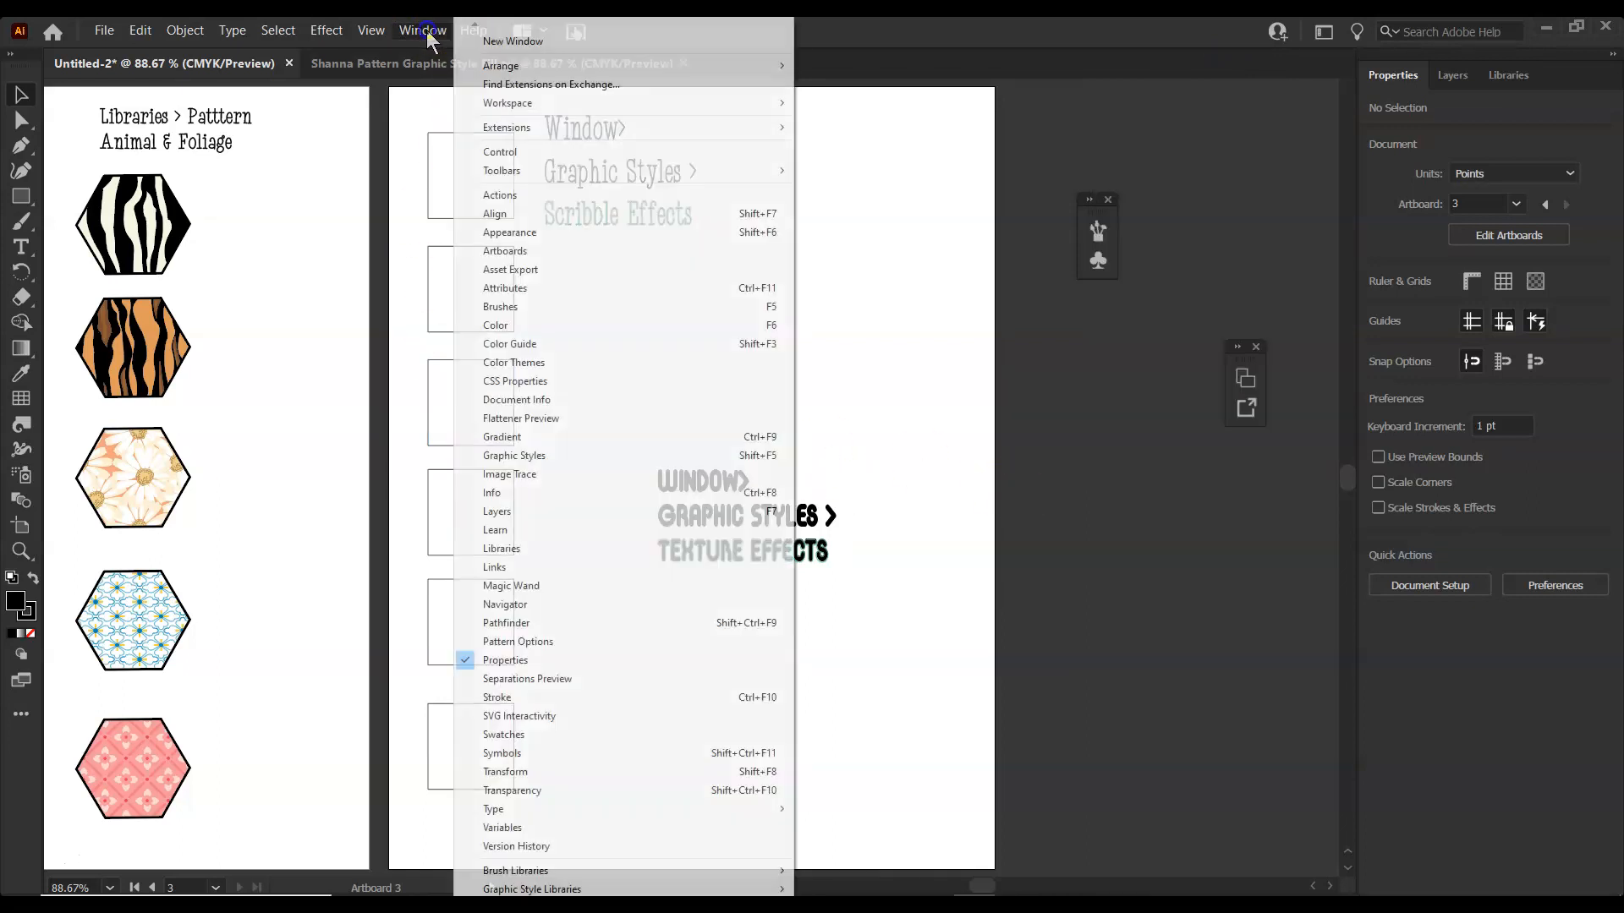
click(493, 457)
click(1113, 435)
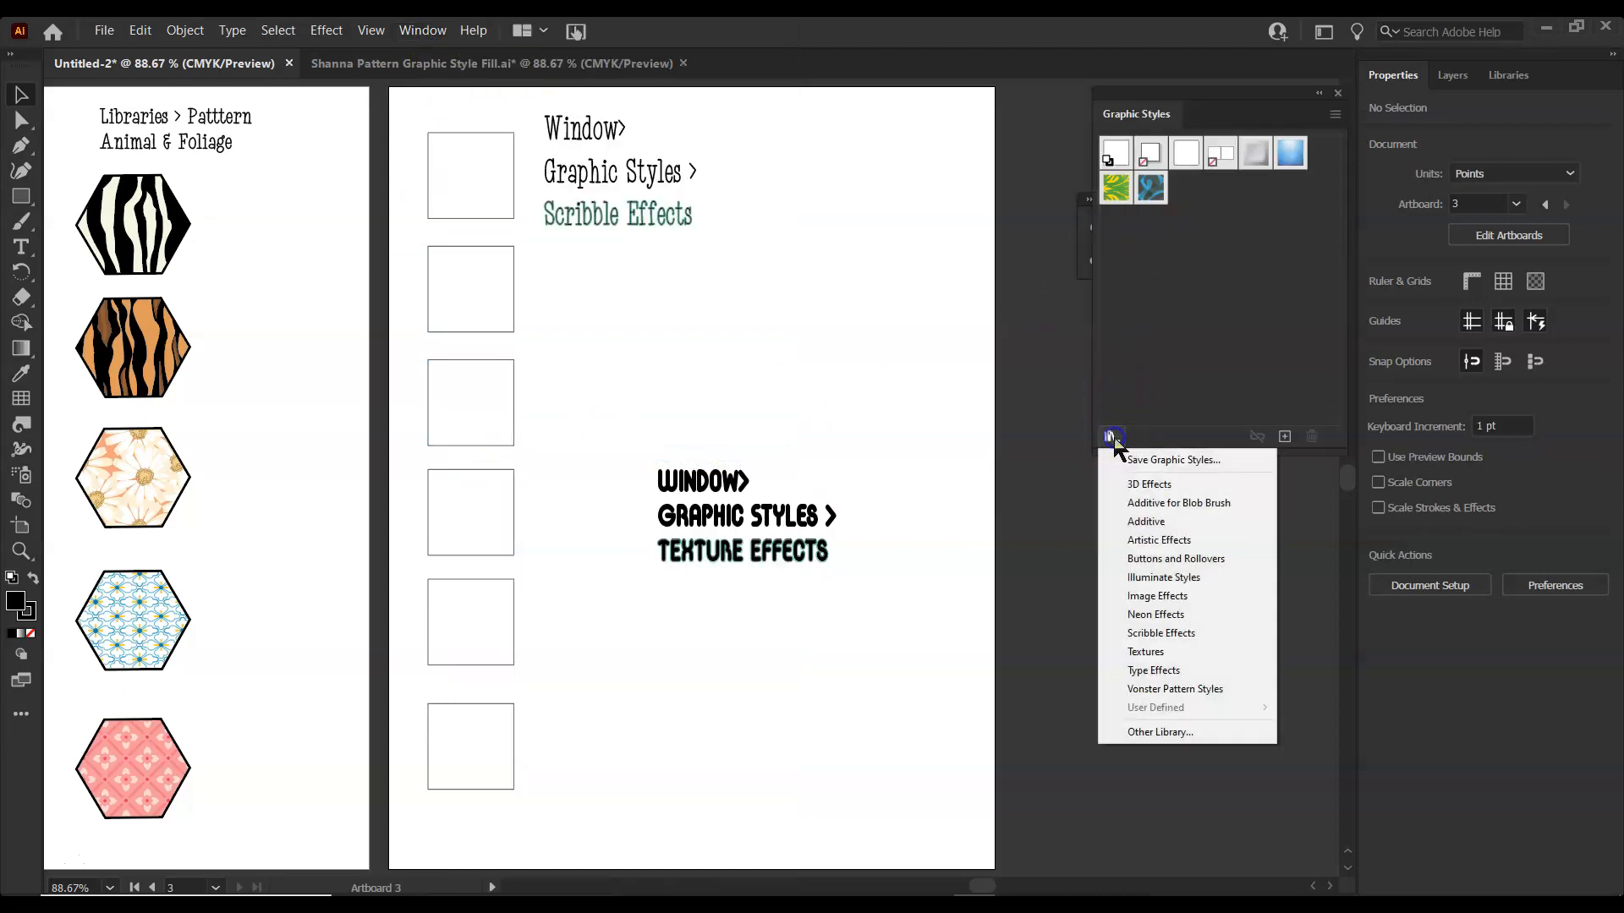
click(1139, 636)
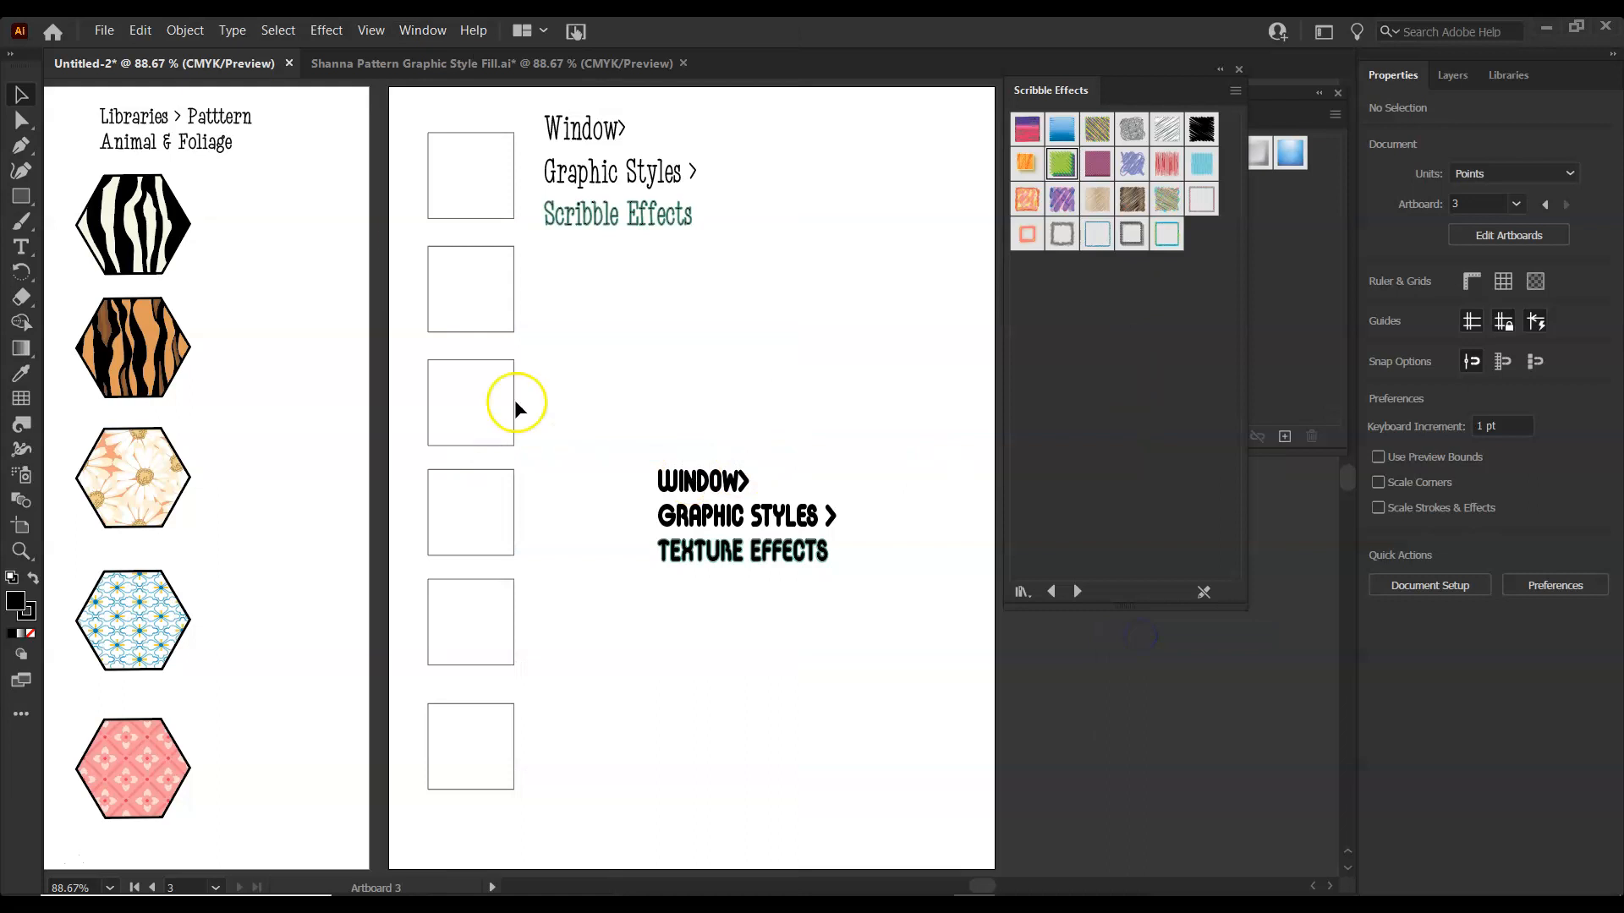
Apply the purple crosshatch scribble style to the first square and the orange scribble with shadow to the second
click(478, 218)
click(23, 95)
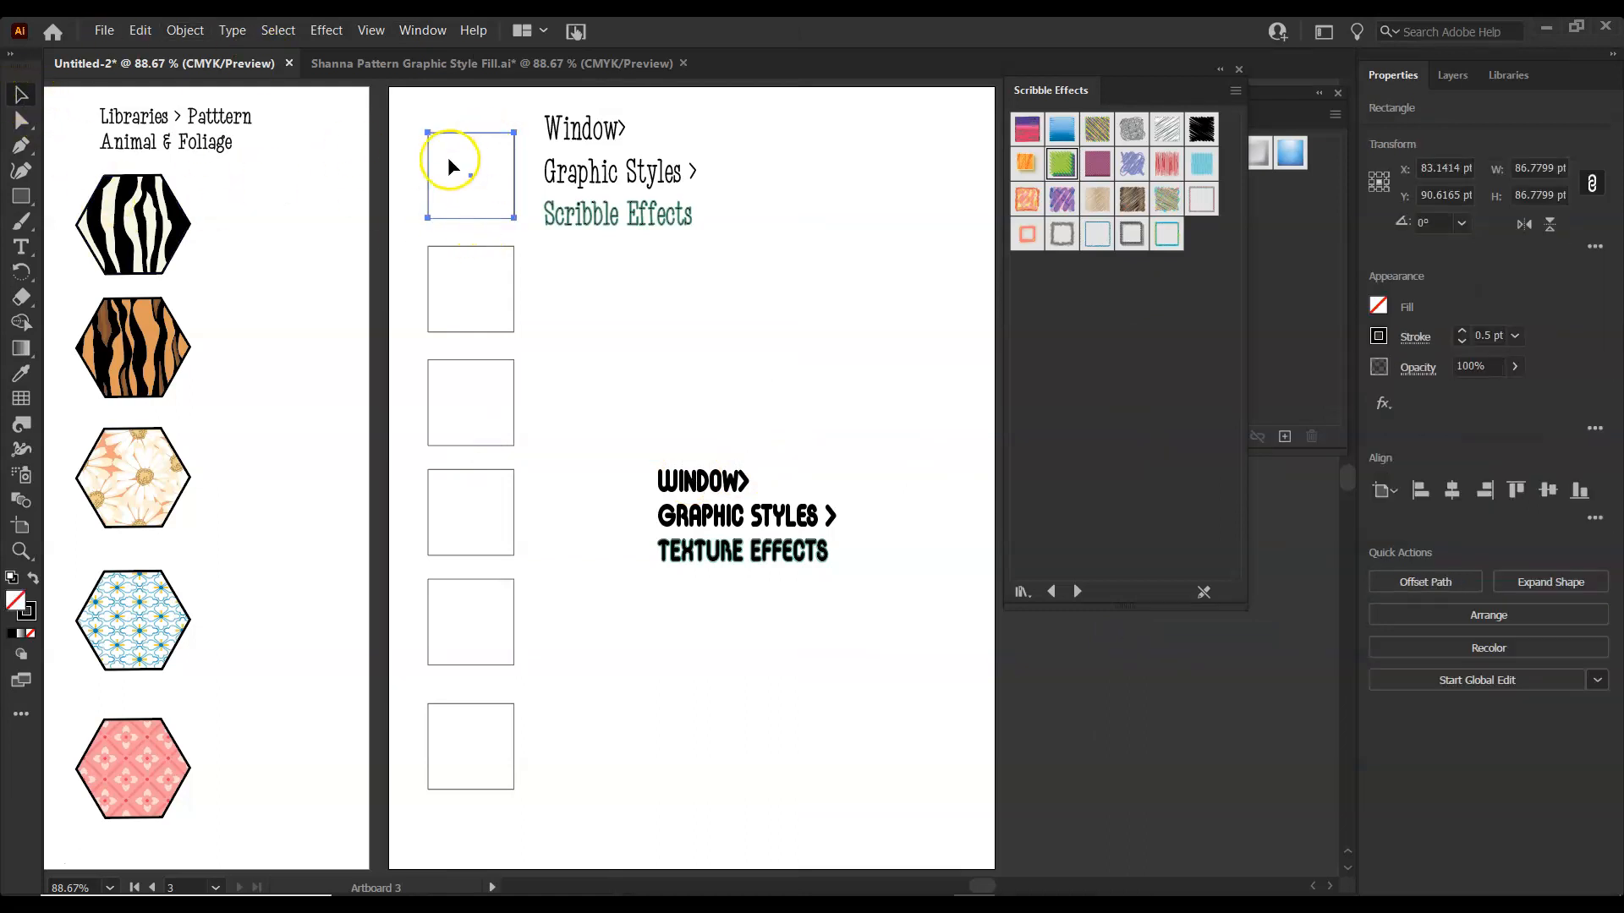
click(1064, 200)
click(477, 284)
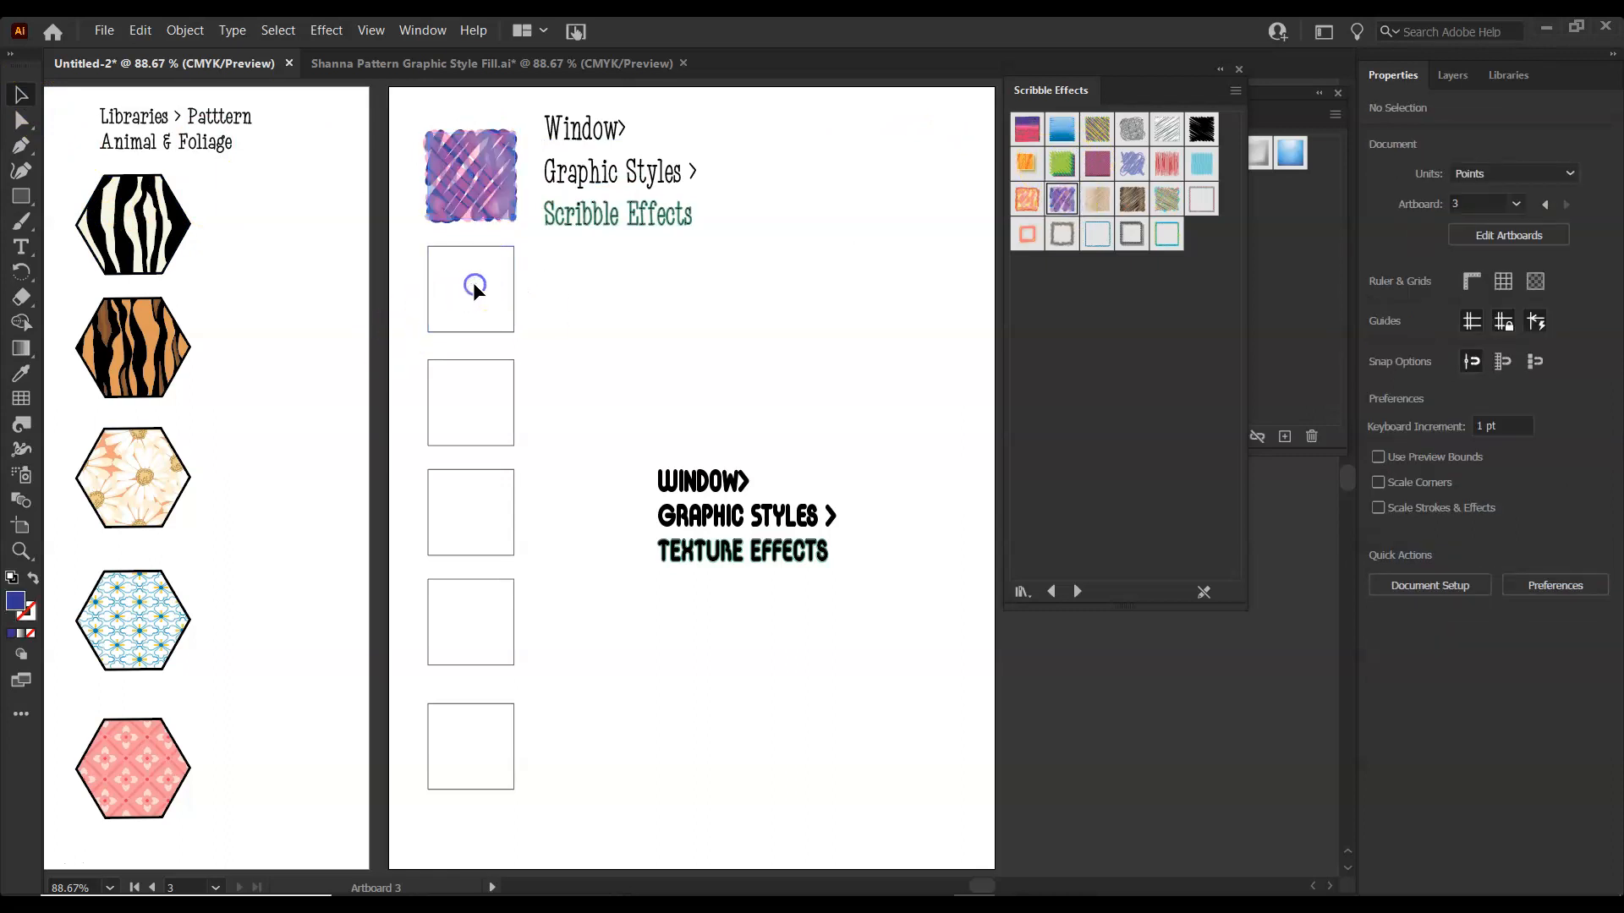
click(470, 290)
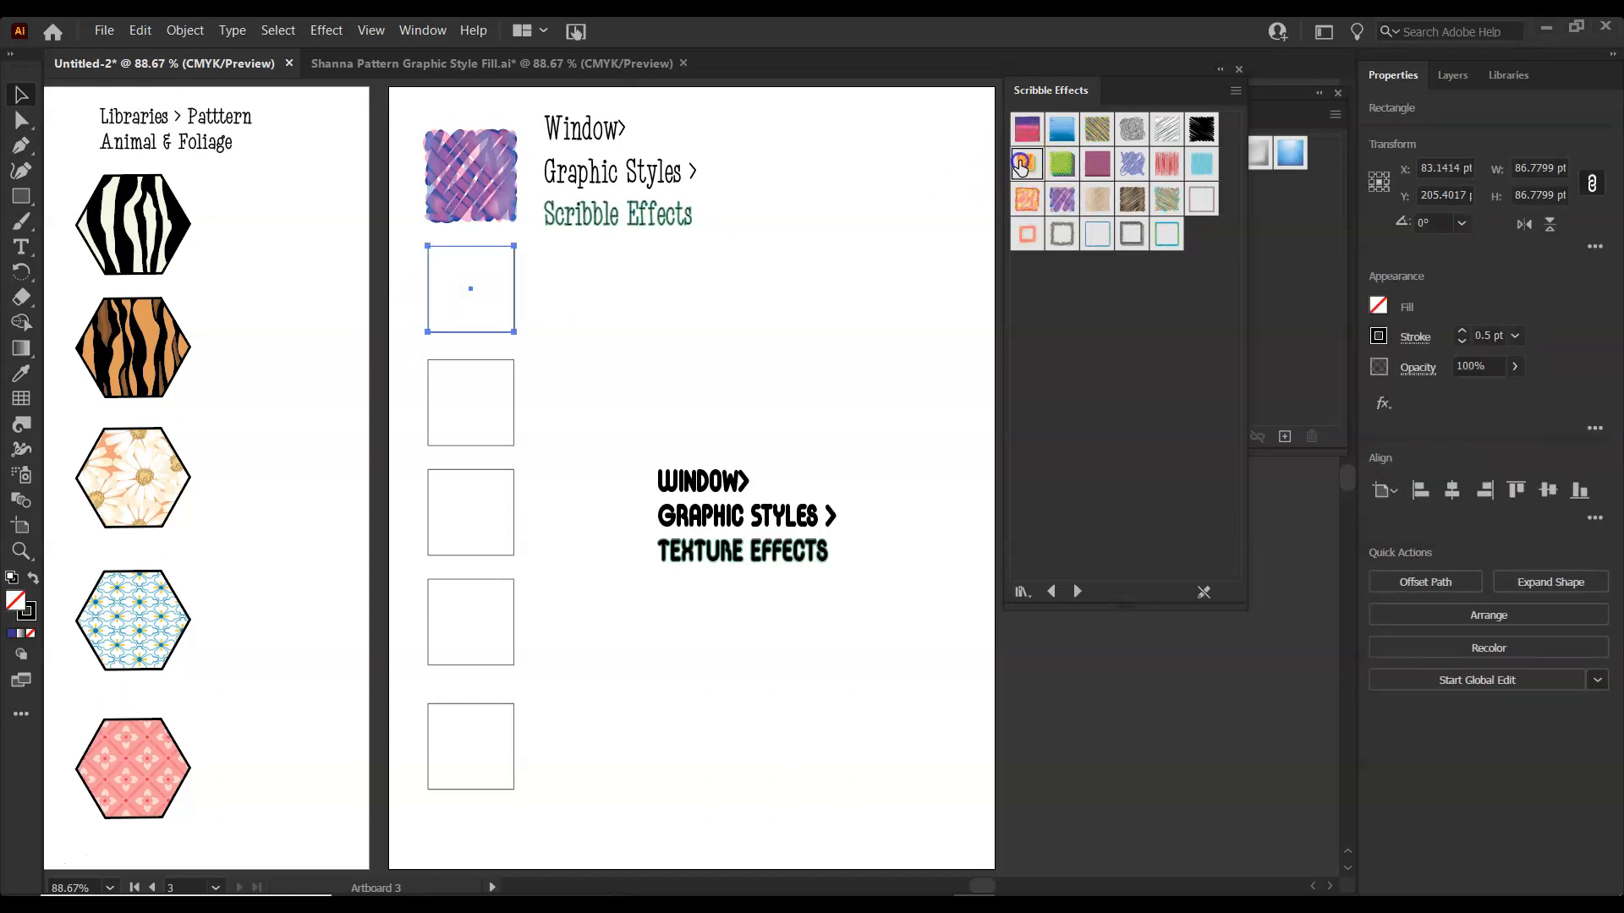
click(1027, 163)
Apply the red vertical scribble style to the third square and the pale multicolour crosshatch to the fourth
click(464, 408)
click(470, 402)
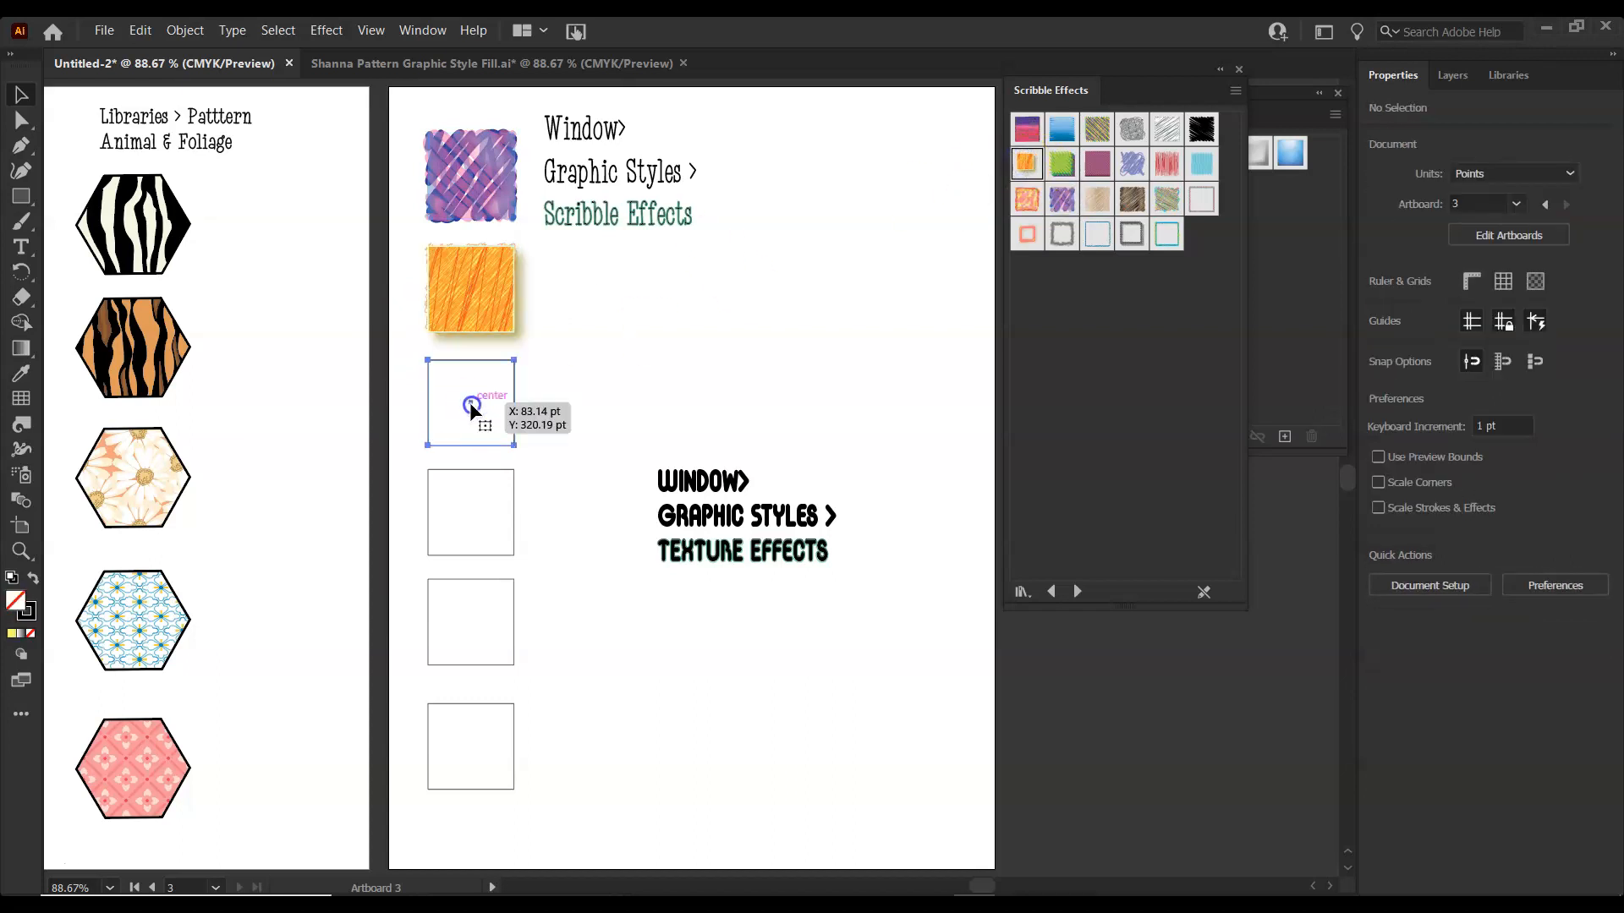
click(1167, 164)
click(472, 514)
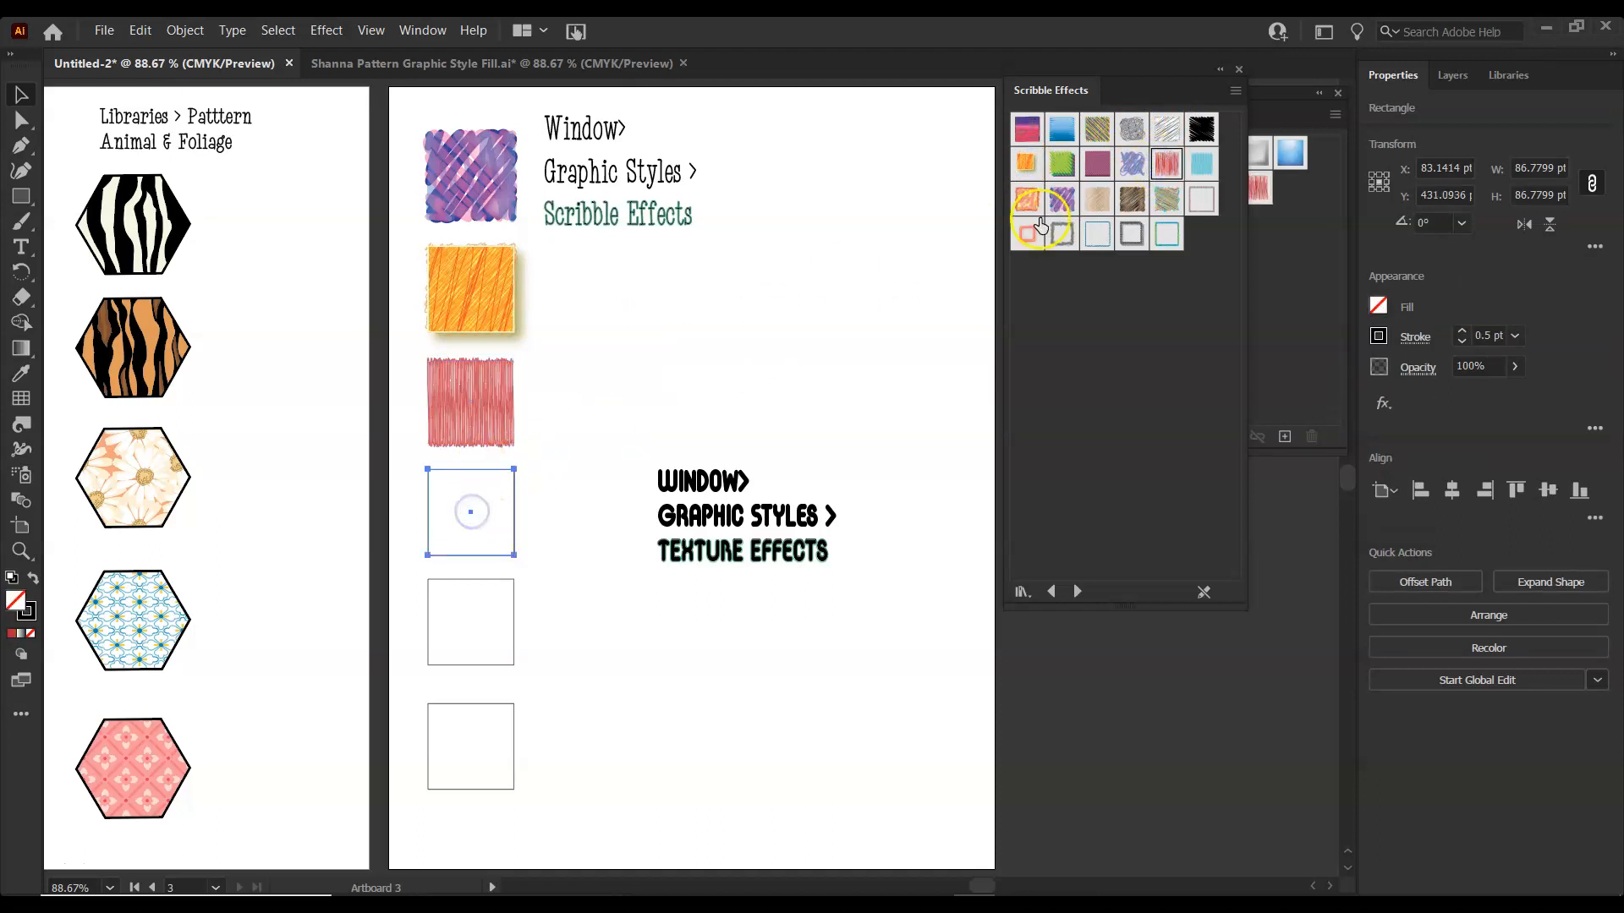
click(1167, 200)
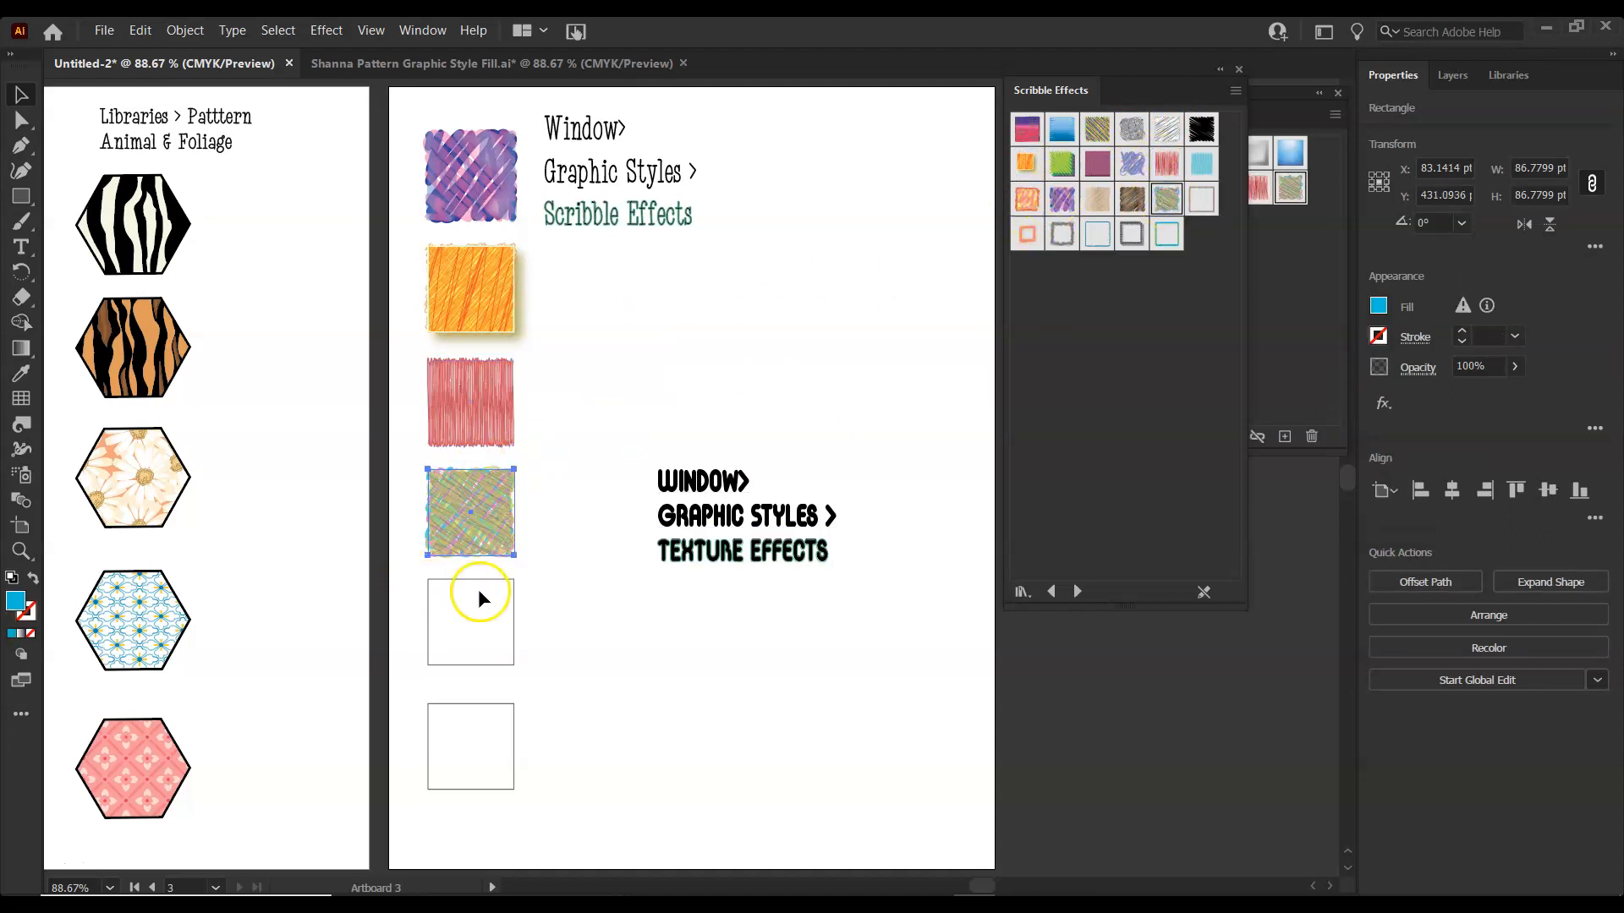
Apply the dark multicolour diagonal scribble style to the fifth square and the orange-and-yellow outlined scribble to the sixth
click(472, 616)
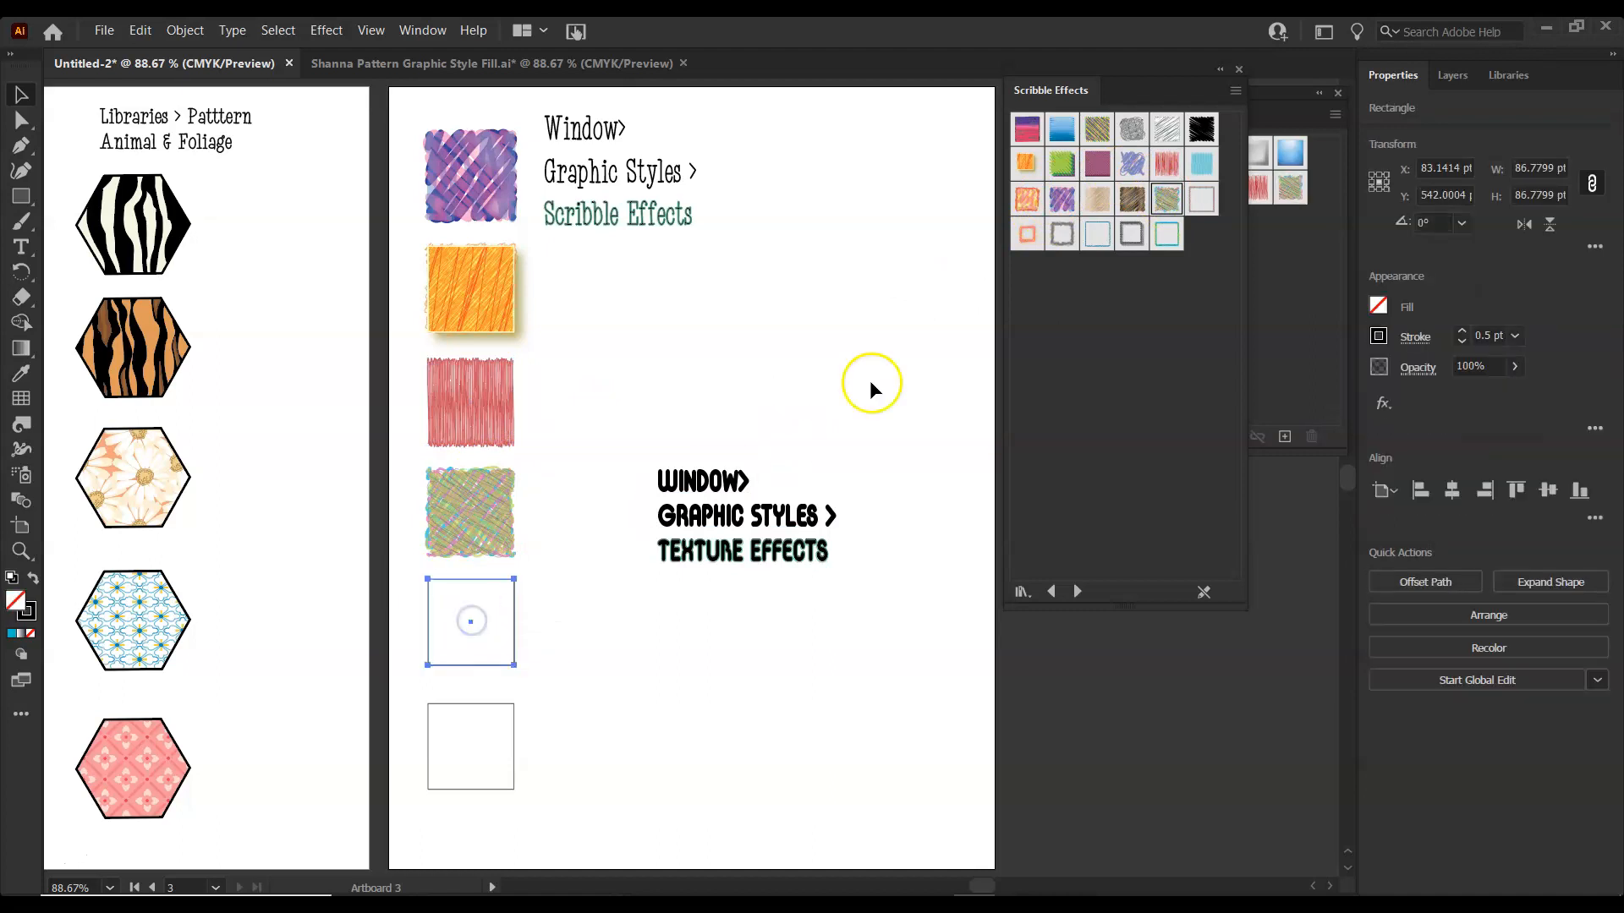
drag(1097, 129, 489, 642)
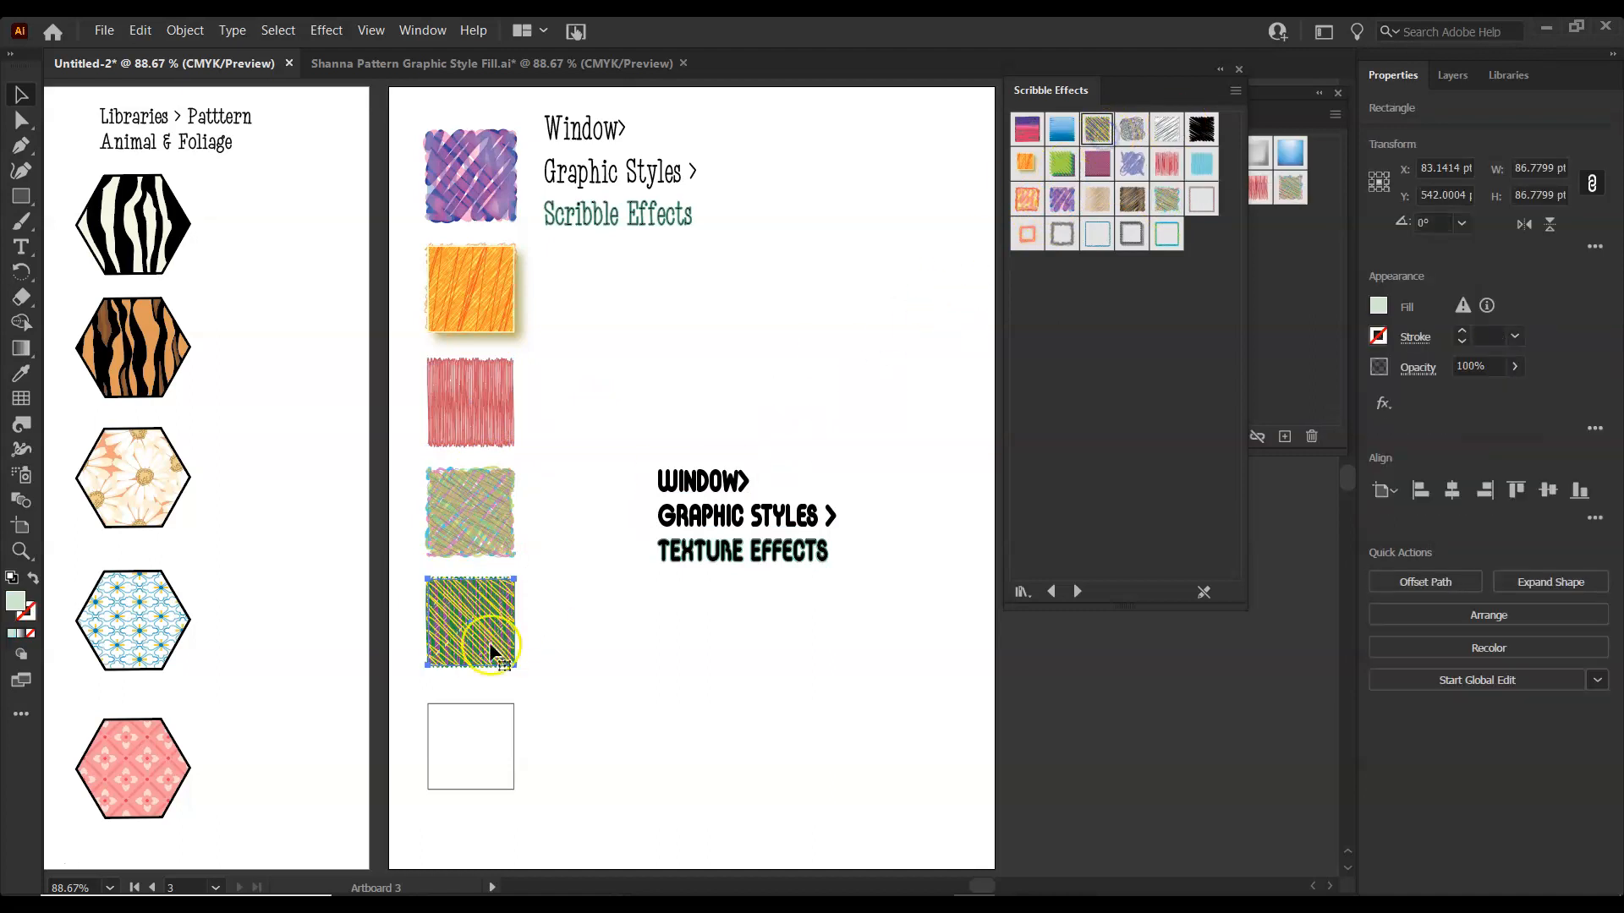
click(469, 749)
click(470, 747)
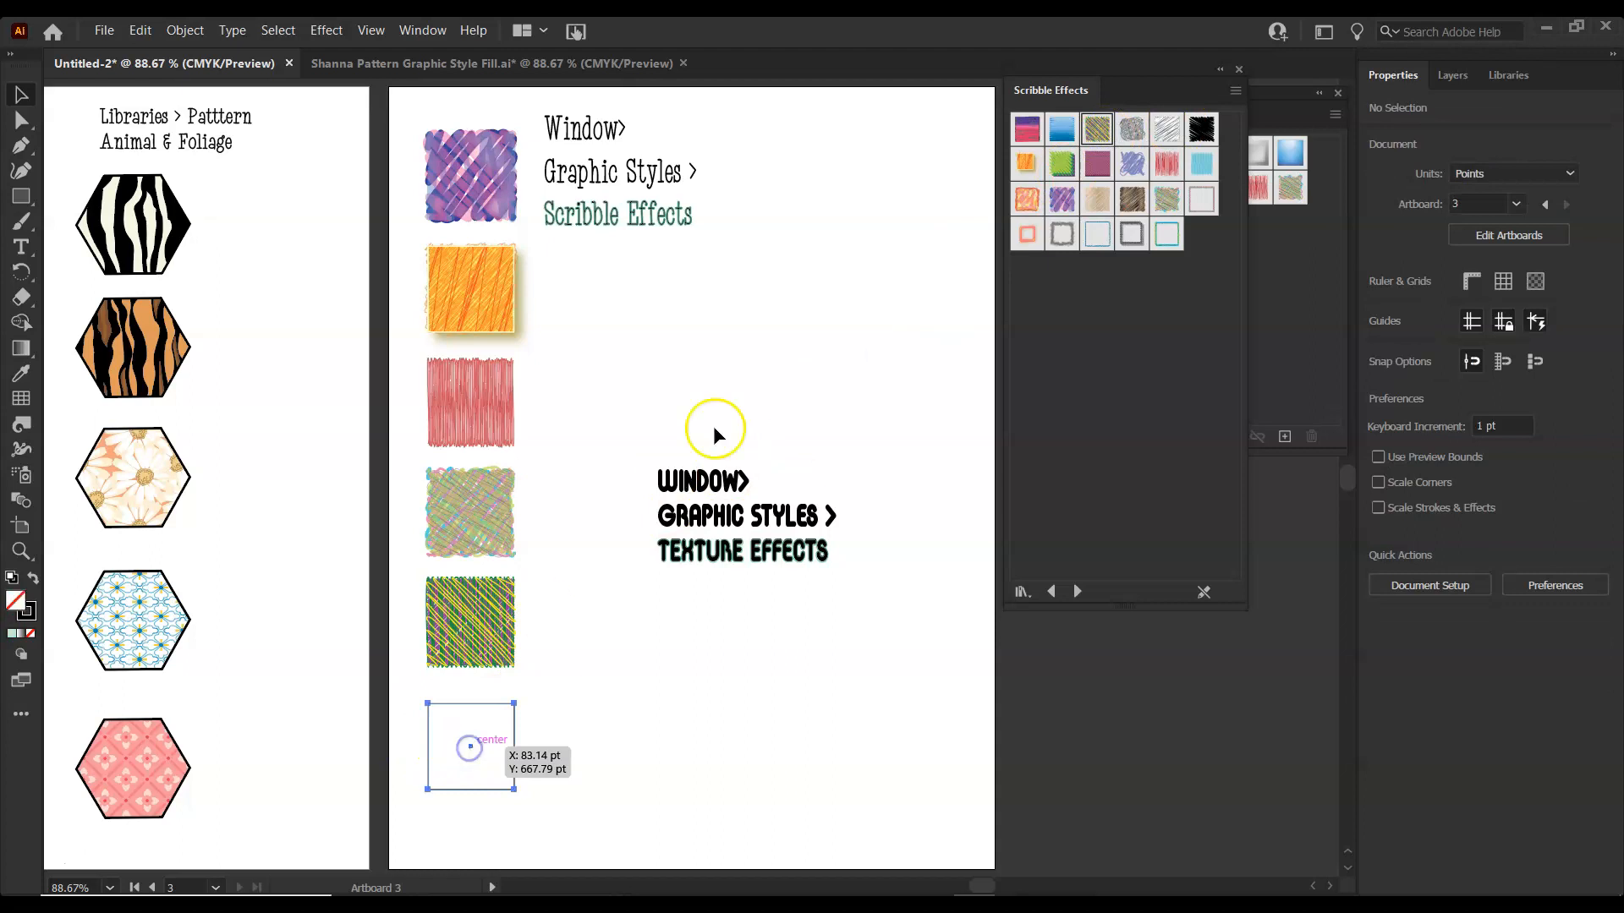
click(1027, 200)
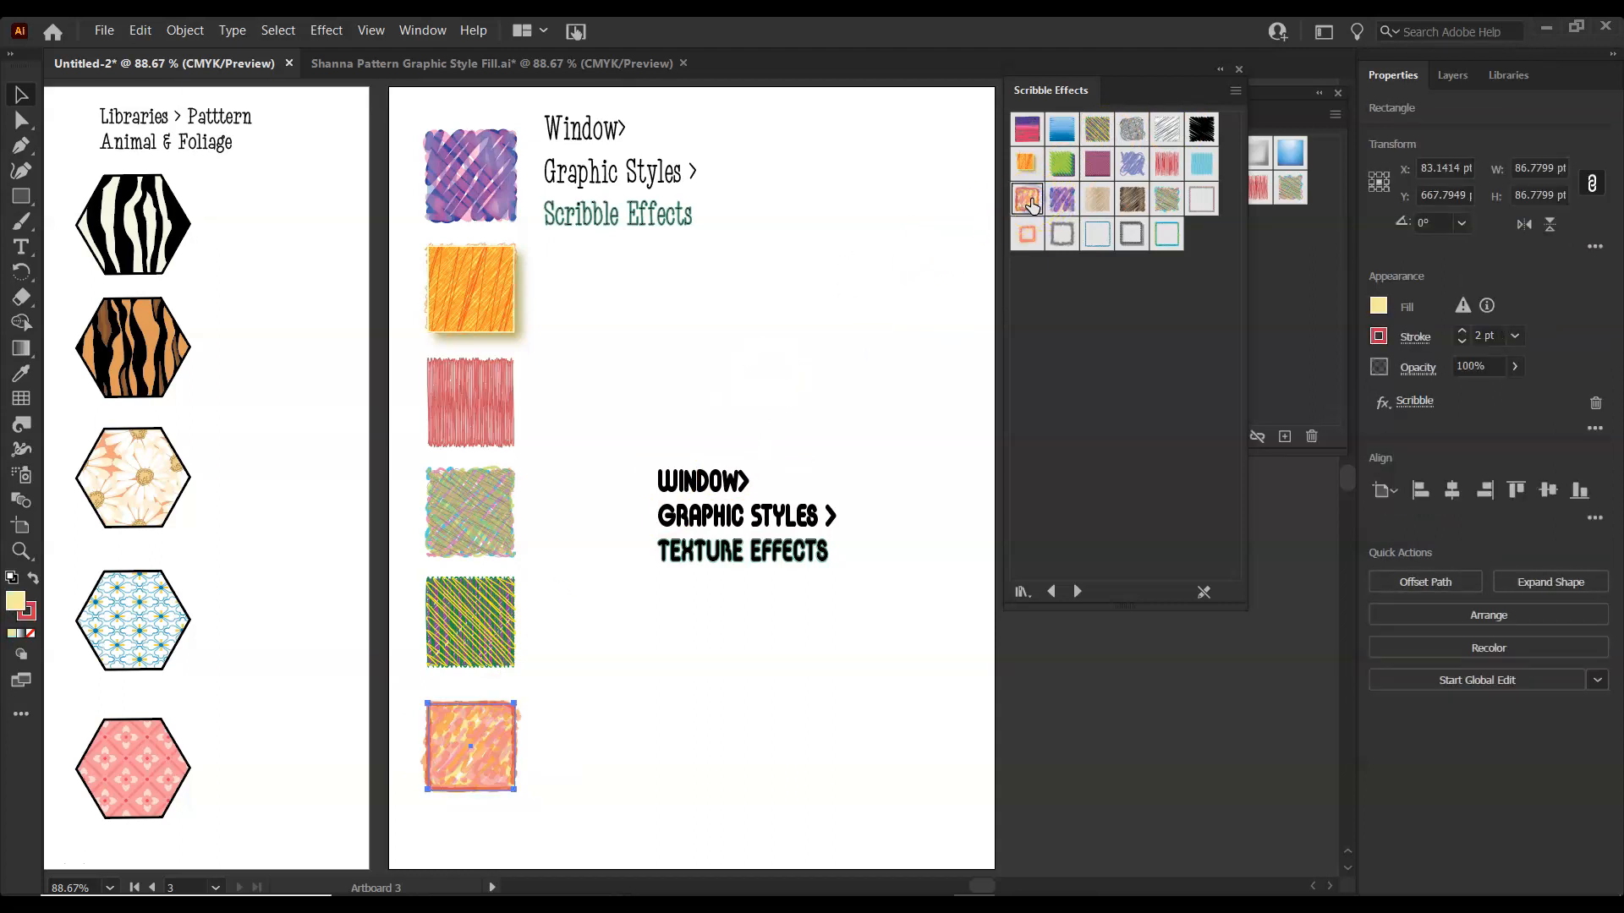
Draw a circle about 84 pt in diameter near the artboard's upper-right corner and set its fill to none
click(17, 203)
click(61, 212)
drag(891, 132, 976, 216)
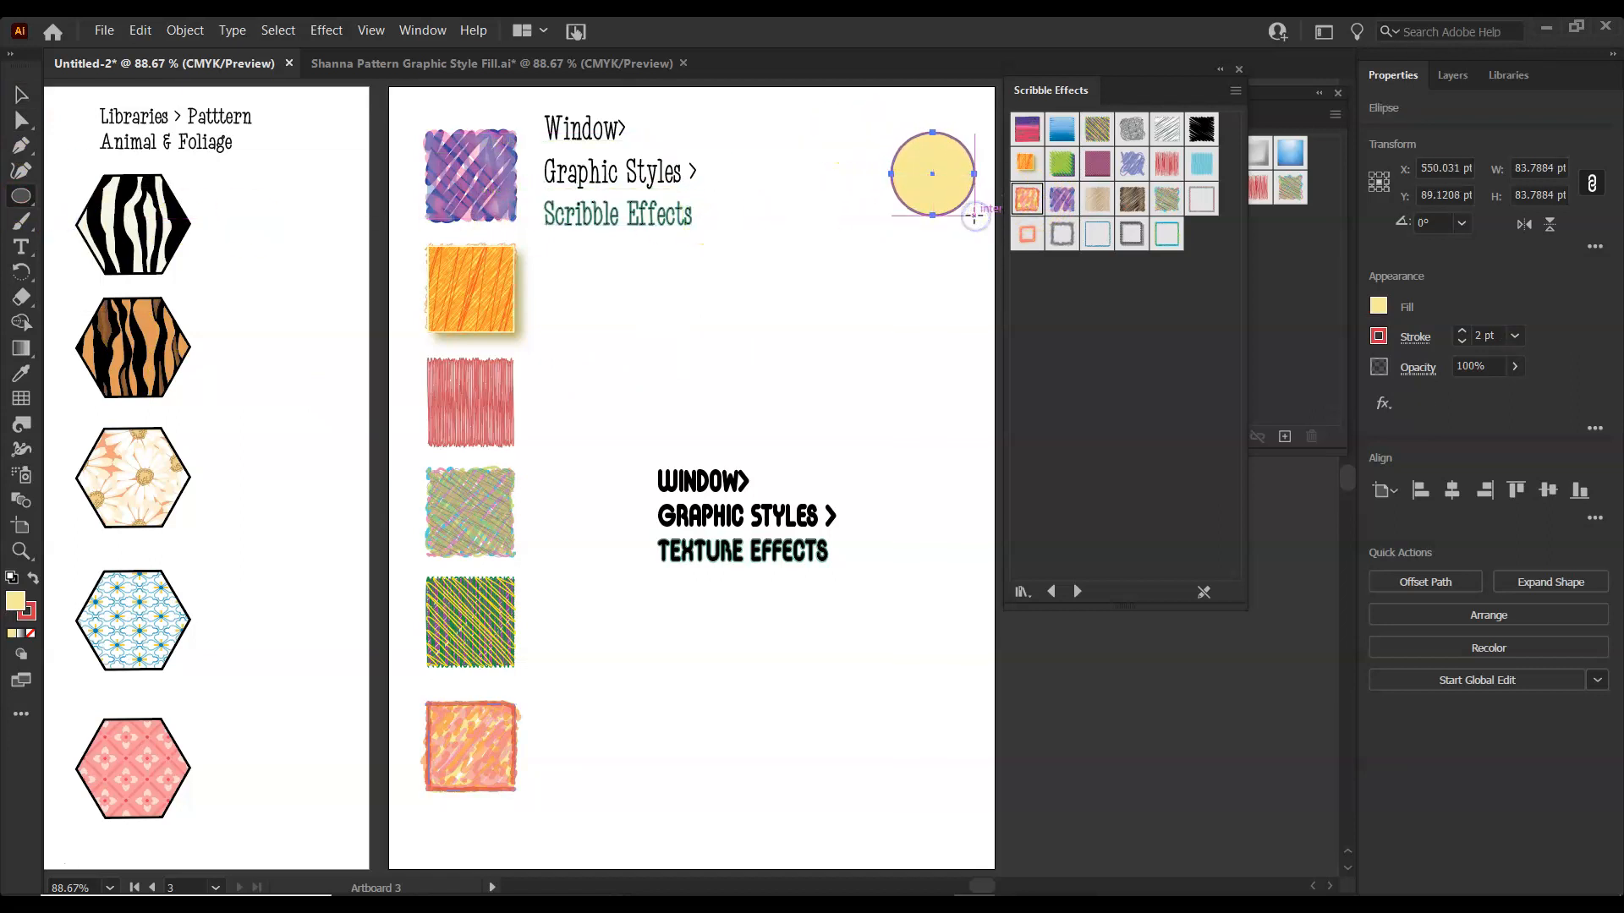
click(1378, 305)
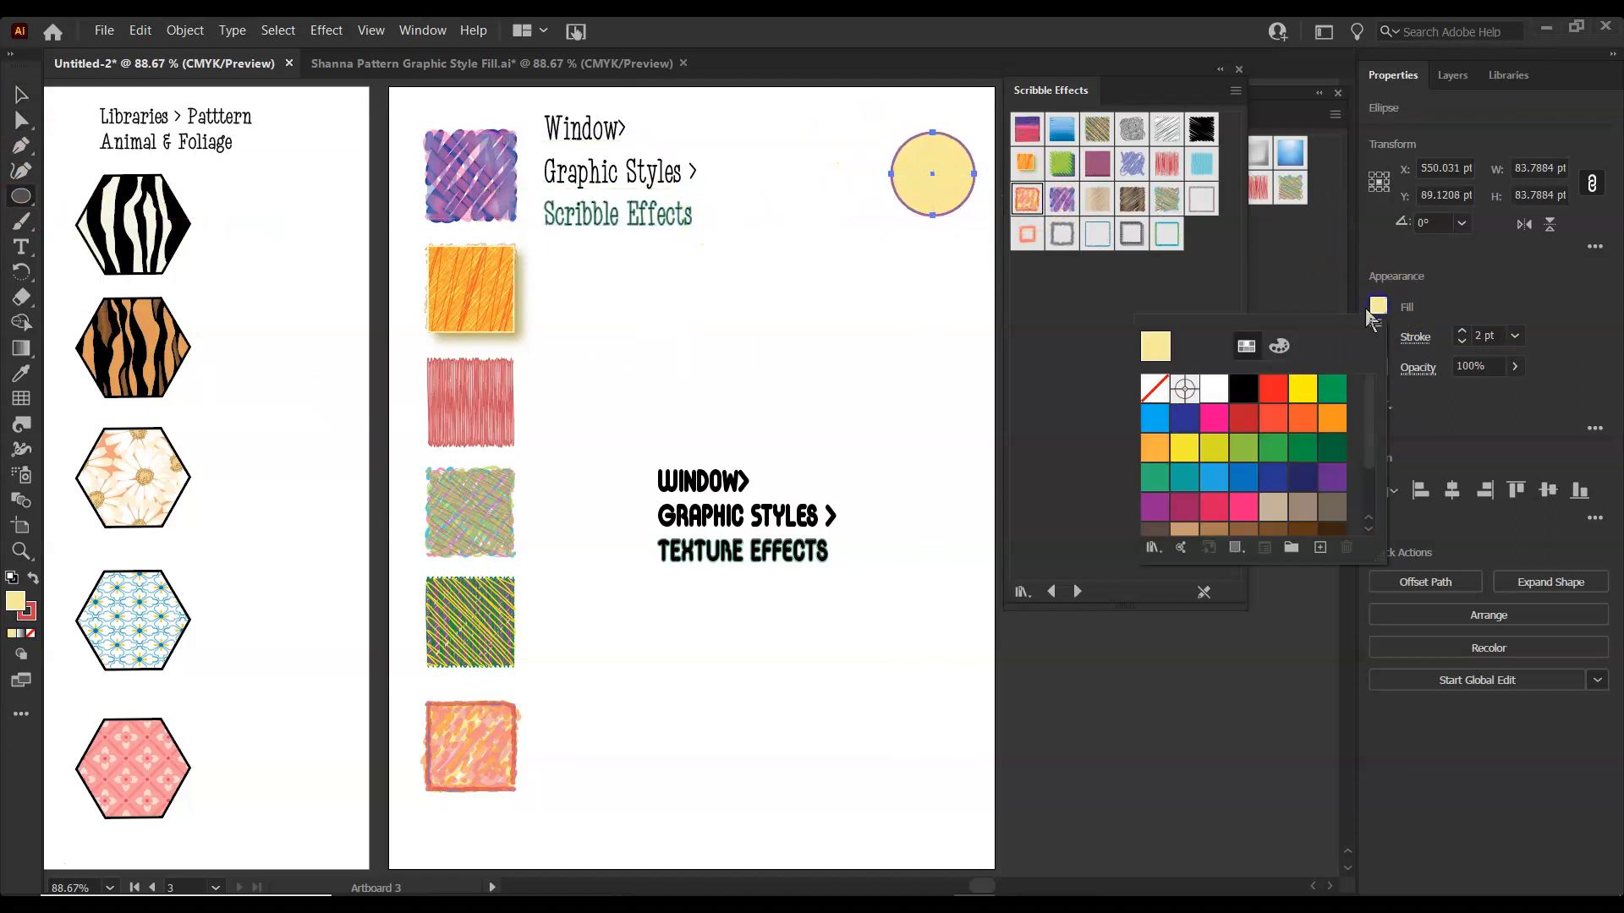
click(1154, 388)
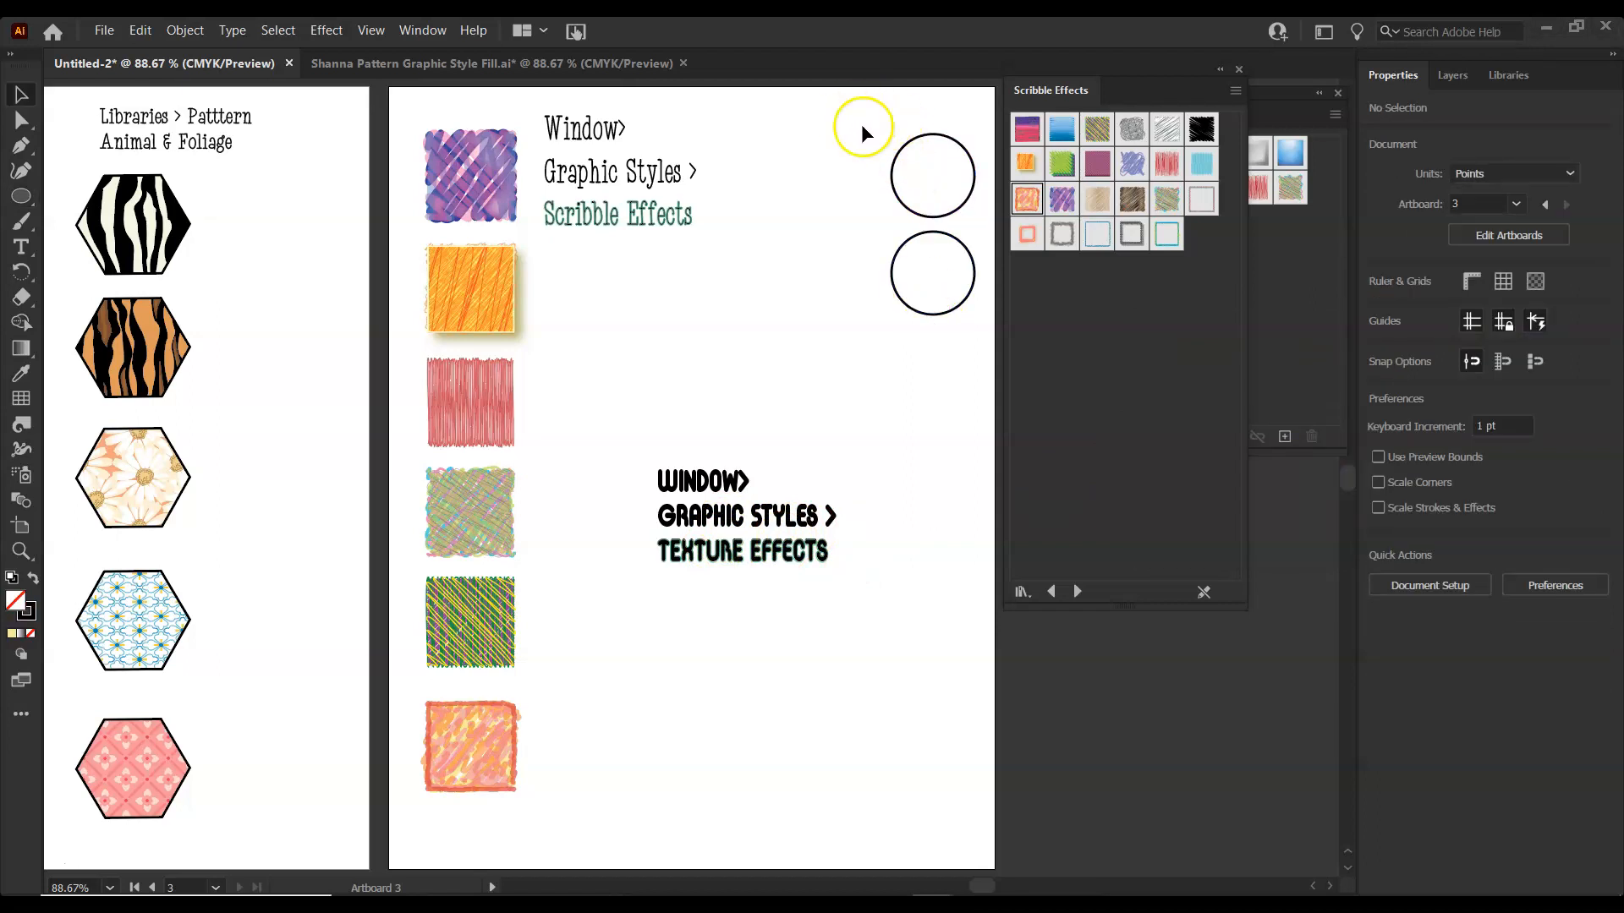
Select the two unfilled circles and place a duplicate pair lower down along the artboard's right side
drag(866, 114, 986, 341)
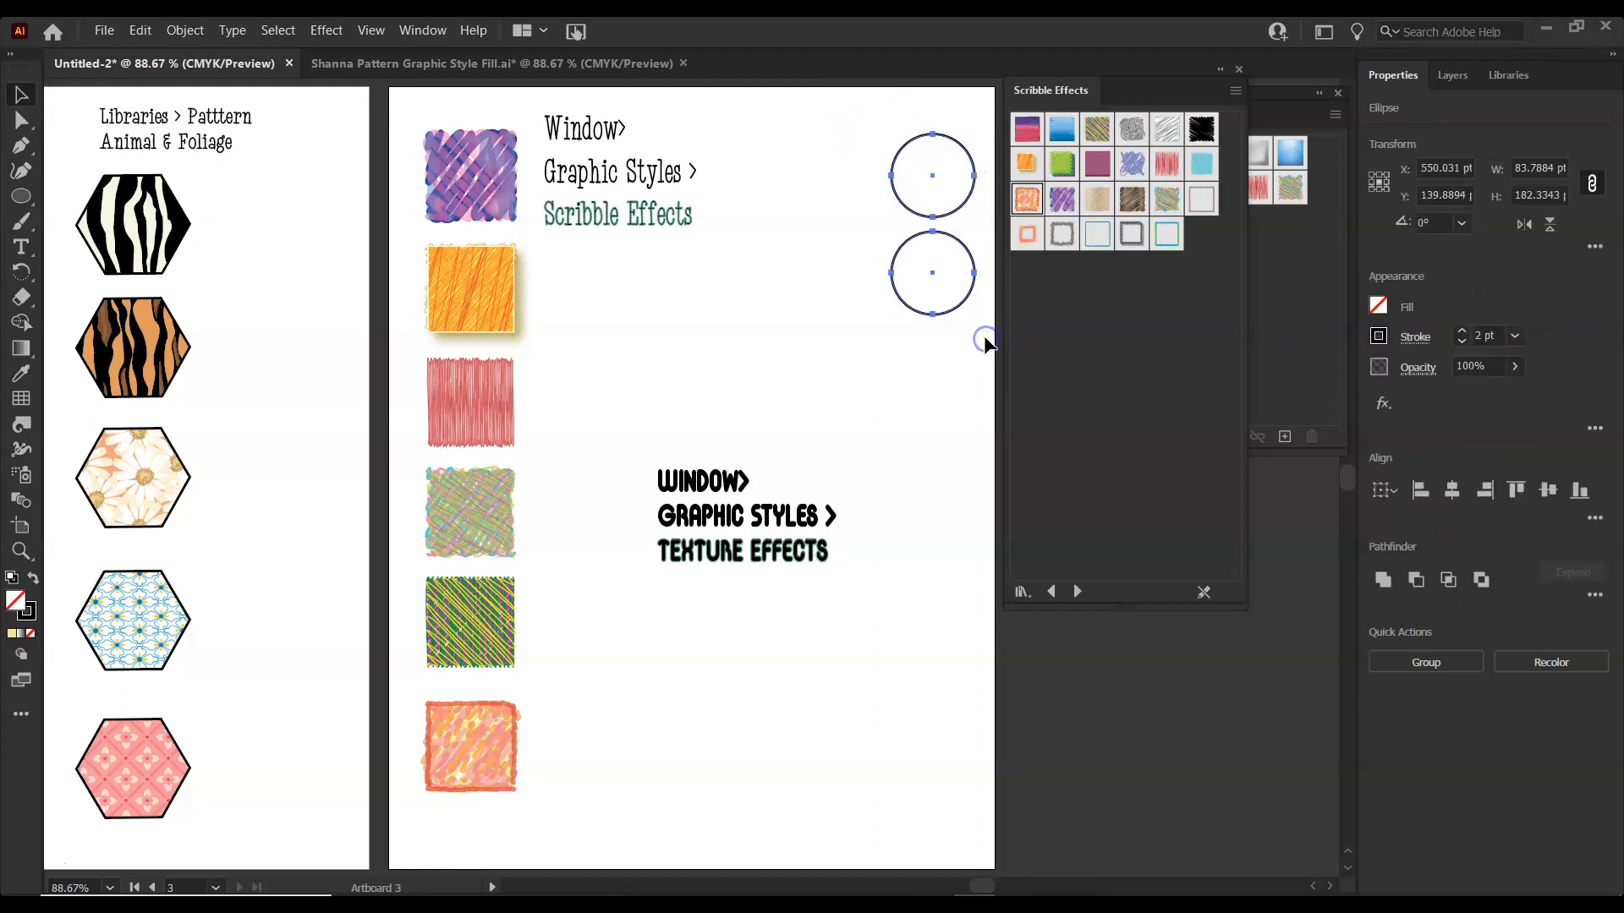
click(930, 276)
drag(956, 181, 956, 180)
drag(930, 372, 930, 372)
drag(875, 128, 987, 404)
drag(927, 284, 927, 674)
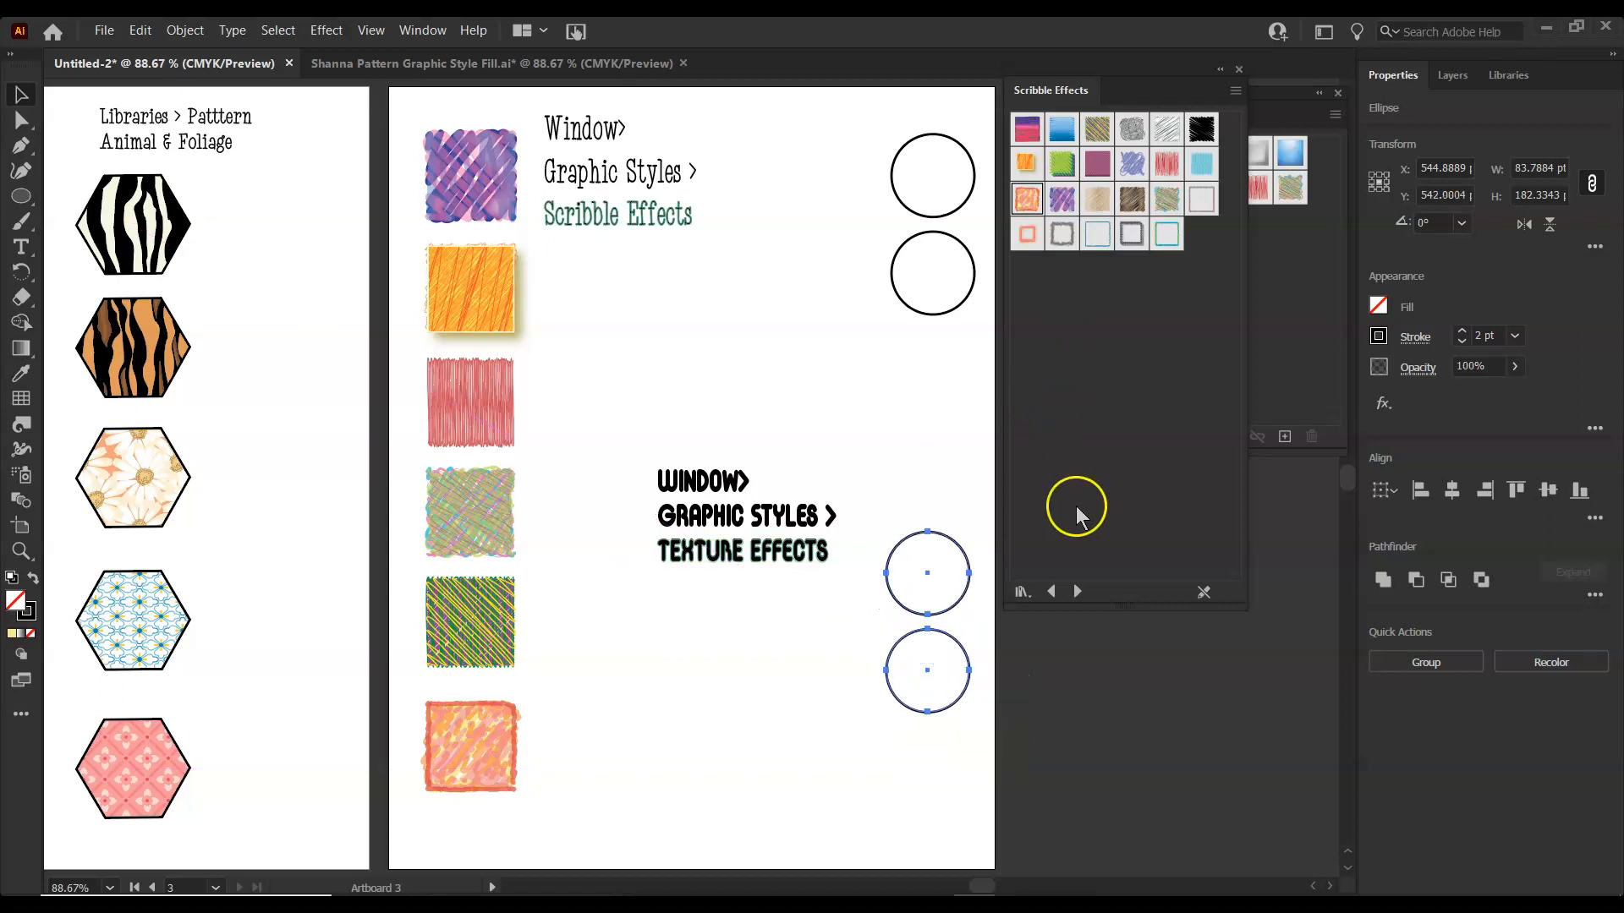
Open the Textures graphic style library and arrange further circle copies into one vertical column of seven
click(1077, 592)
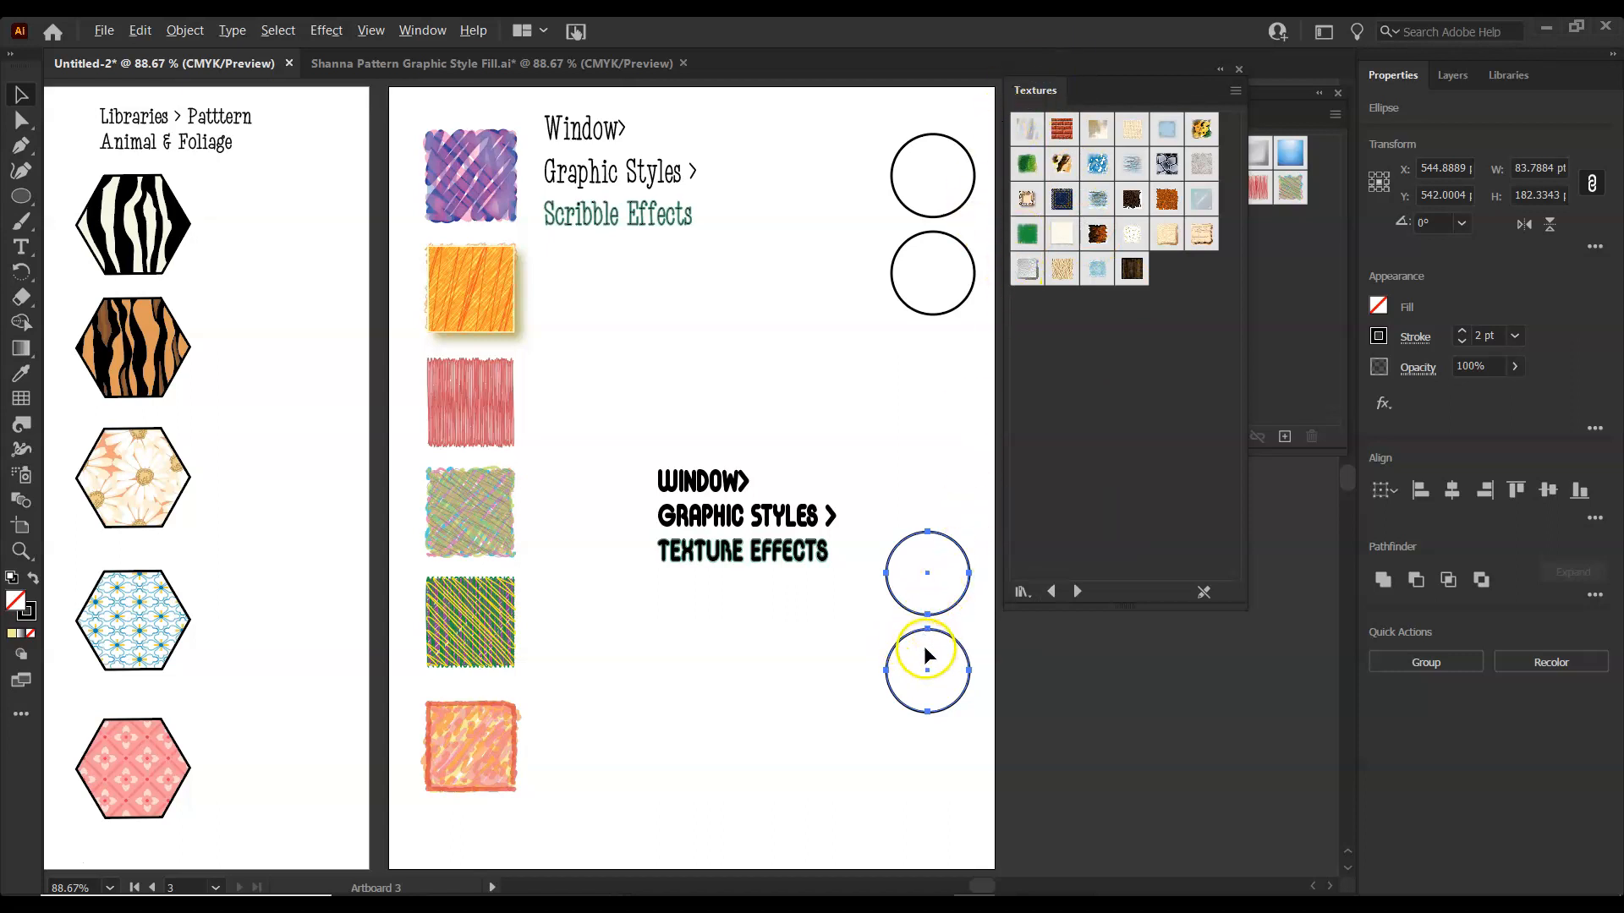
drag(931, 663, 928, 464)
click(921, 413)
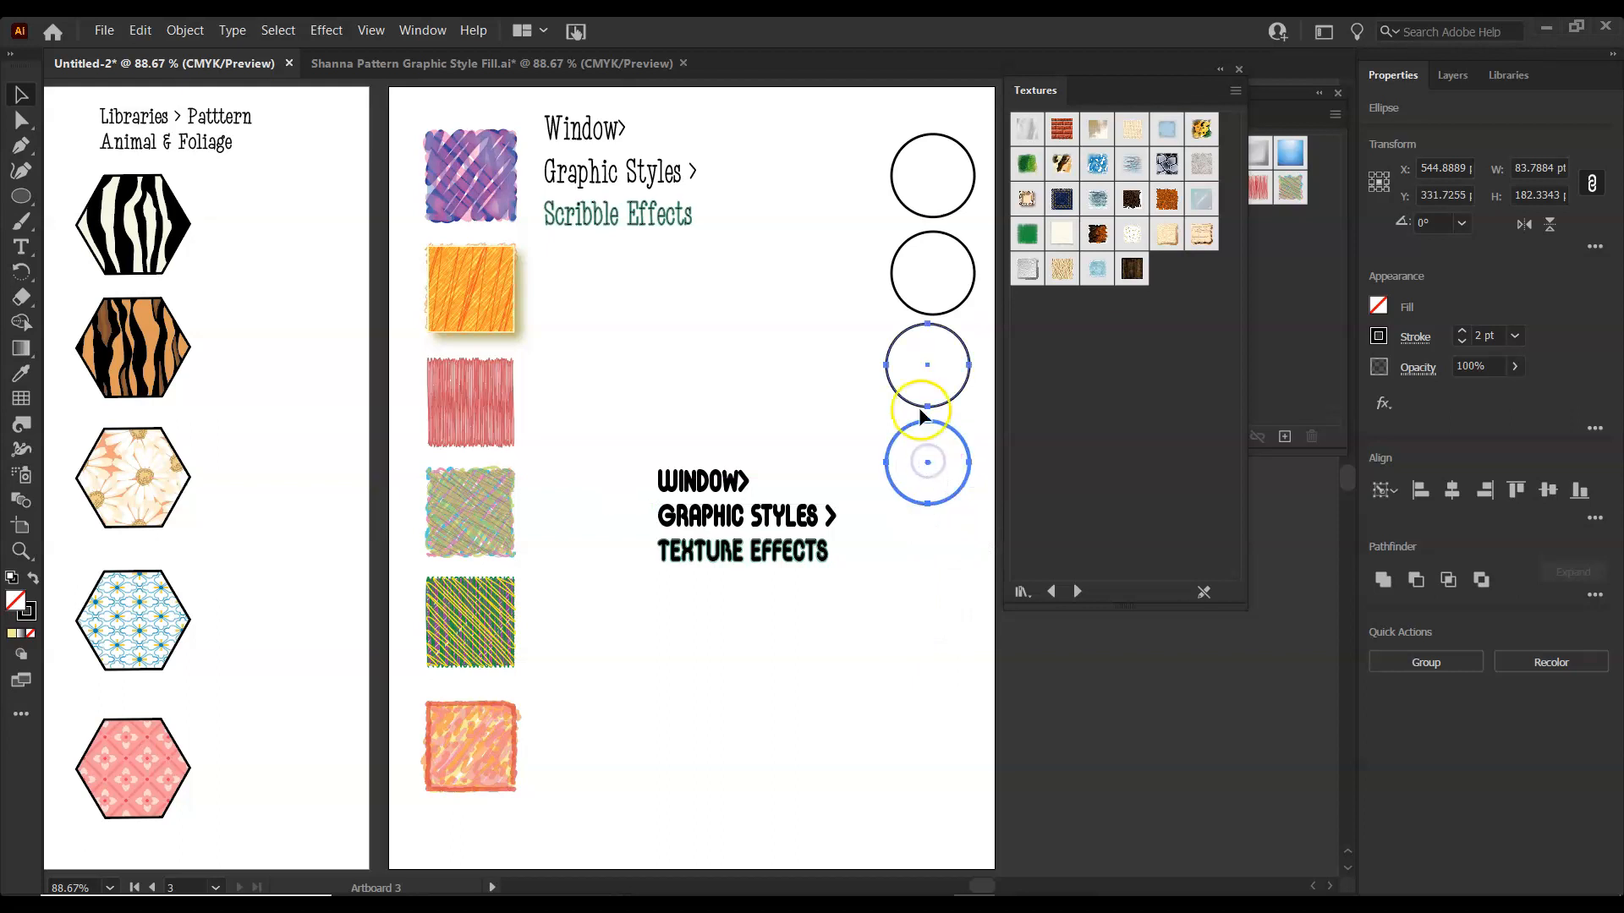
drag(921, 367, 924, 574)
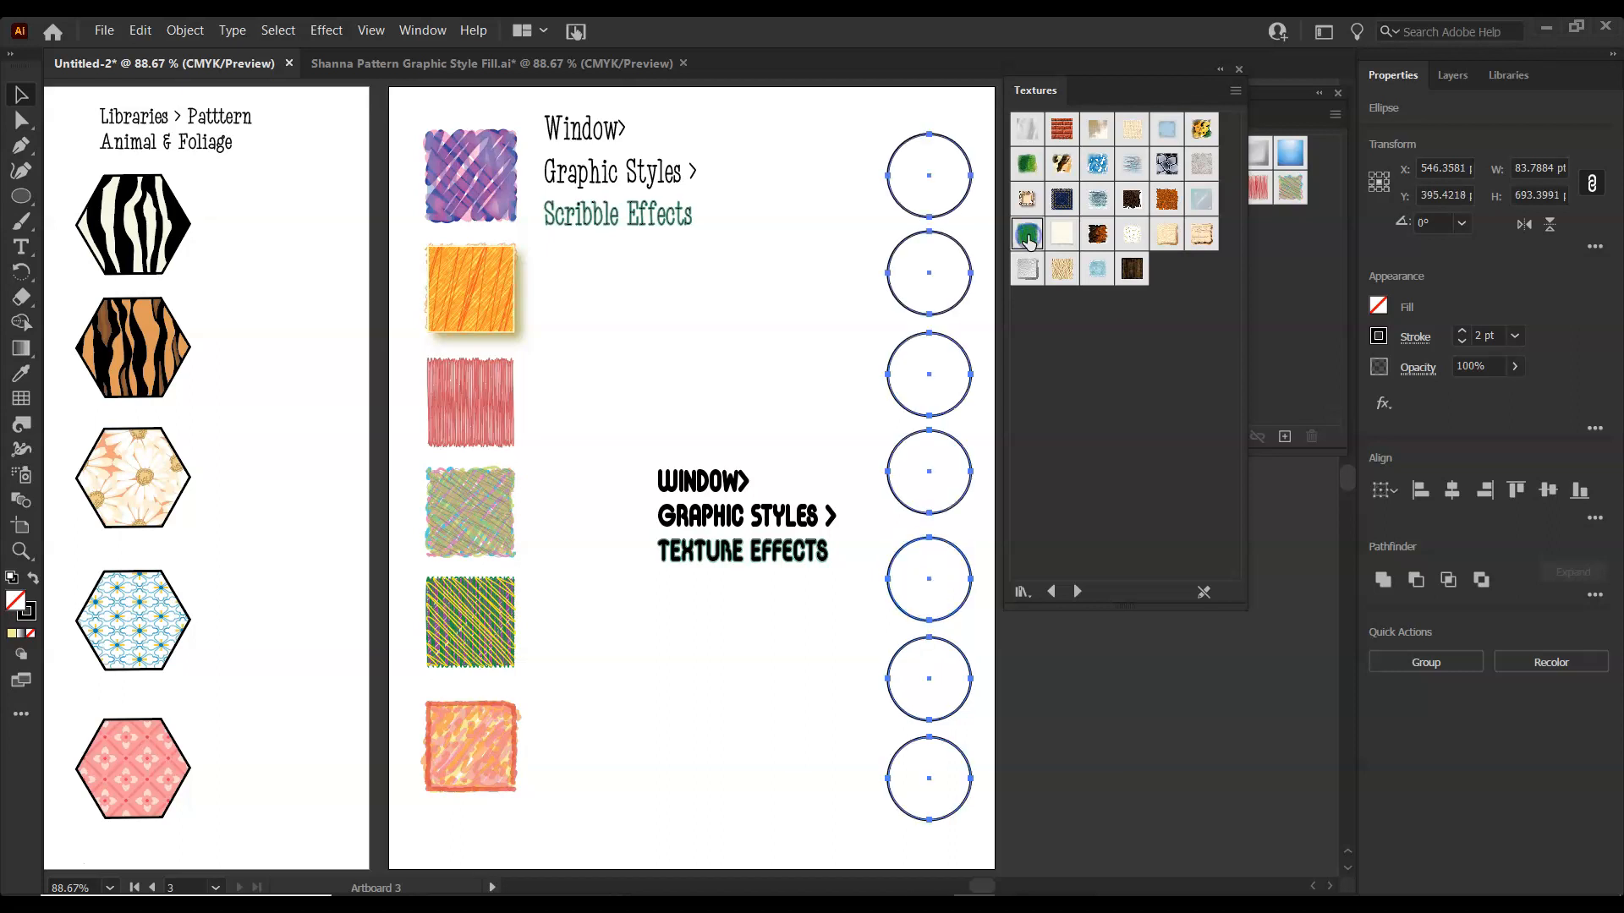
Try the RGB Grass texture style on all seven circles, and undo it
drag(1026, 234, 954, 178)
click(1028, 236)
click(1029, 236)
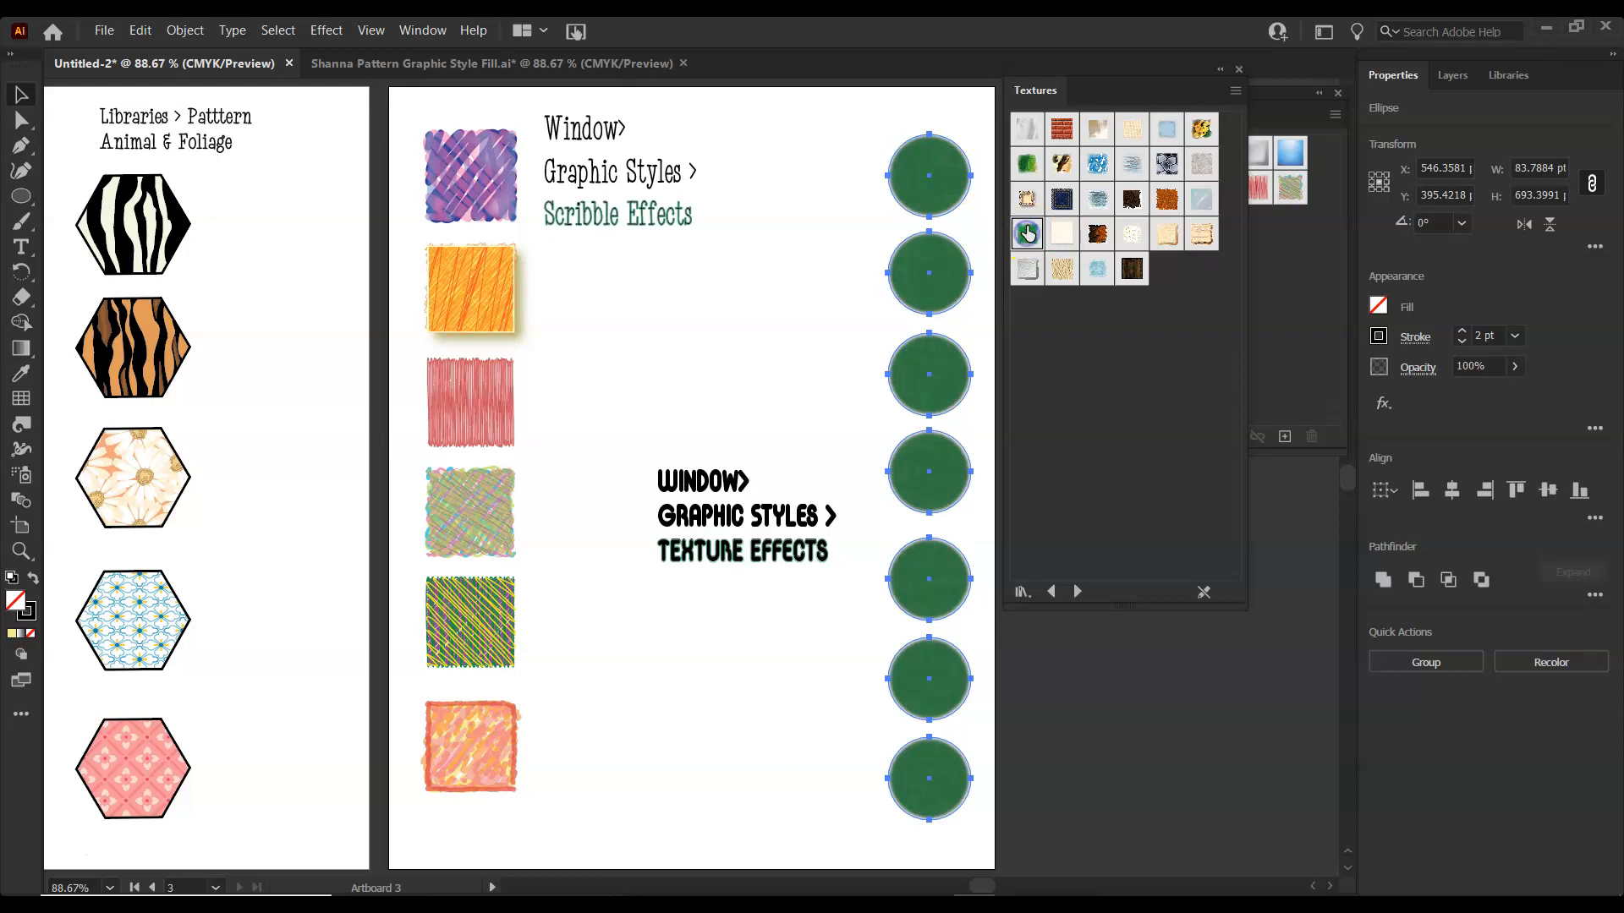
key(ctrl+z)
Show the Textures library as a small list and enlarge it so that all style names fit
click(1233, 93)
click(1233, 93)
click(1233, 93)
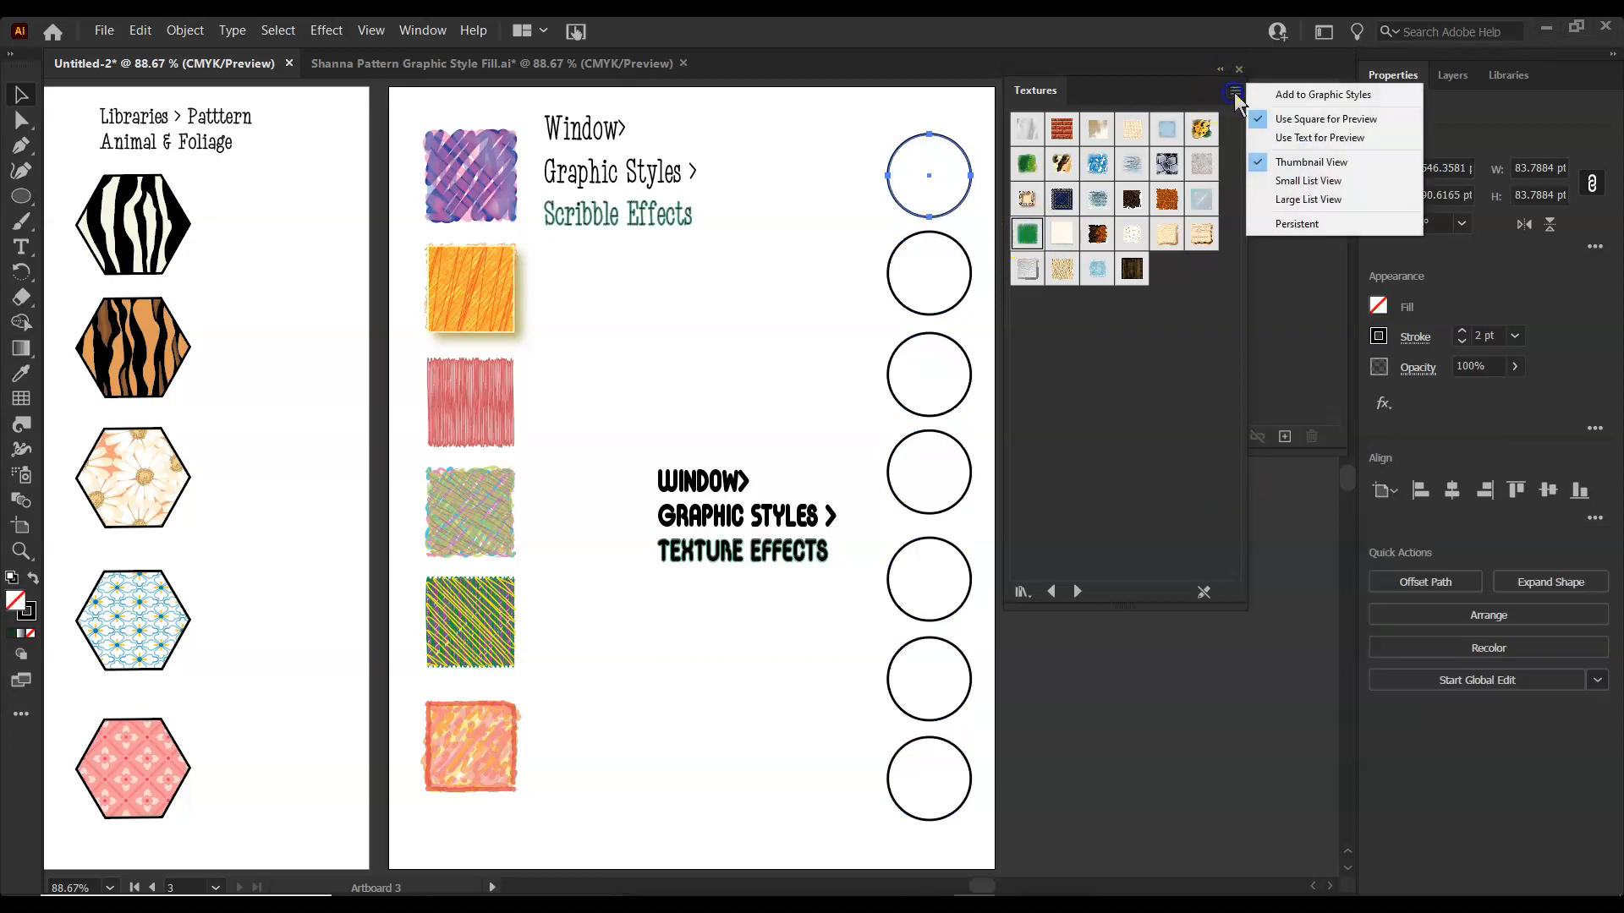
click(1262, 179)
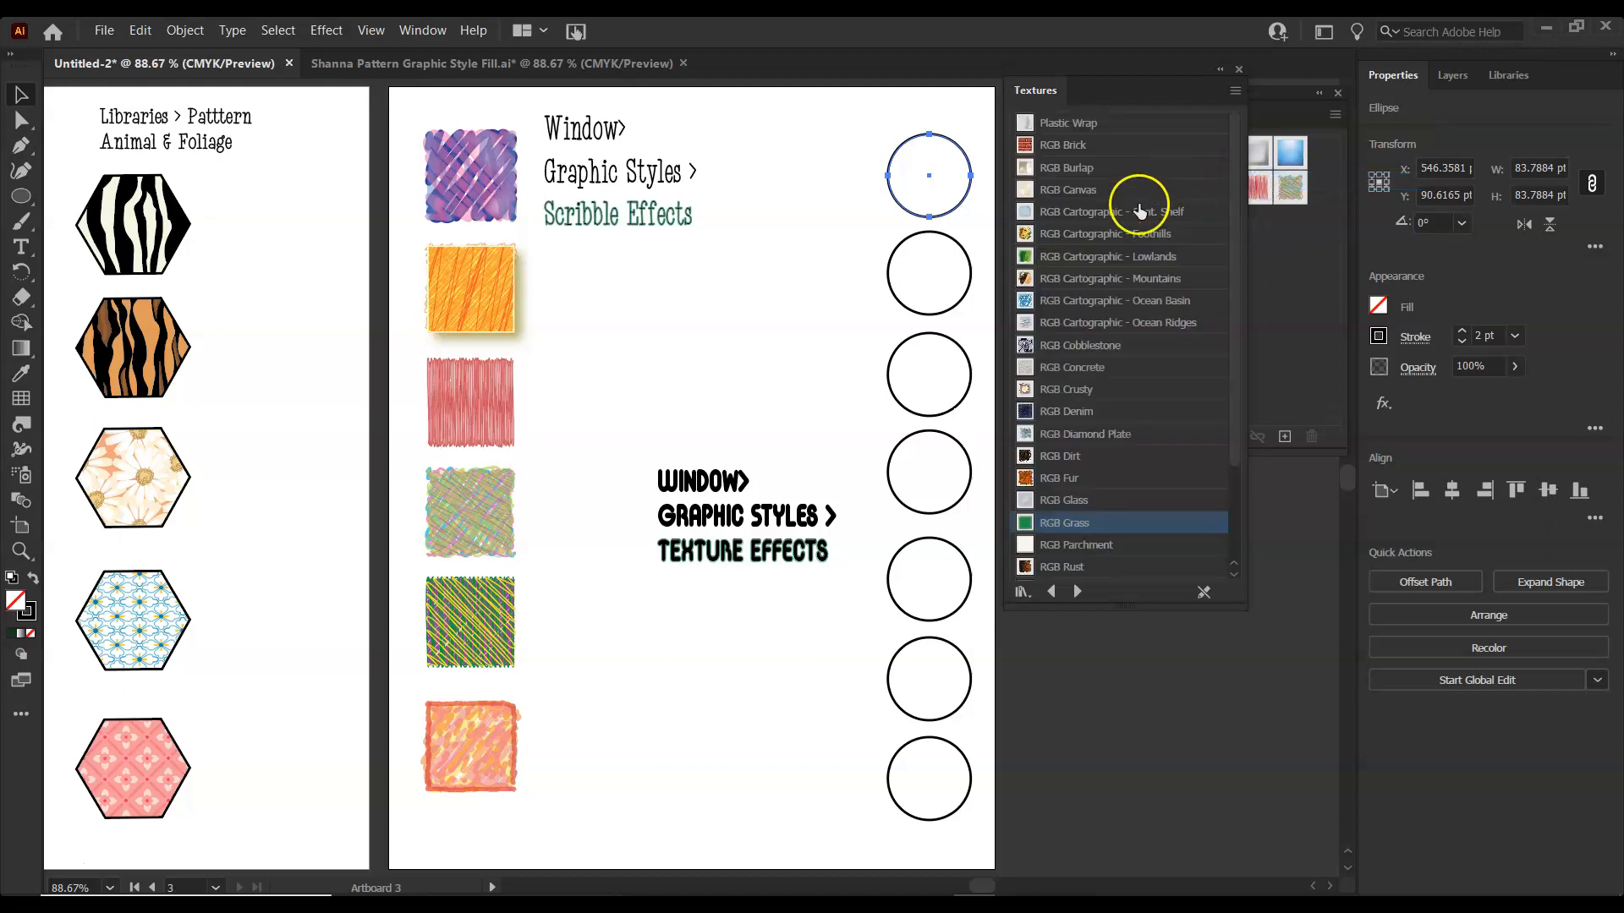
drag(1121, 604, 1123, 837)
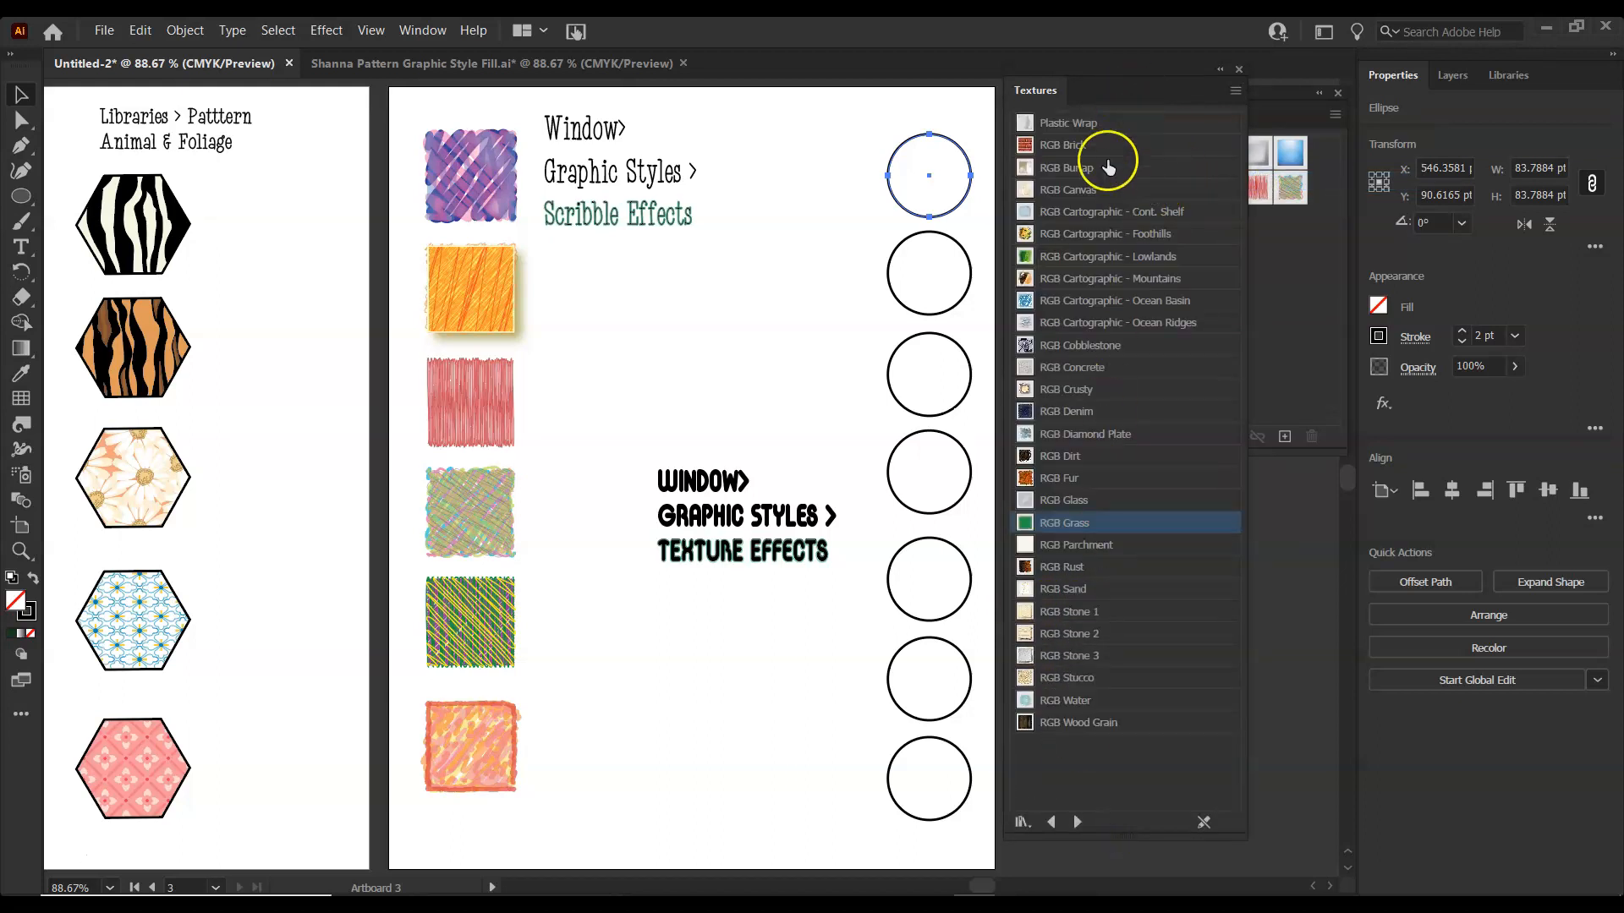
Apply the RGB Crusty style to the first circle and RGB Cartographic - Ocean Basin to the second, and select the third circle
click(1026, 394)
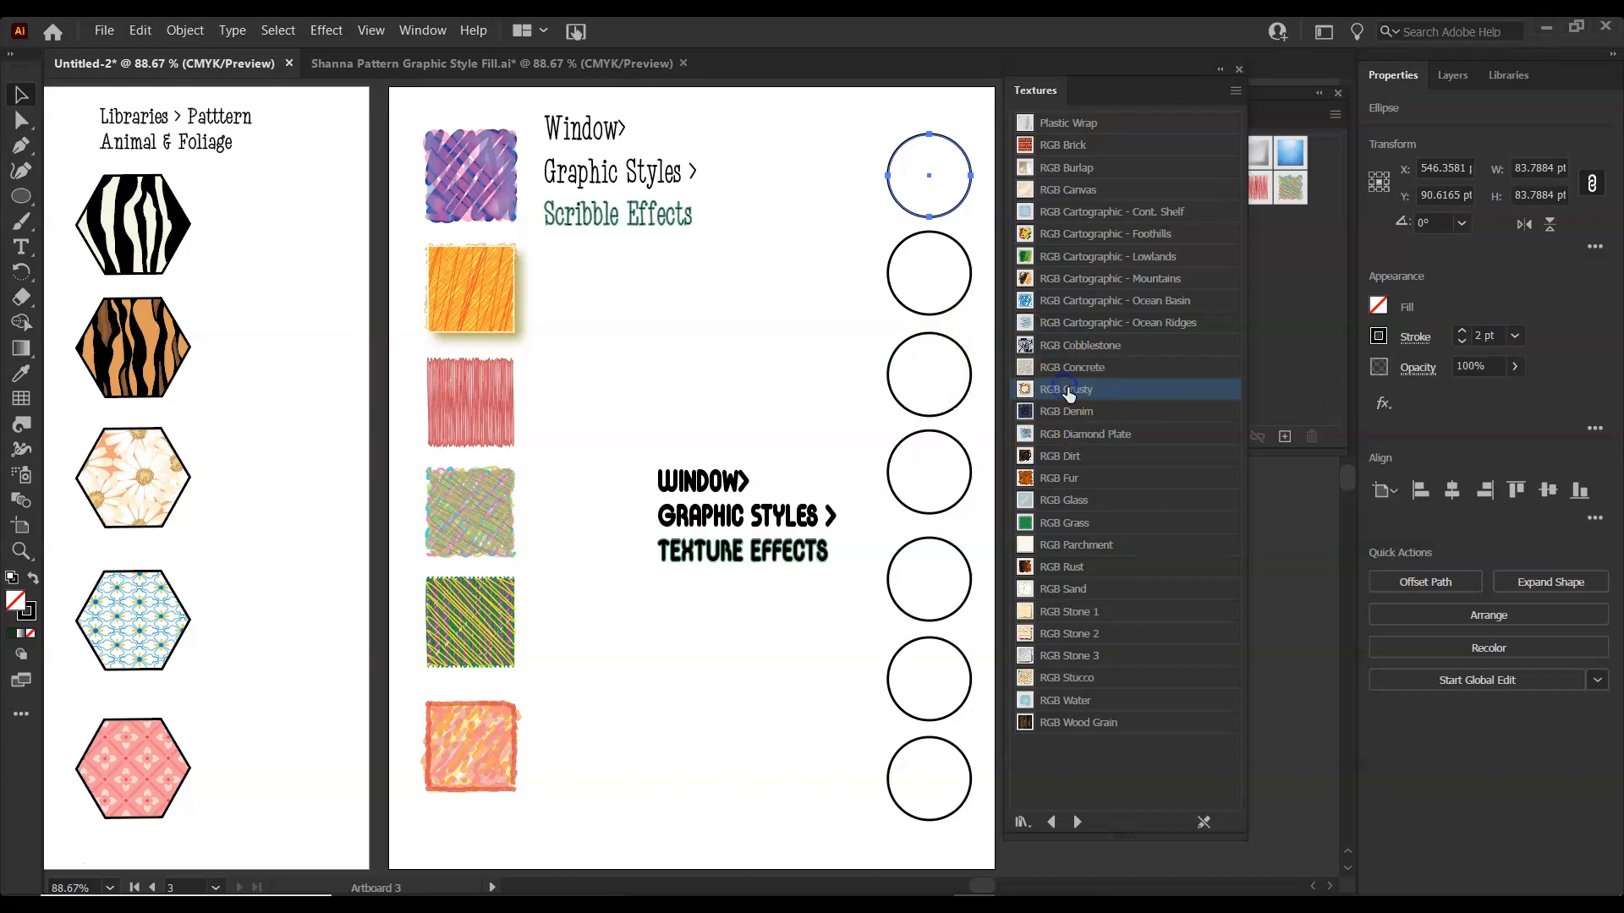
click(1026, 392)
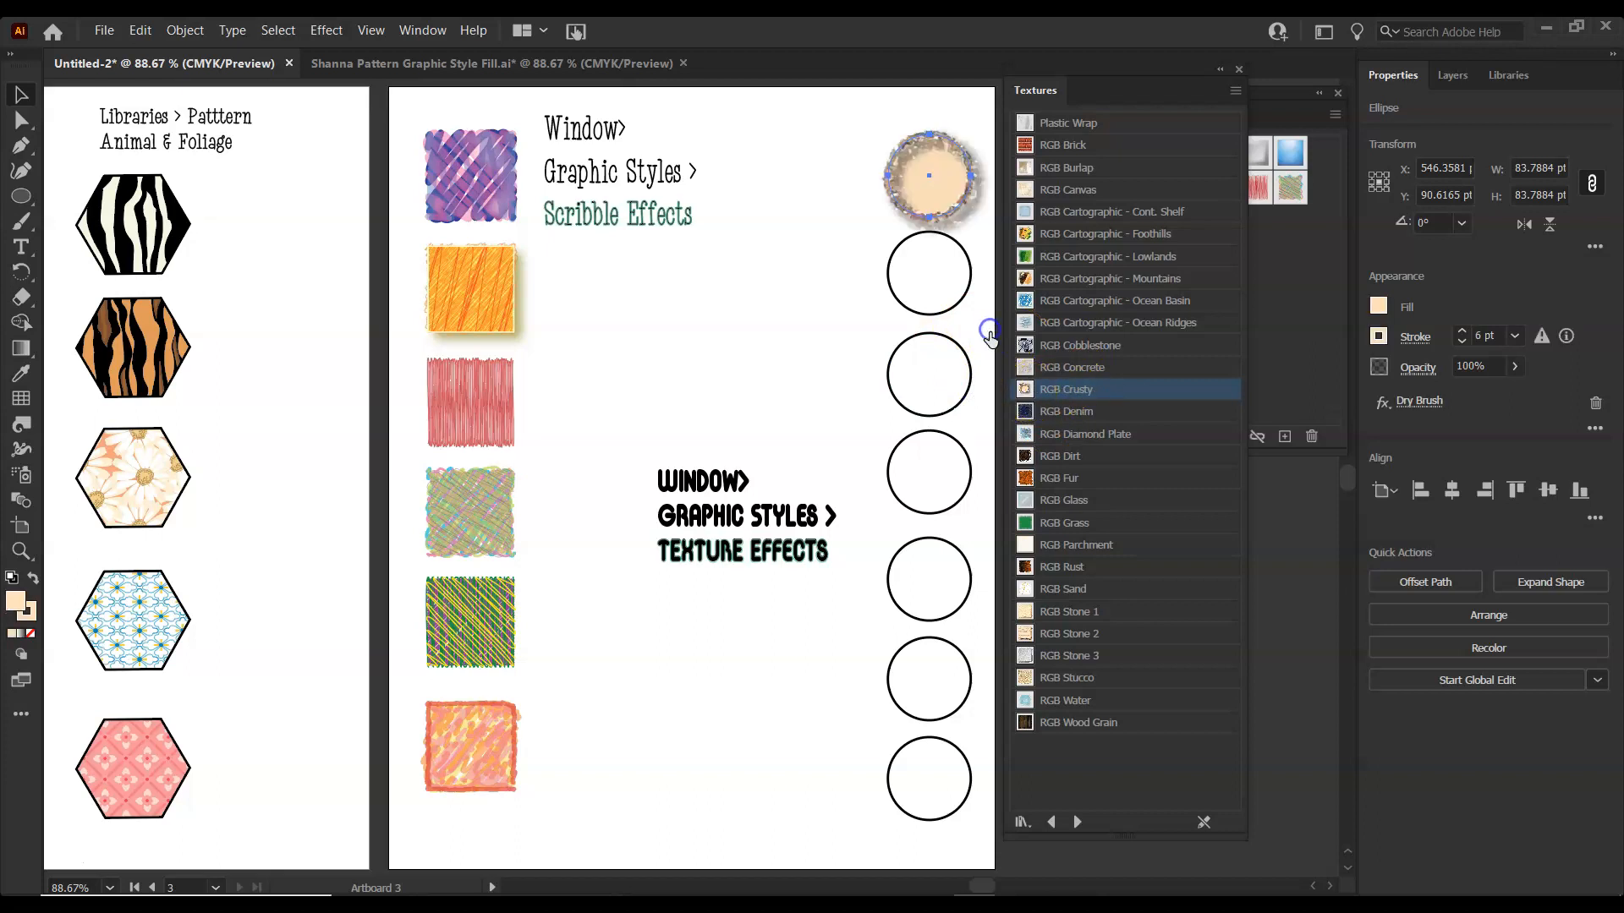
click(927, 259)
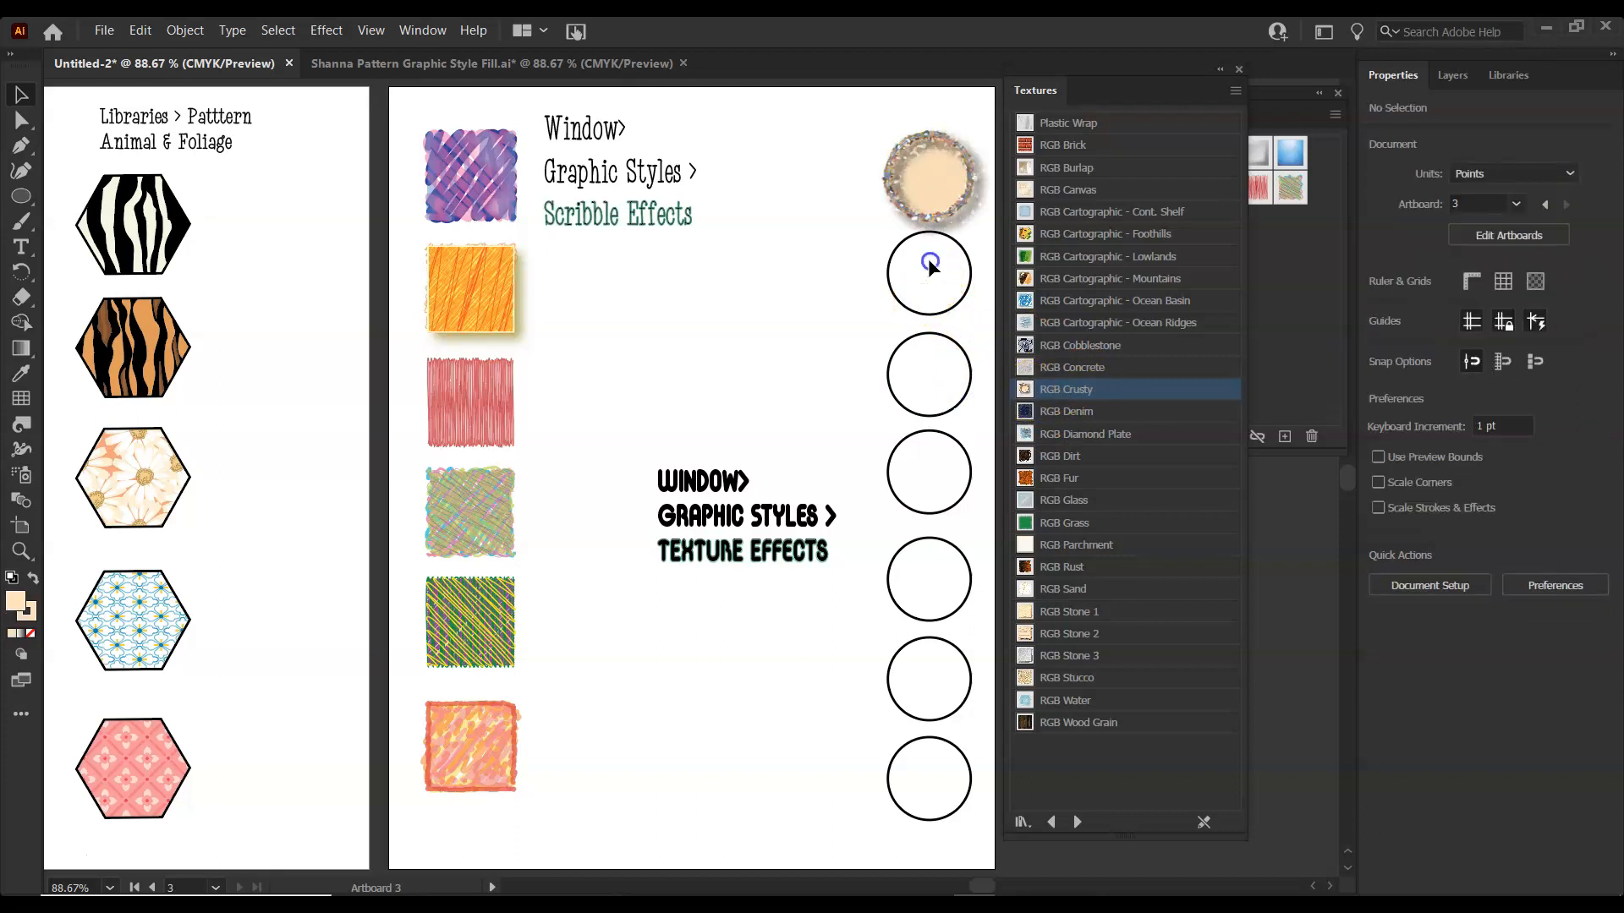
click(925, 313)
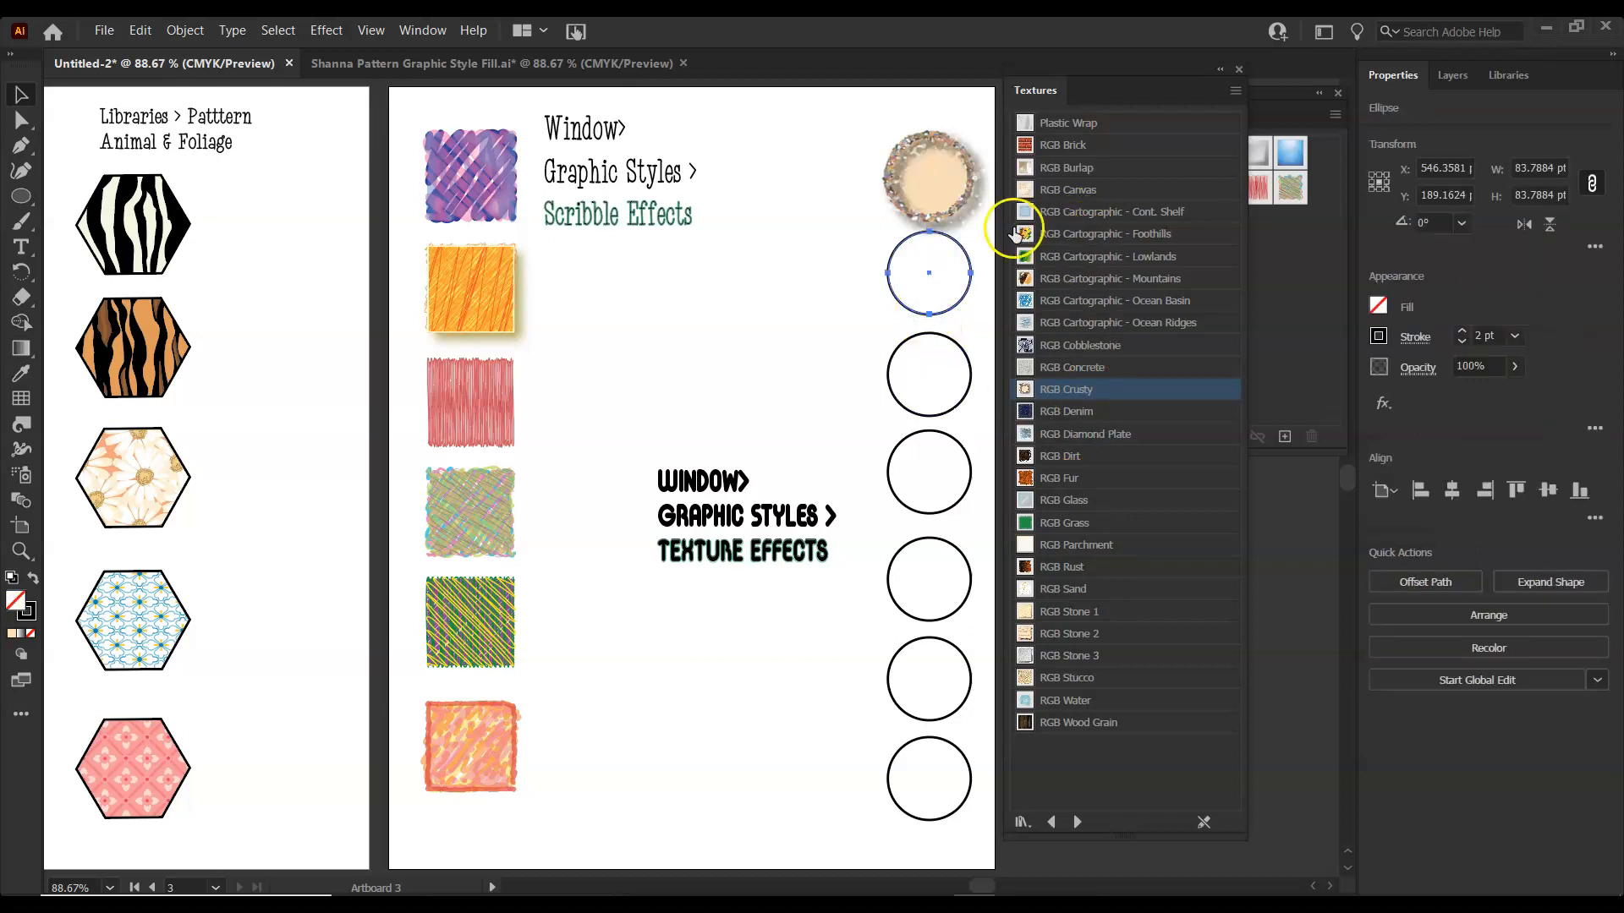
click(1024, 304)
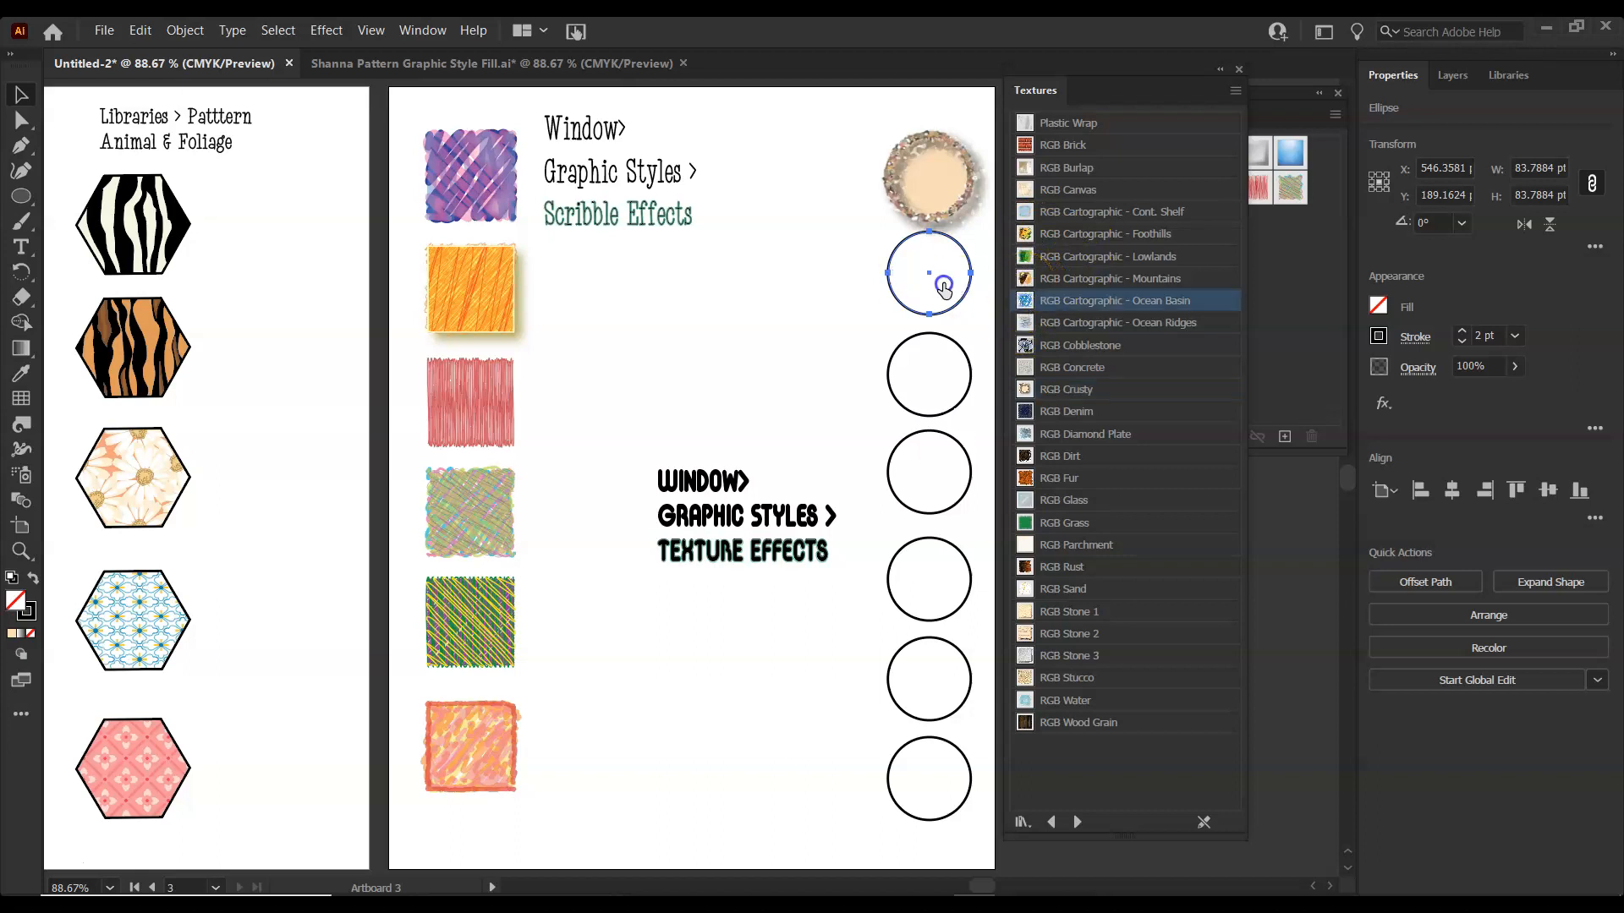
click(1024, 303)
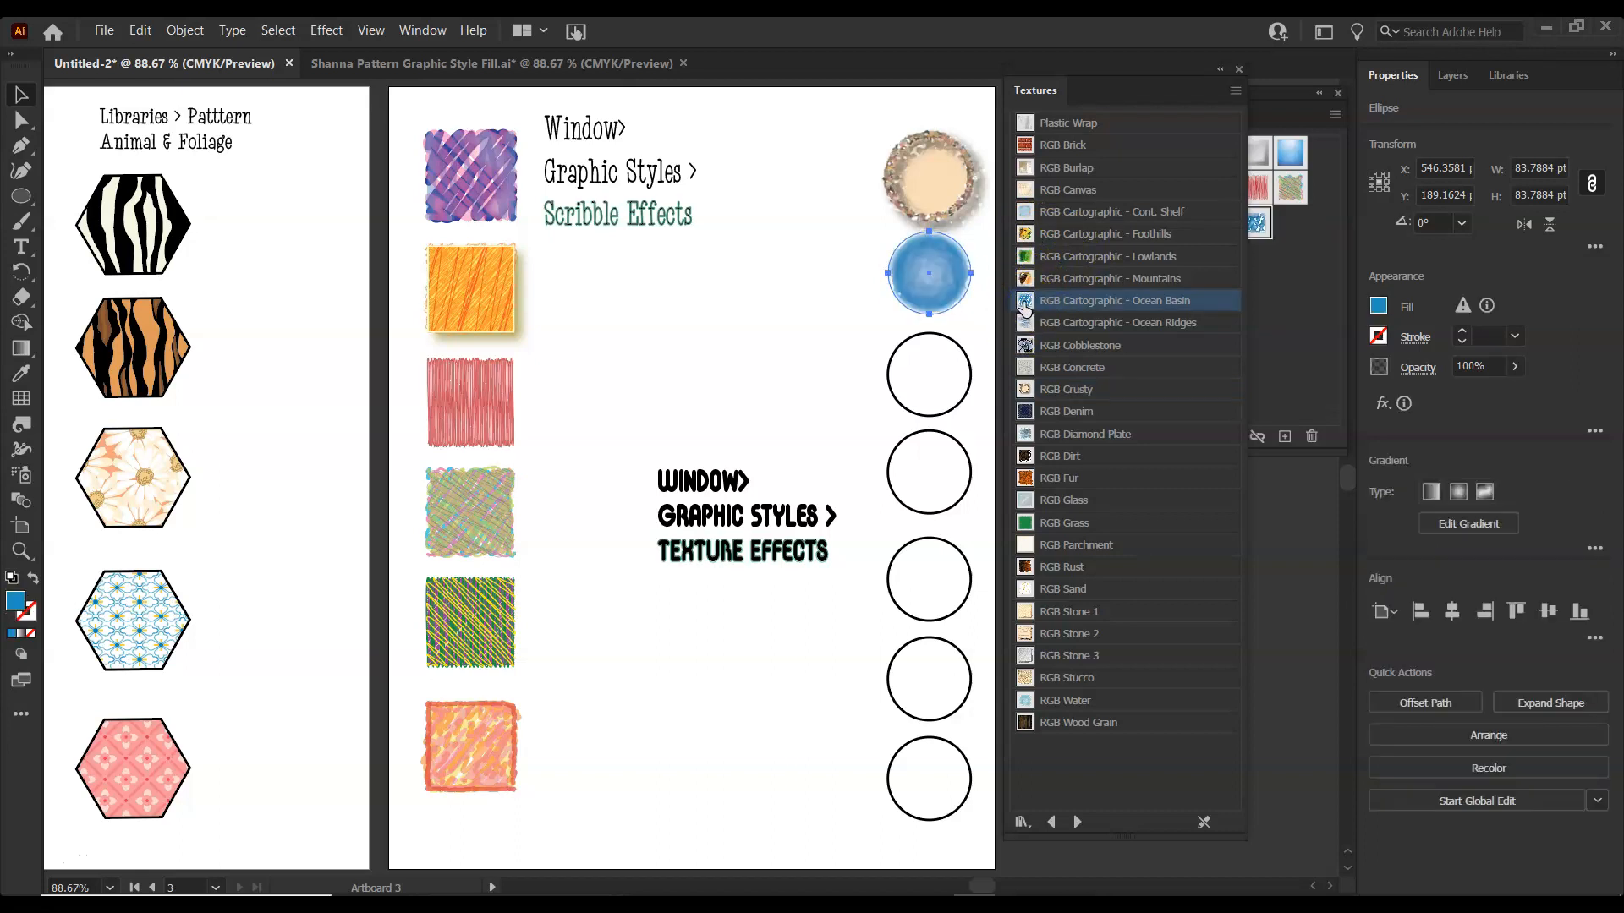
click(924, 378)
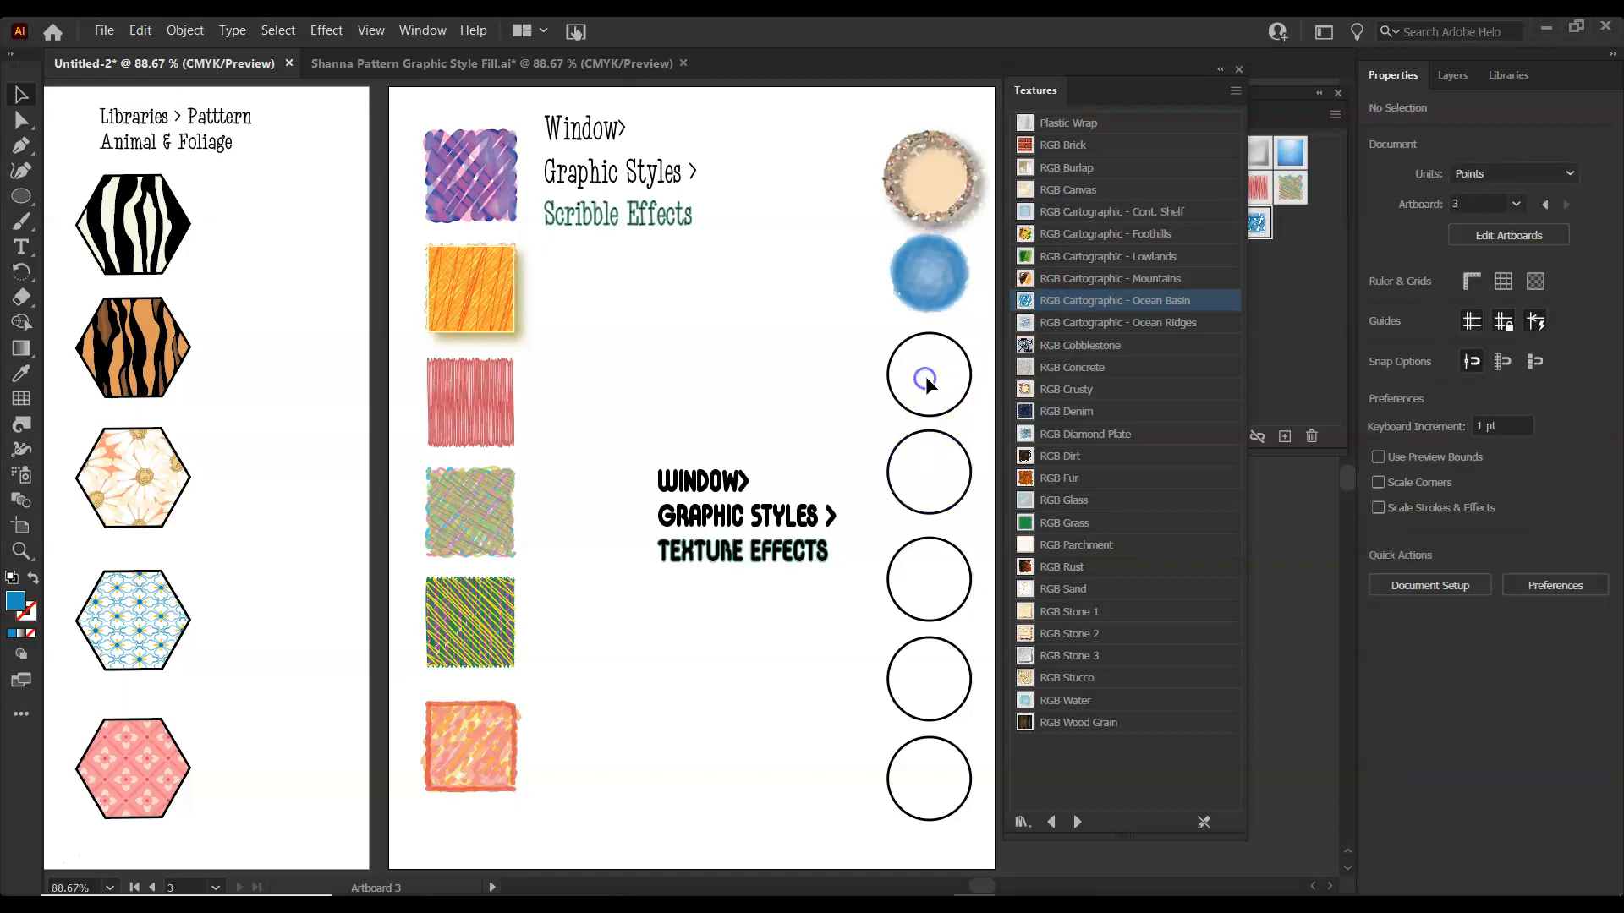
click(928, 382)
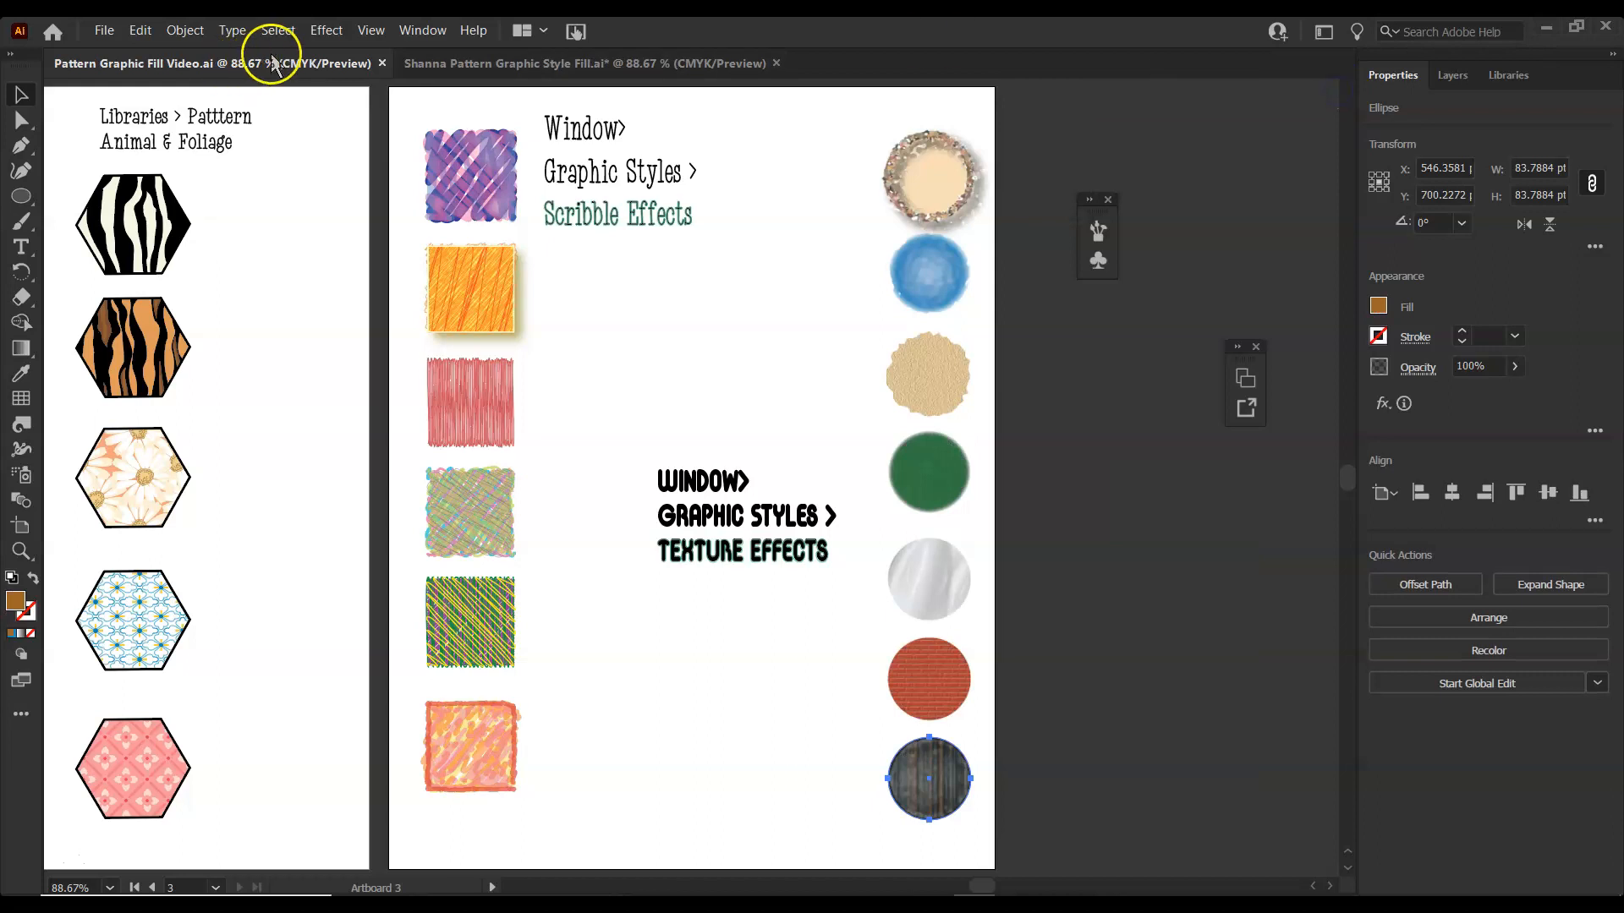
Rename the third artboard as Graphic Style: Scribble Texture
click(423, 32)
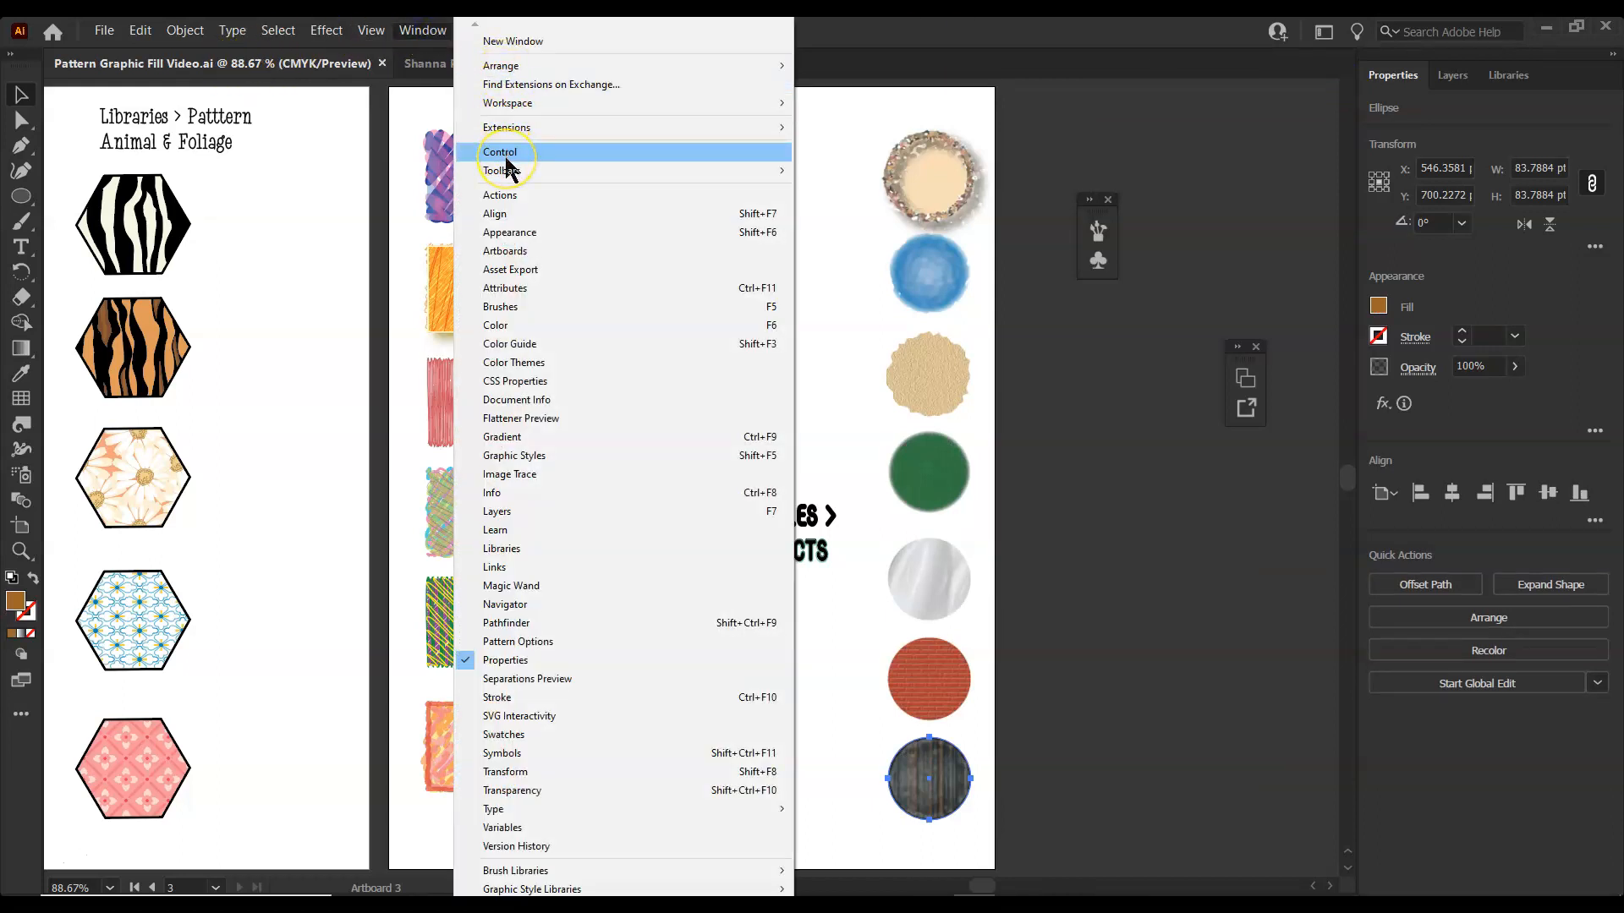
click(525, 251)
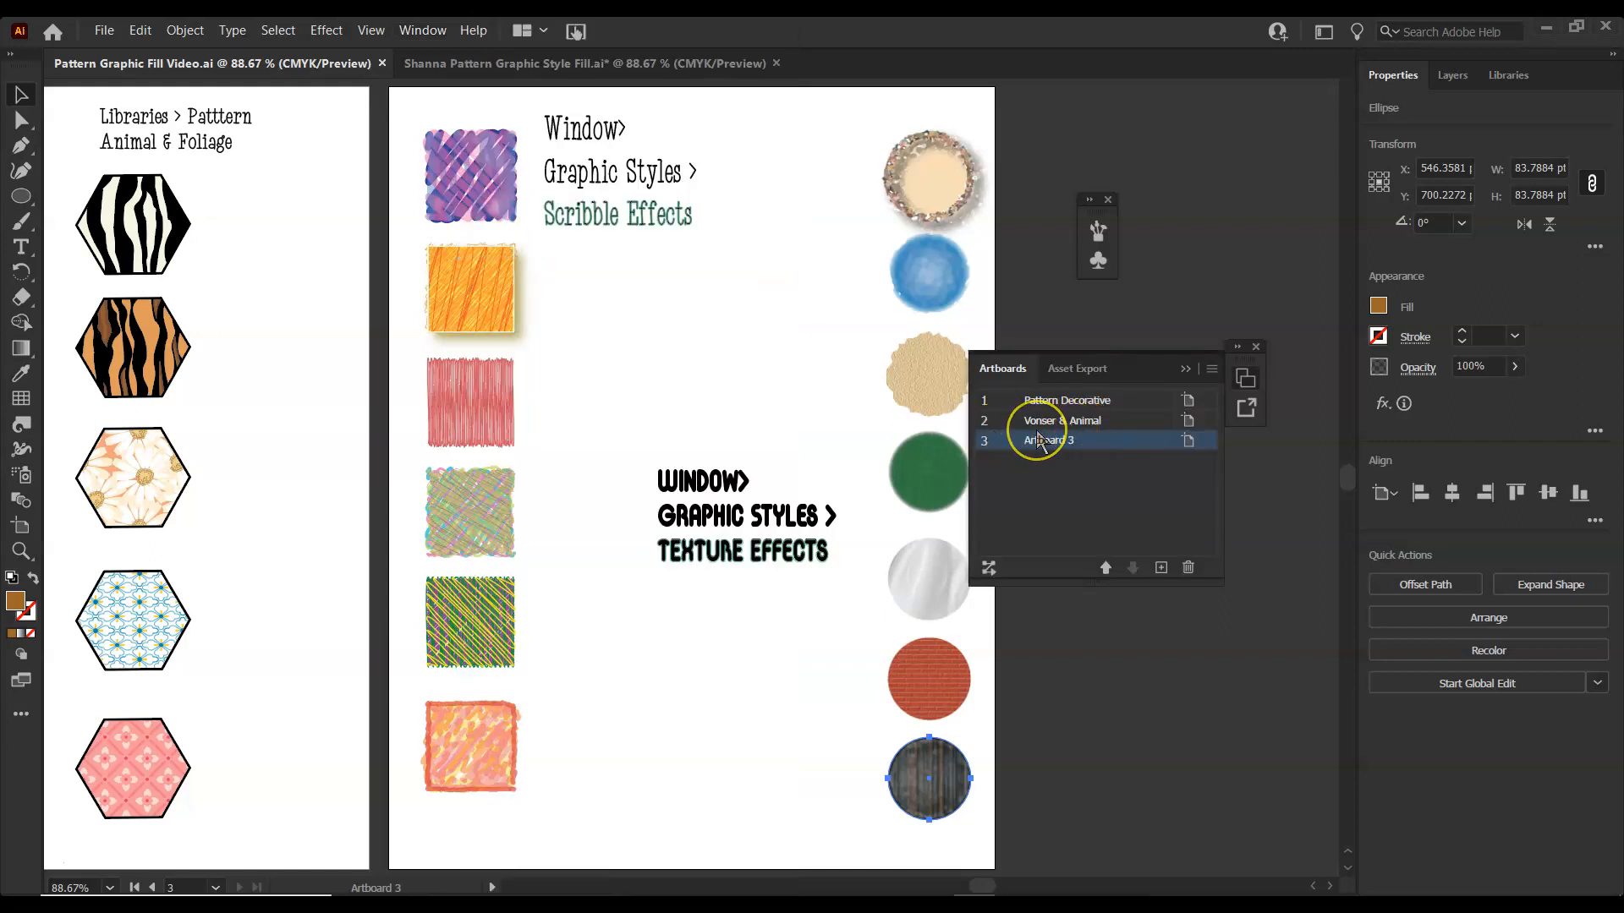
click(1051, 439)
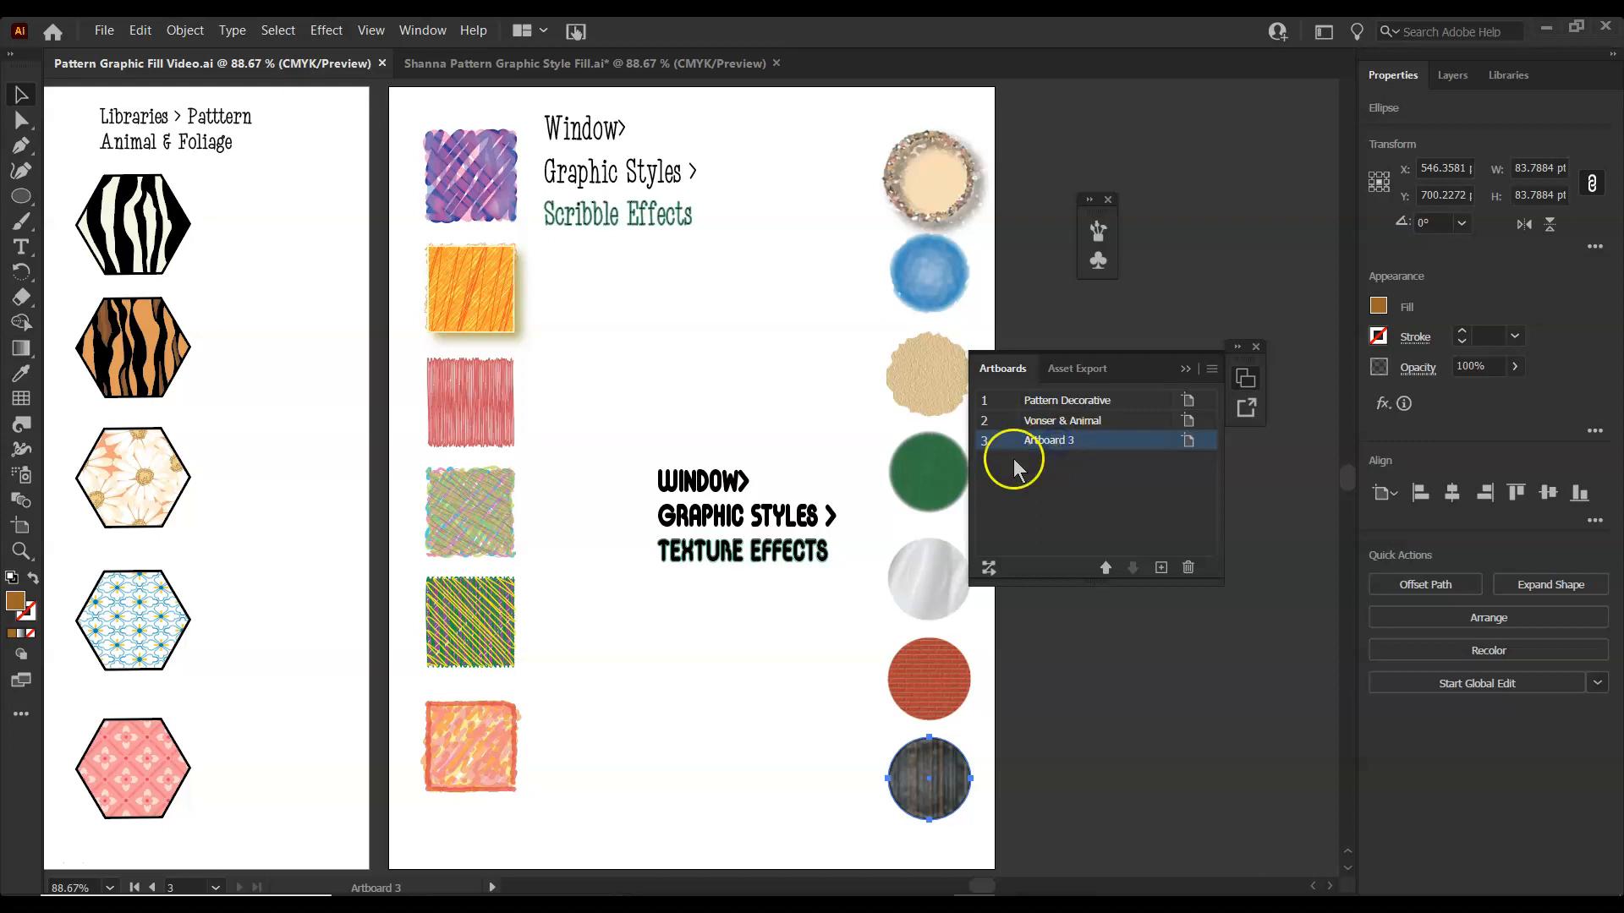
double_click(1034, 443)
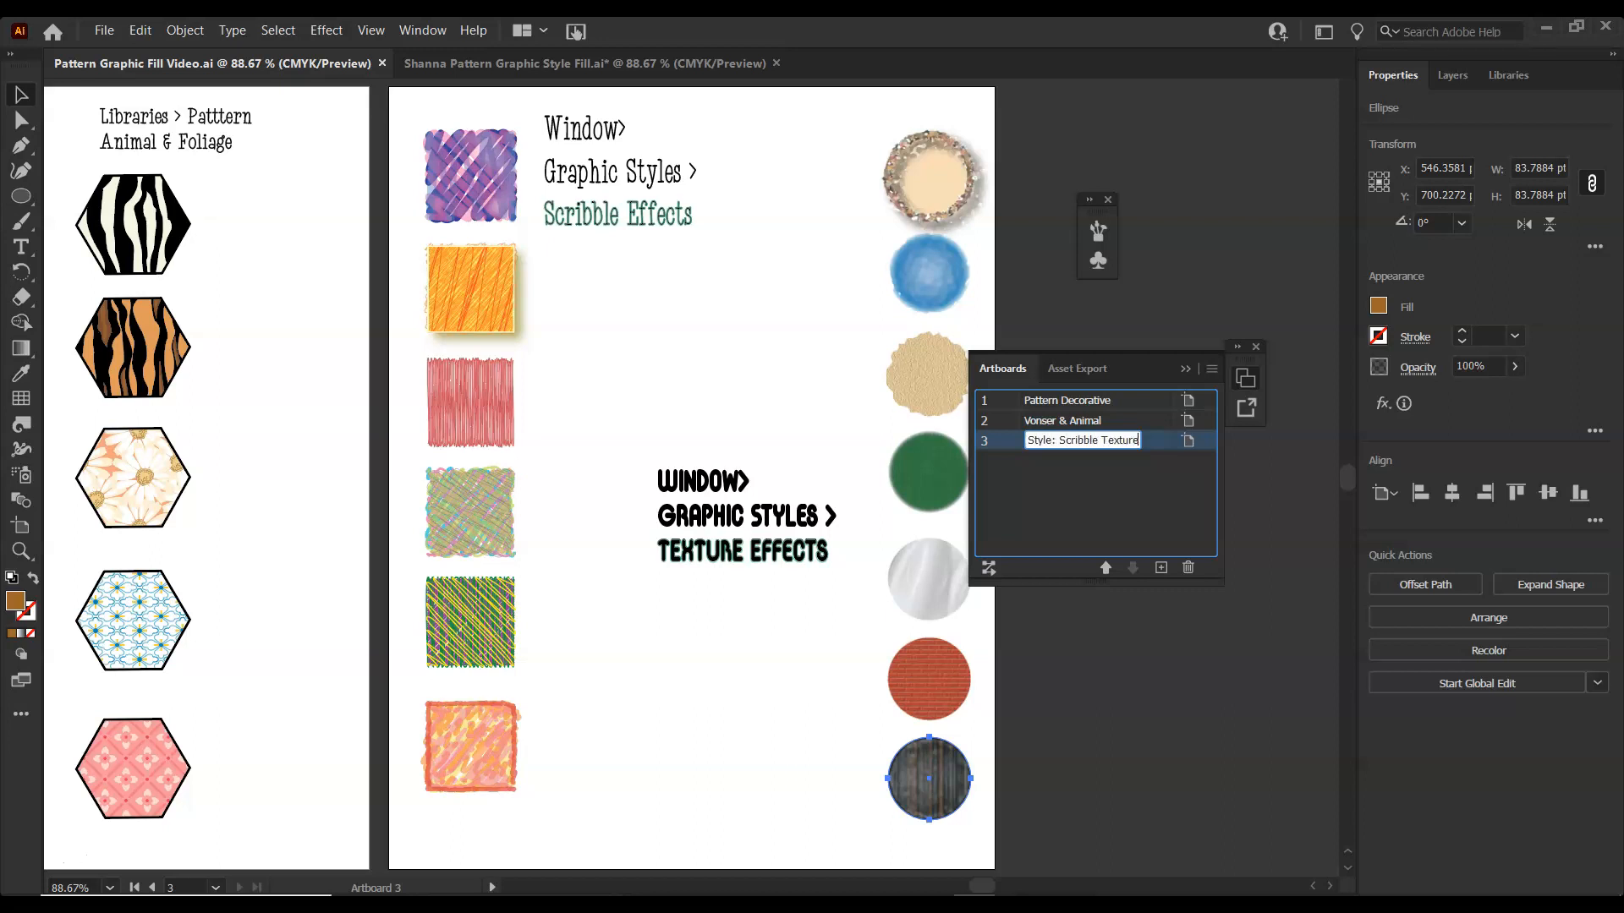
click(1061, 510)
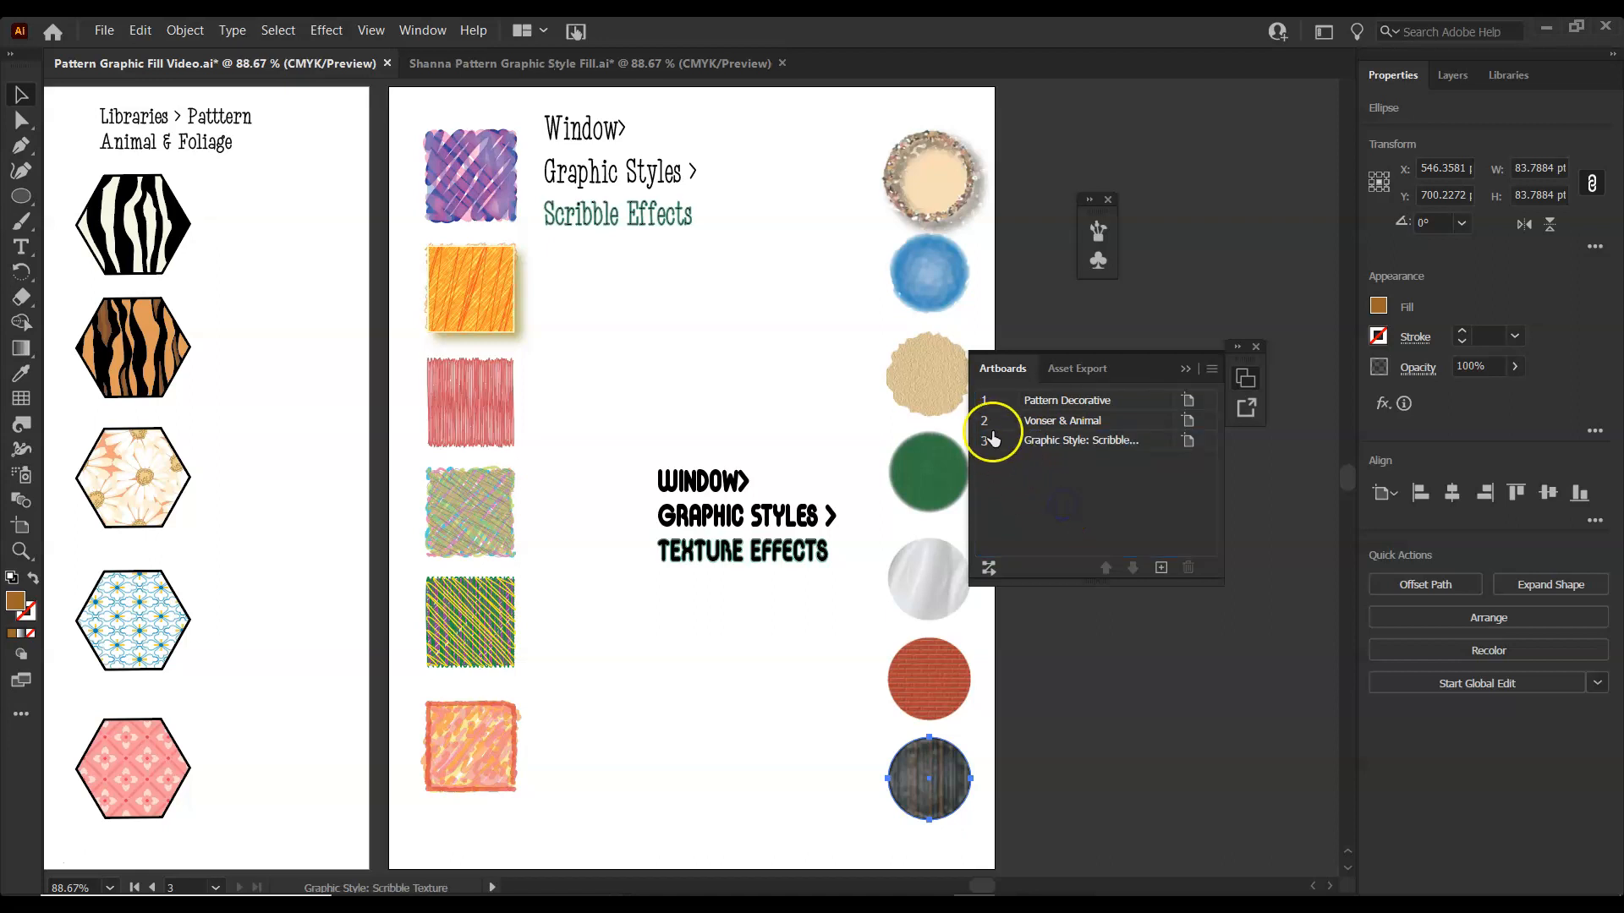
Duplicate the Graphic Style: Scribble Texture artboard together with its artwork
click(1010, 447)
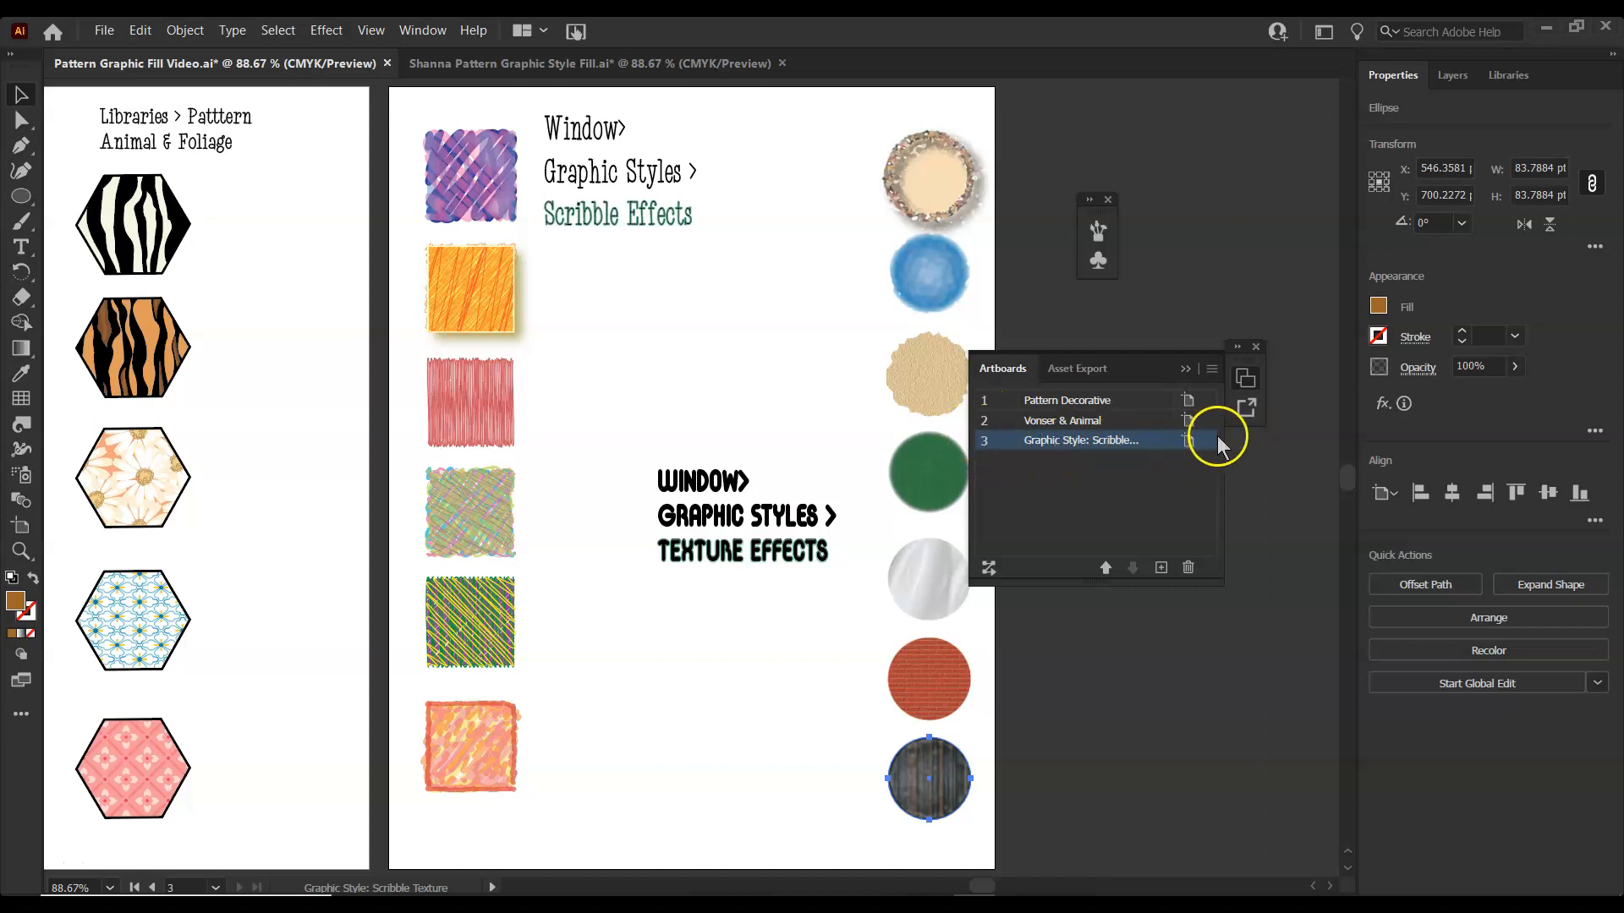
click(1211, 371)
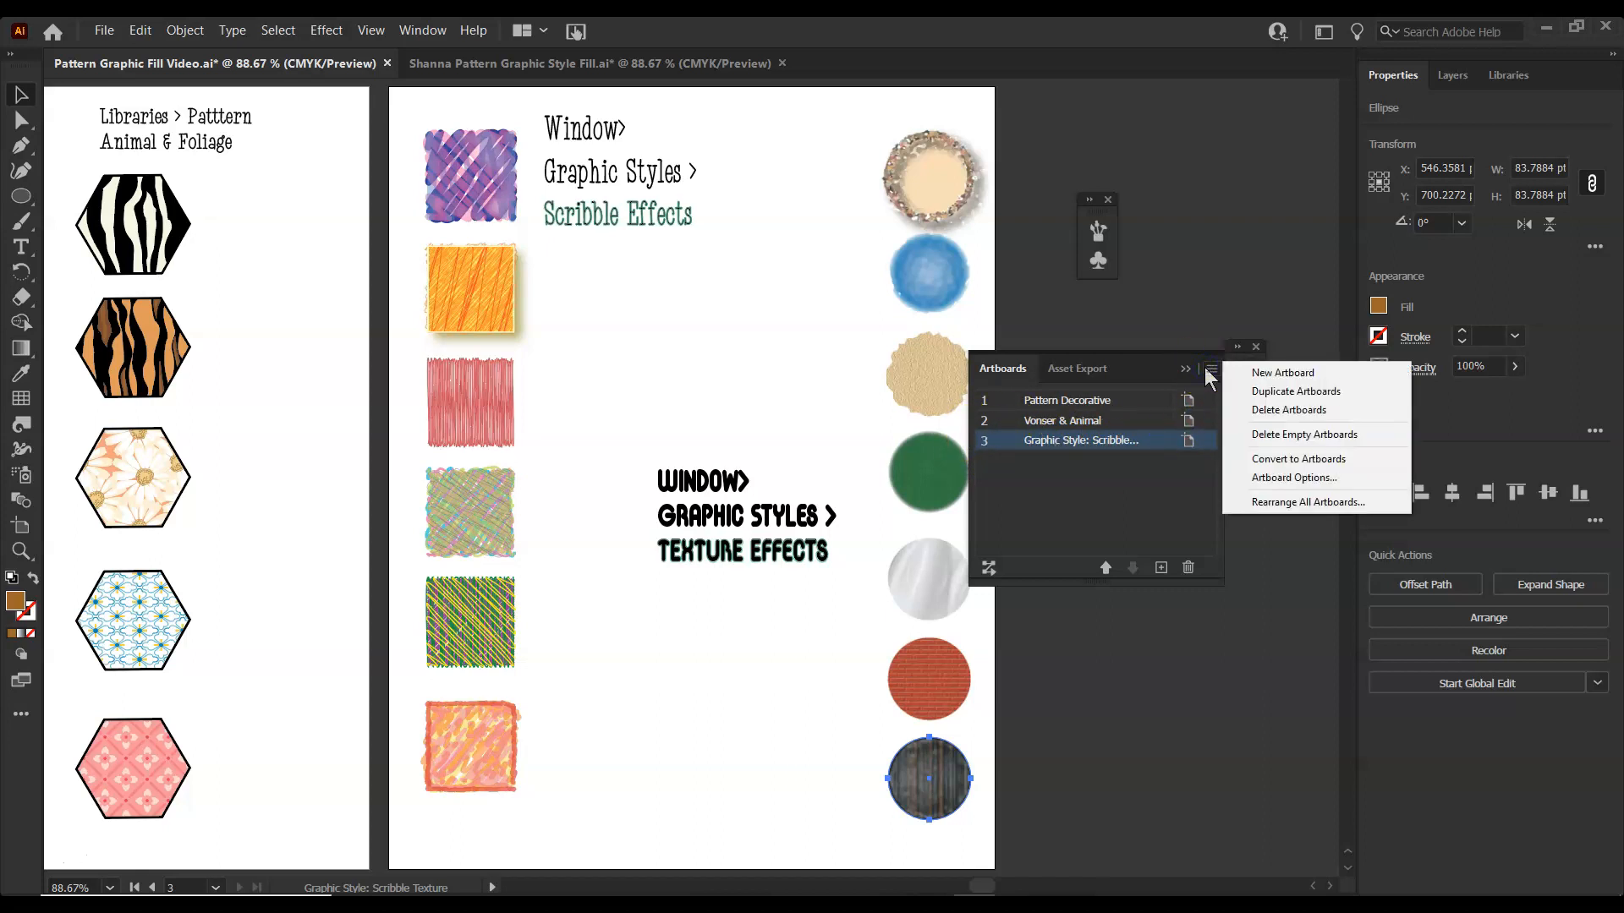
click(1271, 393)
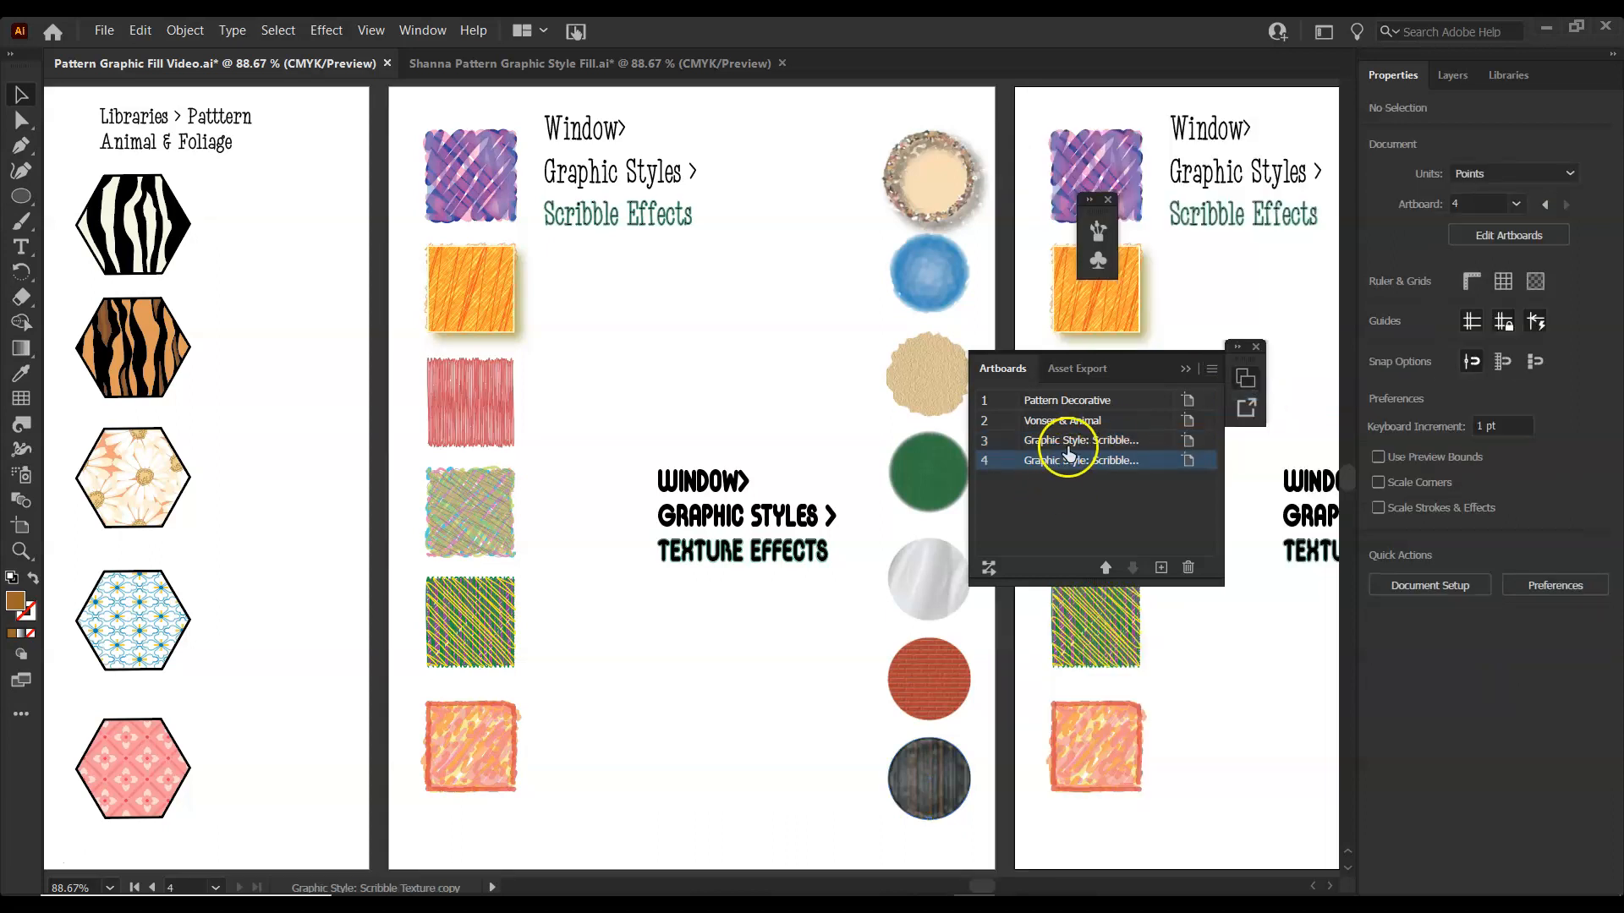
Rename the duplicated fourth artboard as Graphic Style: Artistic & Text
double_click(1073, 461)
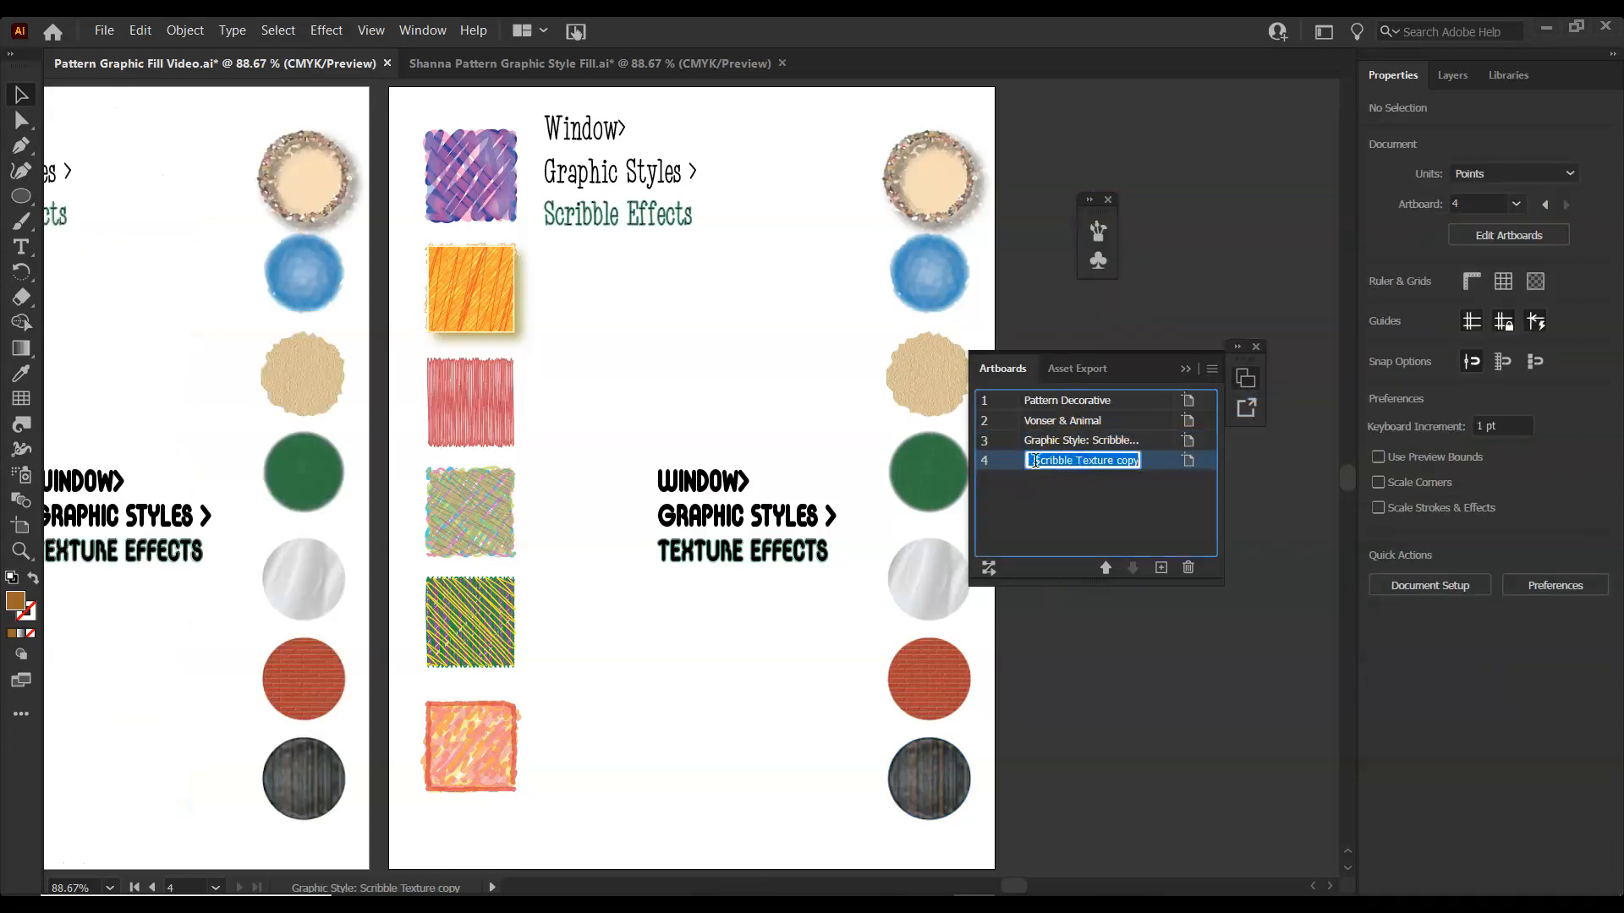
text(Graphic Style: Artistic & Text)
click(1124, 547)
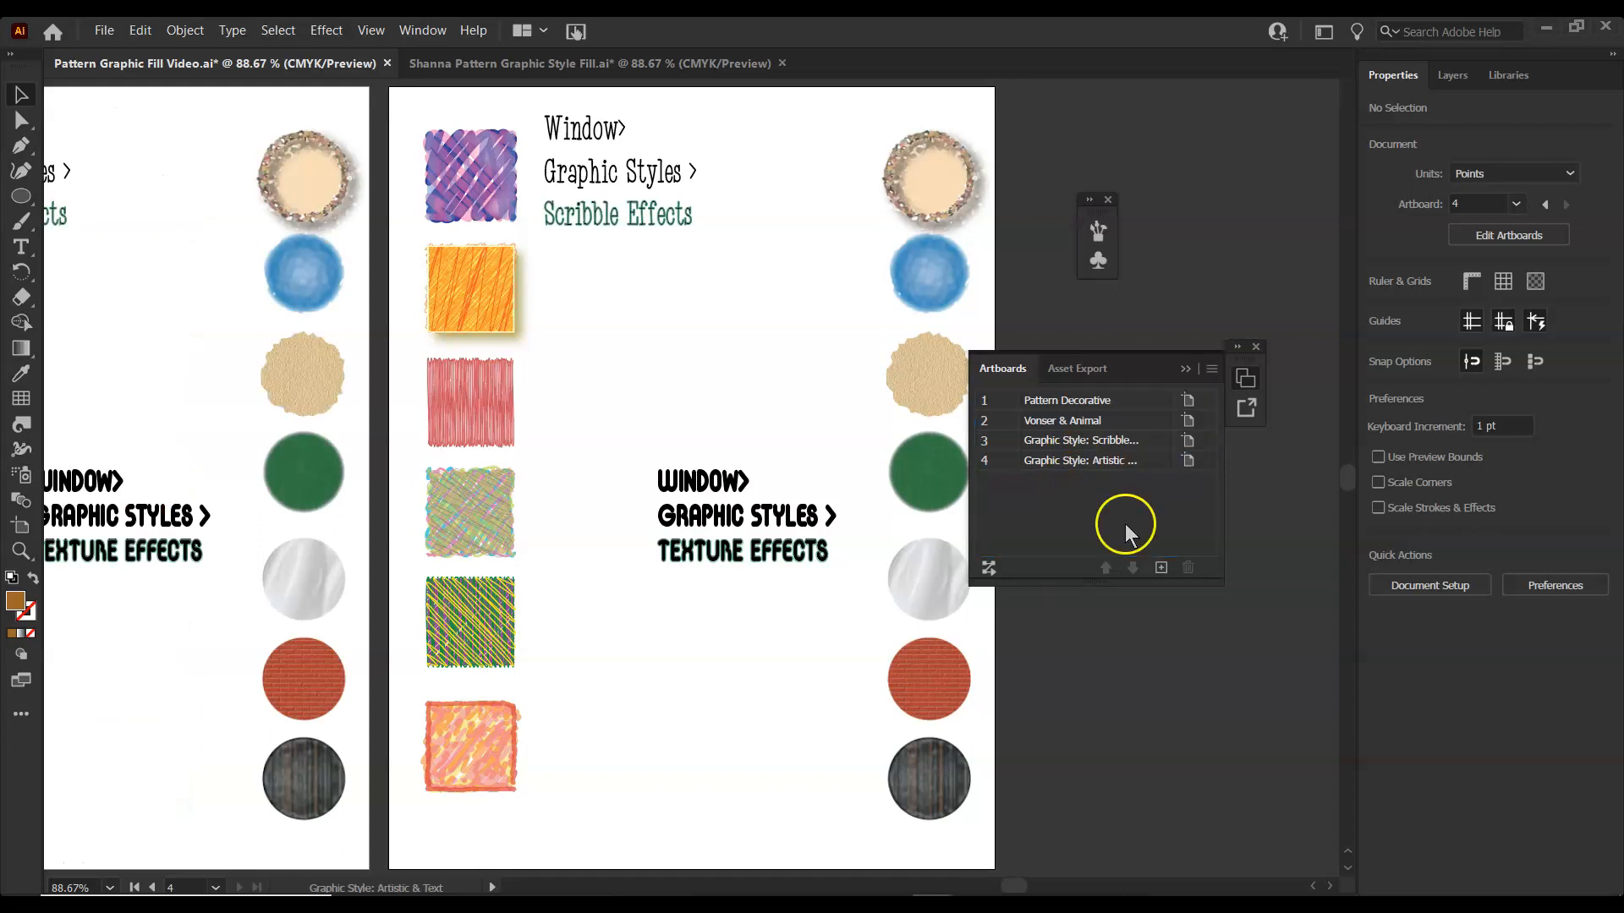
click(1098, 462)
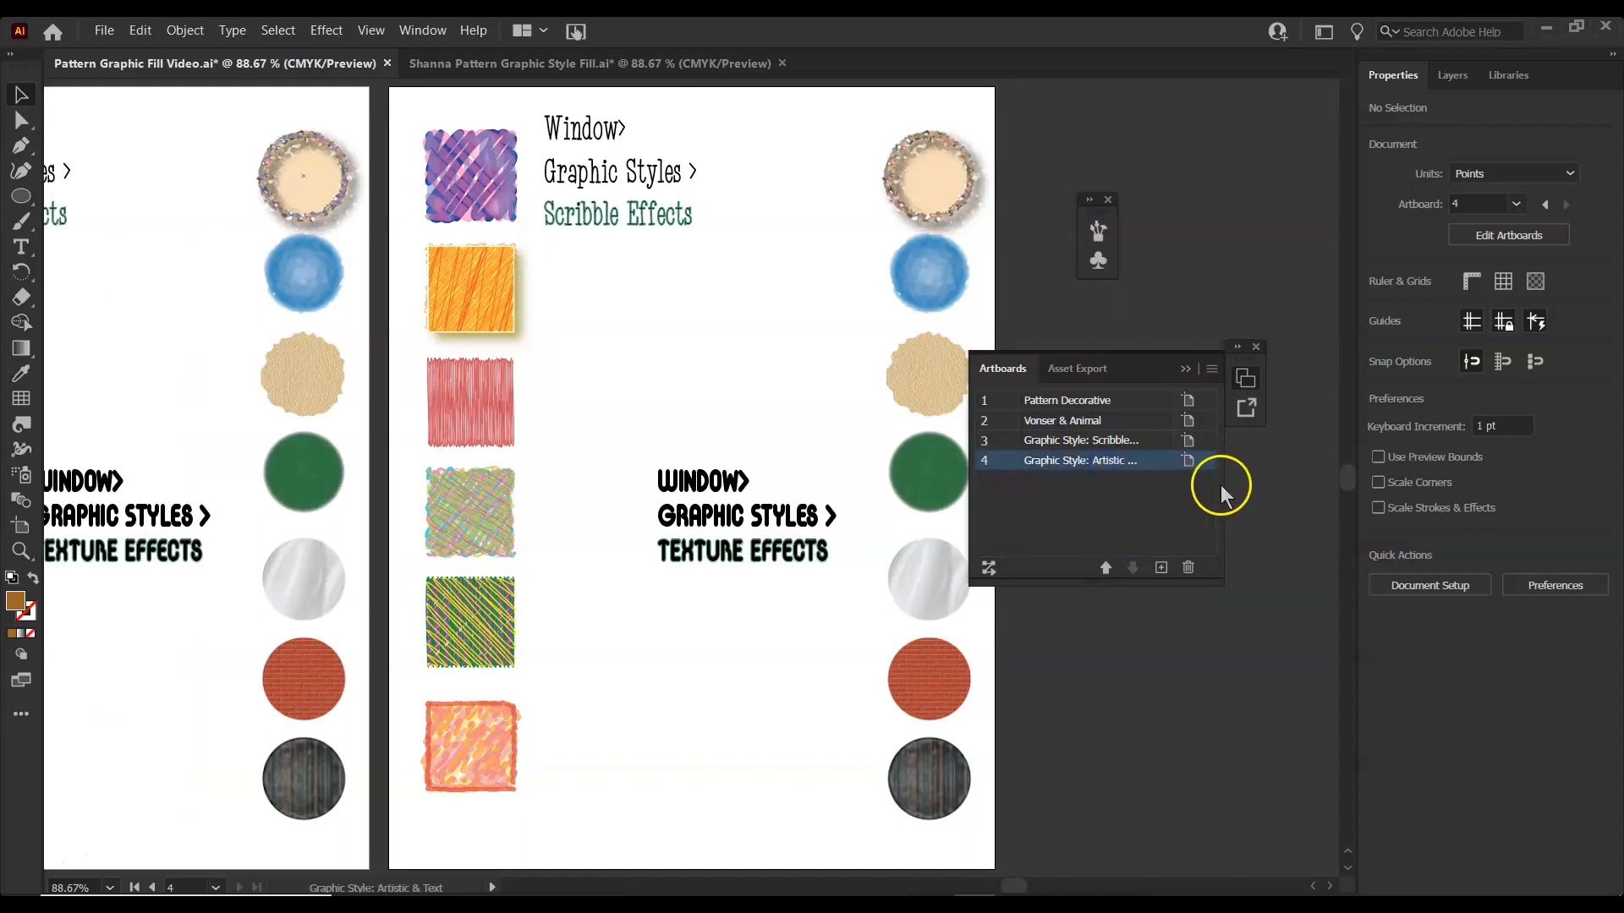
click(1035, 462)
click(1123, 463)
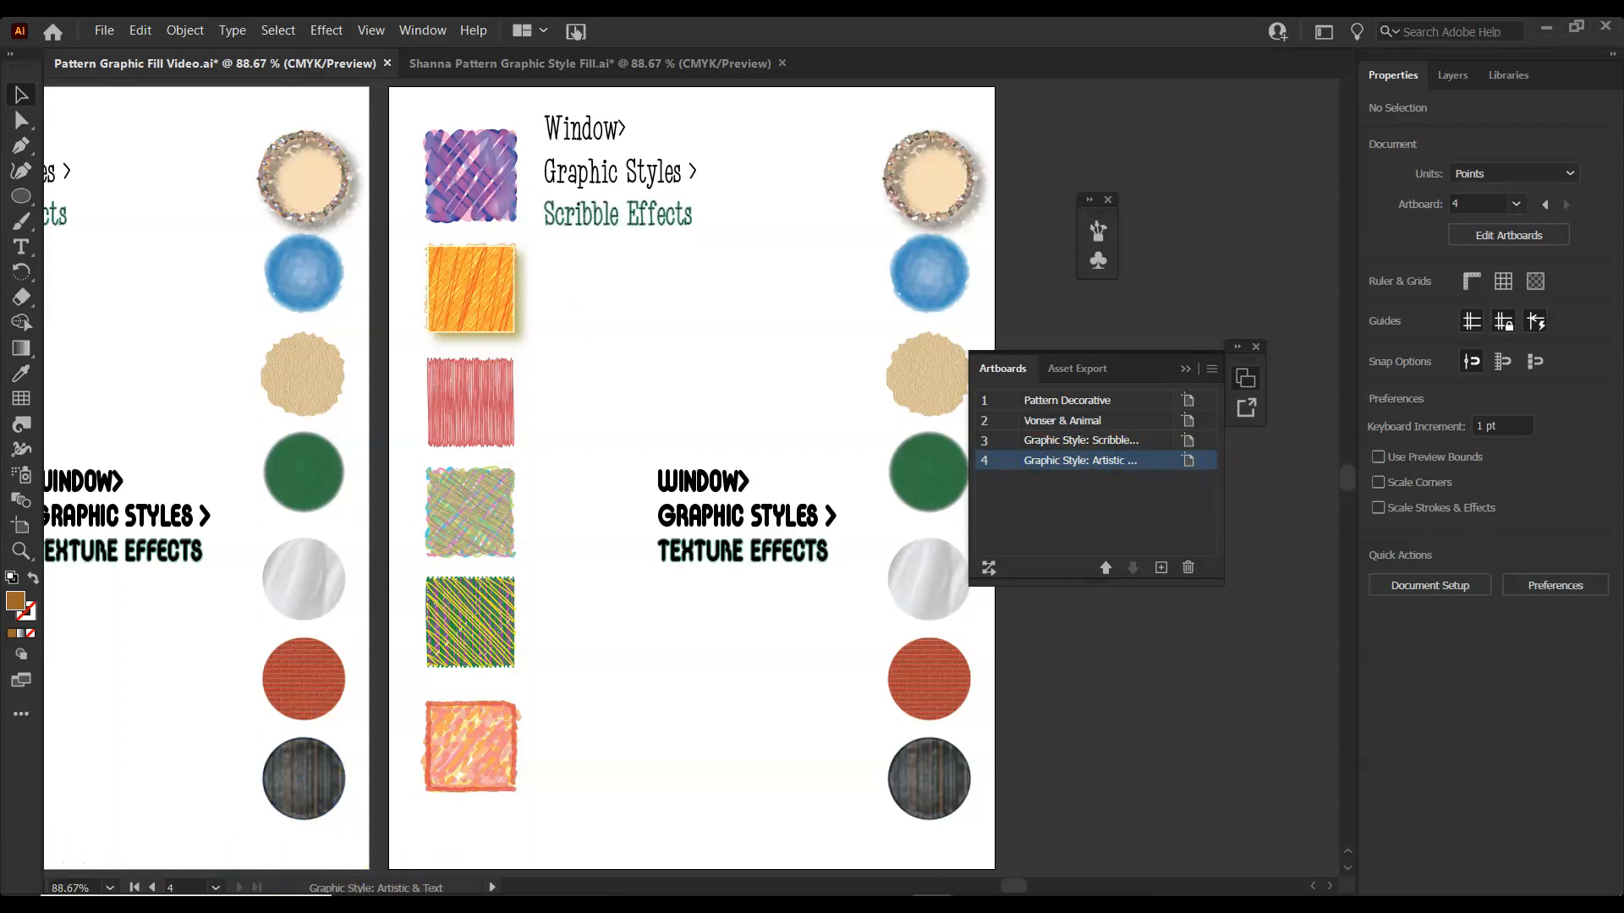
Replace the word Scribble with Artistic in the upper heading on the fourth artboard
double_click(568, 222)
click(553, 218)
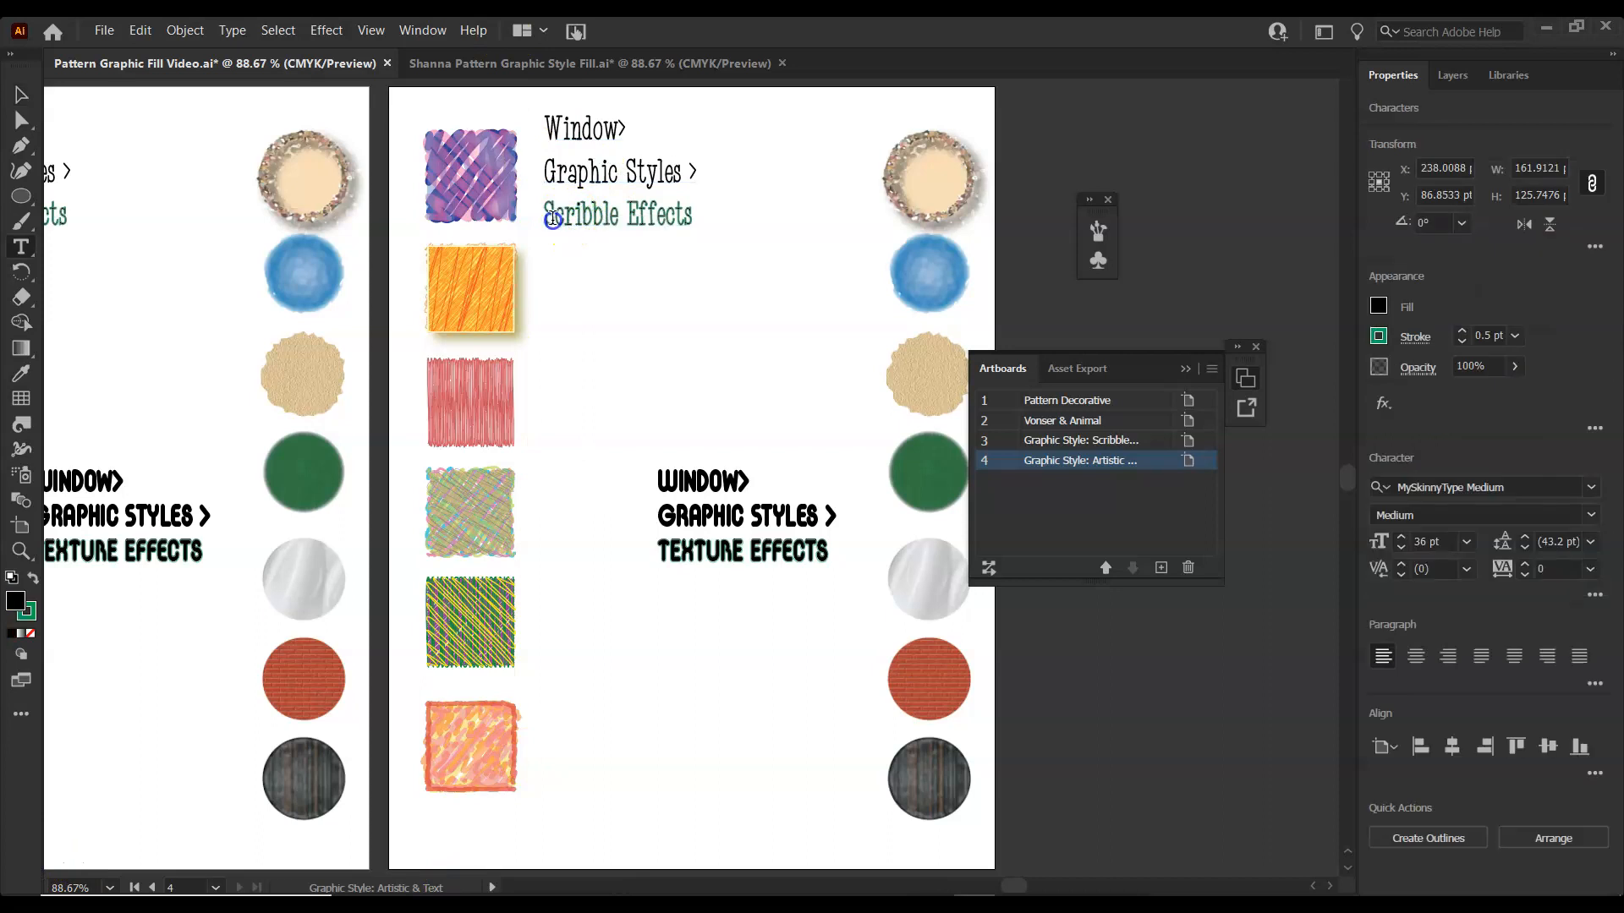
drag(545, 218, 666, 224)
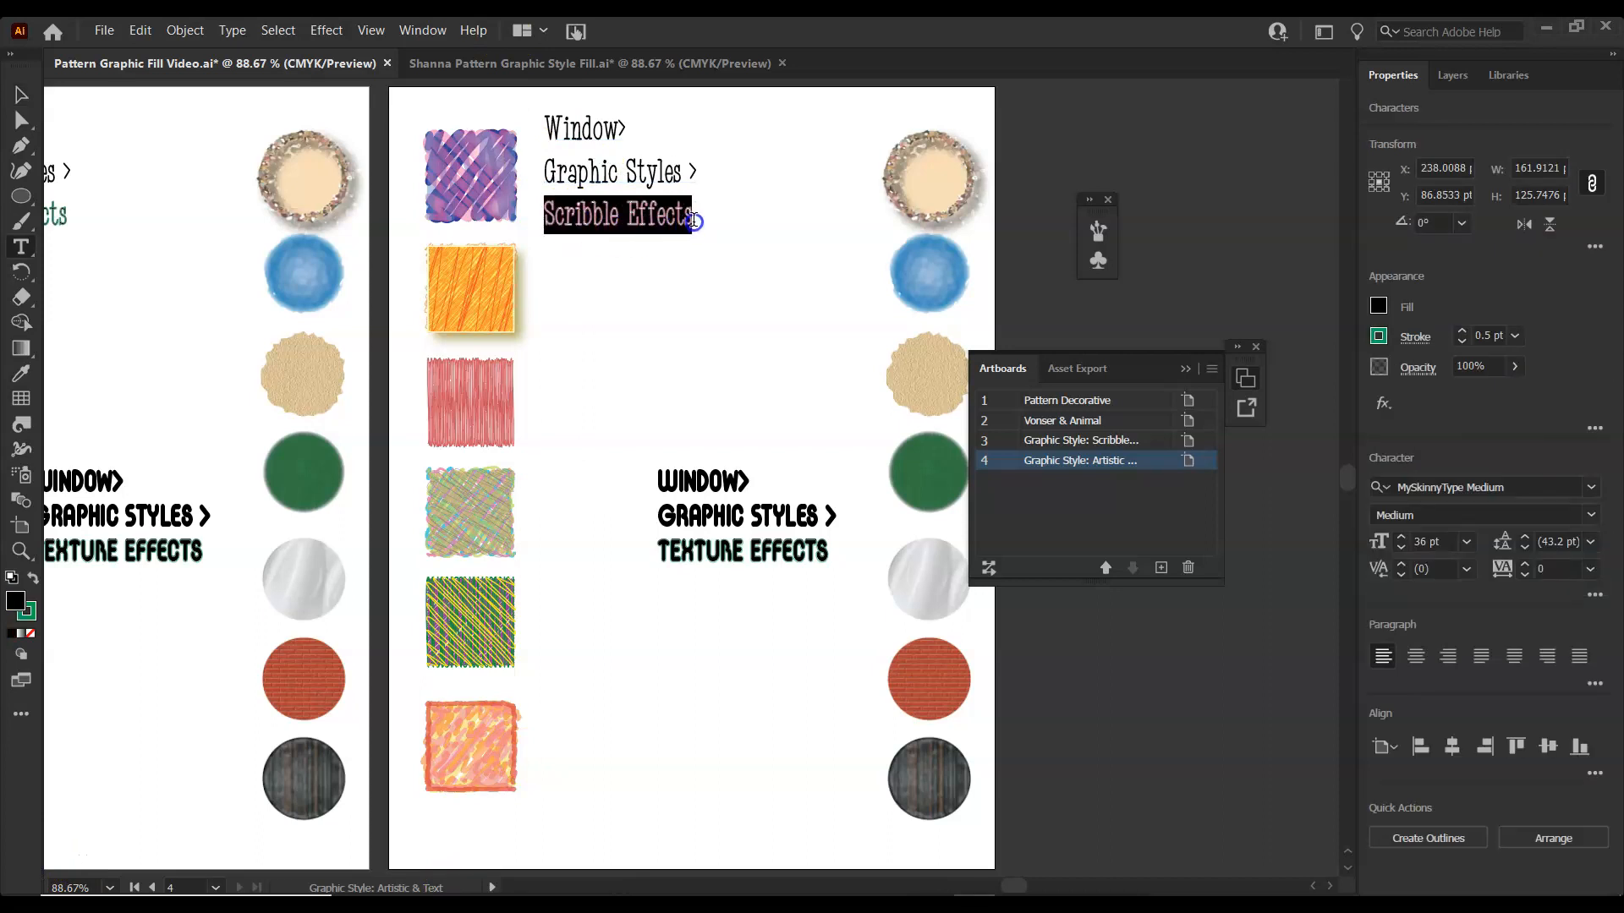
click(629, 216)
drag(620, 217, 523, 219)
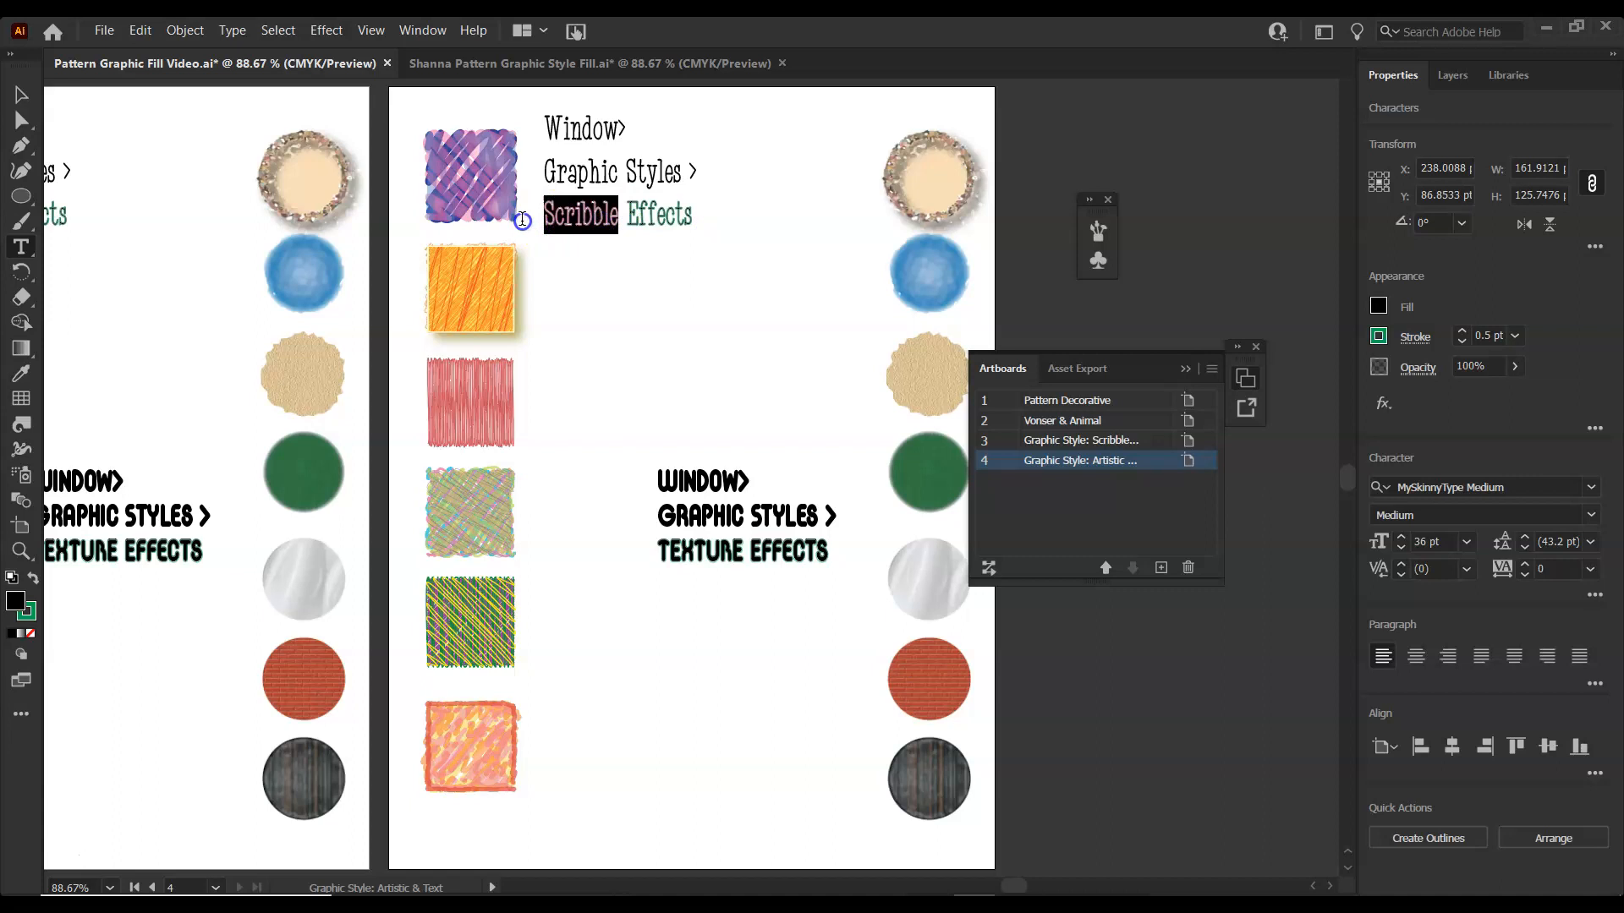
text(Artistic)
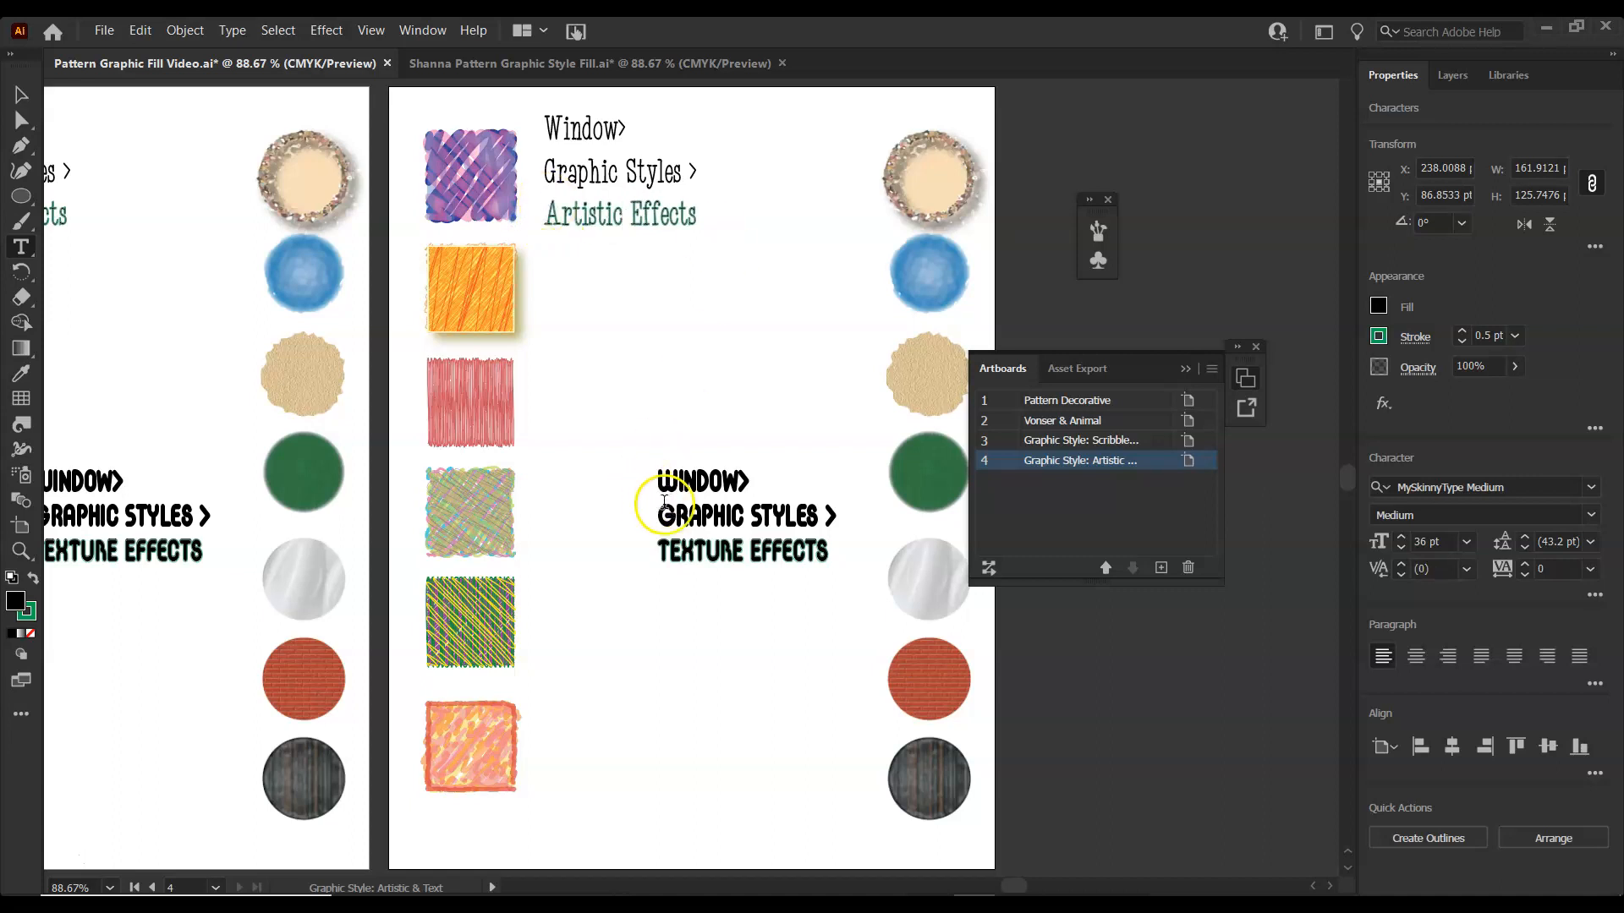
Replace the word TEXTURE with TYPE in the lower heading on the fourth artboard
click(740, 554)
drag(712, 551, 639, 551)
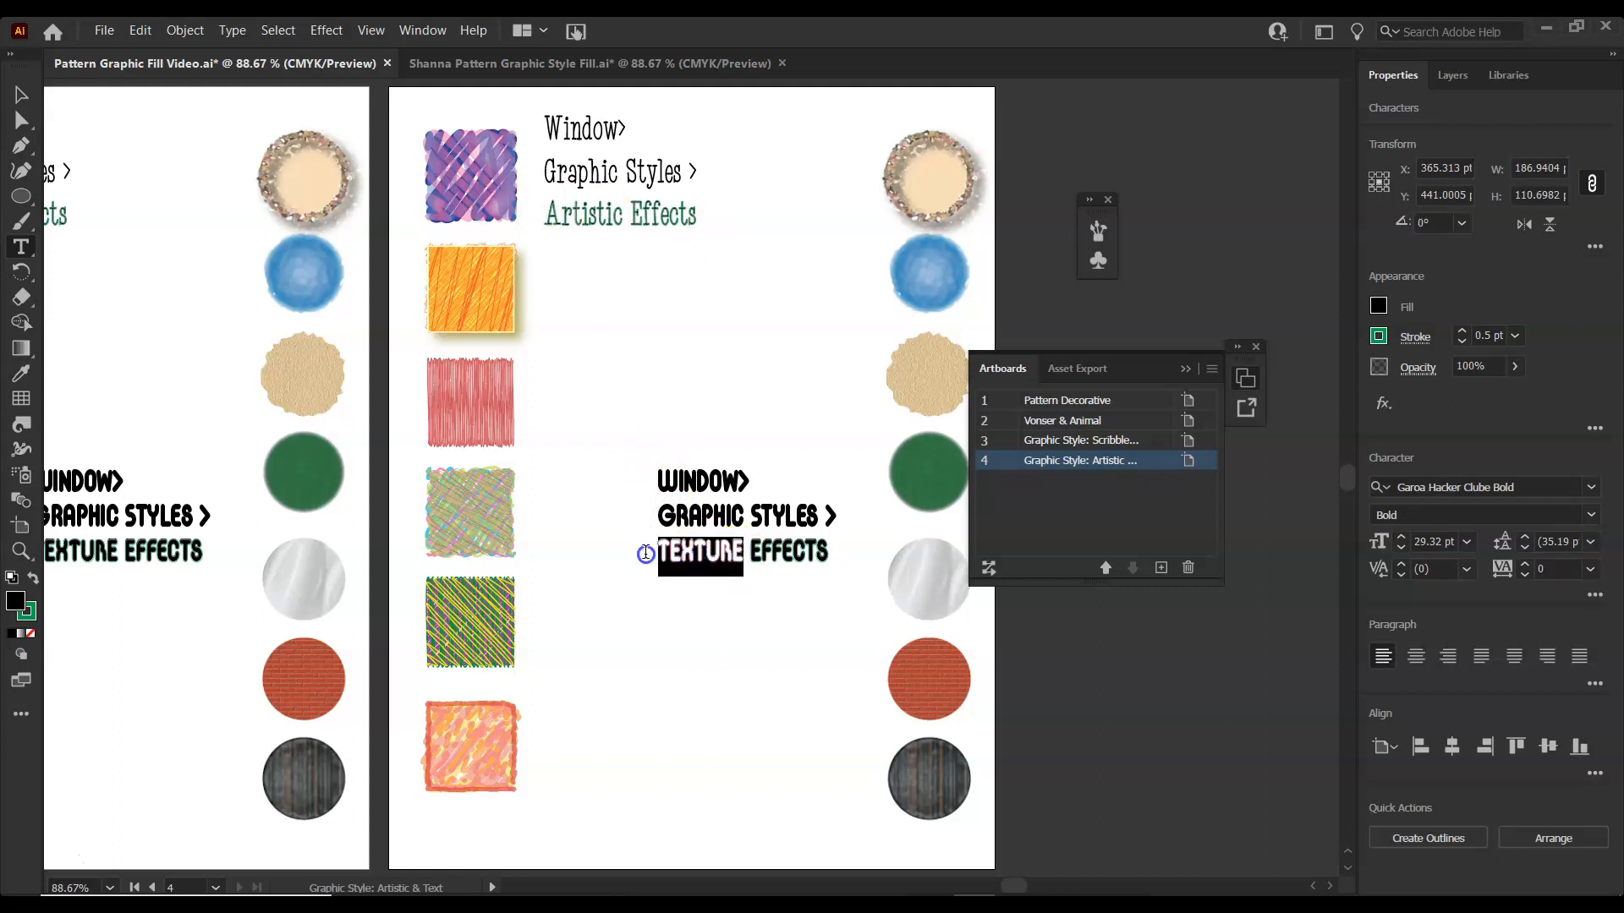
text(TY)
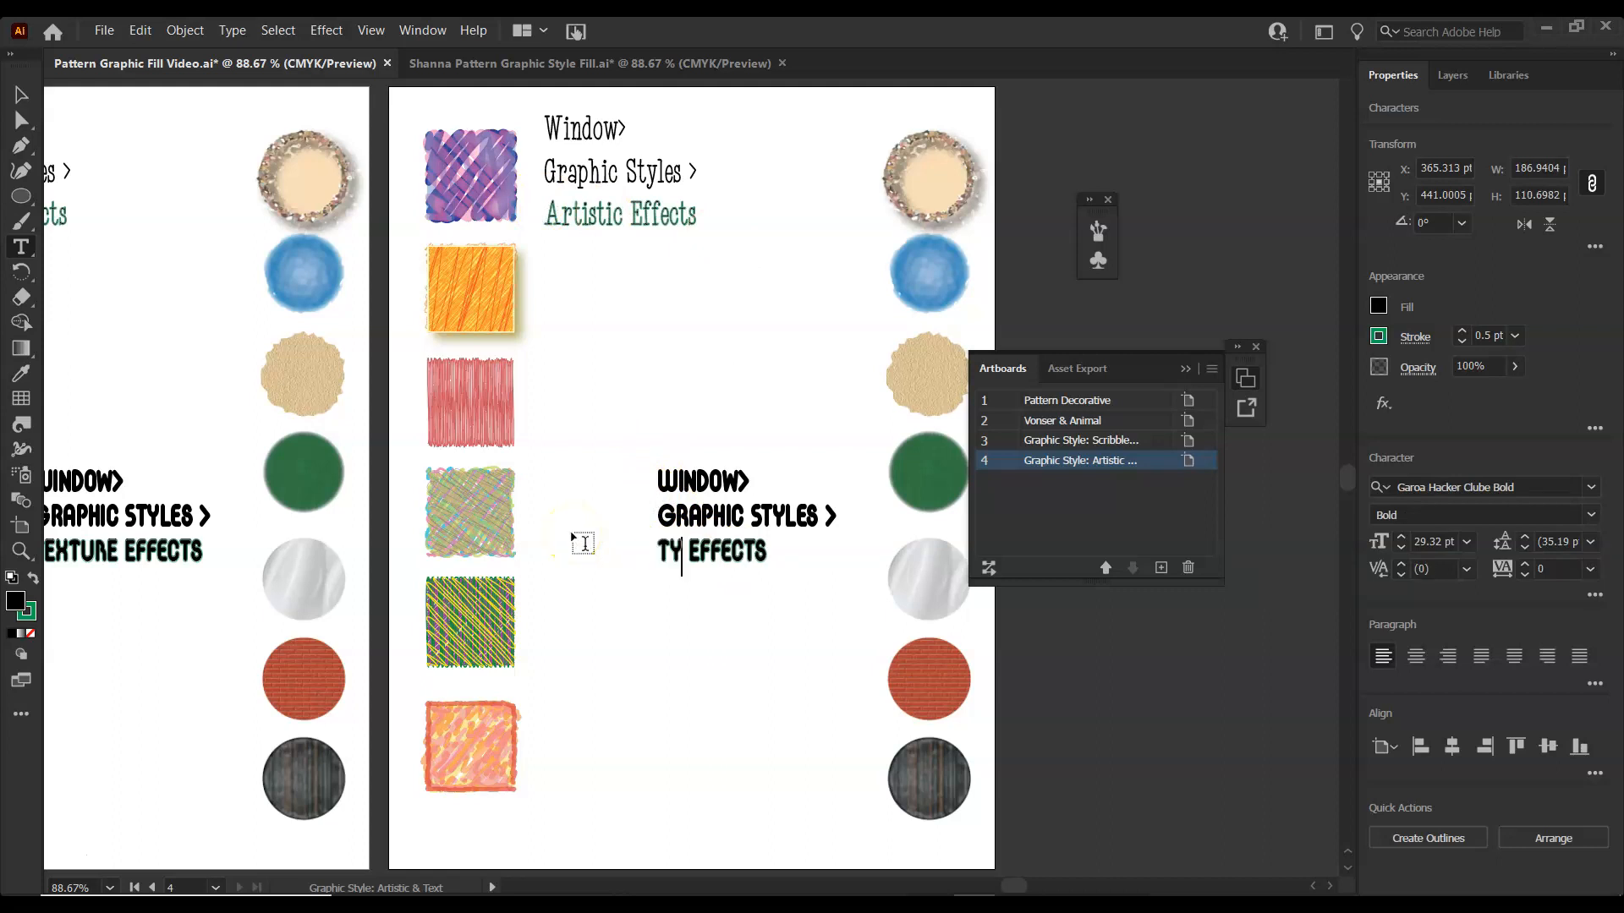
text(PE)
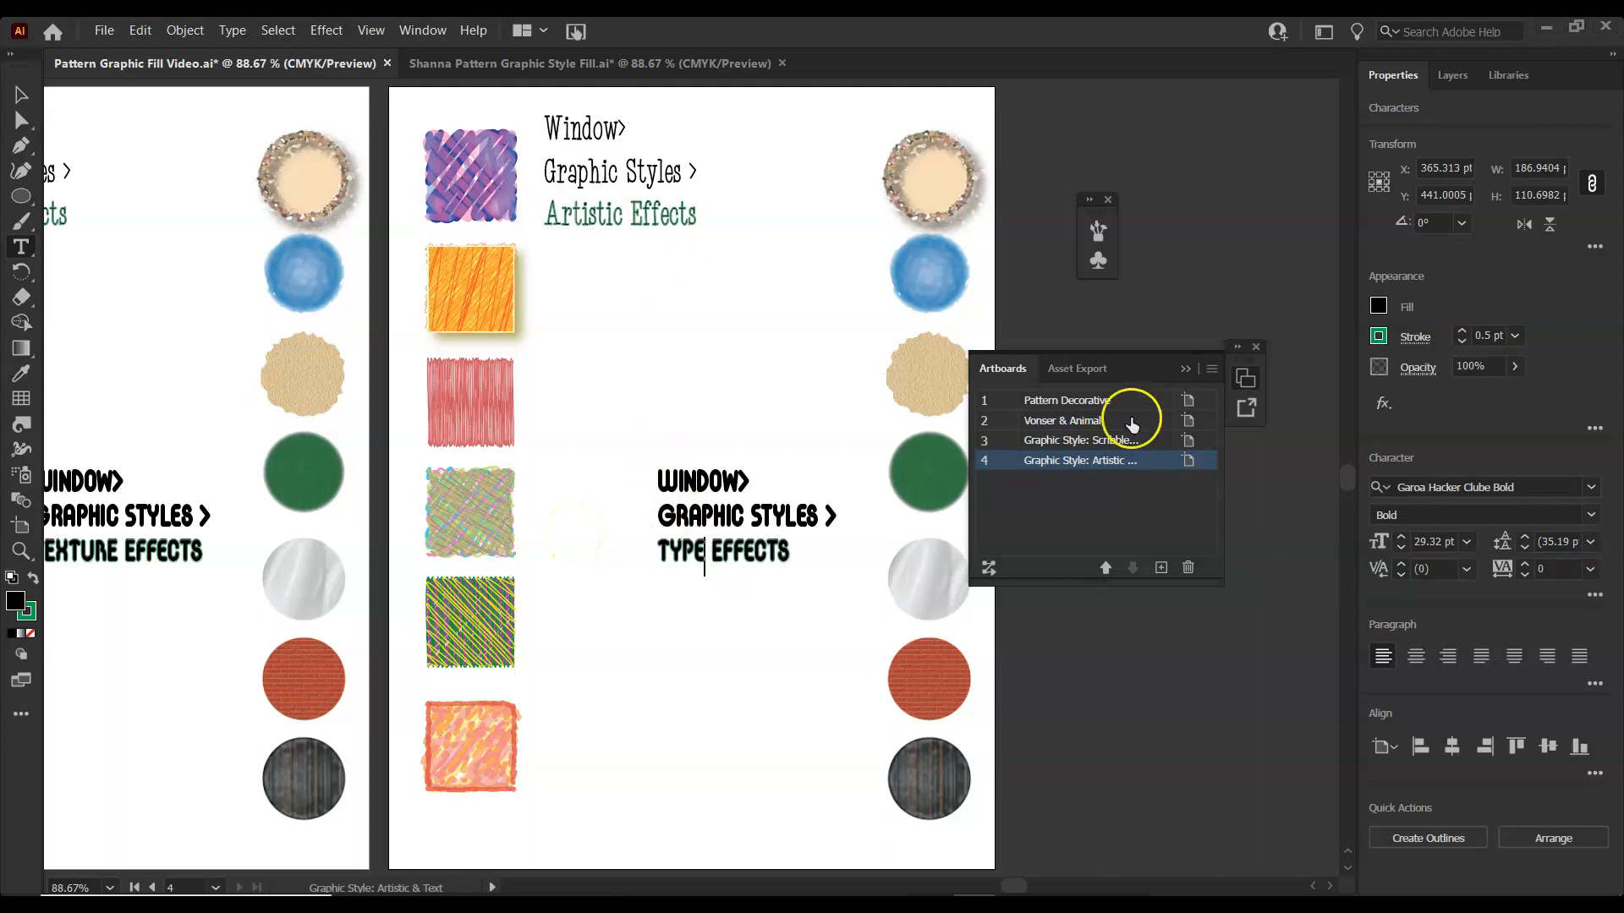
Open the Artistic Effects graphic style library and enlarge its display so all the styles can be seen
click(408, 32)
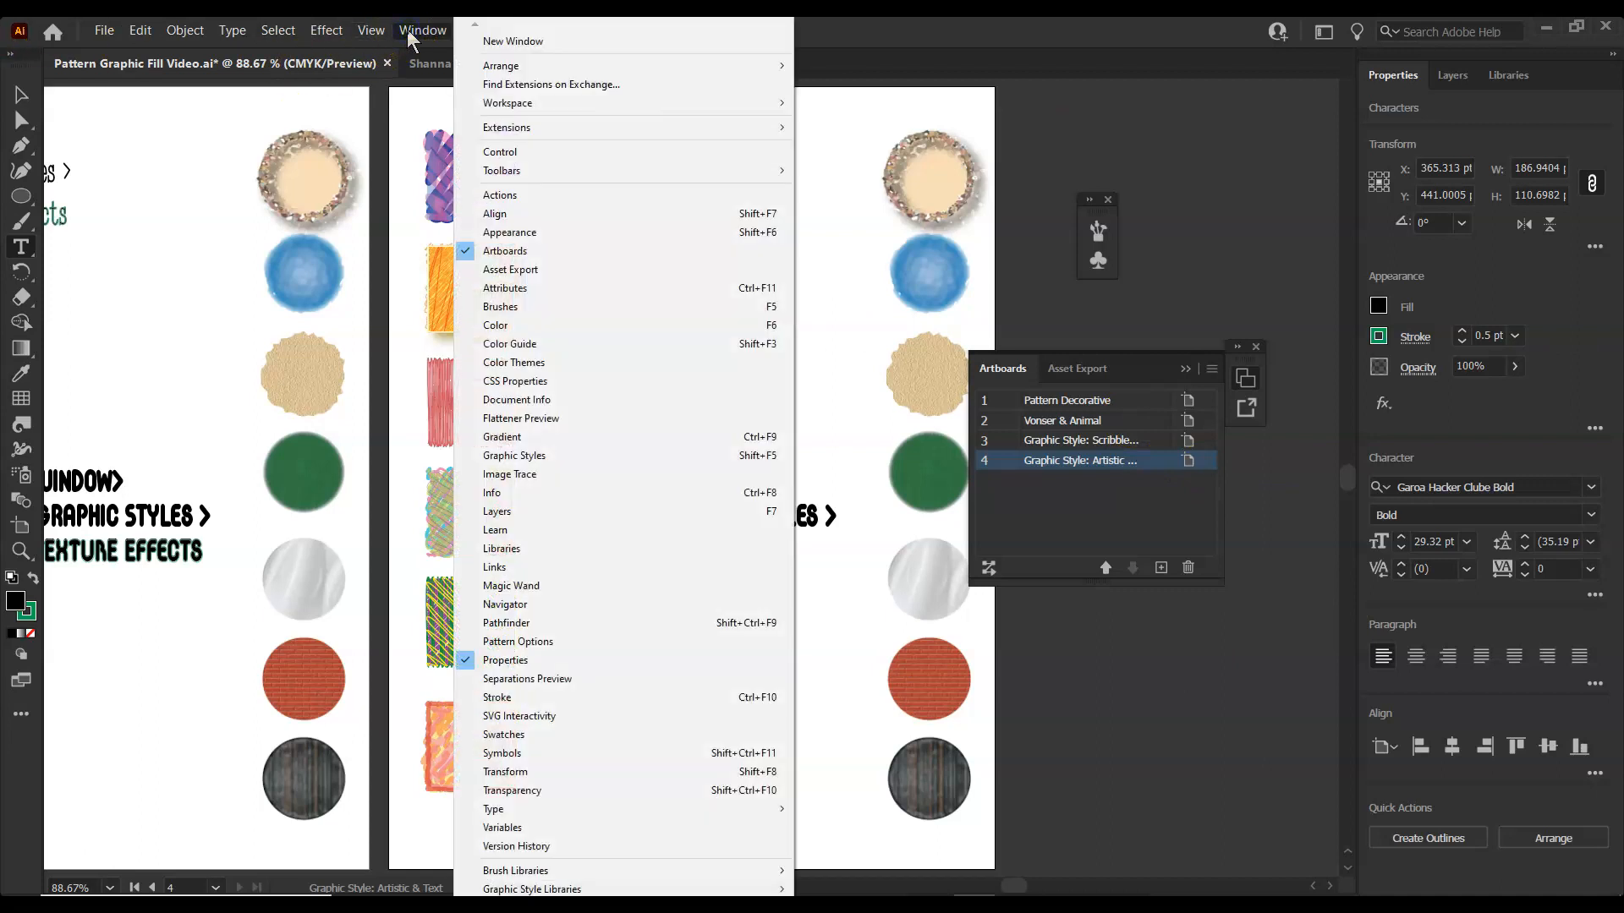
click(509, 456)
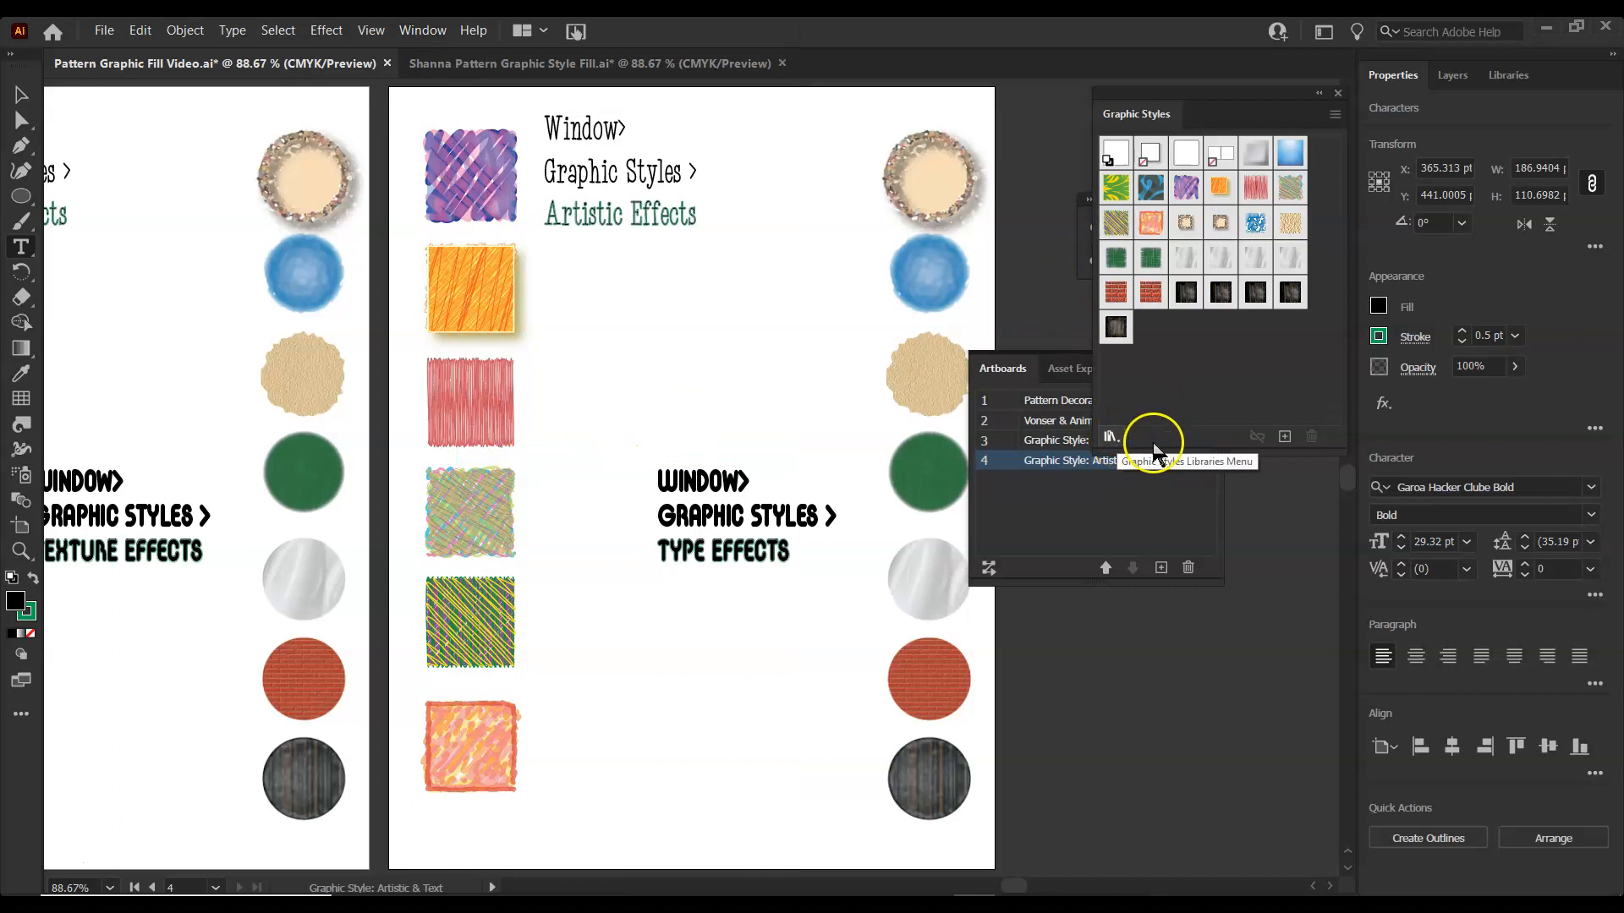
click(1111, 437)
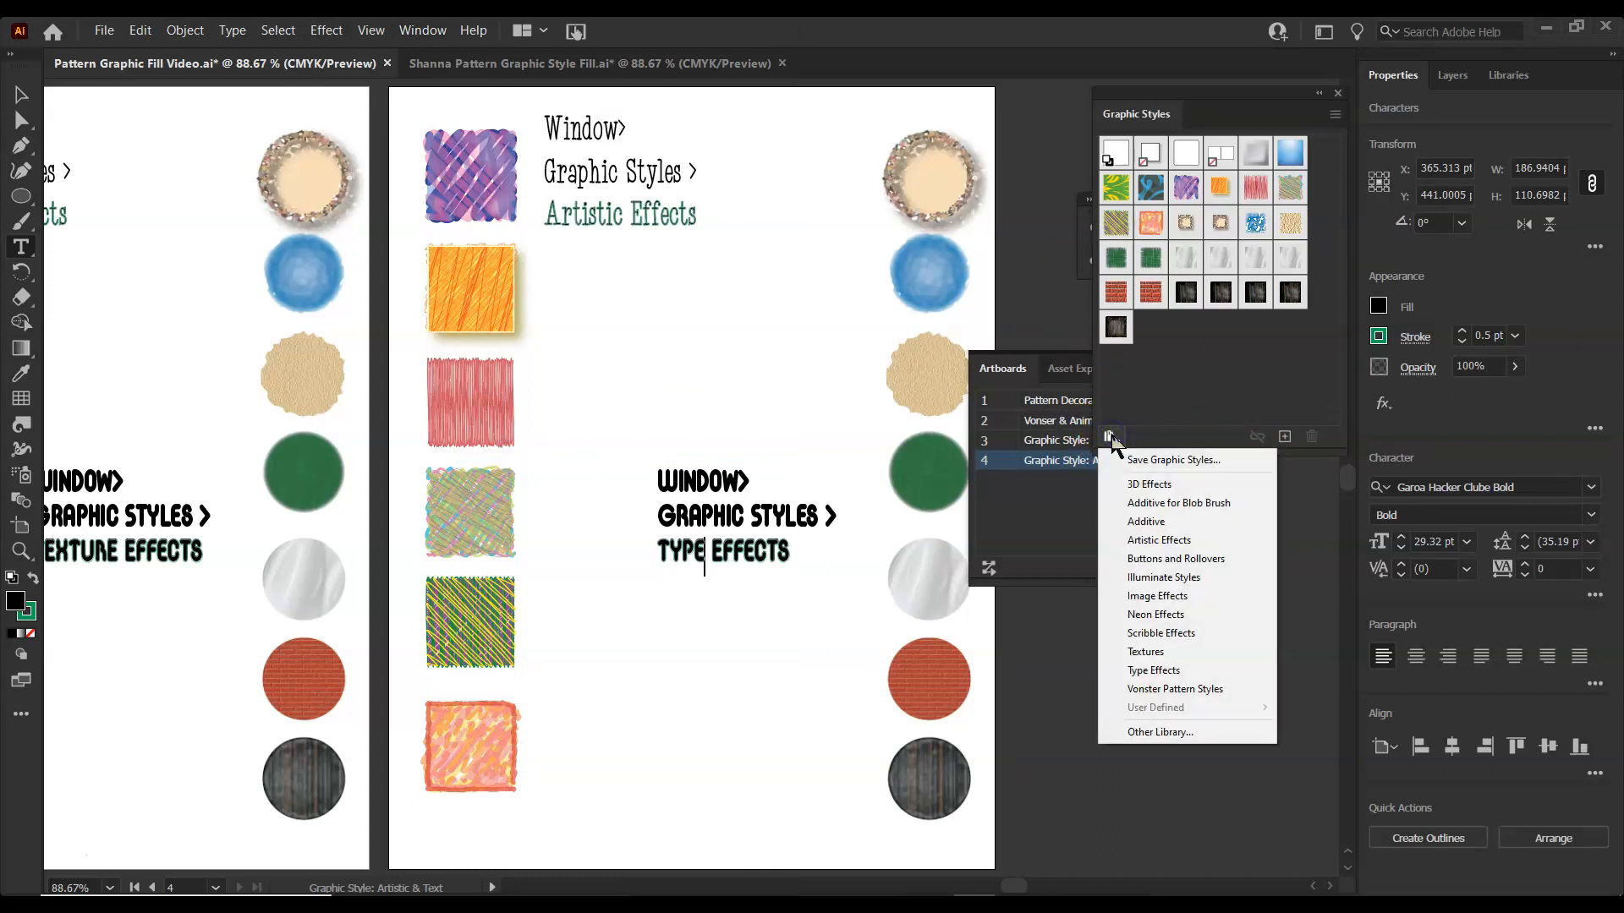
click(1149, 538)
drag(1087, 215, 1096, 557)
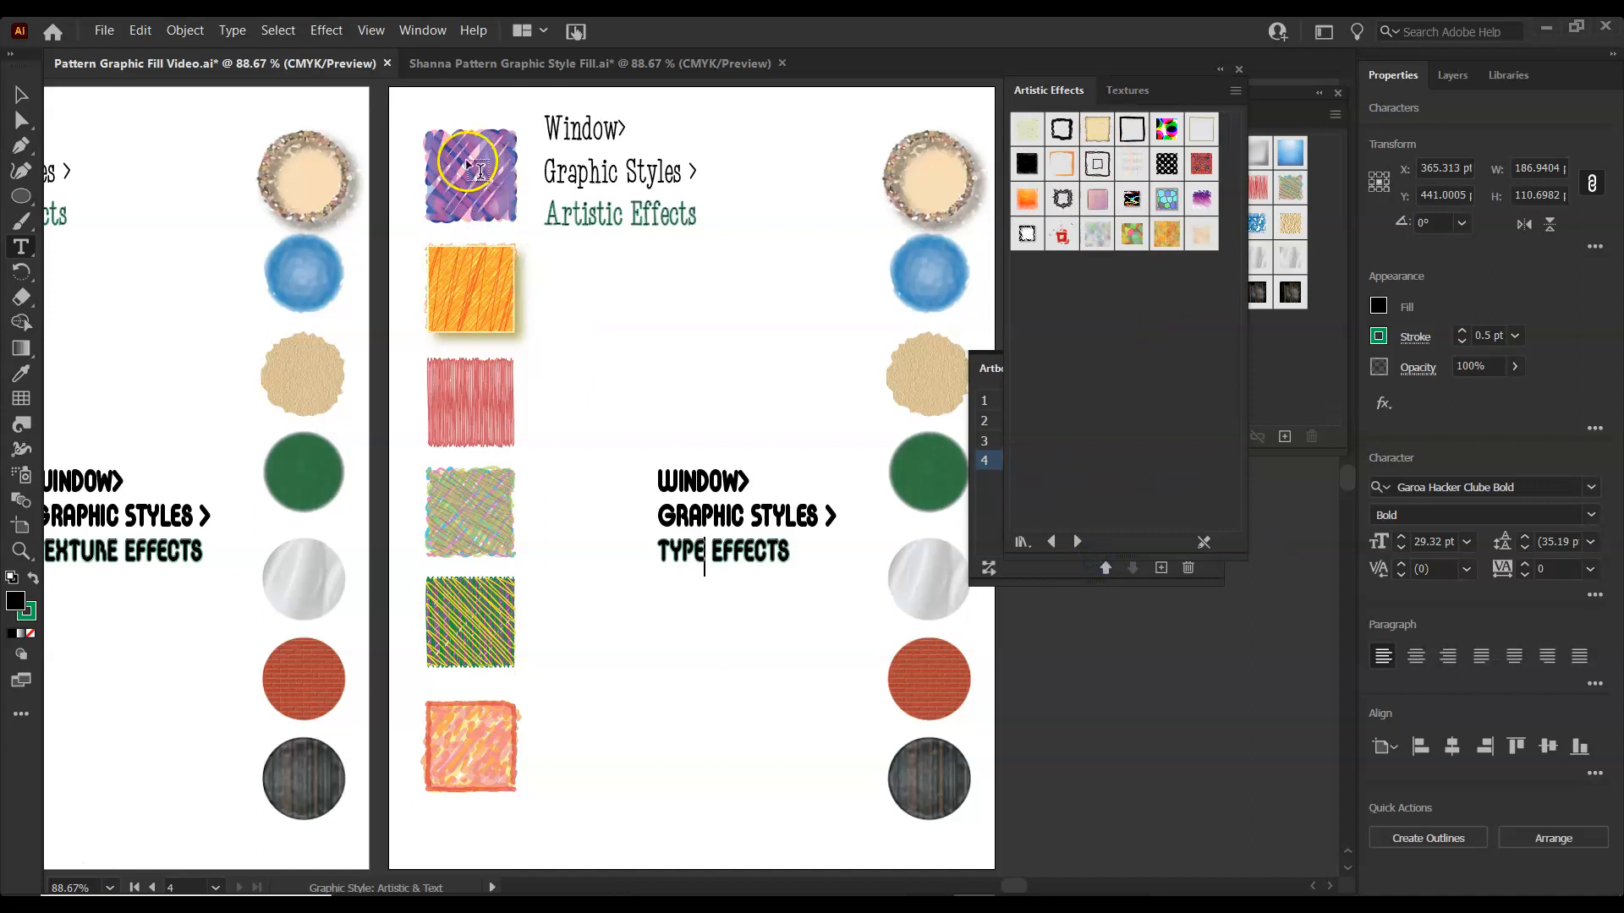
Apply the blue mosaic Artistic Effects style to the first square on the fourth artboard and the pink textured style to the second
click(21, 95)
click(461, 196)
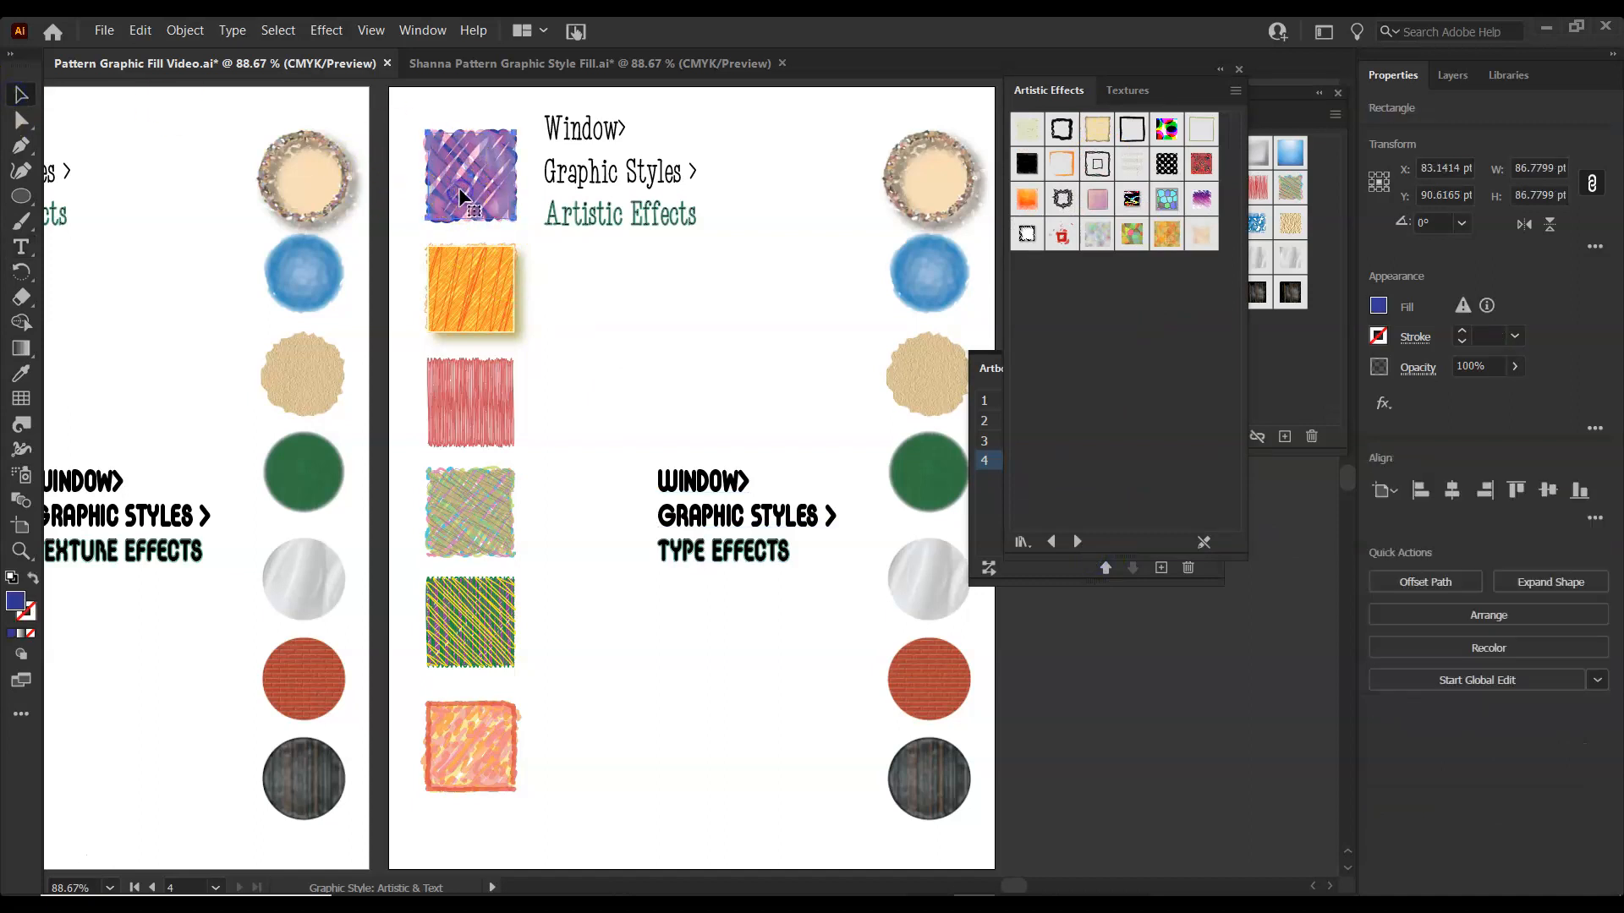
click(1195, 163)
click(1169, 205)
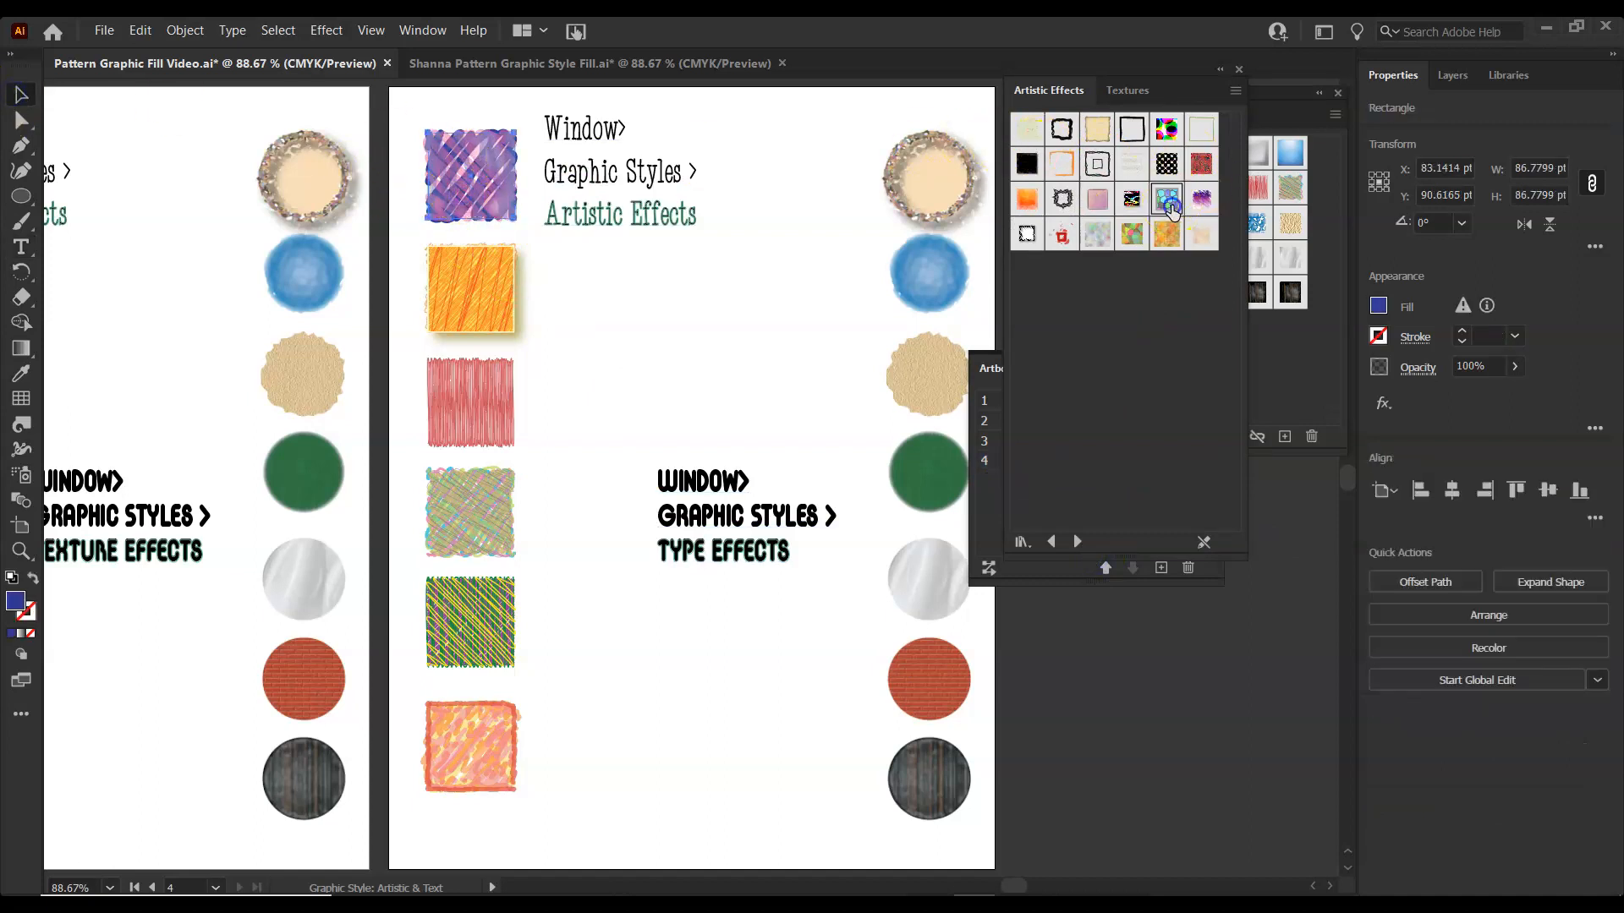
click(453, 285)
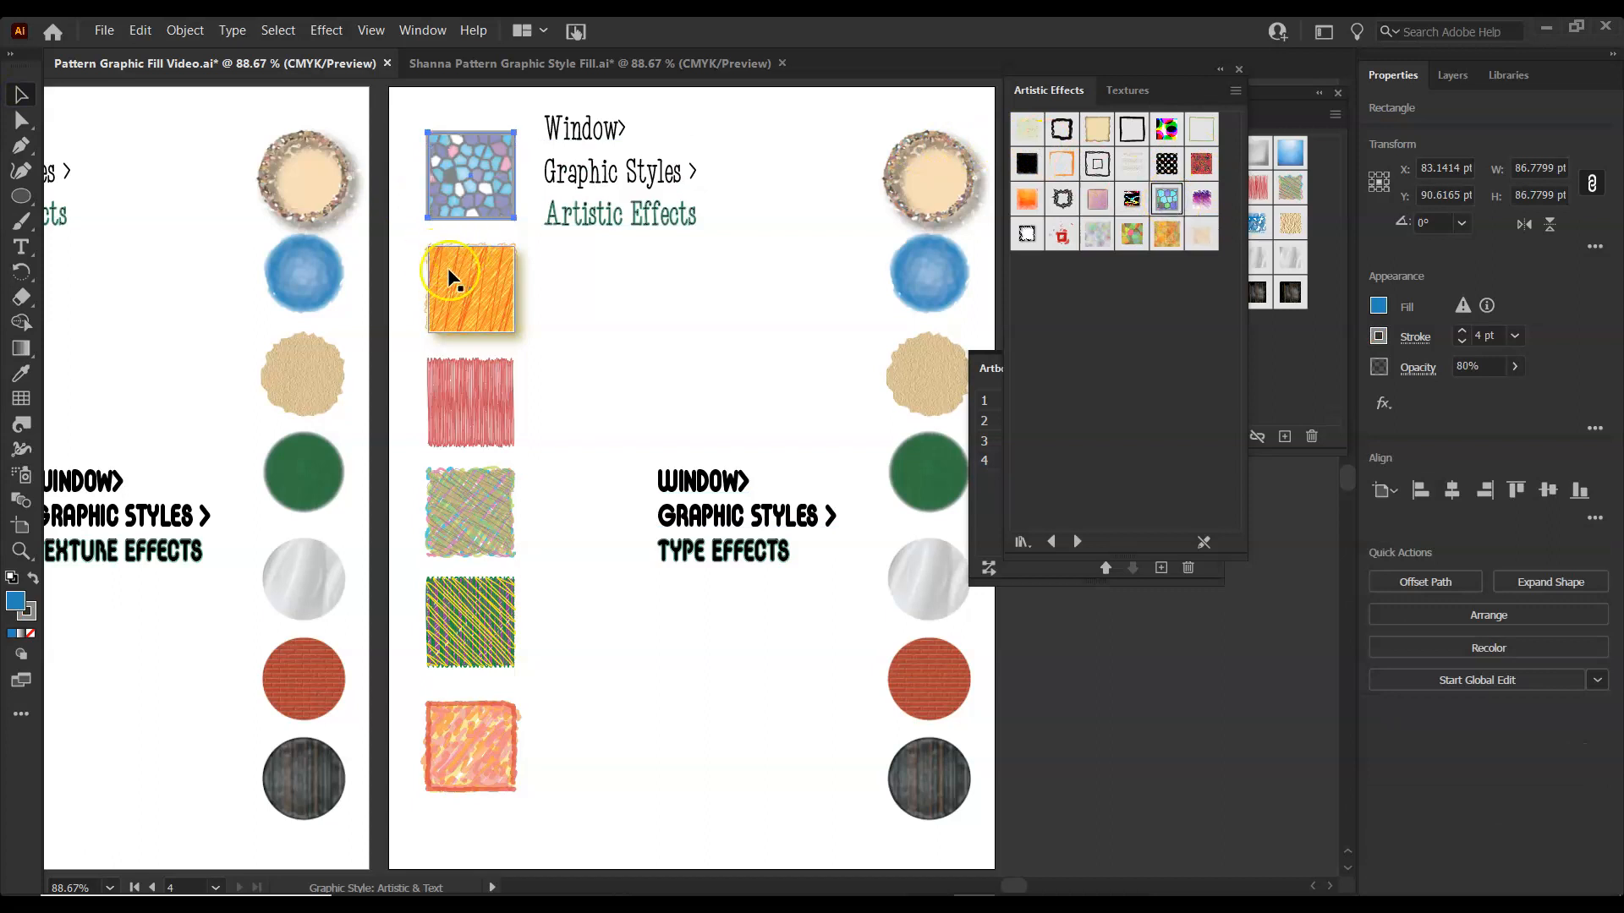
click(1097, 203)
Apply the multicoloured Color Halftone style to the third square and the black-and-white dotted style to the fourth
click(471, 406)
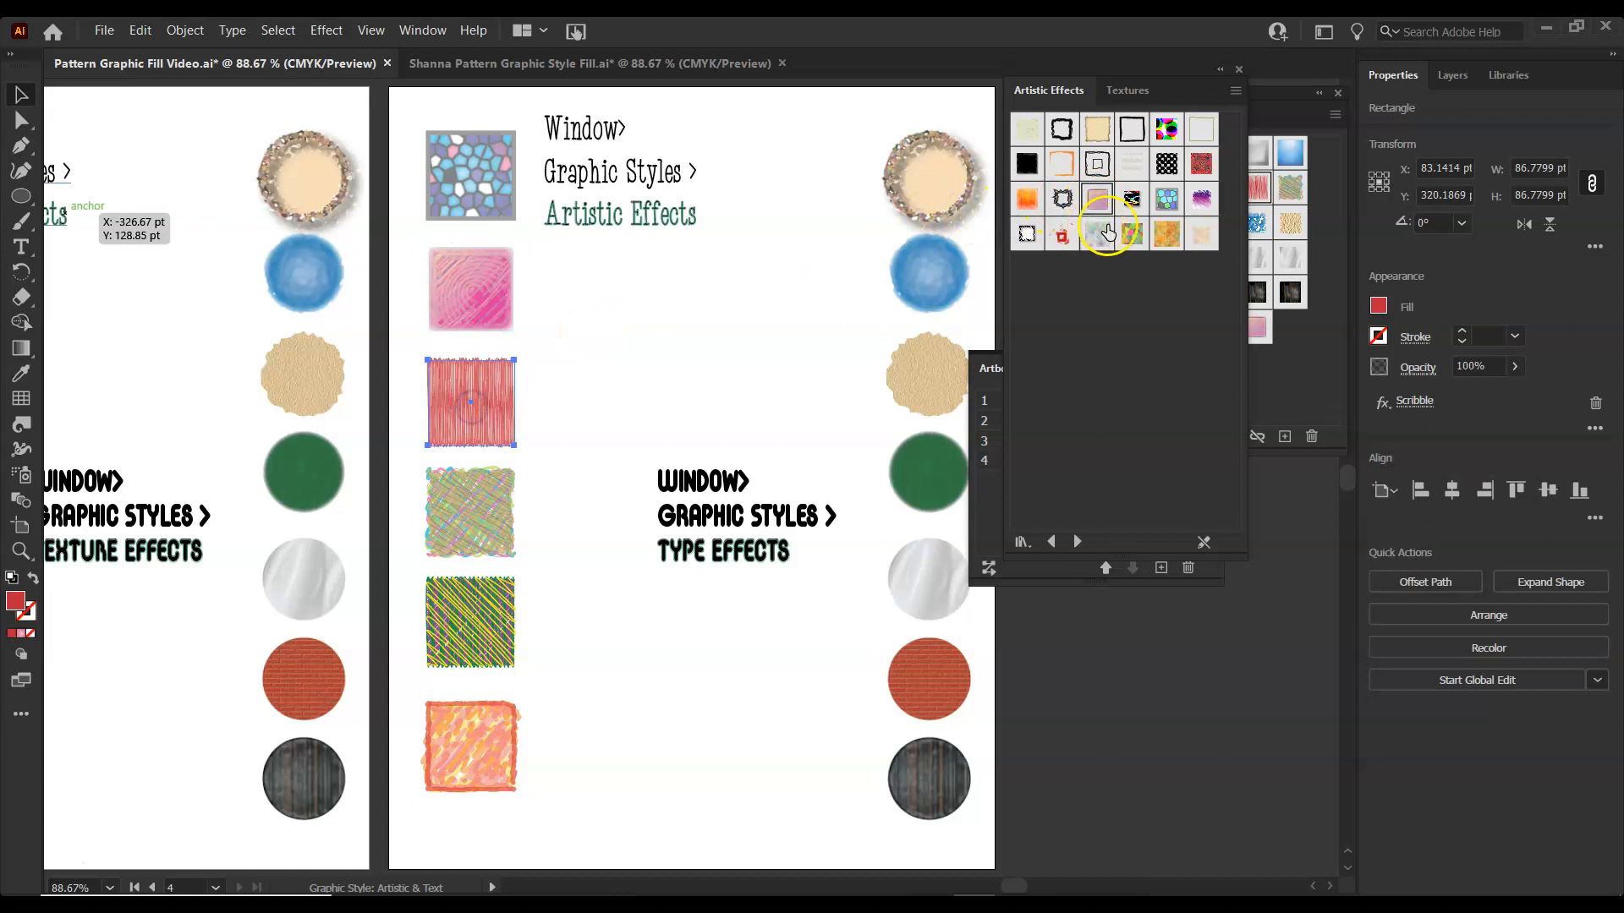
click(1166, 130)
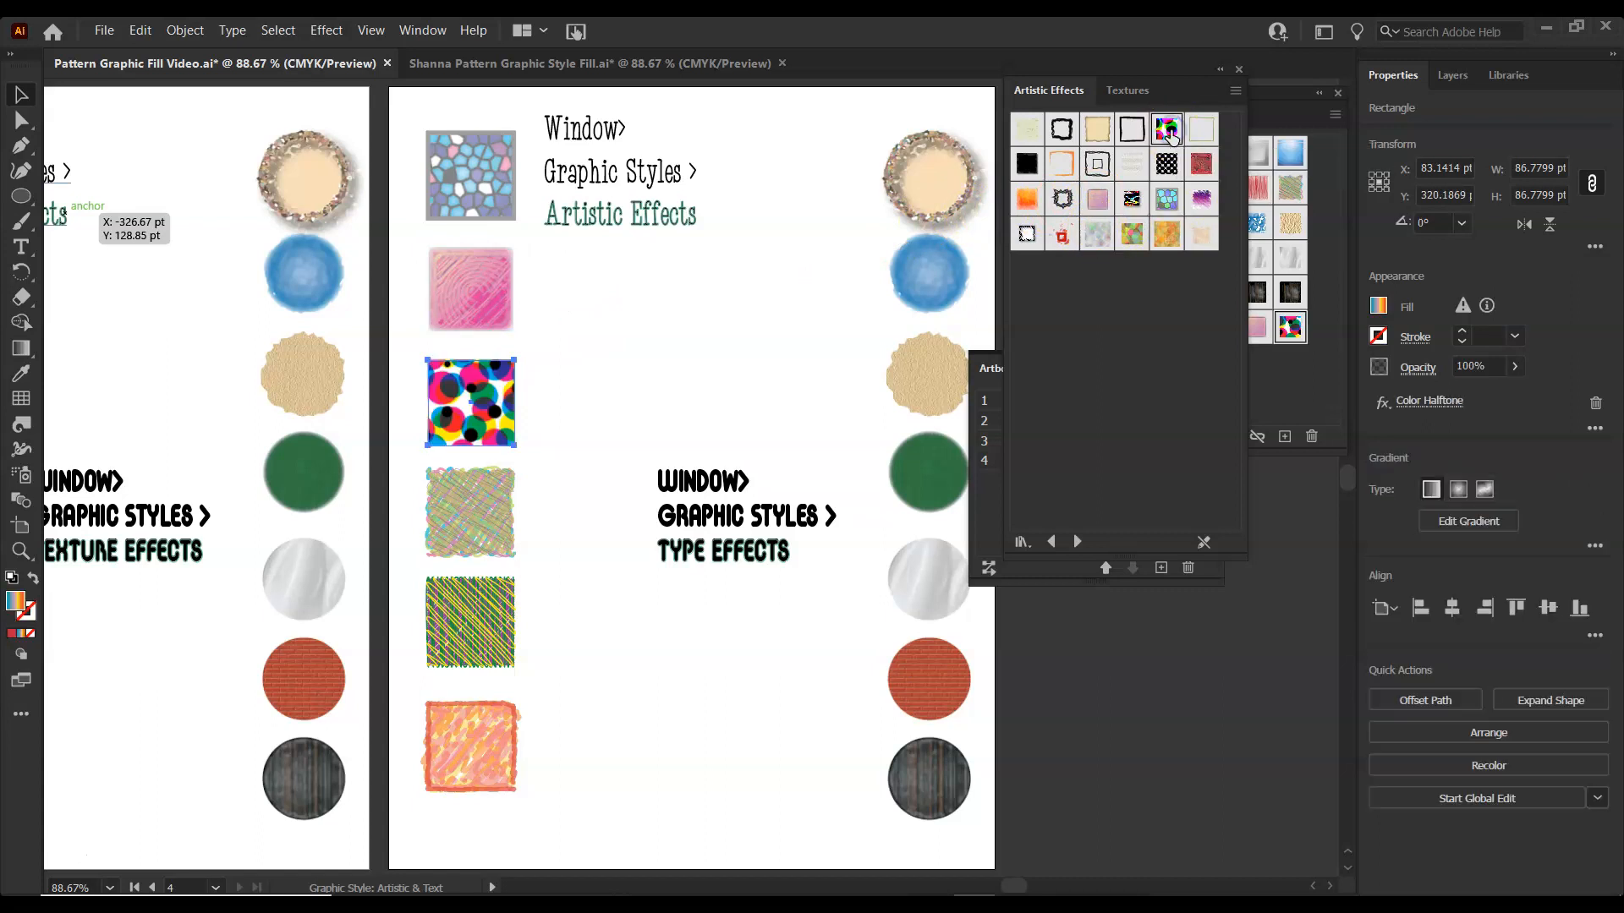
click(464, 492)
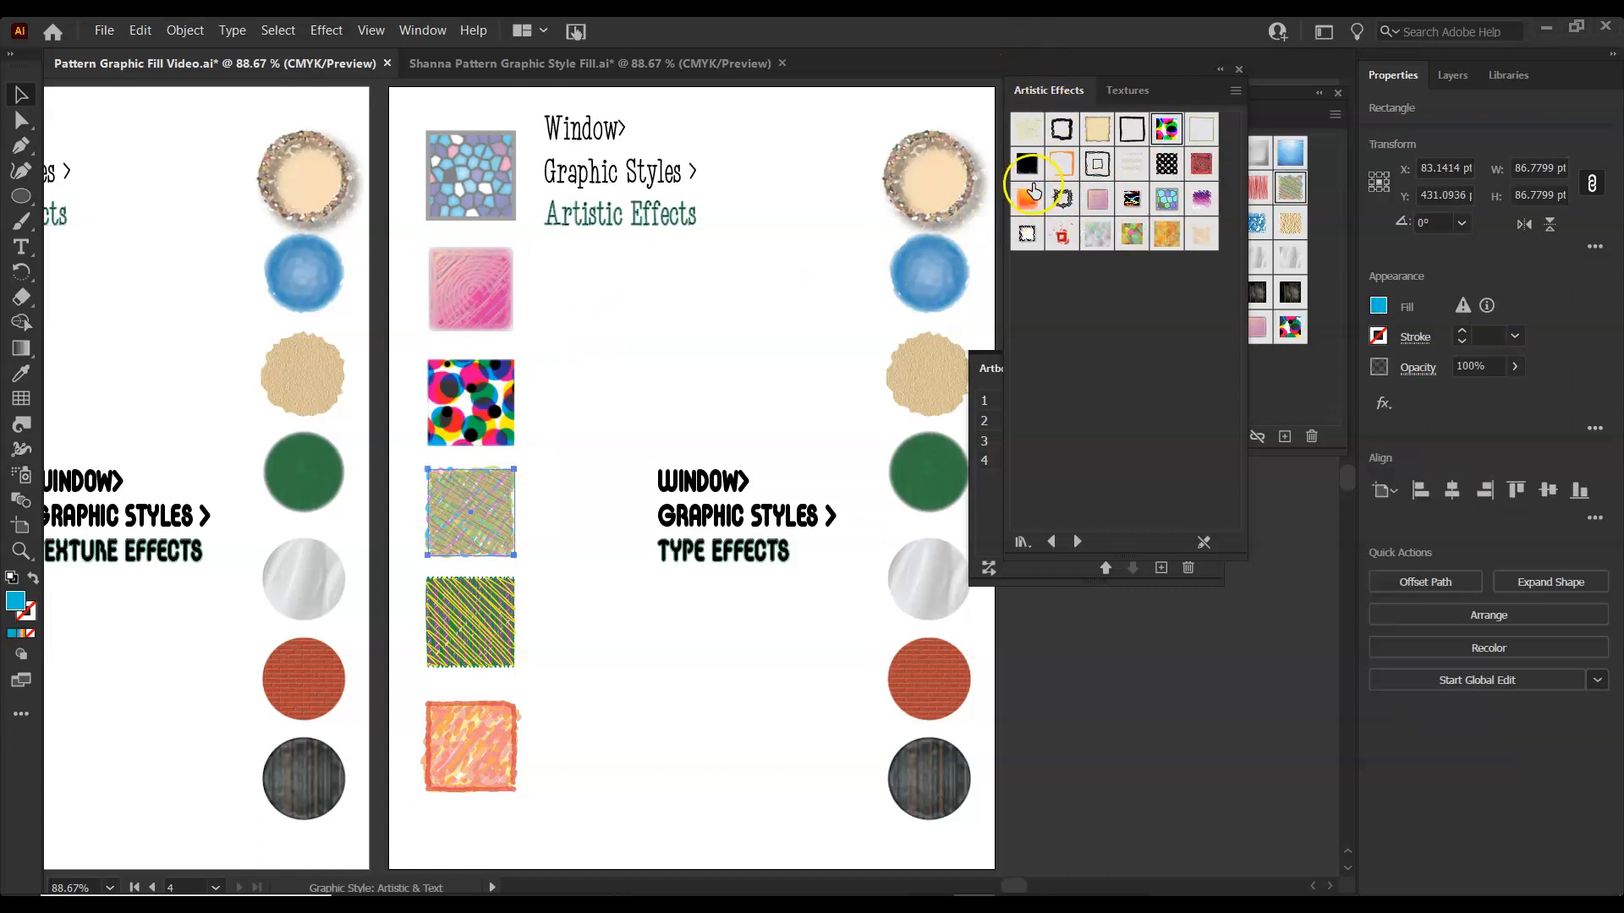
click(1167, 164)
Apply the rough black-edged Artistic Effects style to the fifth square and the purple gradient style to the sixth
click(457, 626)
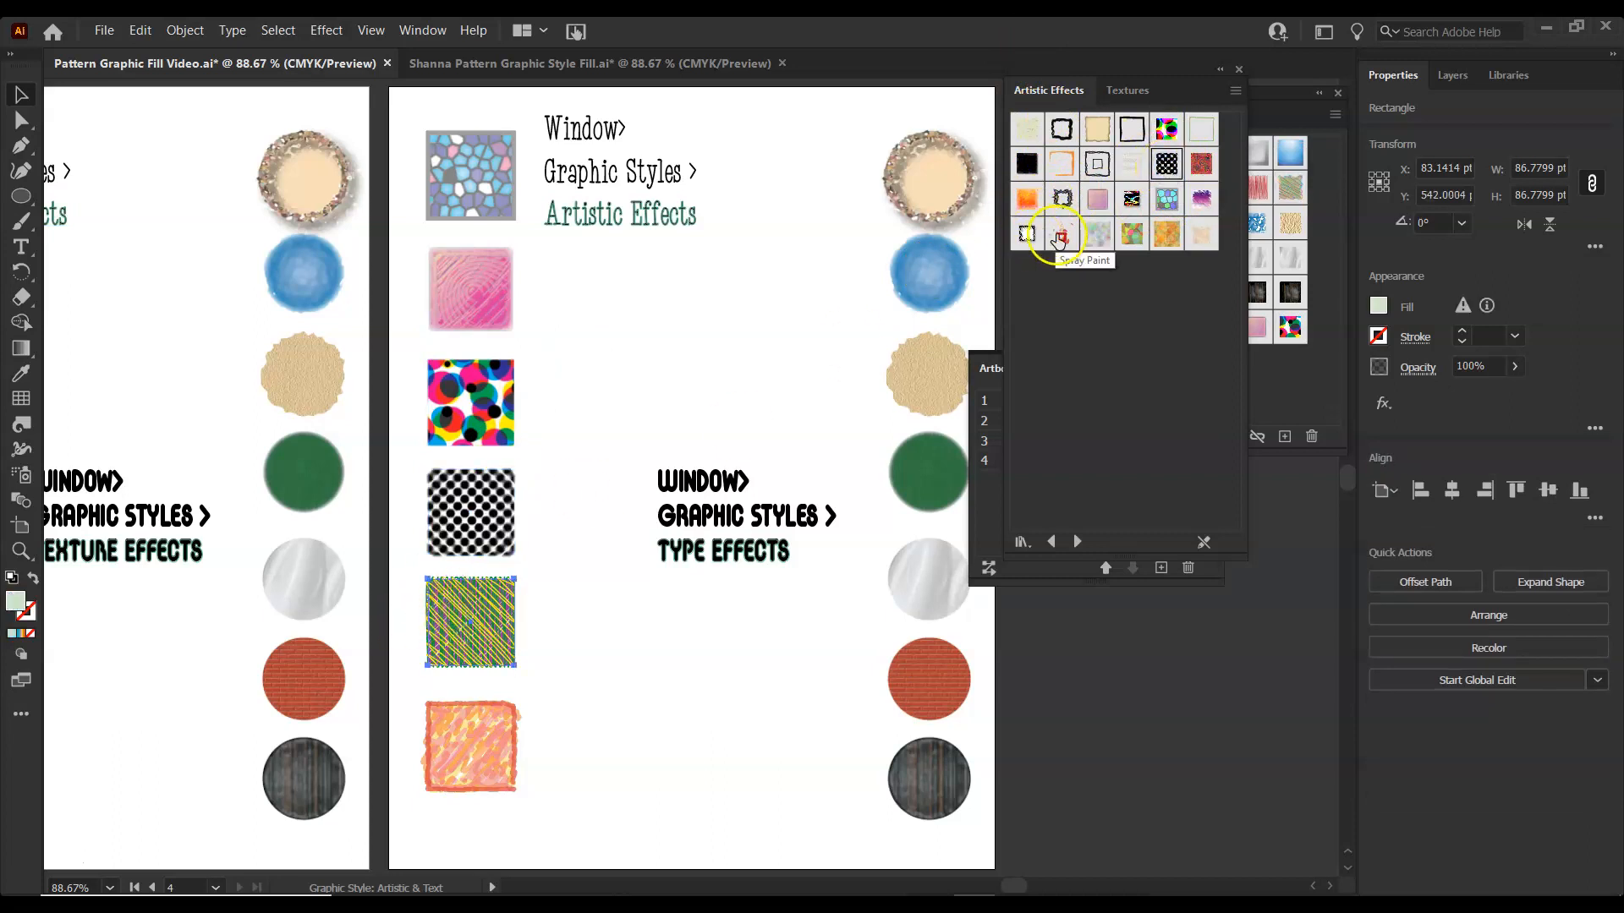
click(1028, 236)
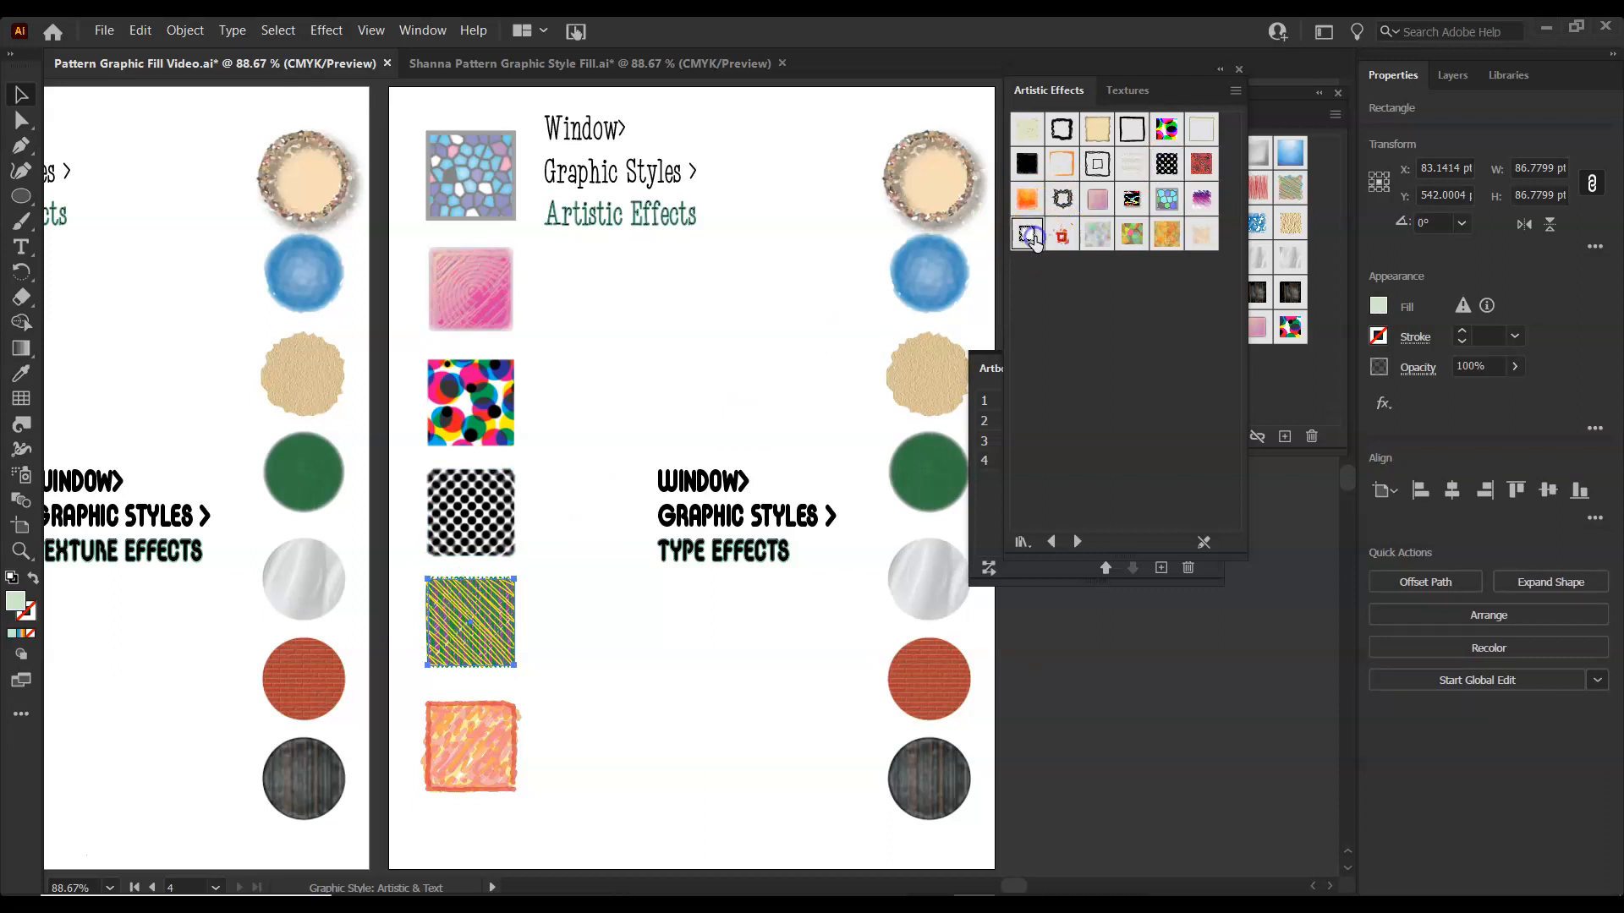
click(474, 776)
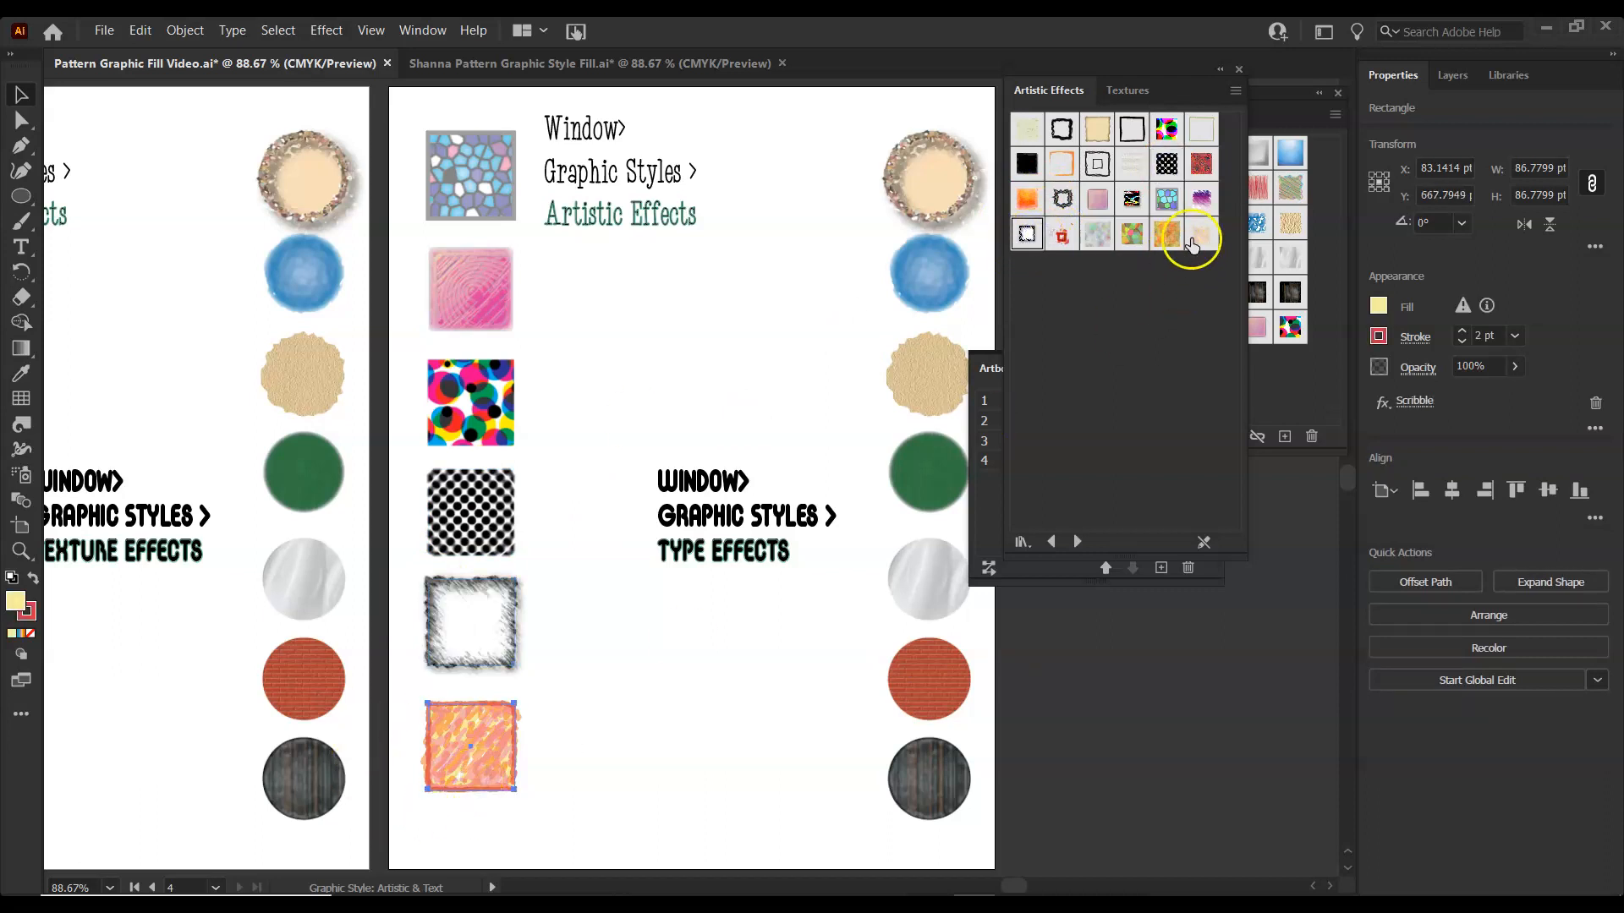
click(1202, 199)
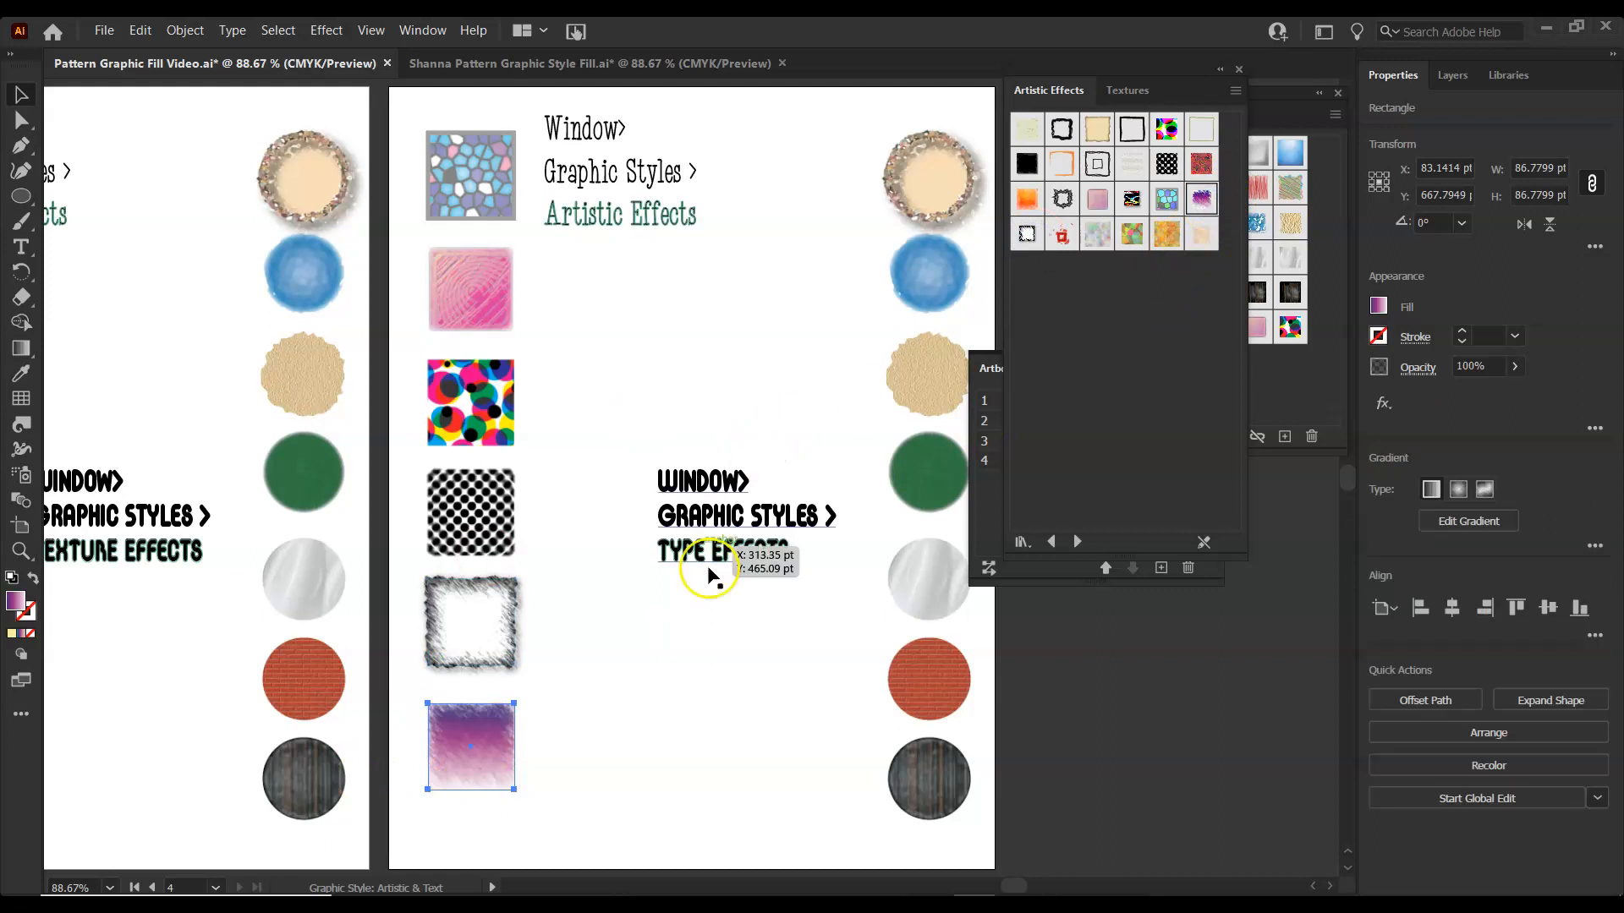
Advance through the graphic style libraries from Artistic Effects to Type Effects
click(654, 578)
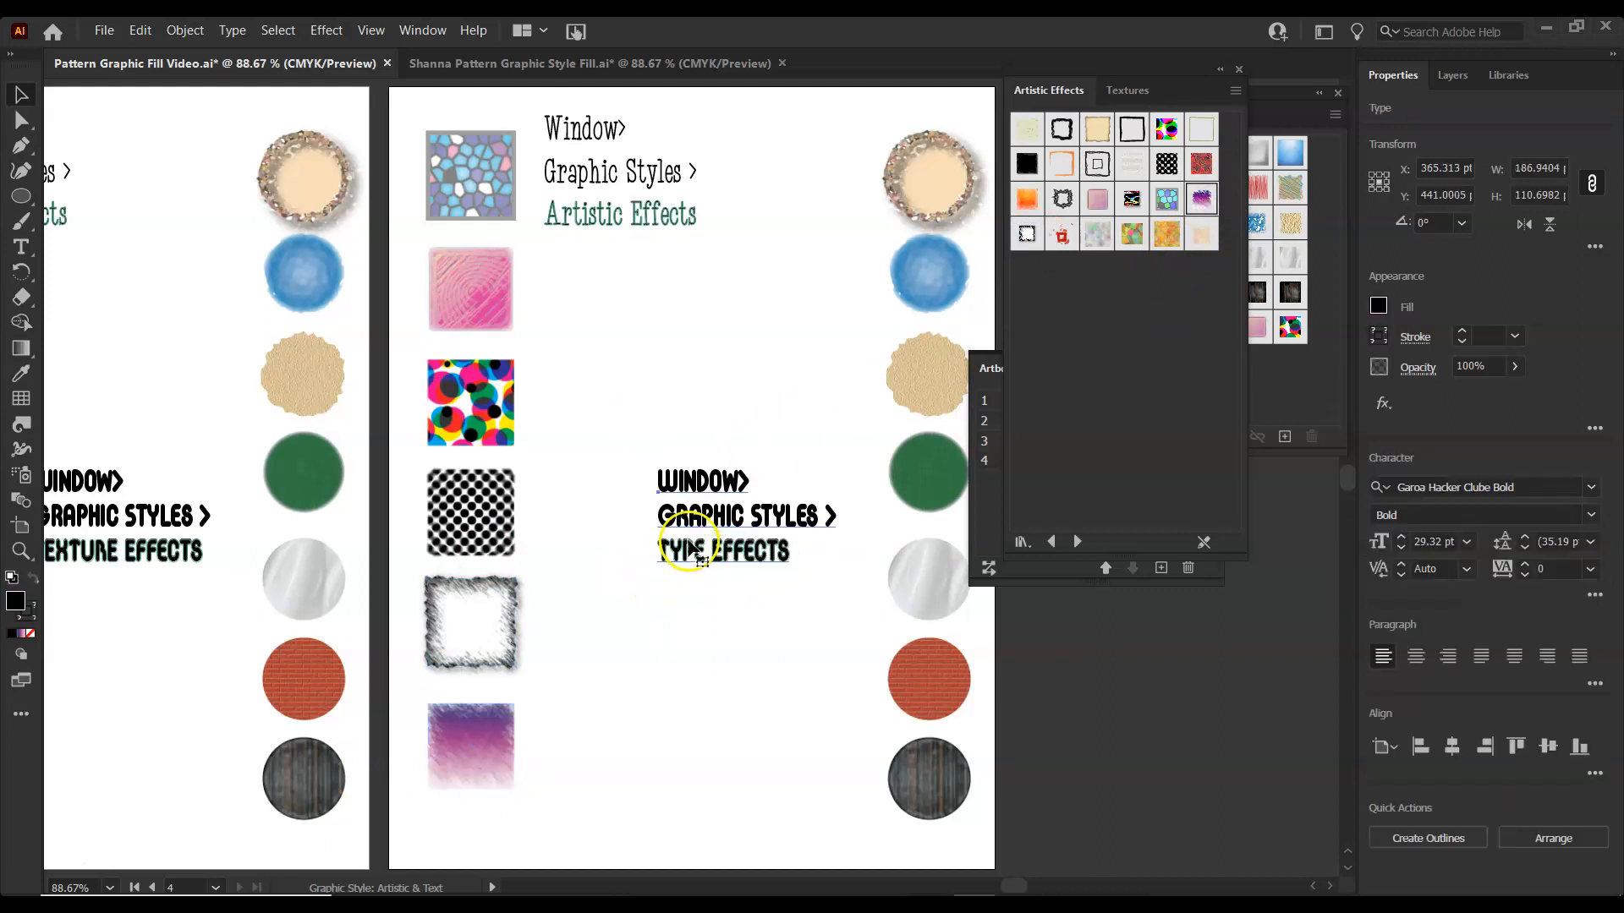
click(1027, 236)
click(1076, 542)
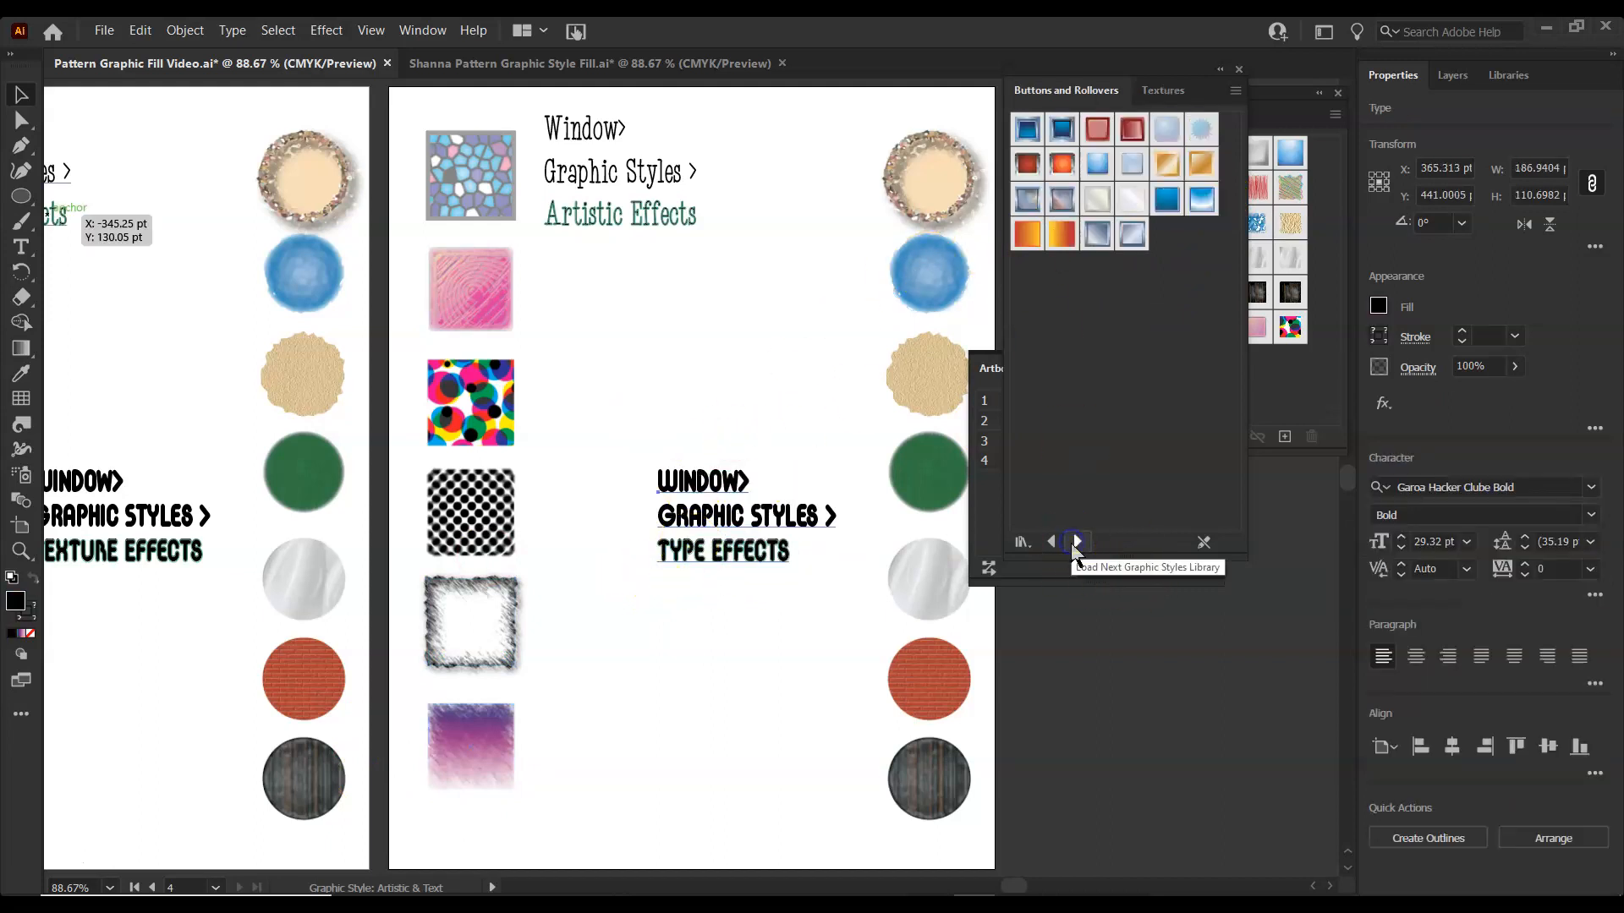
click(1078, 543)
click(1077, 543)
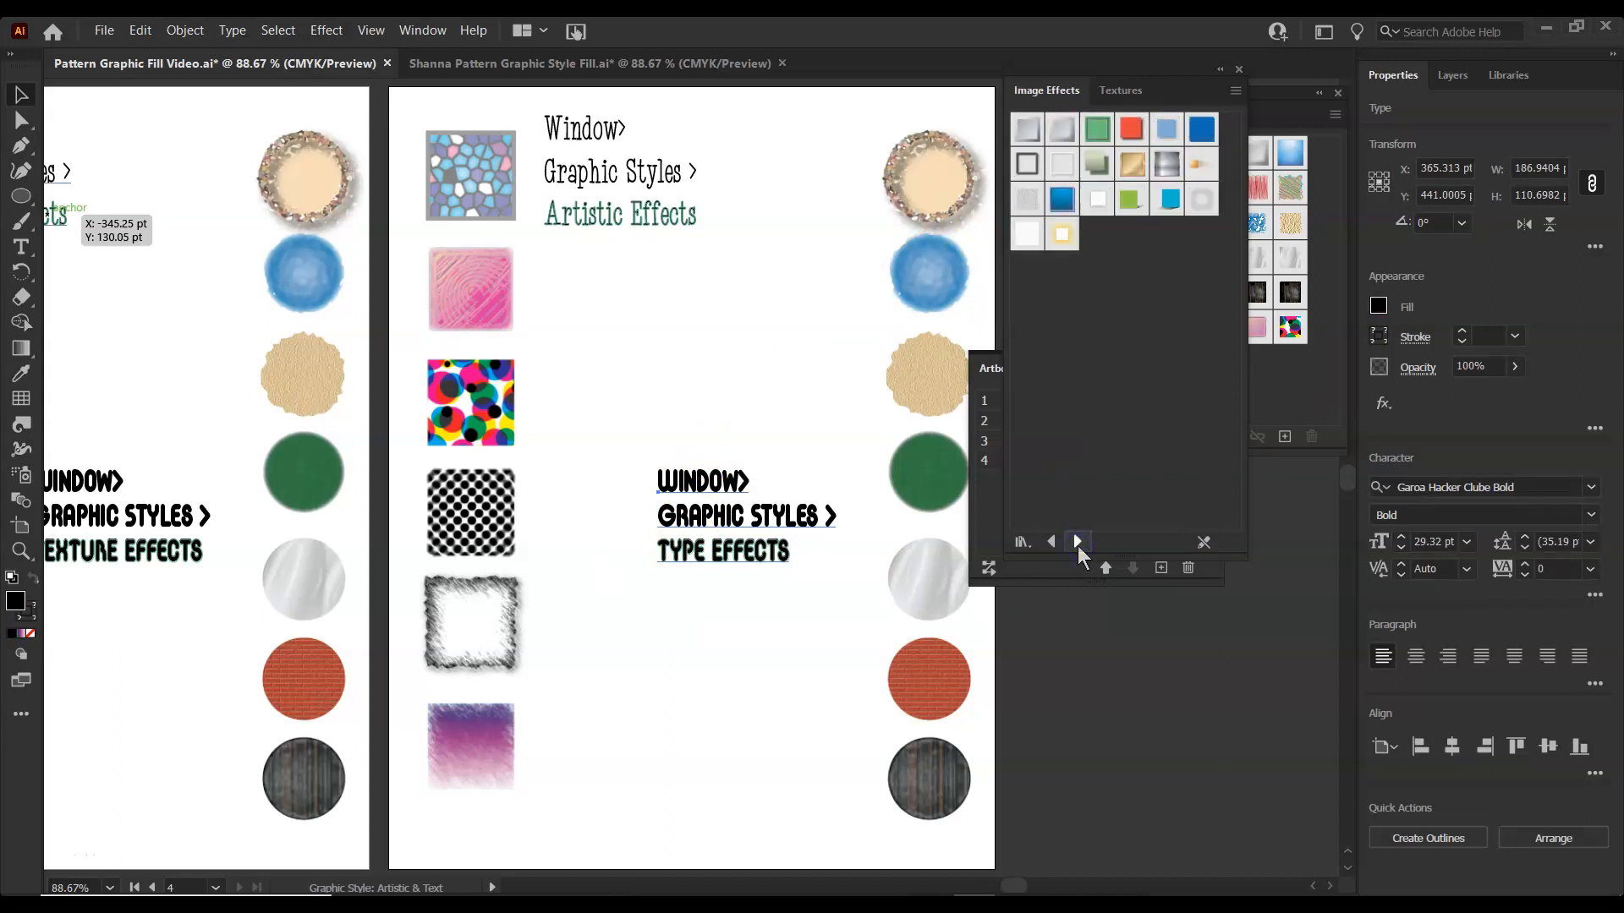
click(1077, 542)
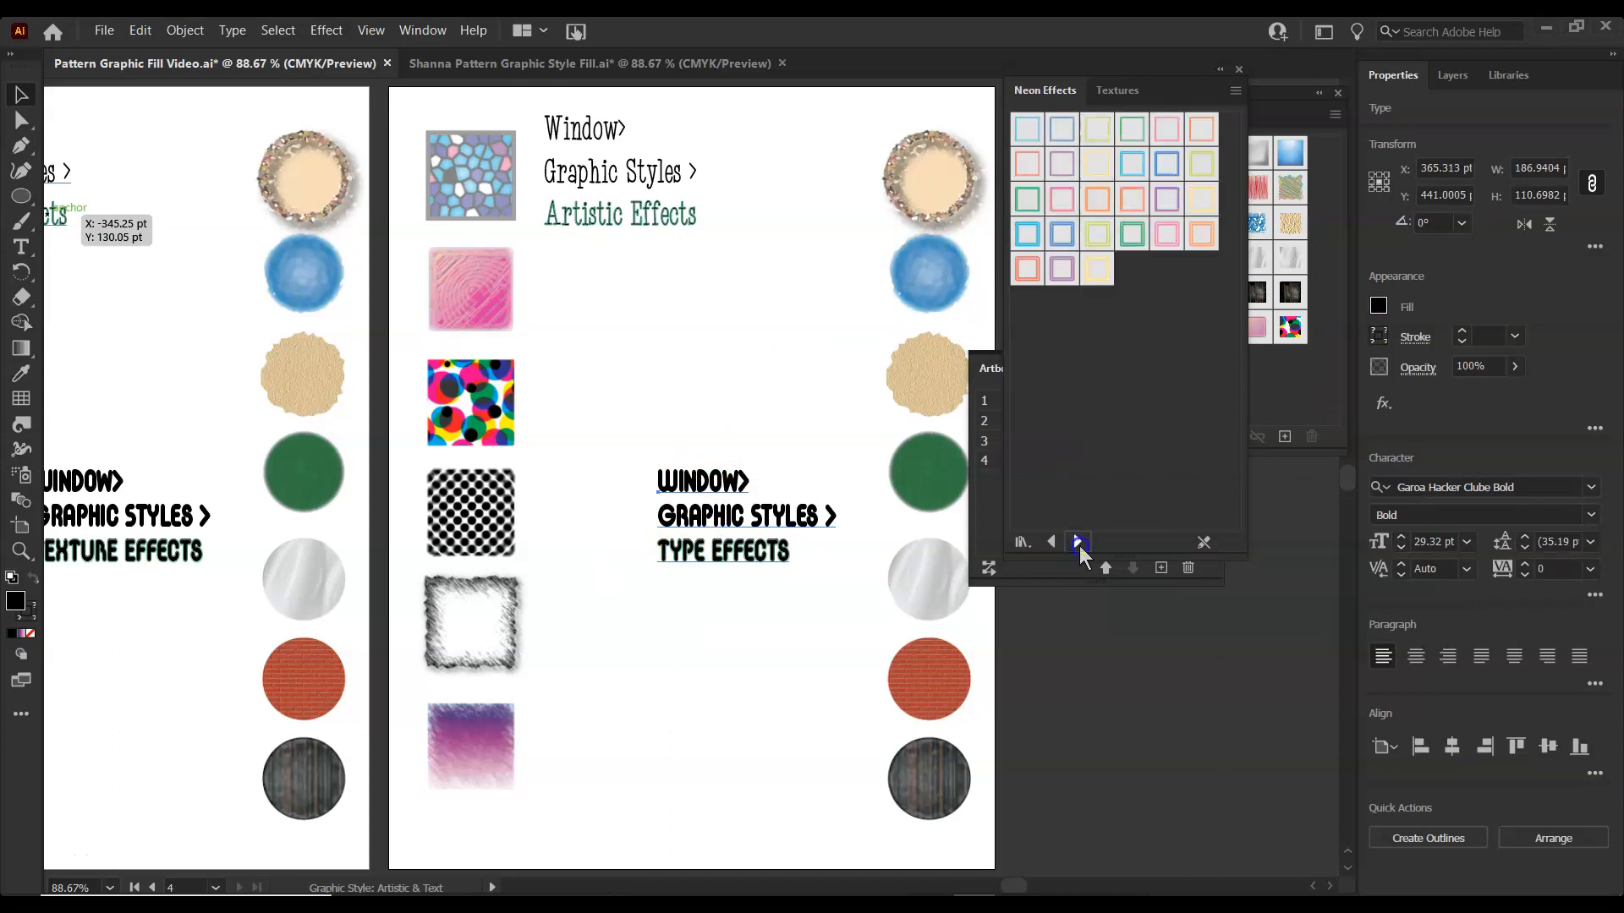
click(1077, 542)
click(1077, 542)
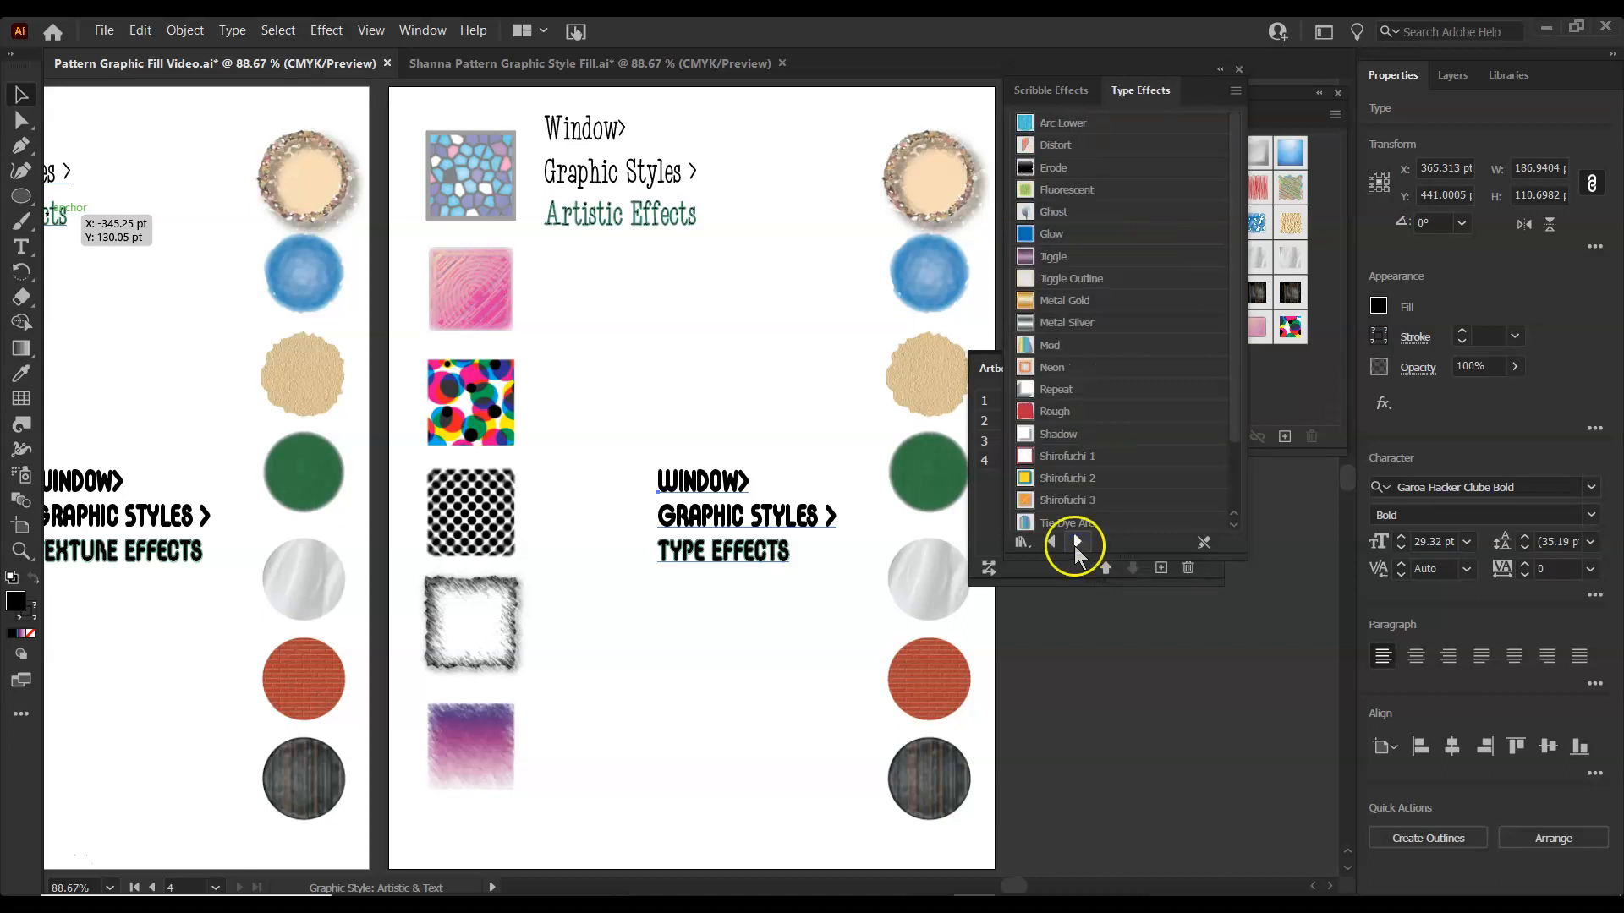
Apply the Type Effects styles Arc Lower, Mod and Neon to the first, second and third circles on the fourth artboard
click(899, 189)
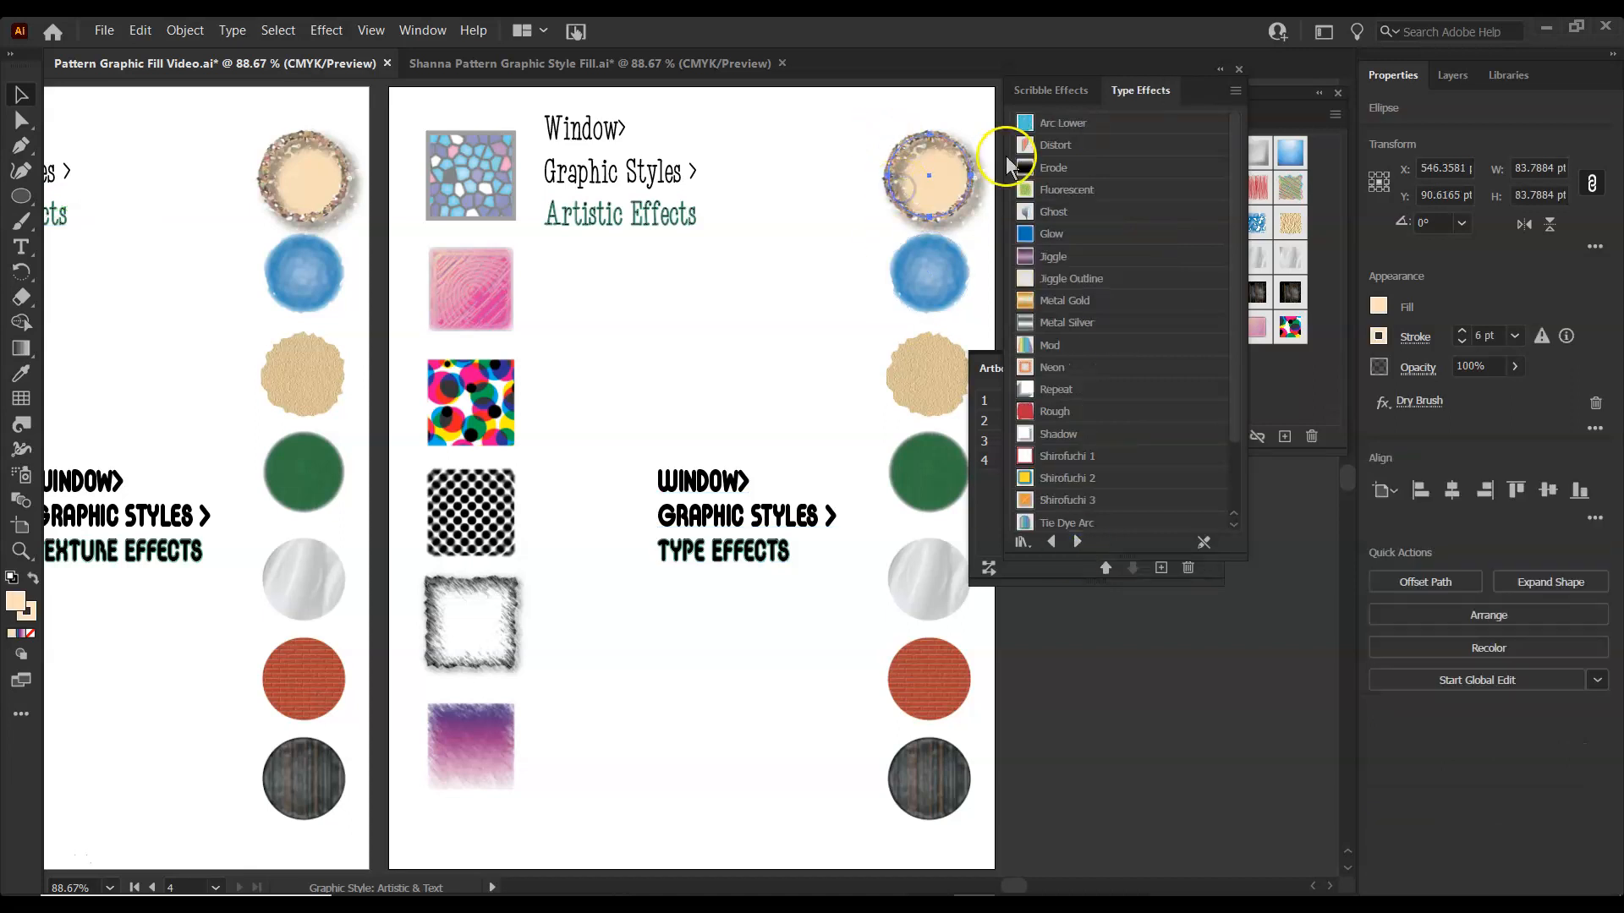
click(1057, 125)
click(930, 277)
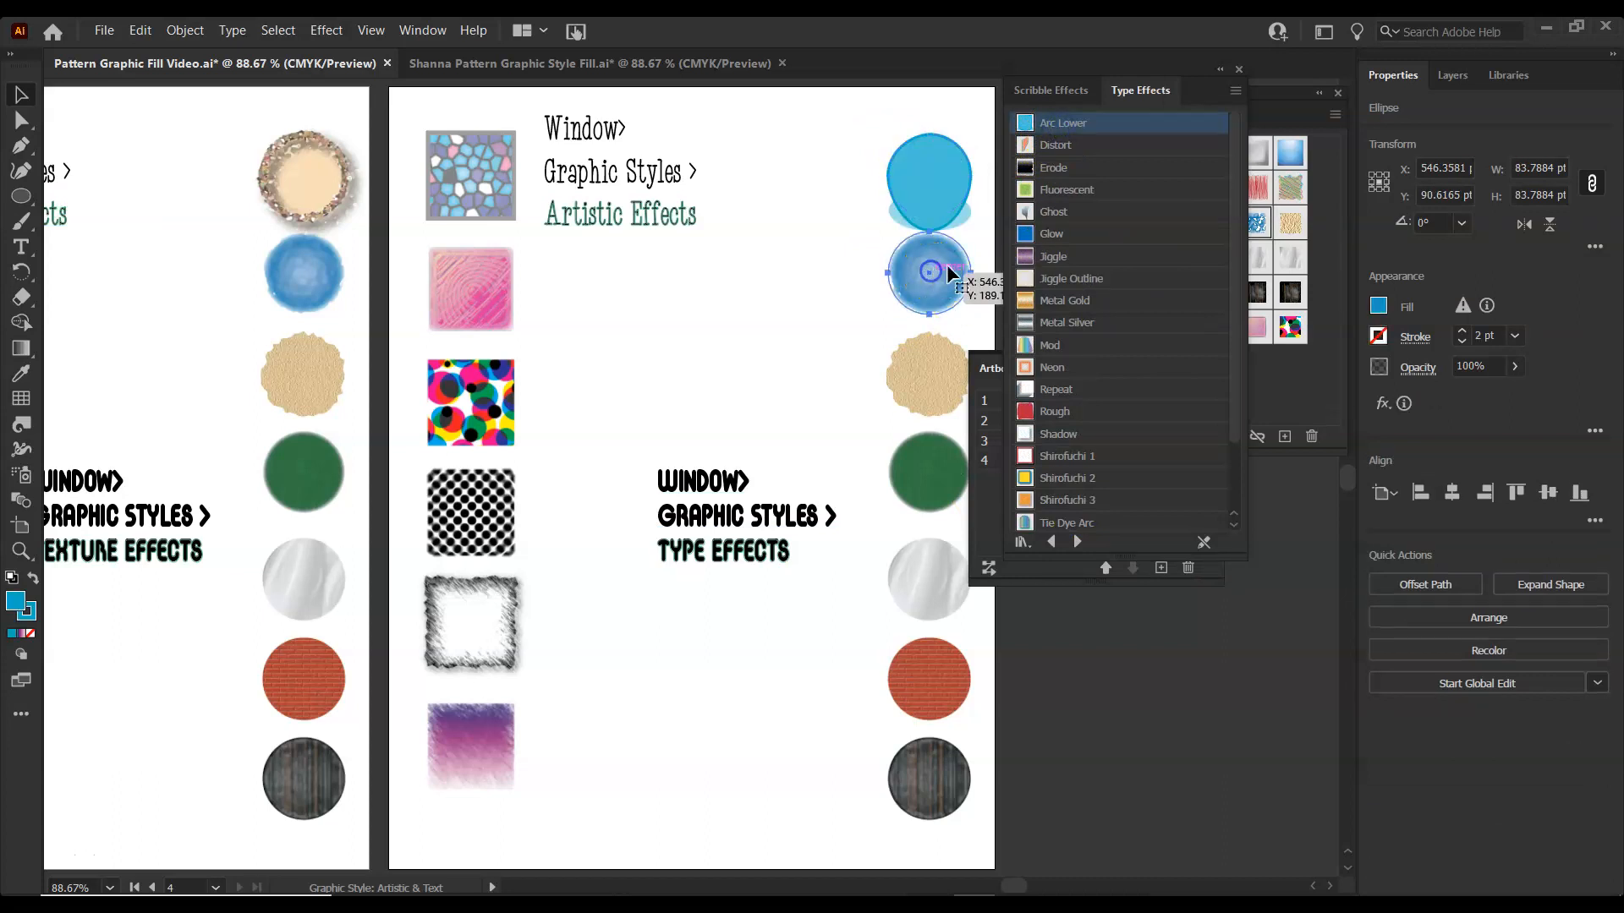
click(1054, 343)
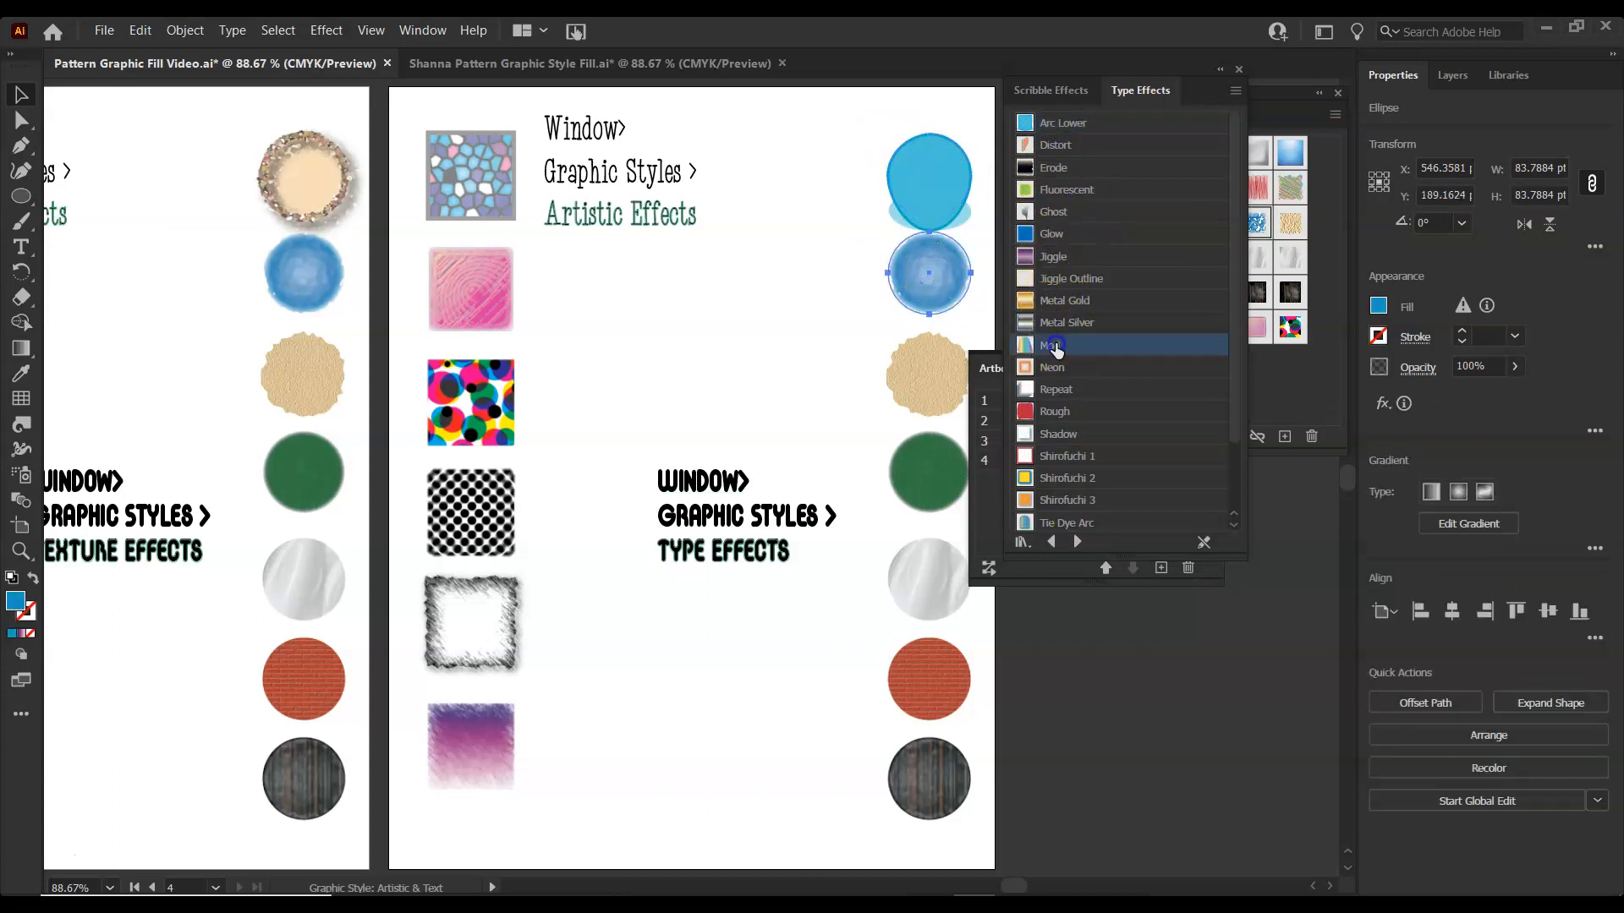
click(921, 389)
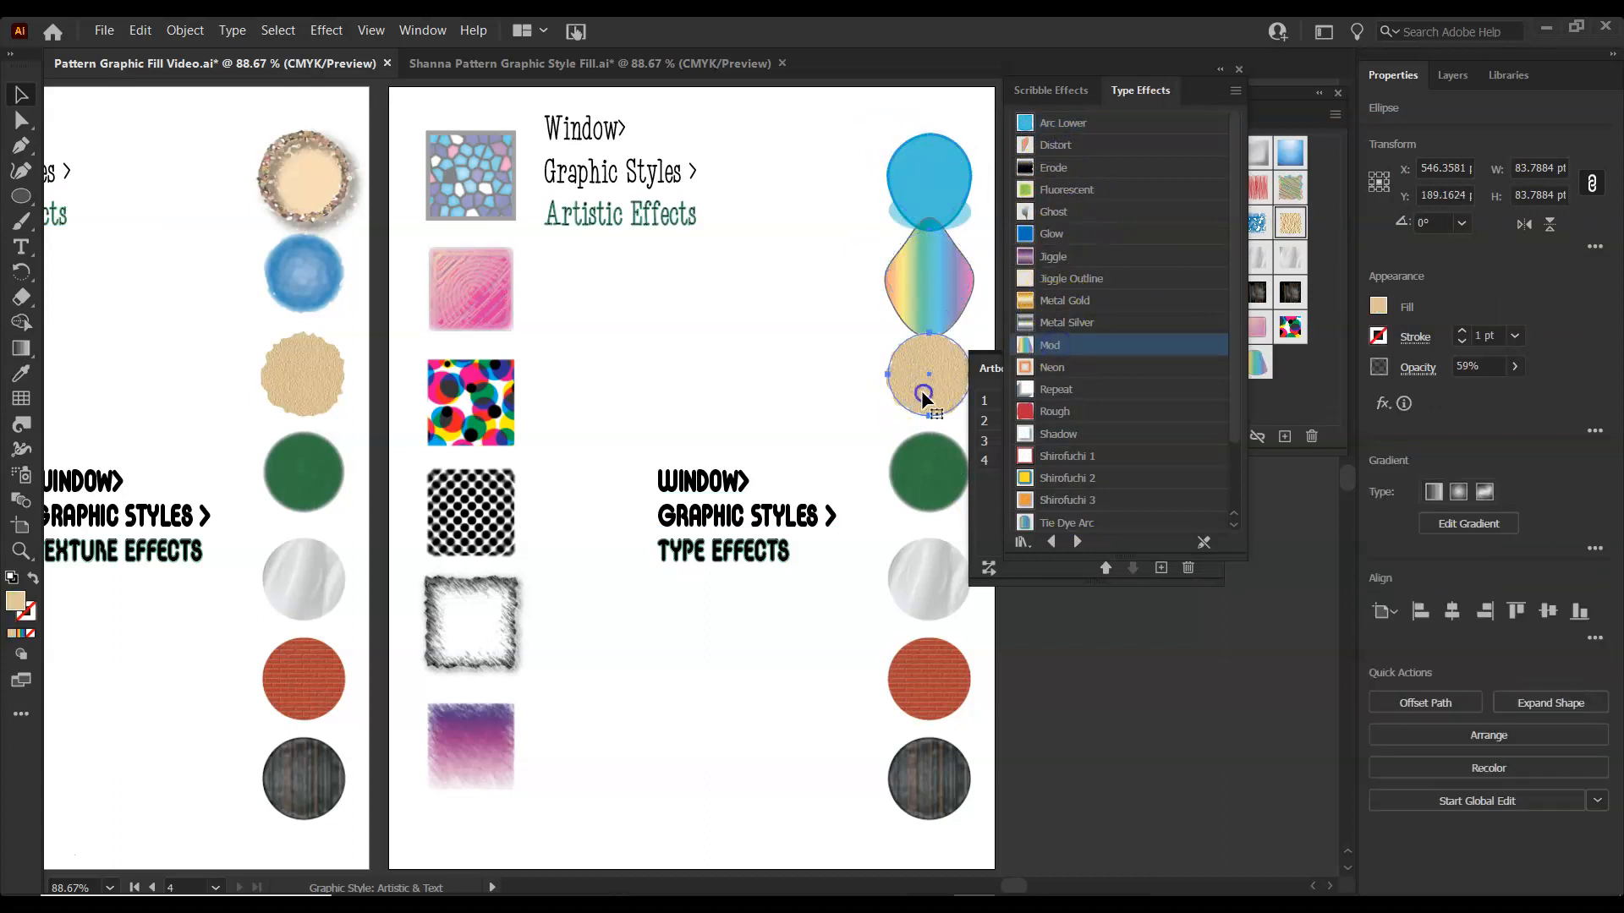
click(1026, 376)
Apply the Shirofuchi 2 style to the green fourth circle and Tie Dye Arc to the grey fifth circle
click(902, 488)
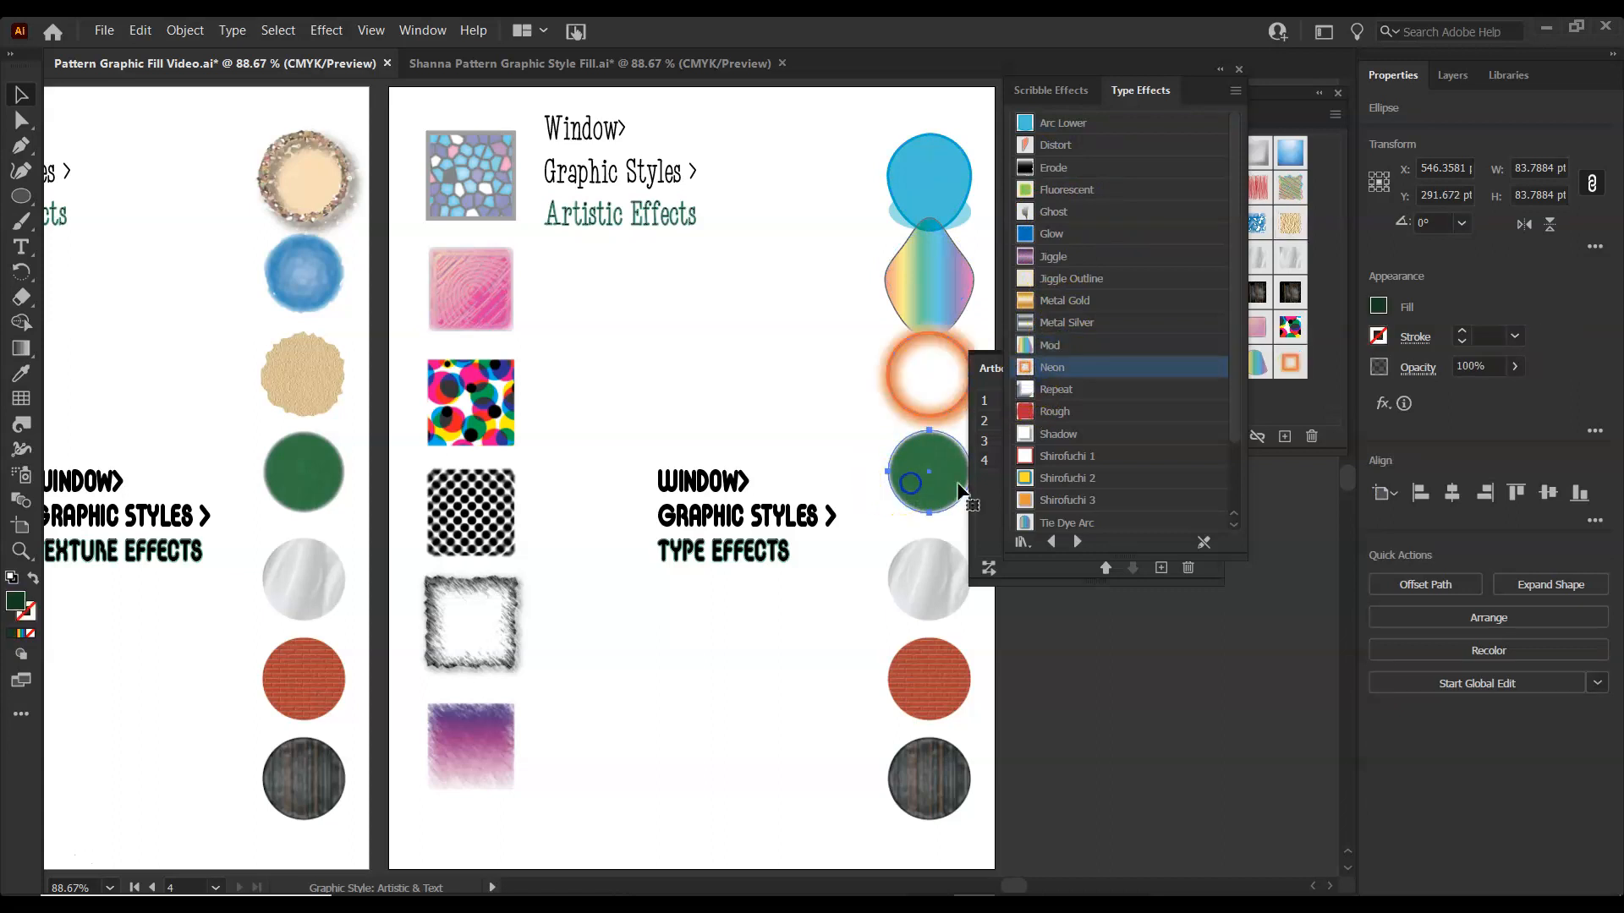
click(1060, 478)
click(906, 602)
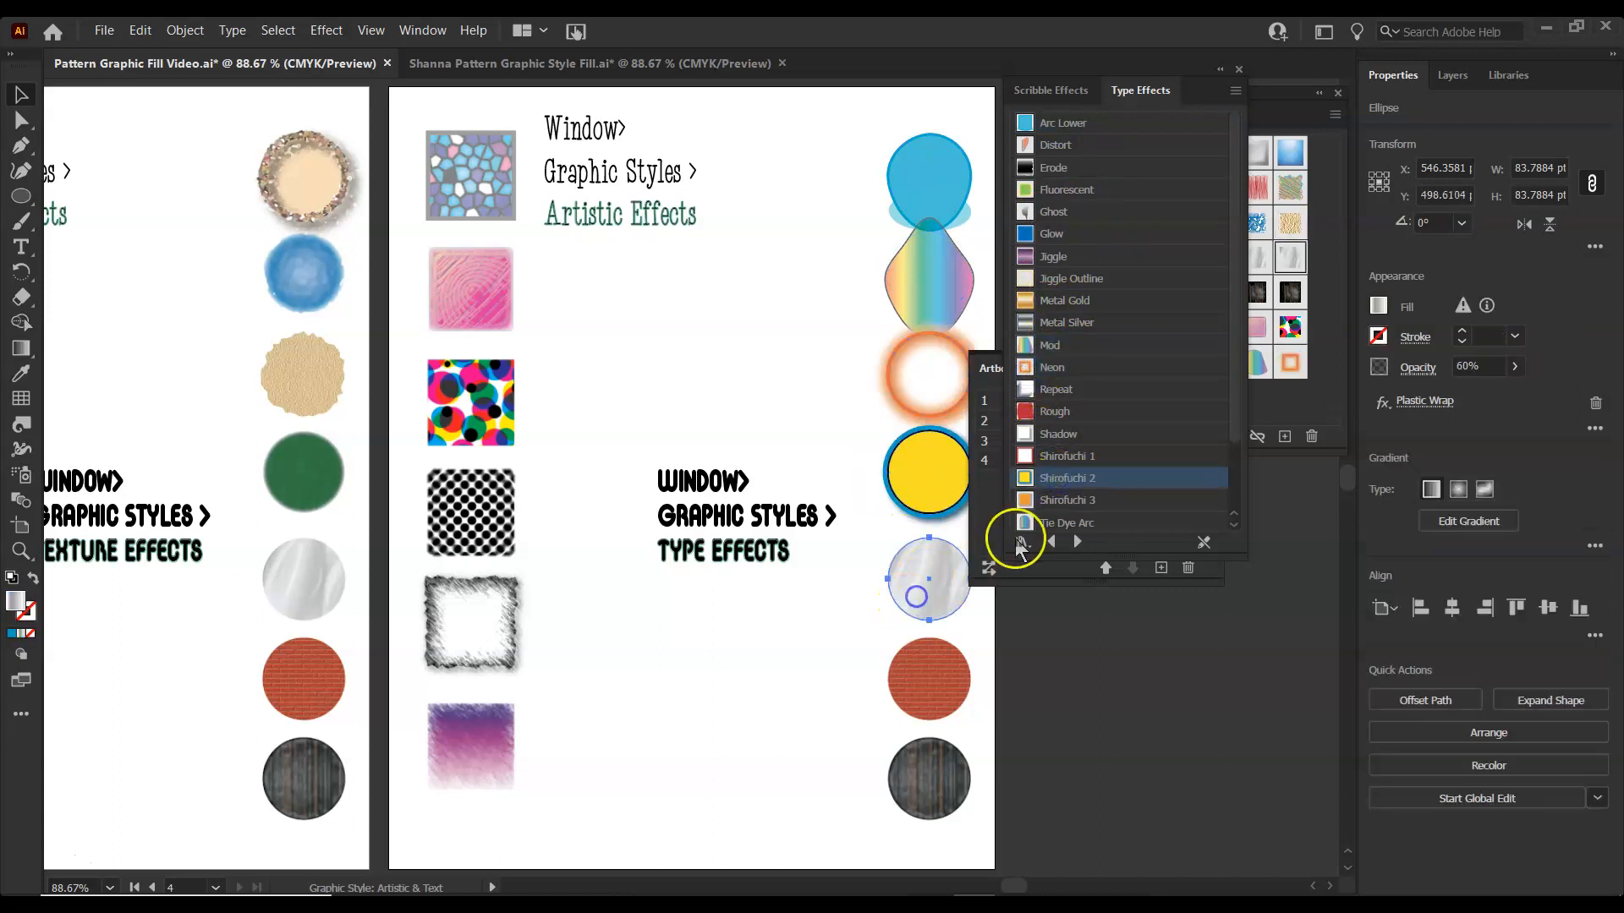
click(1051, 525)
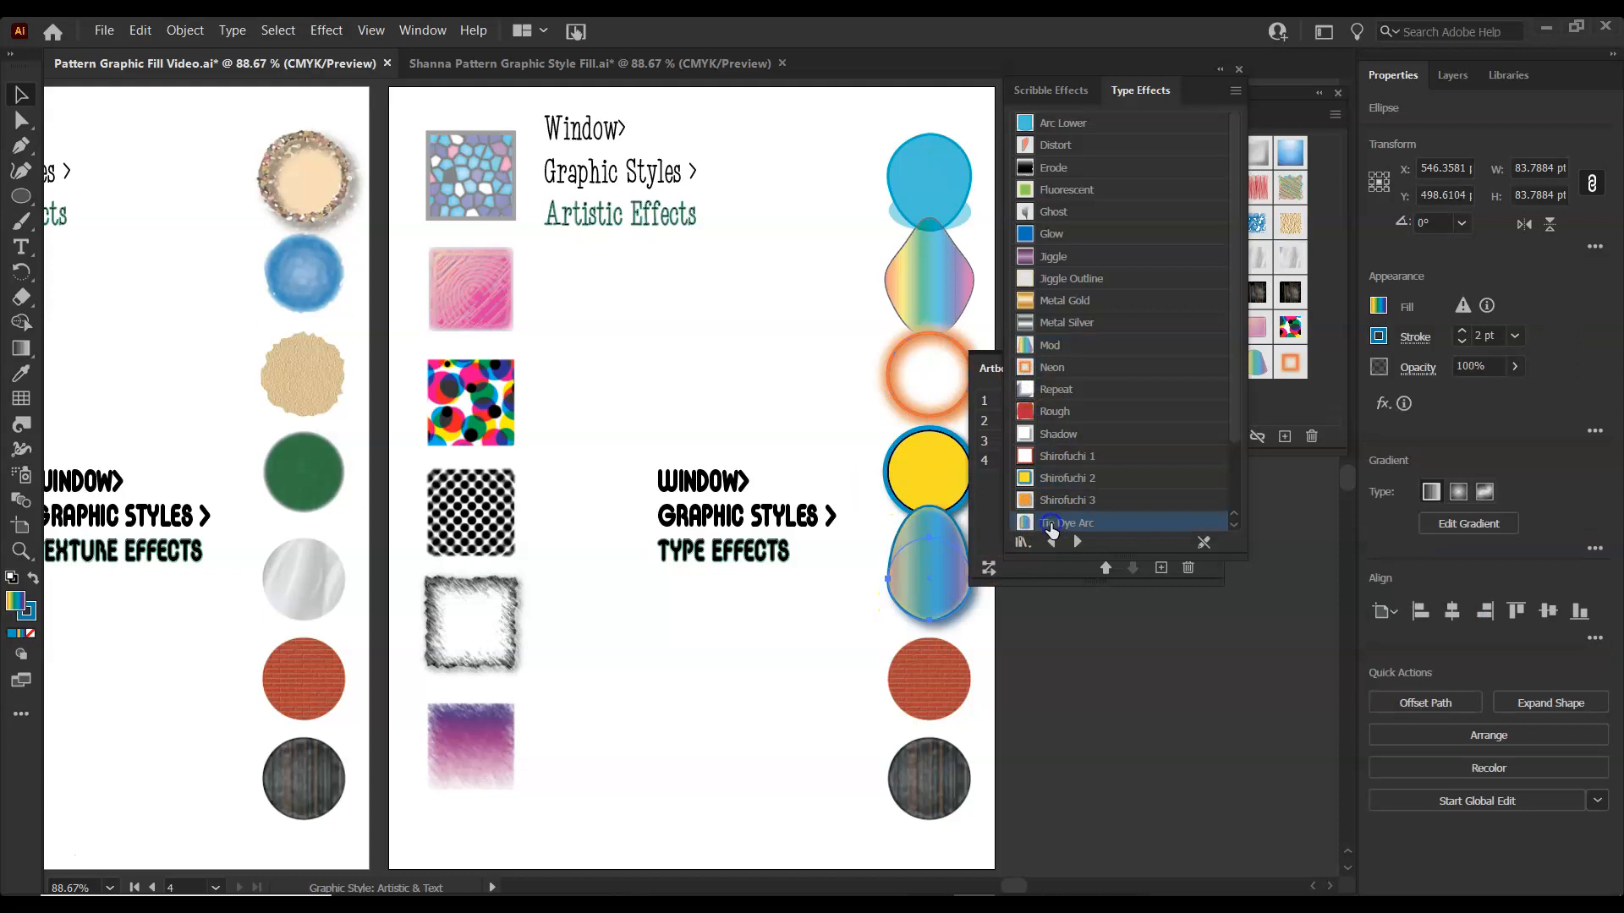
Apply the Warp style to the brick-textured sixth circle and Rainbow Glow to the dark wood seventh circle
click(935, 672)
scroll(1076, 431, down, 3)
click(1053, 454)
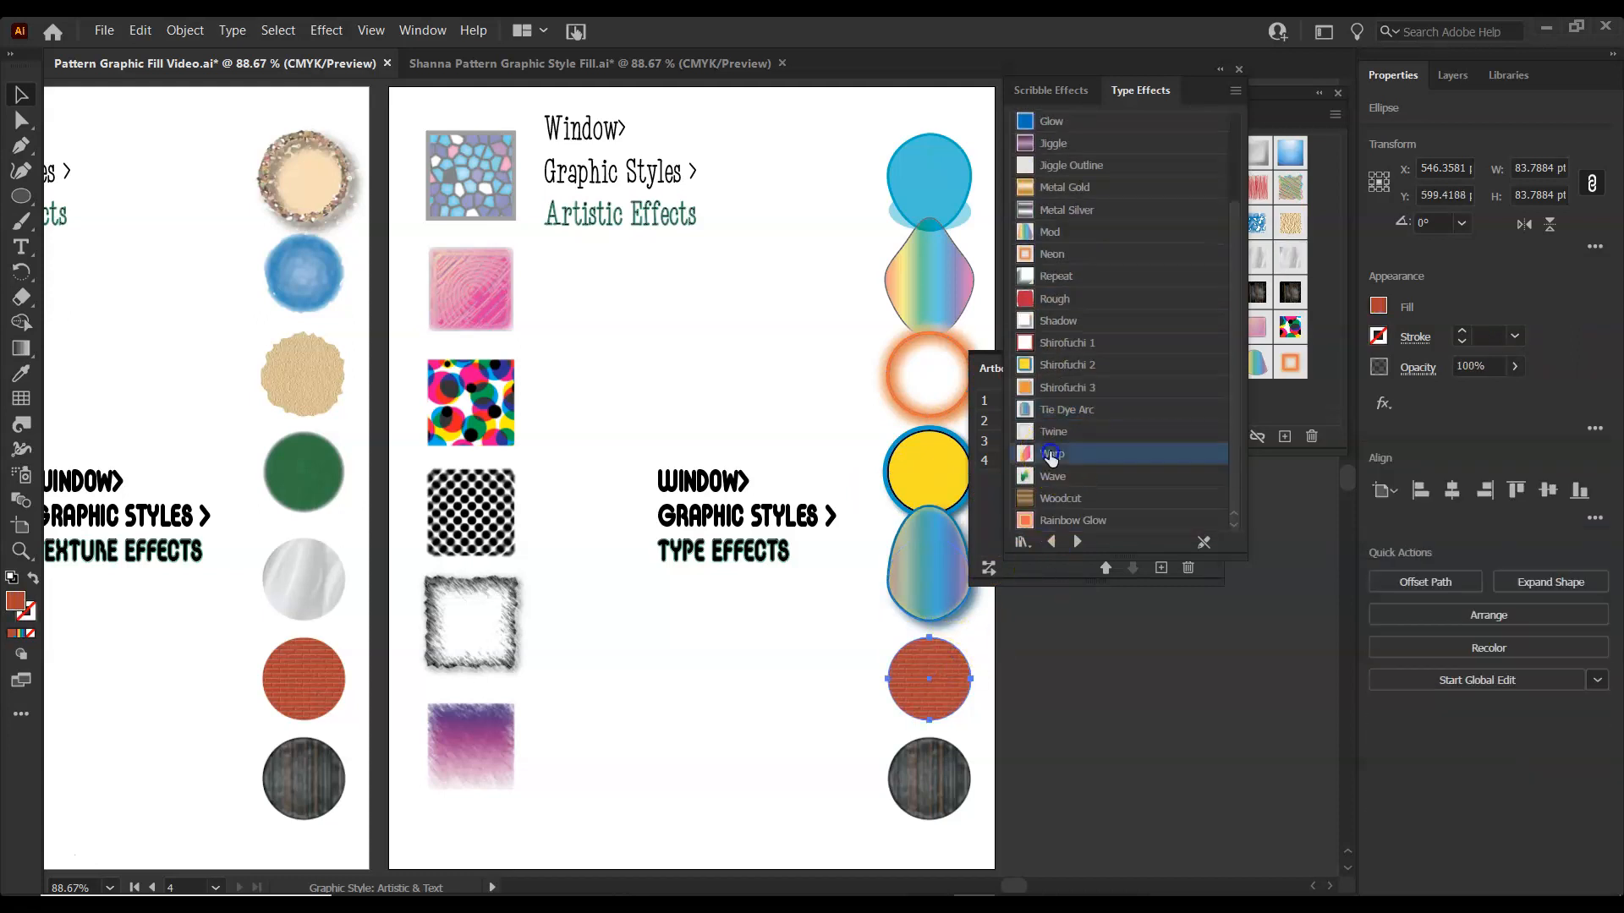
click(925, 778)
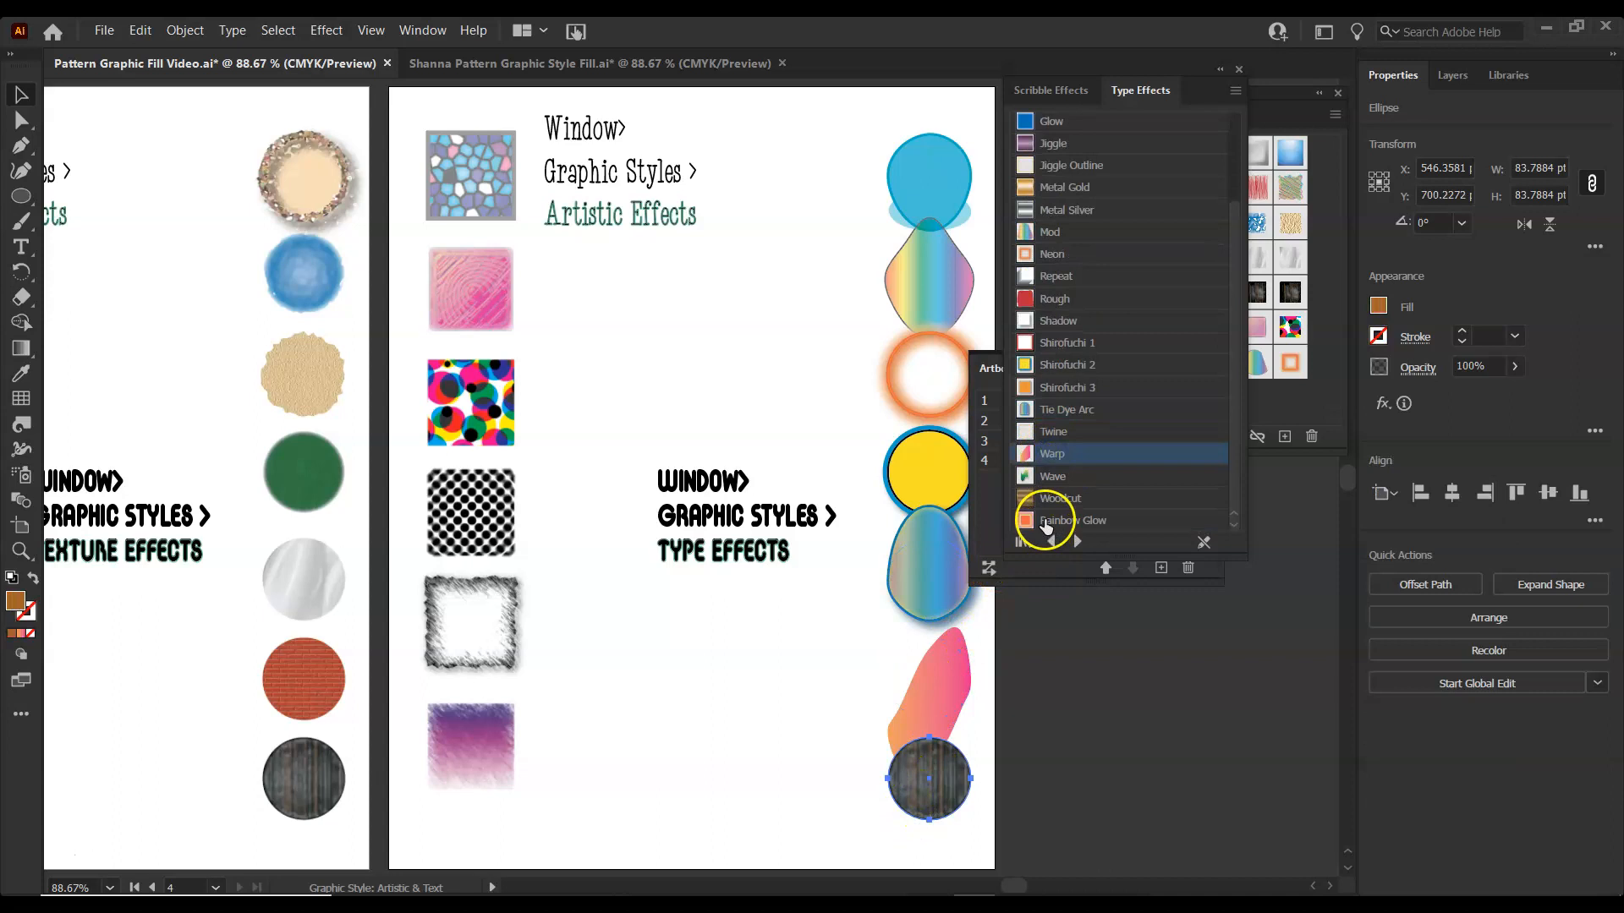
click(1045, 522)
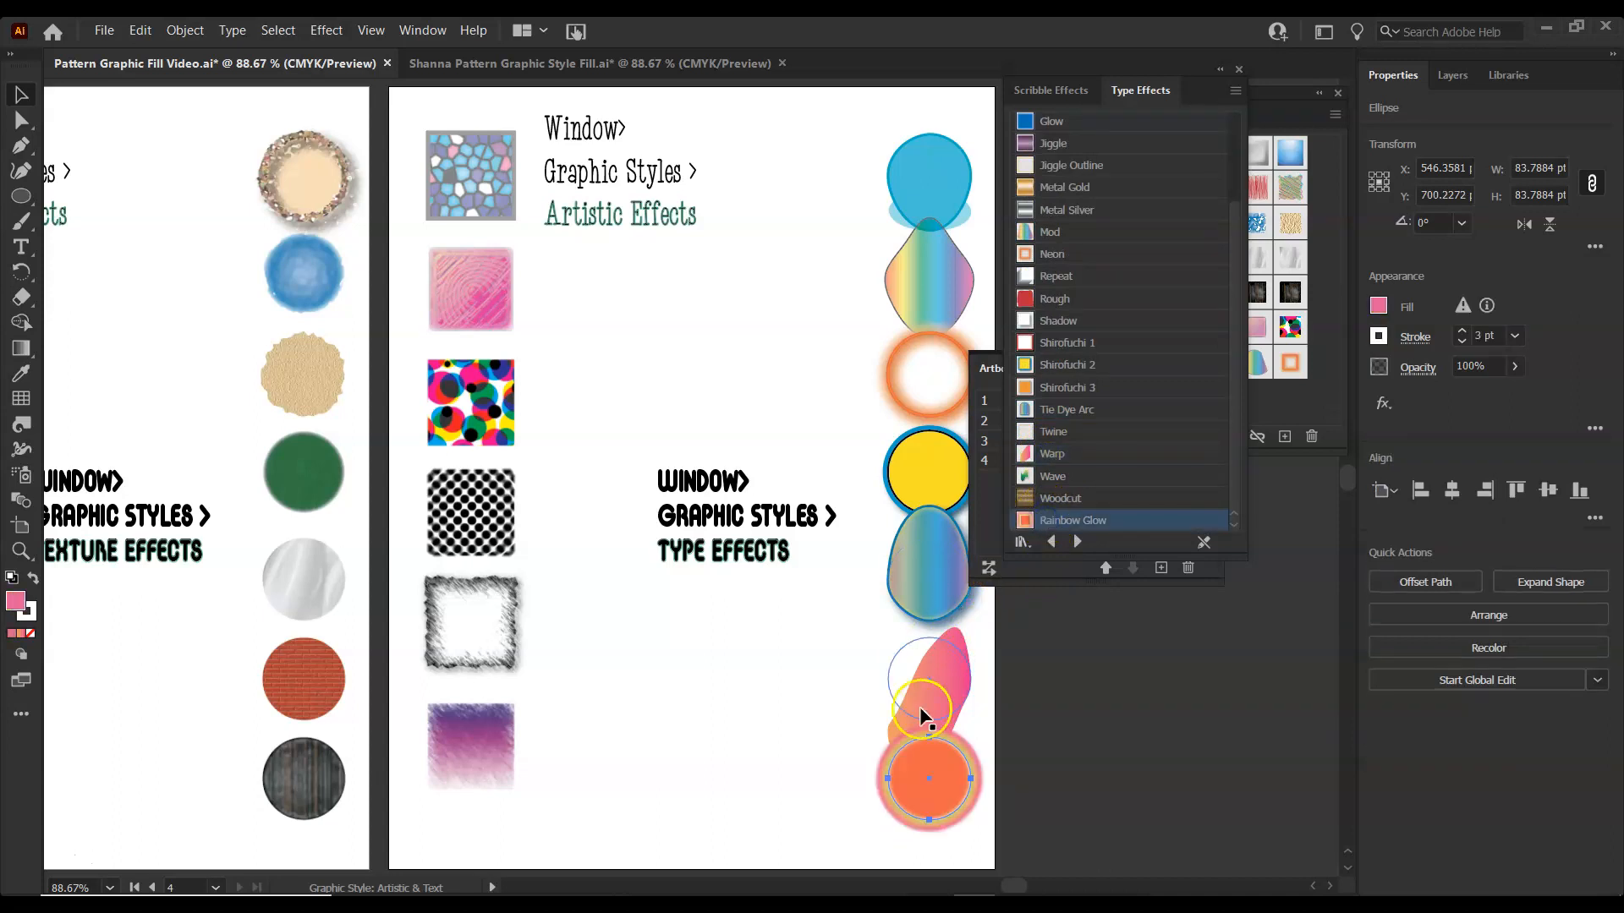
Spread the overlapping Tie Dye Arc, Warp and Rainbow Glow shapes apart, and close the graphic style libraries
drag(925, 778, 764, 779)
drag(935, 624, 882, 647)
drag(893, 740, 895, 761)
drag(783, 769, 790, 772)
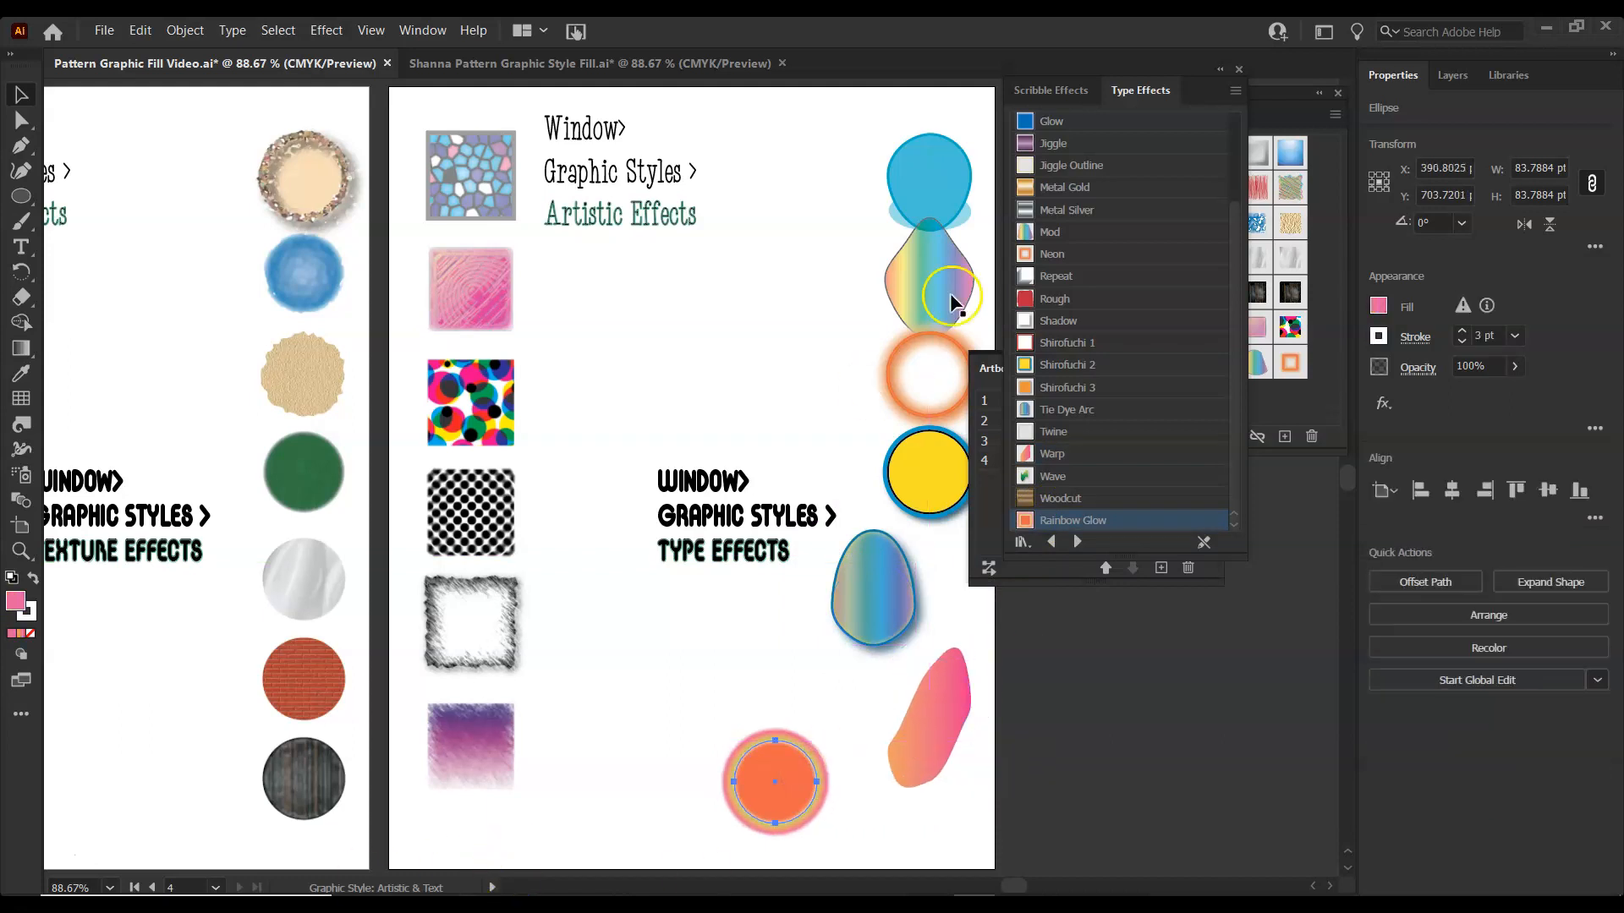
click(1240, 69)
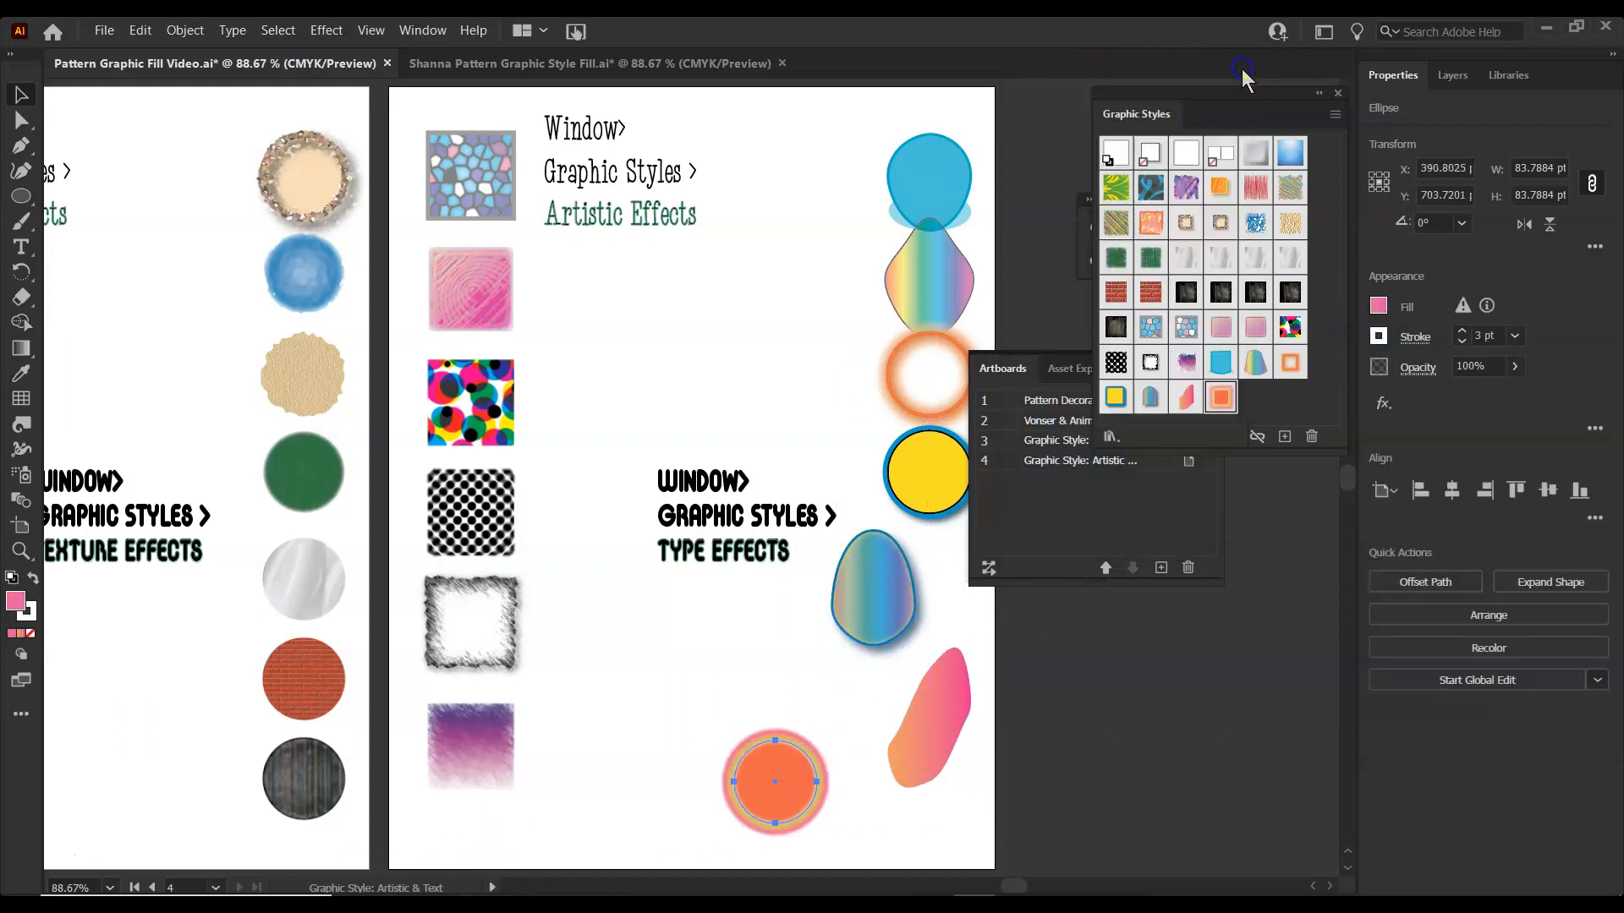
click(1337, 93)
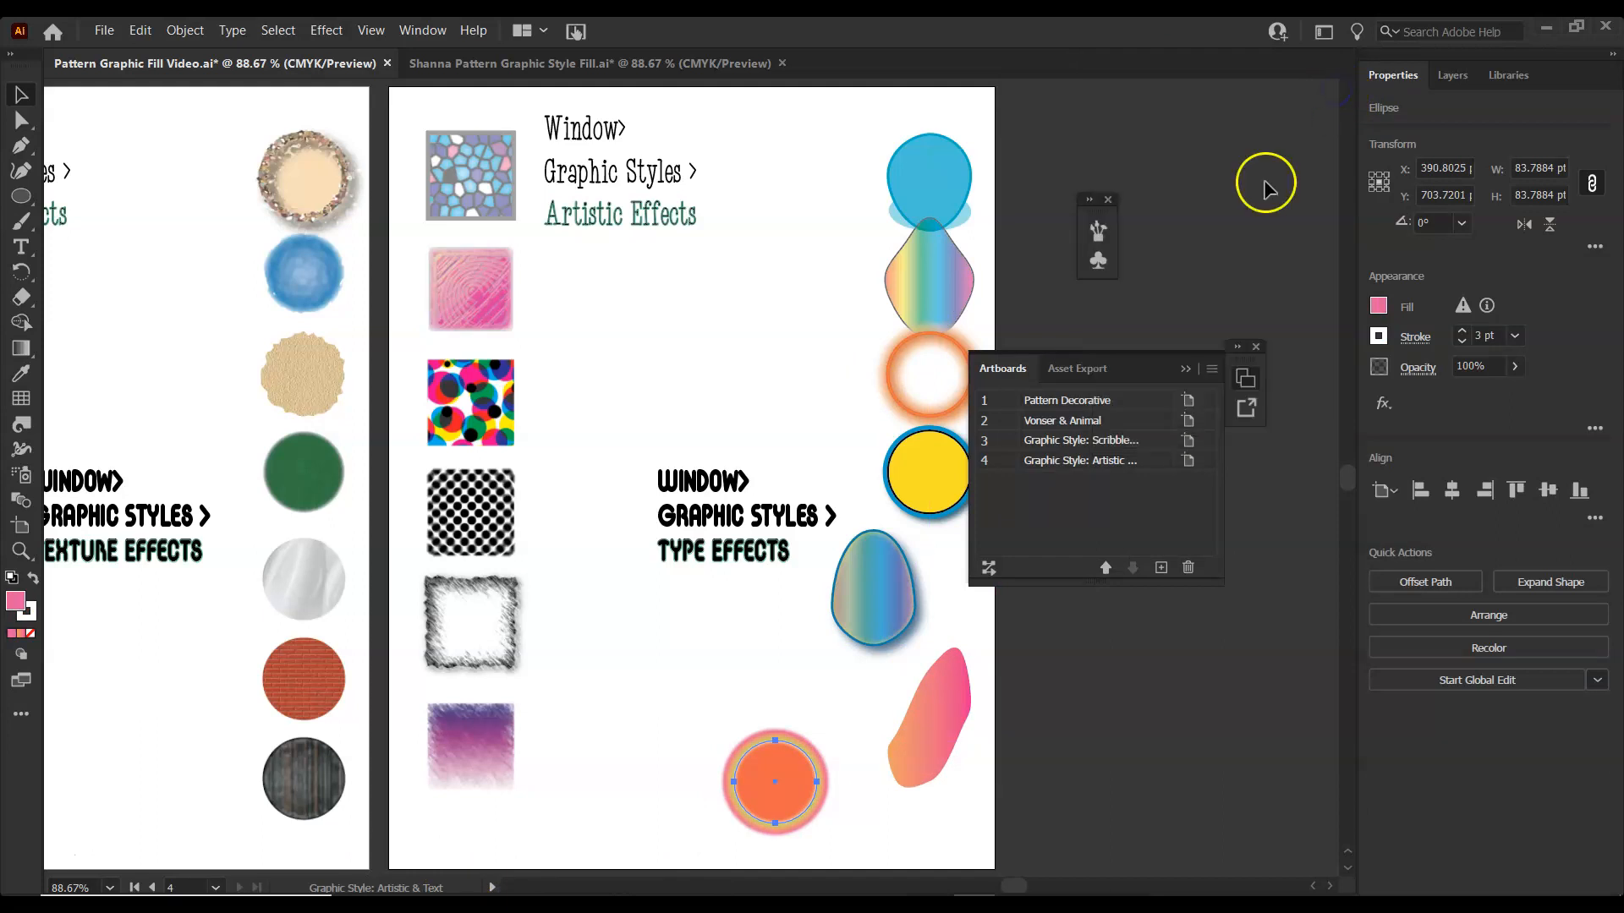
Close the floating Artboards panel and fit all four artboards in the window to view the sample sheets together
click(1254, 349)
click(369, 32)
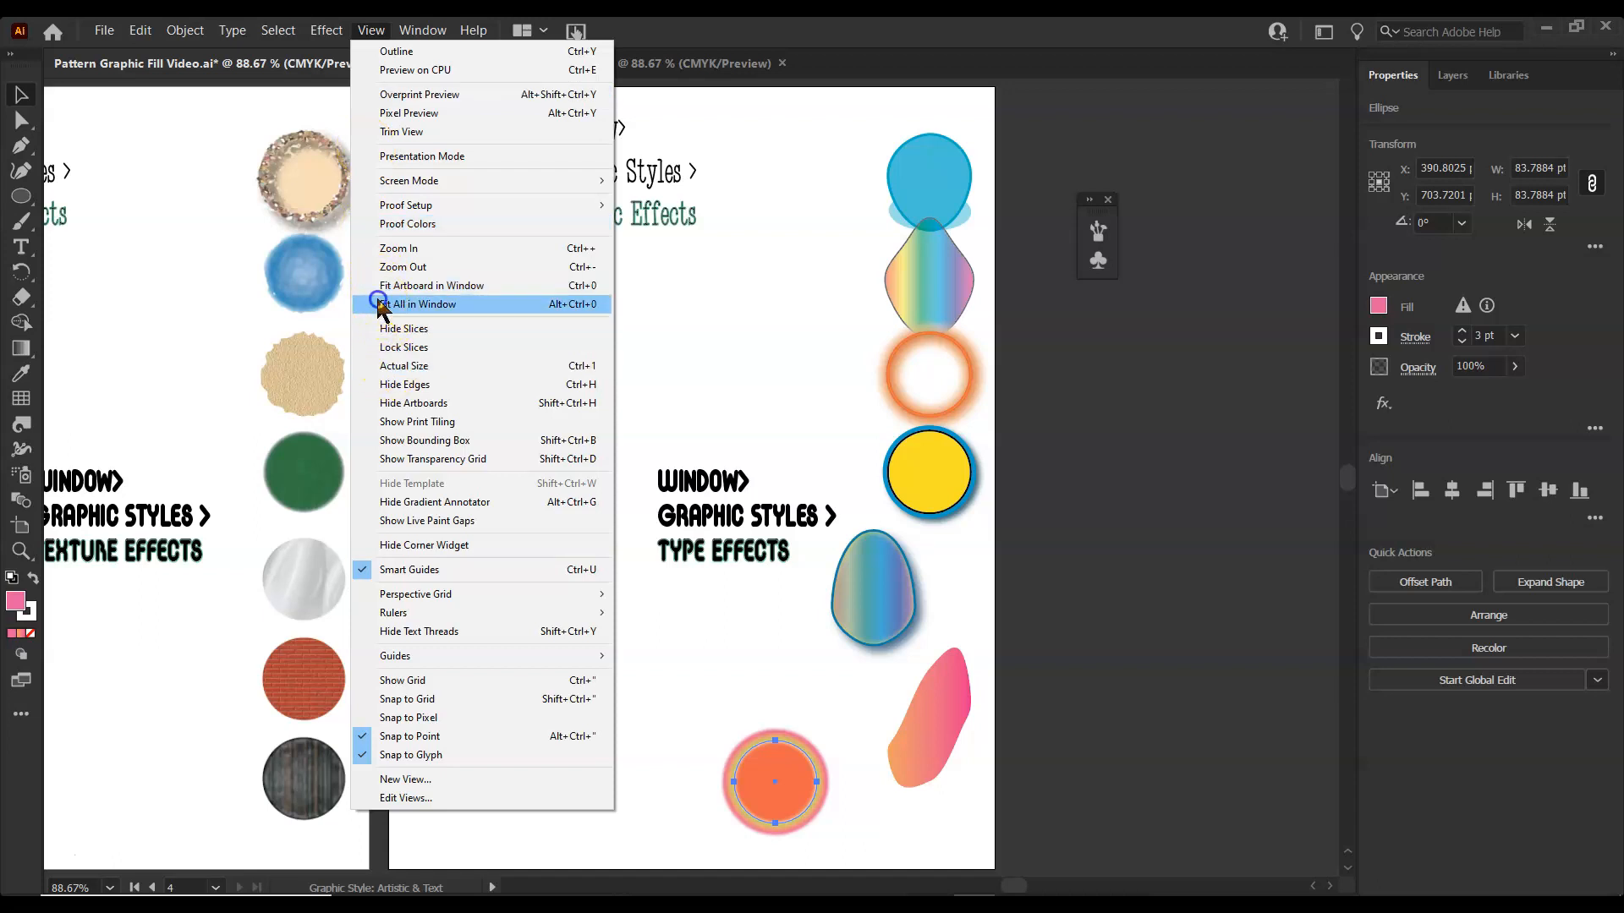
click(378, 305)
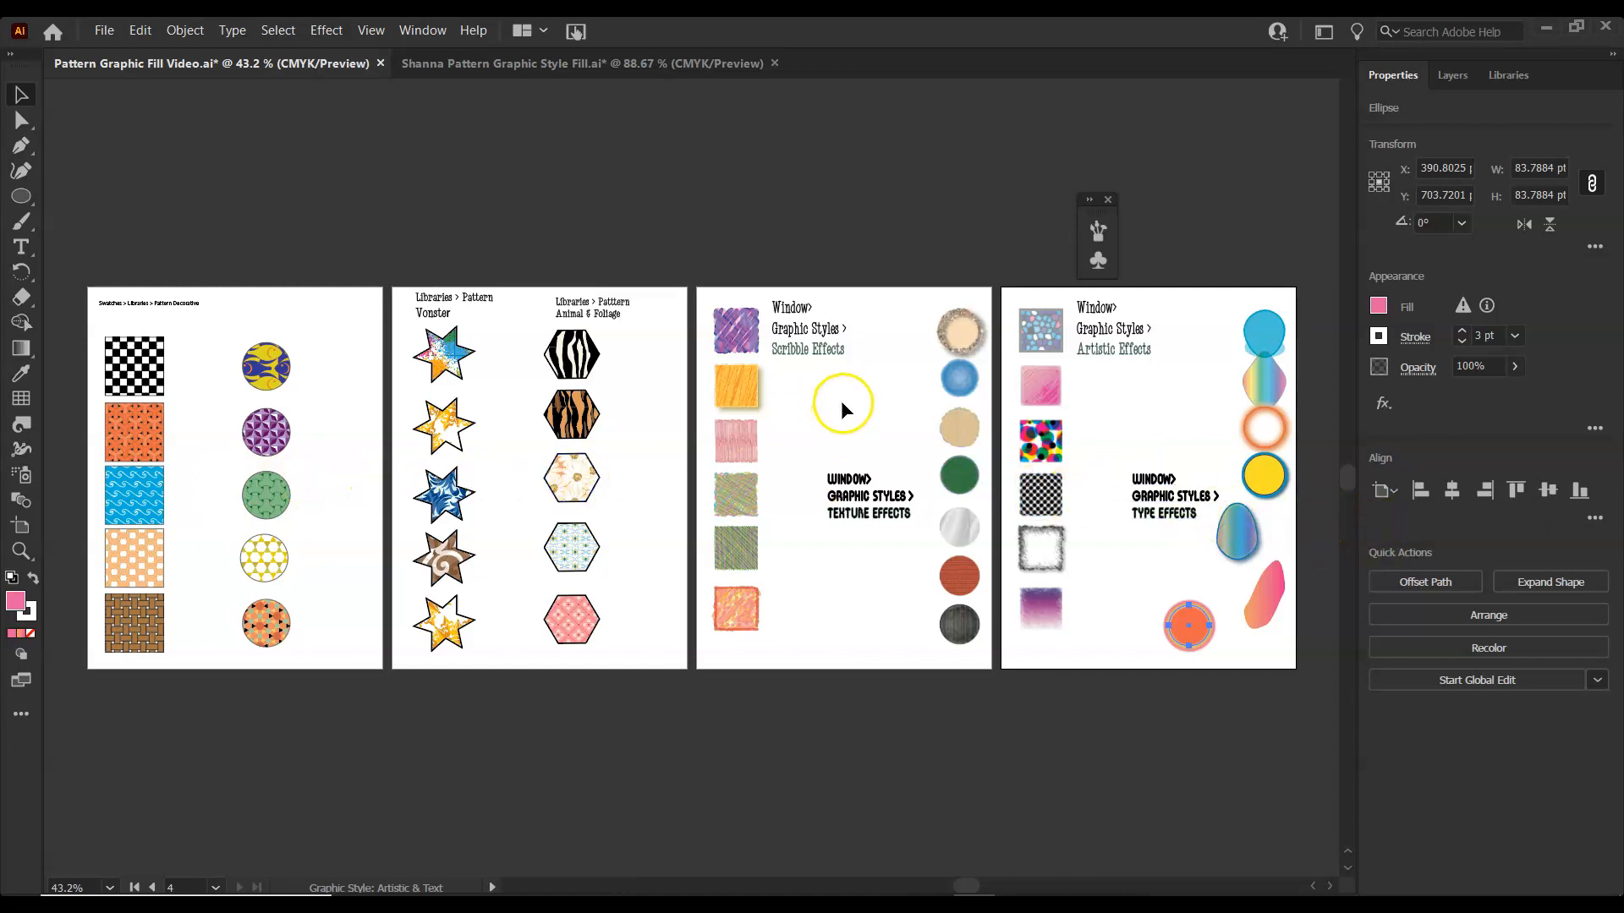
Deselect the circle, fit the third artboard in the window, and review the first three artboards one at a time
click(776, 408)
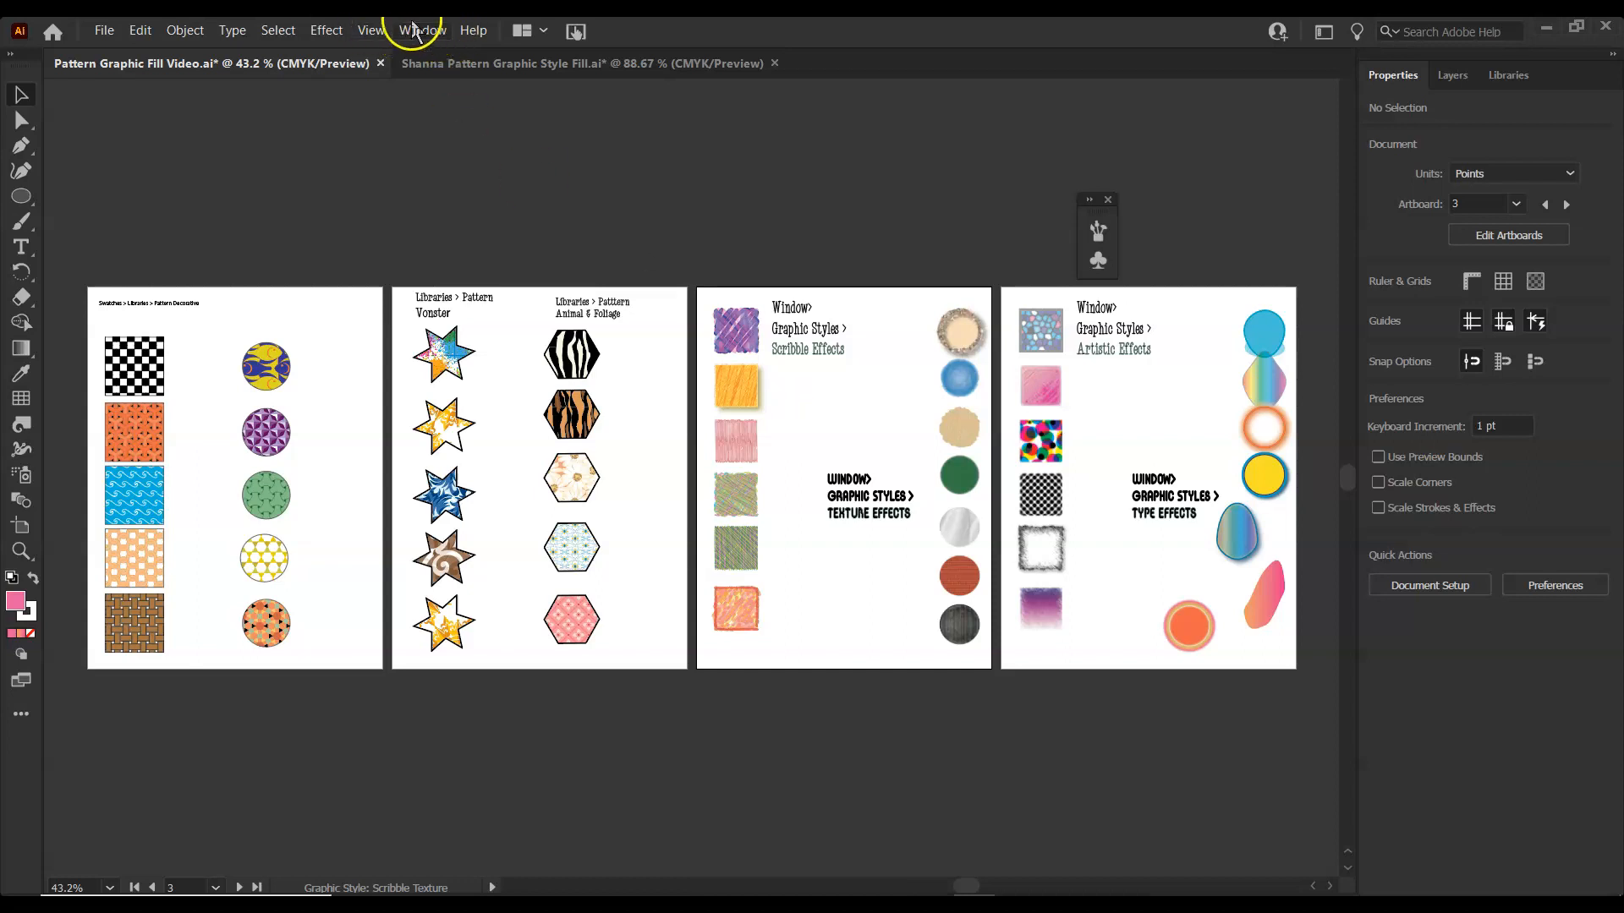
click(372, 32)
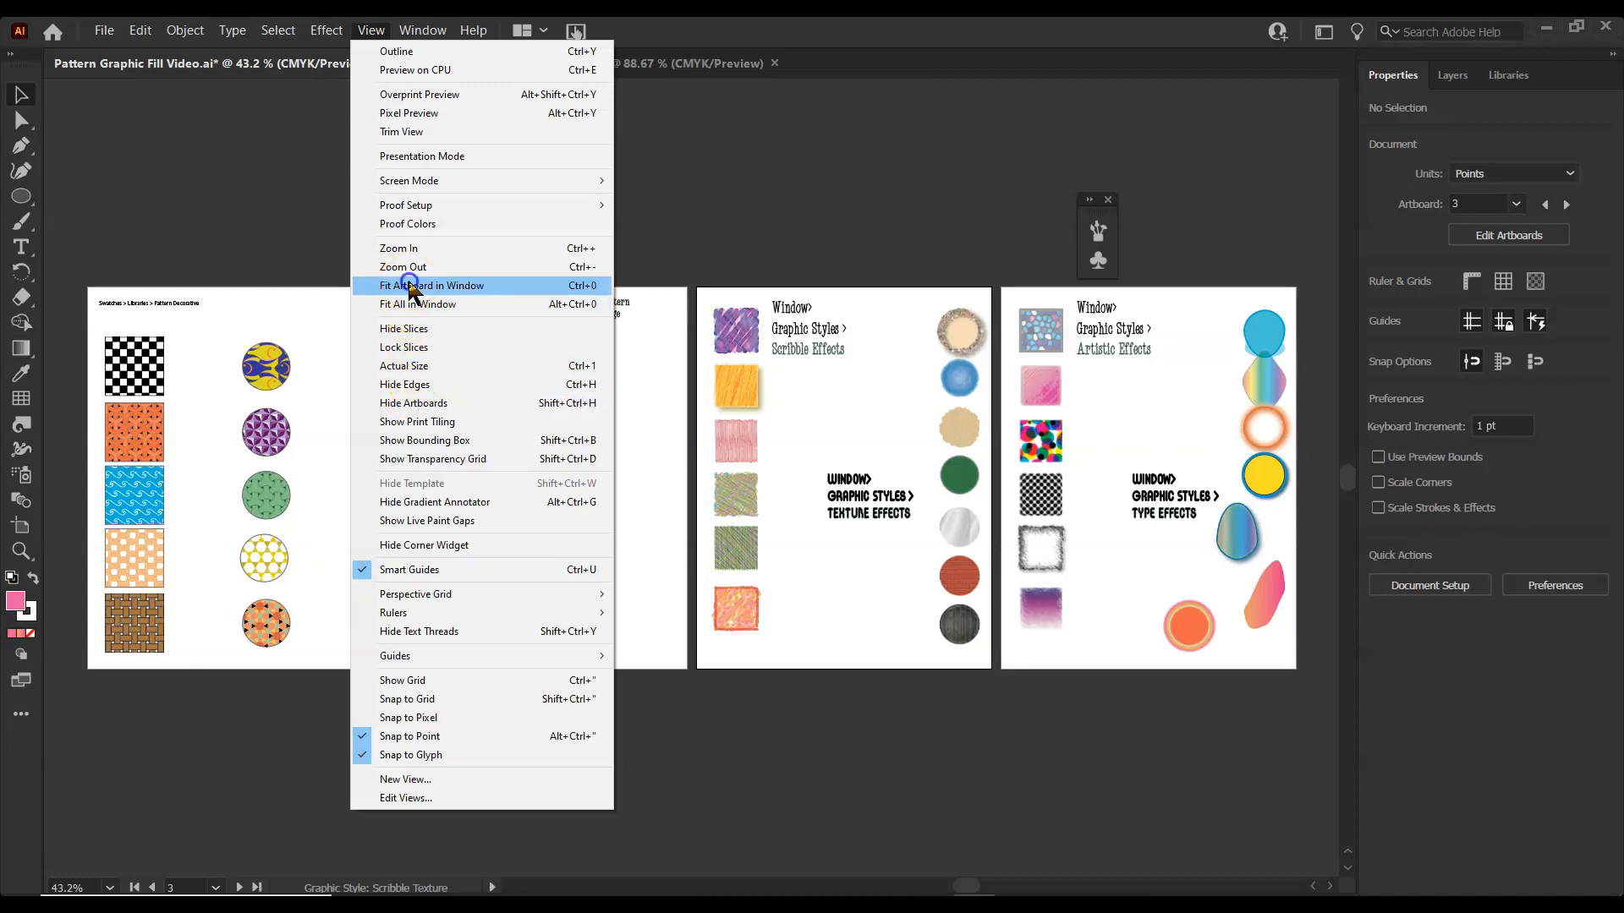
click(409, 286)
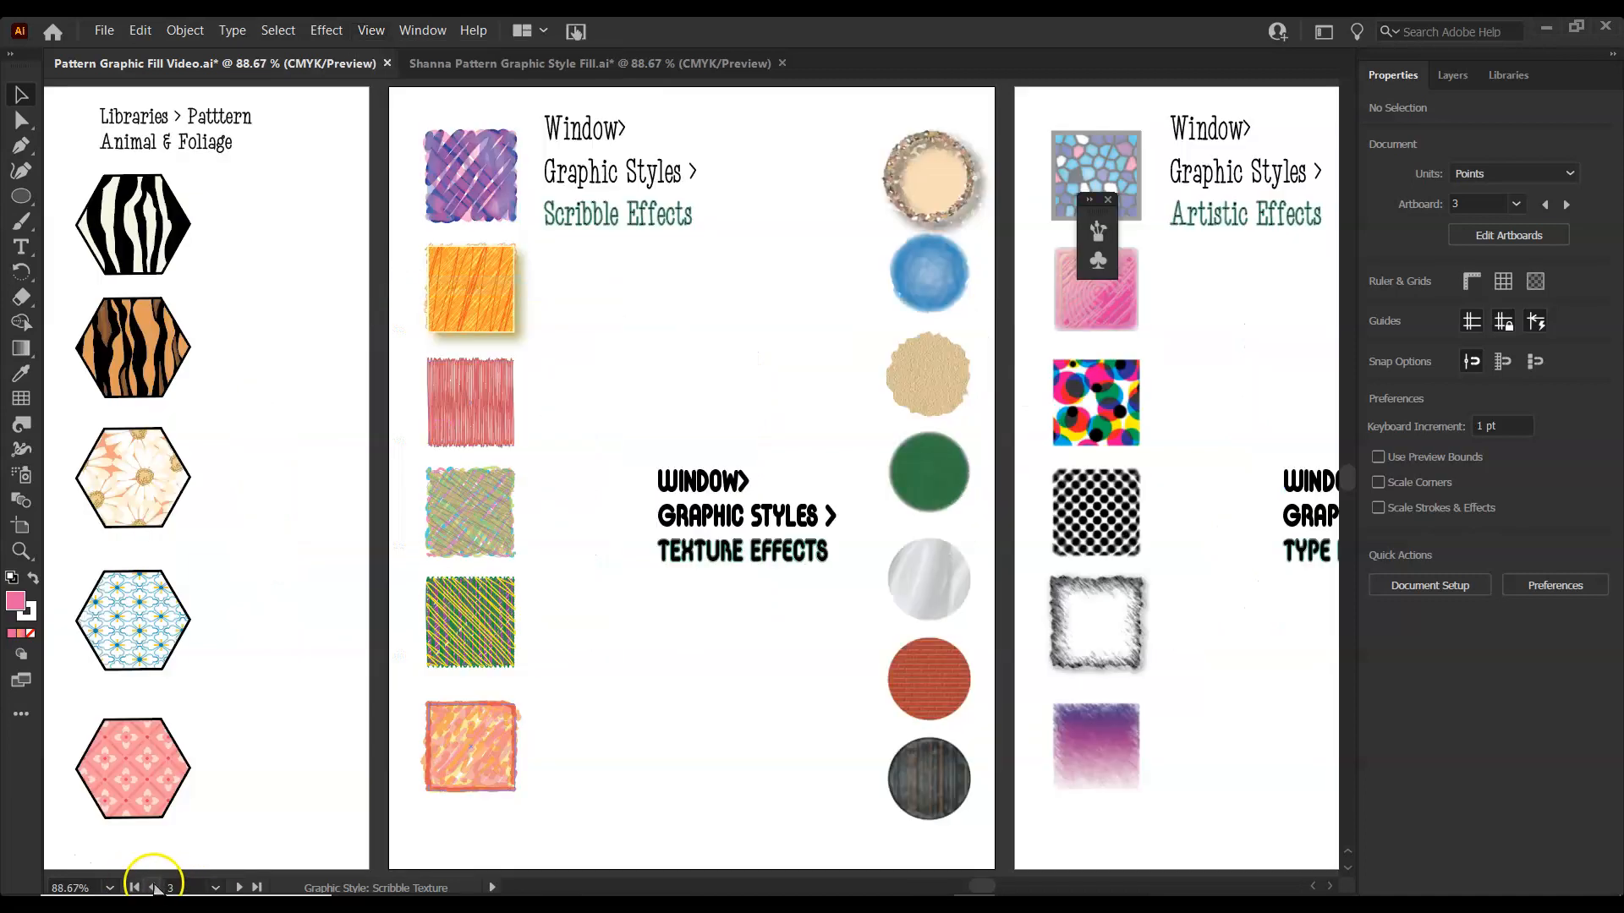
click(153, 887)
click(154, 888)
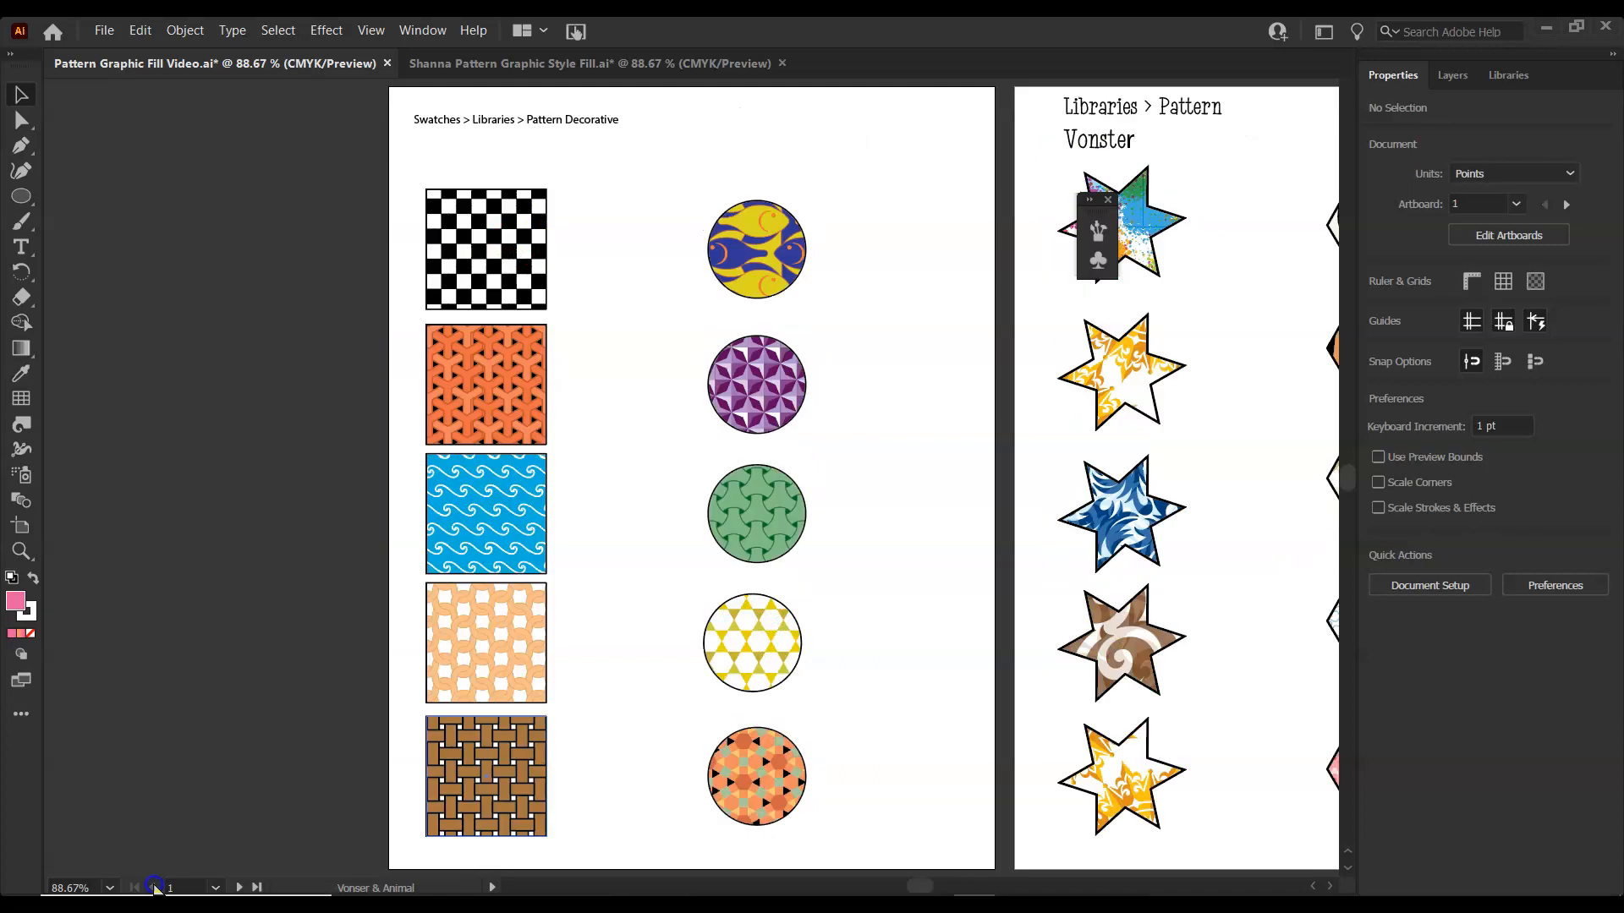
click(238, 887)
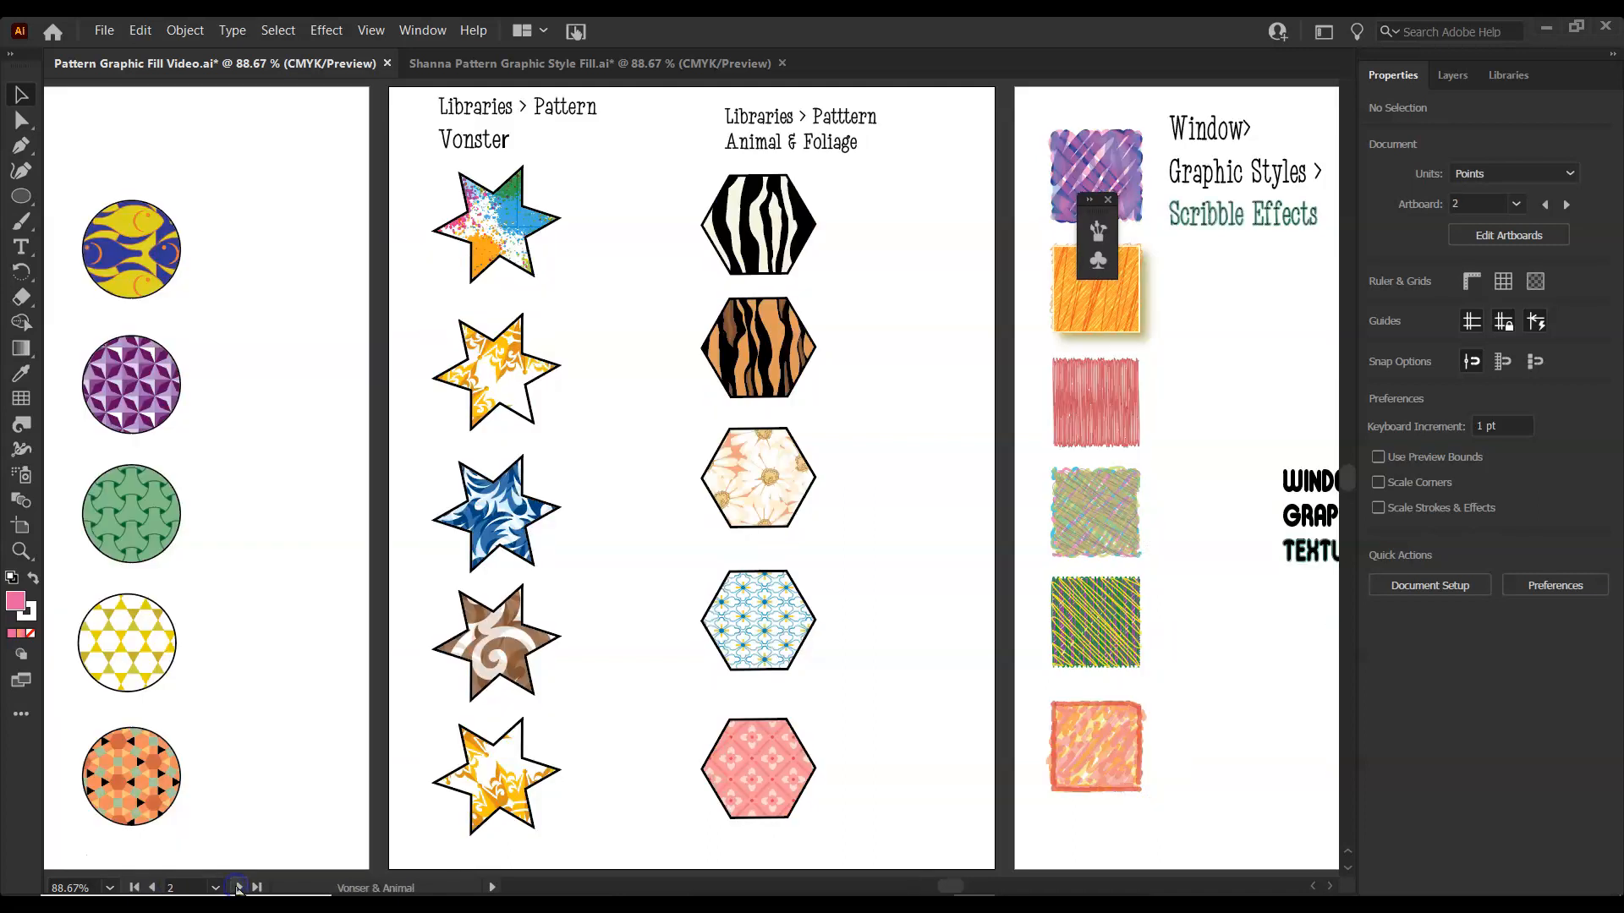
click(238, 887)
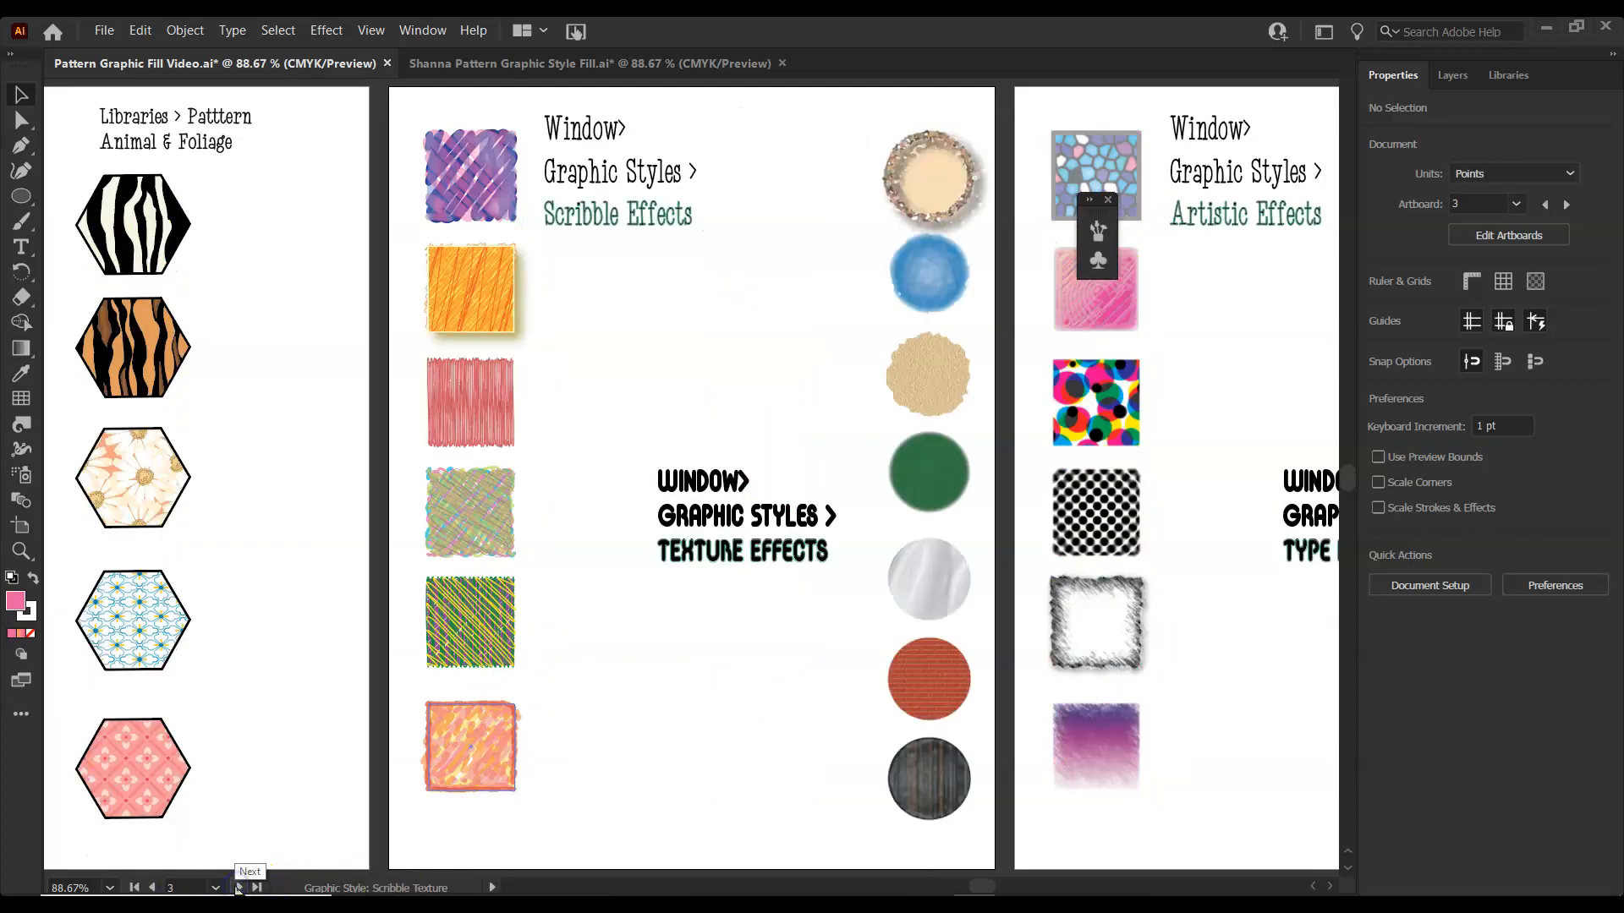
On the fourth artboard, move the rainbow-gradient Mod shape clear of the blue Arc Lower shape and the orange Neon ring
click(238, 887)
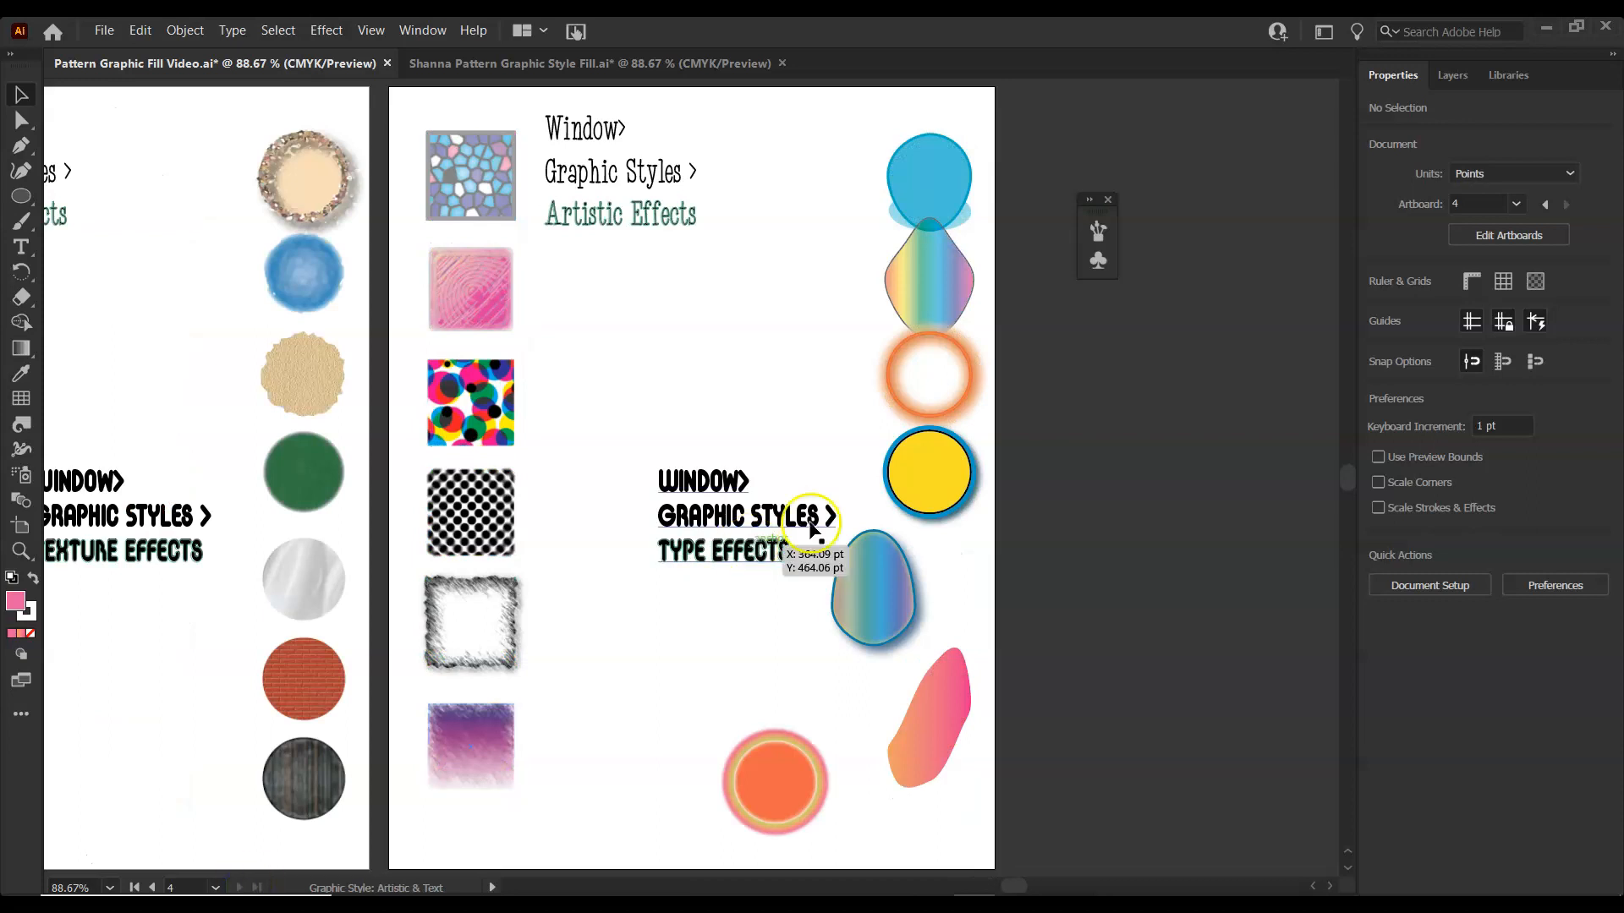
drag(920, 313, 818, 300)
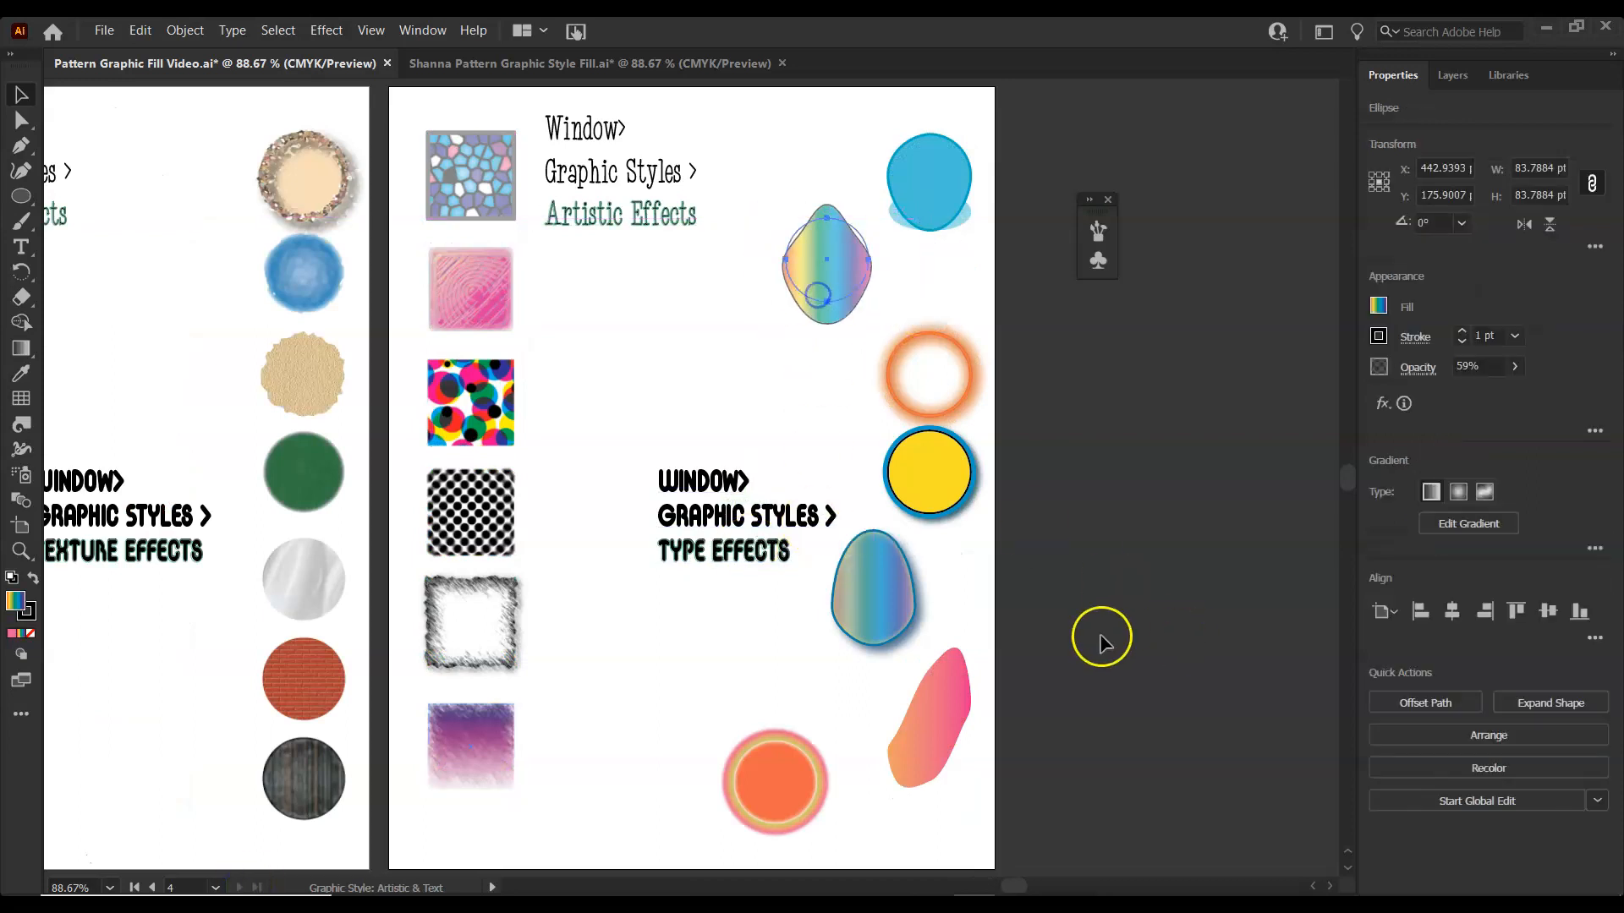